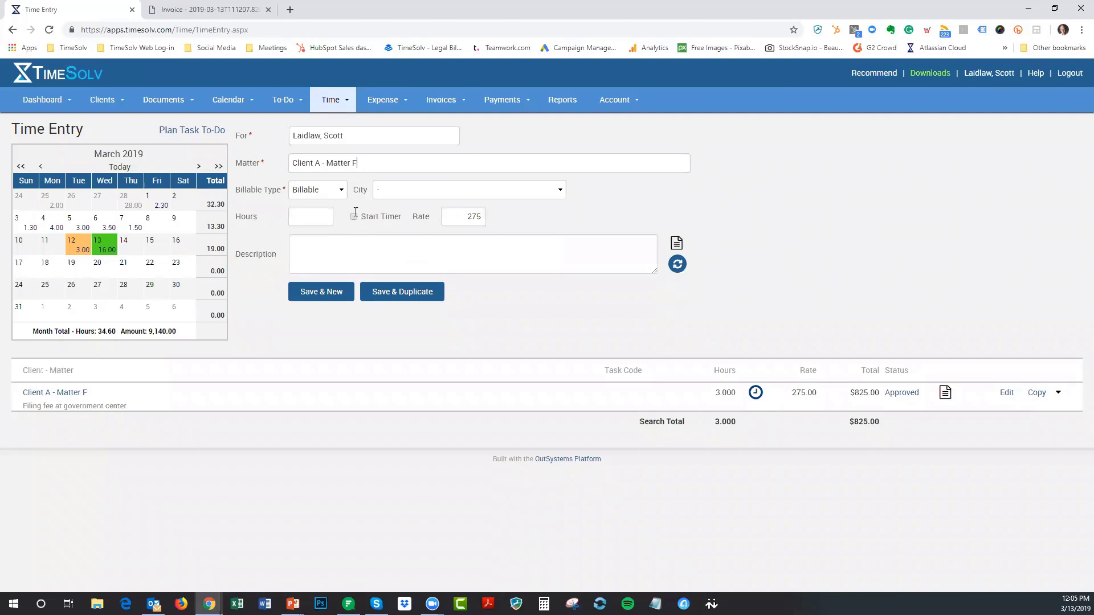
Start a time entry for Client A - Matter A with a fixed amount of 5000
{"action": "double_click", "coordinate": [364, 159]}
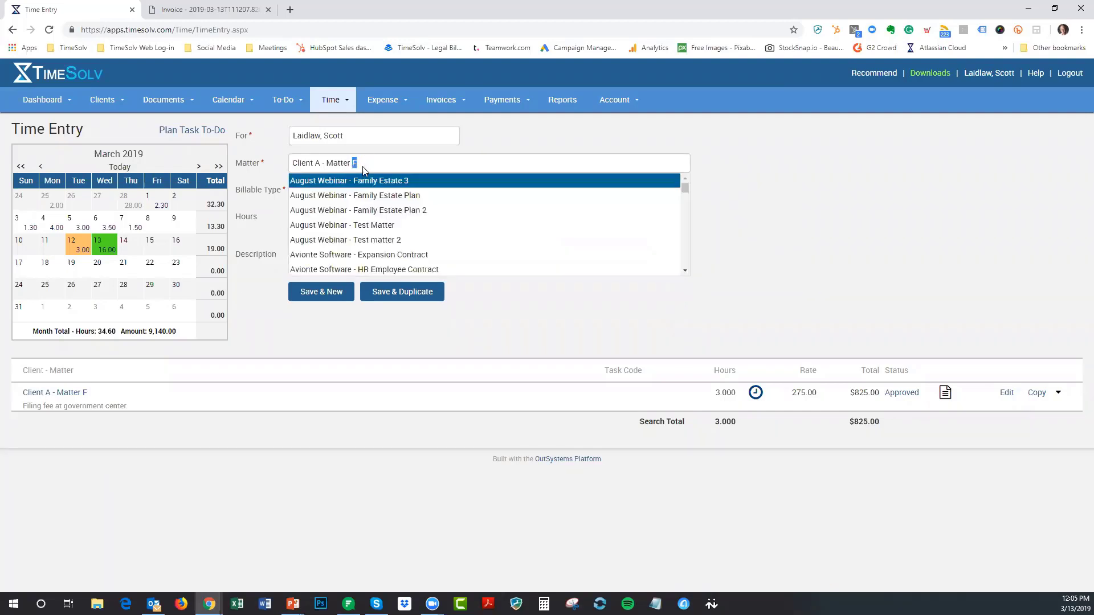
{"action": "scroll", "coordinate": [402, 219], "scroll_direction": "down", "scroll_amount": 3}
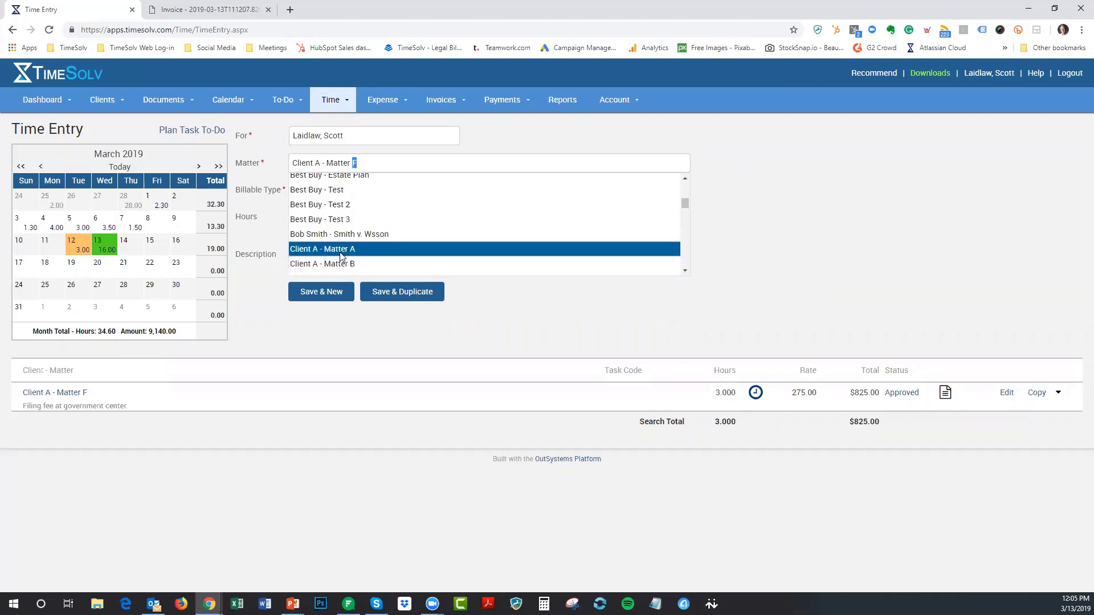
{"action": "left_click", "coordinate": [348, 249]}
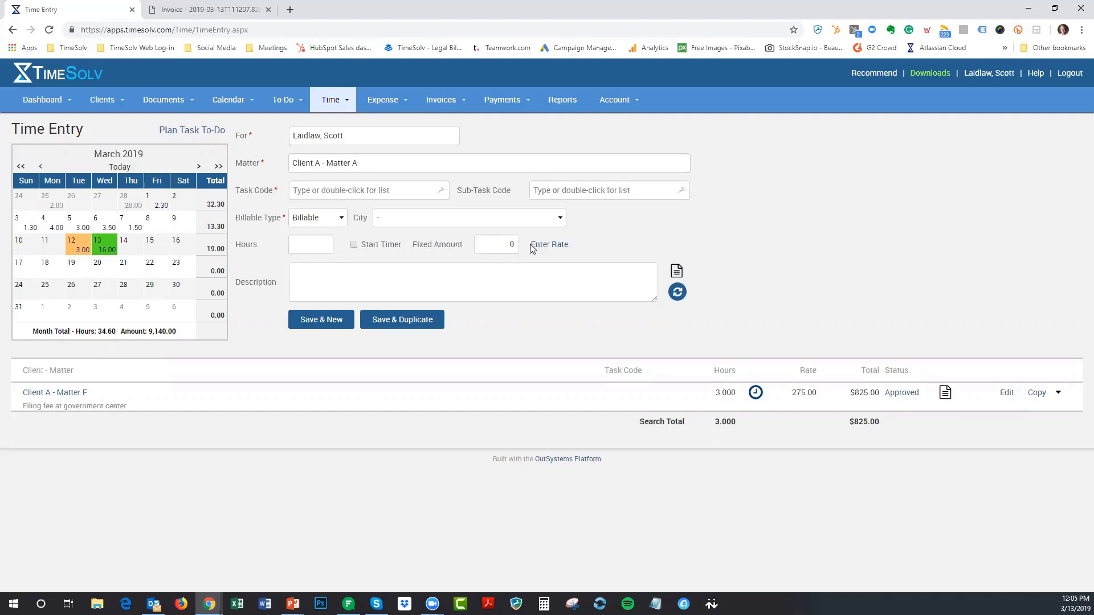
{"action": "left_click", "coordinate": [508, 246]}
{"action": "type", "text": "58000"}
{"action": "key", "text": "BackSpace"}
{"action": "key", "text": "BackSpace"}
{"action": "type", "text": "00"}
{"action": "left_click", "coordinate": [346, 281]}
Open the details of Matter B under Client A from the clients and matters list
{"action": "left_click", "coordinate": [109, 101]}
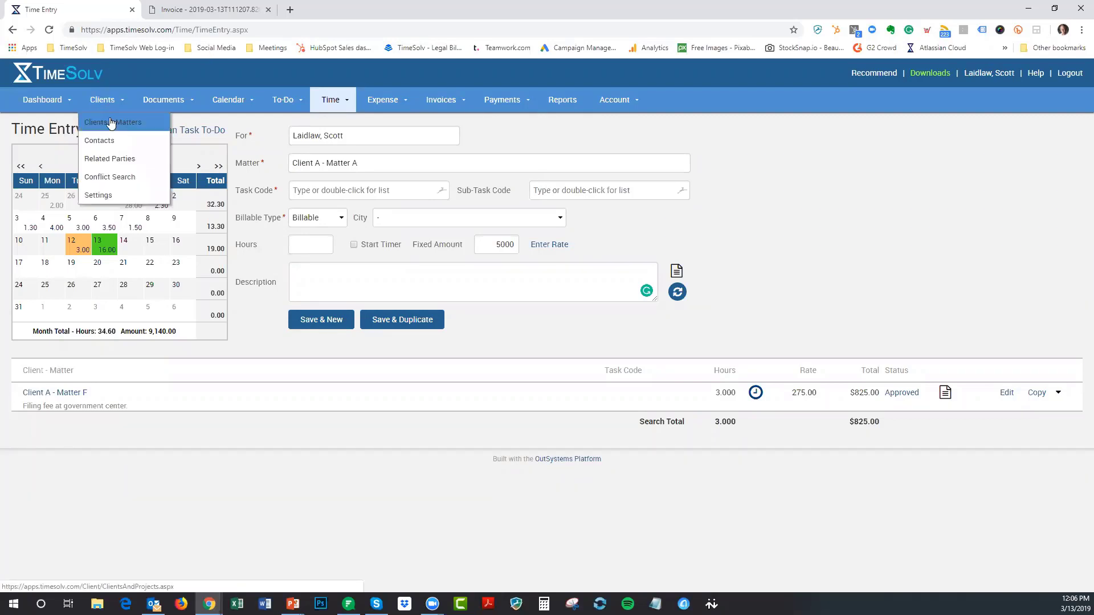
{"action": "left_click", "coordinate": [111, 122]}
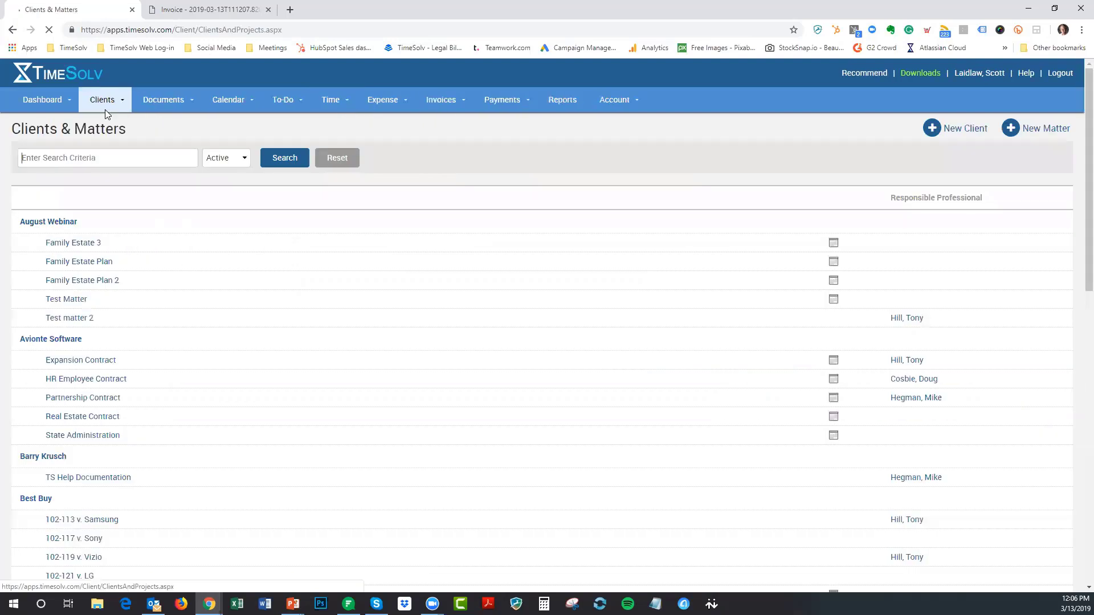
{"action": "scroll", "coordinate": [471, 324], "scroll_direction": "down", "scroll_amount": 5}
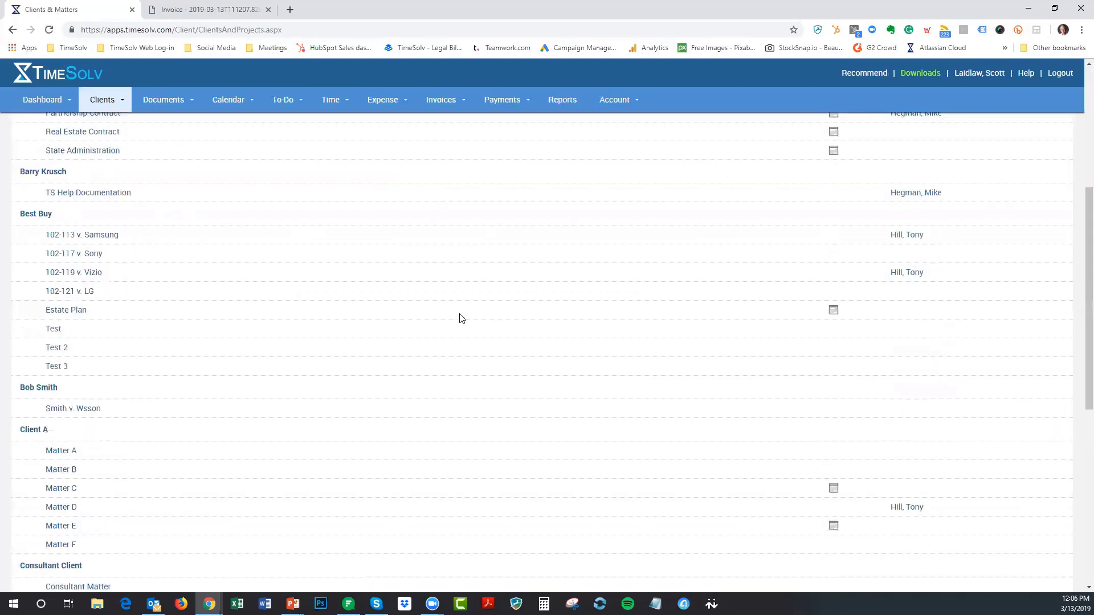
{"action": "scroll", "coordinate": [396, 348], "scroll_direction": "down", "scroll_amount": 2}
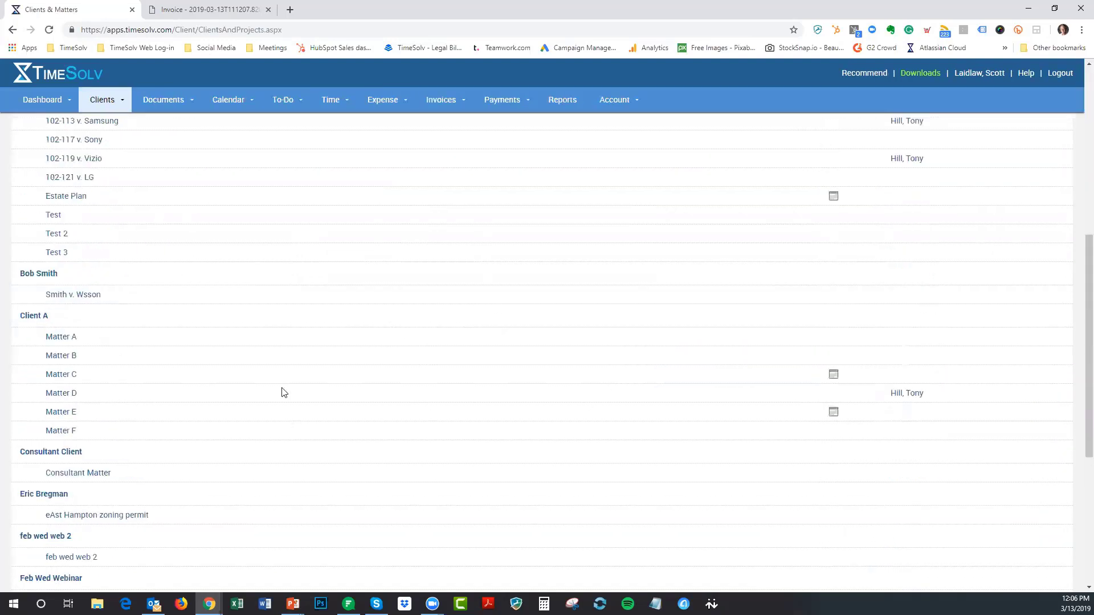
{"action": "left_click", "coordinate": [62, 356]}
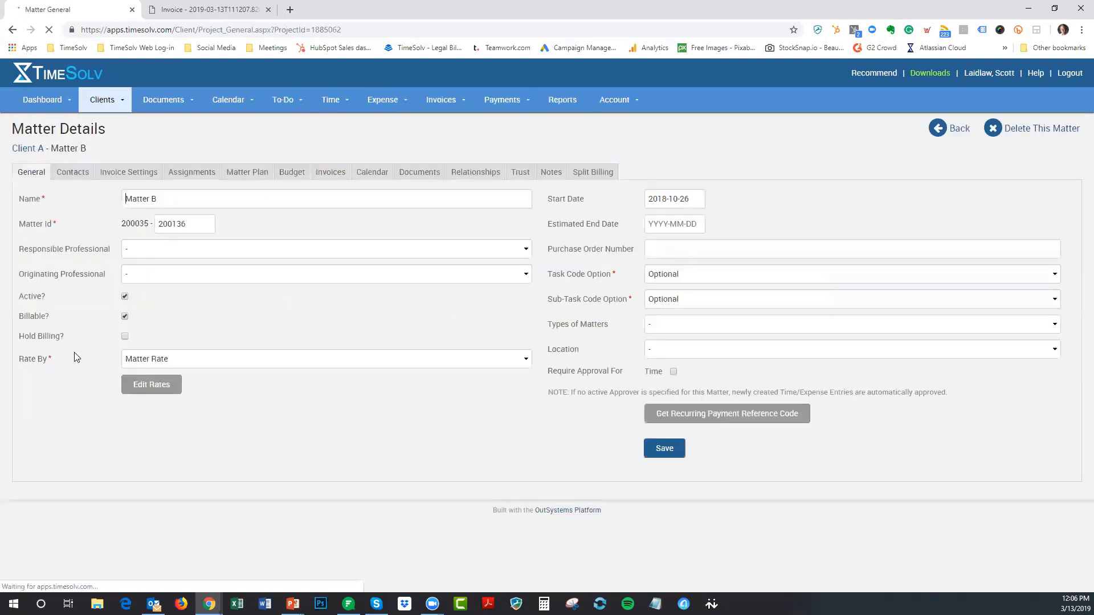
Set Matter B's billing arrangement to Fixed Fee - Time and Expense and save the invoice settings
{"action": "left_click", "coordinate": [128, 177]}
{"action": "left_click", "coordinate": [222, 221]}
{"action": "left_click", "coordinate": [219, 246]}
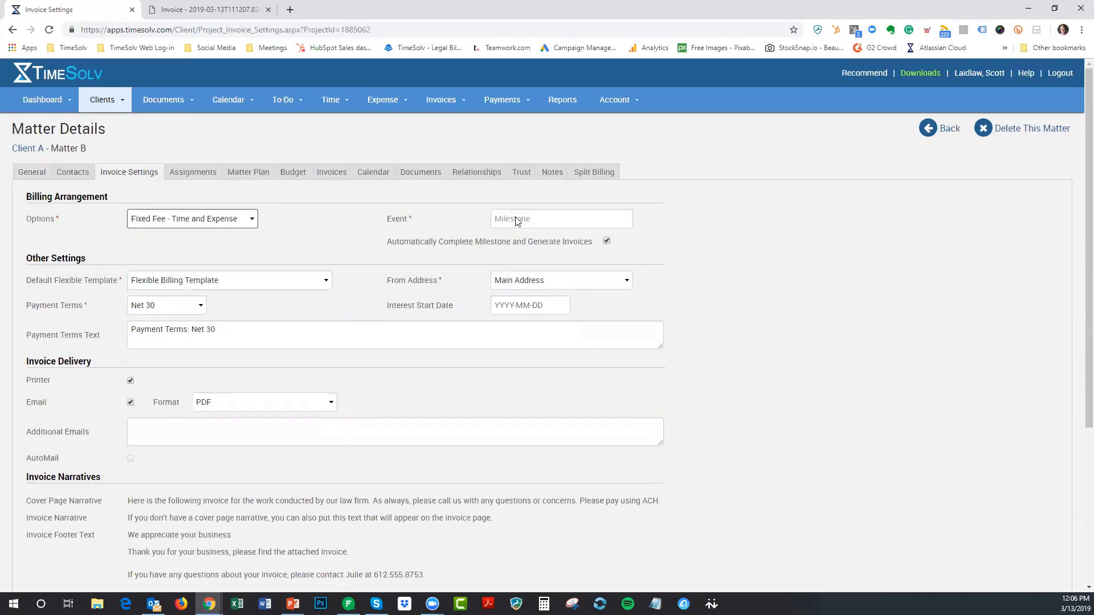
{"action": "scroll", "coordinate": [410, 430], "scroll_direction": "down", "scroll_amount": 5}
{"action": "left_click", "coordinate": [46, 483]}
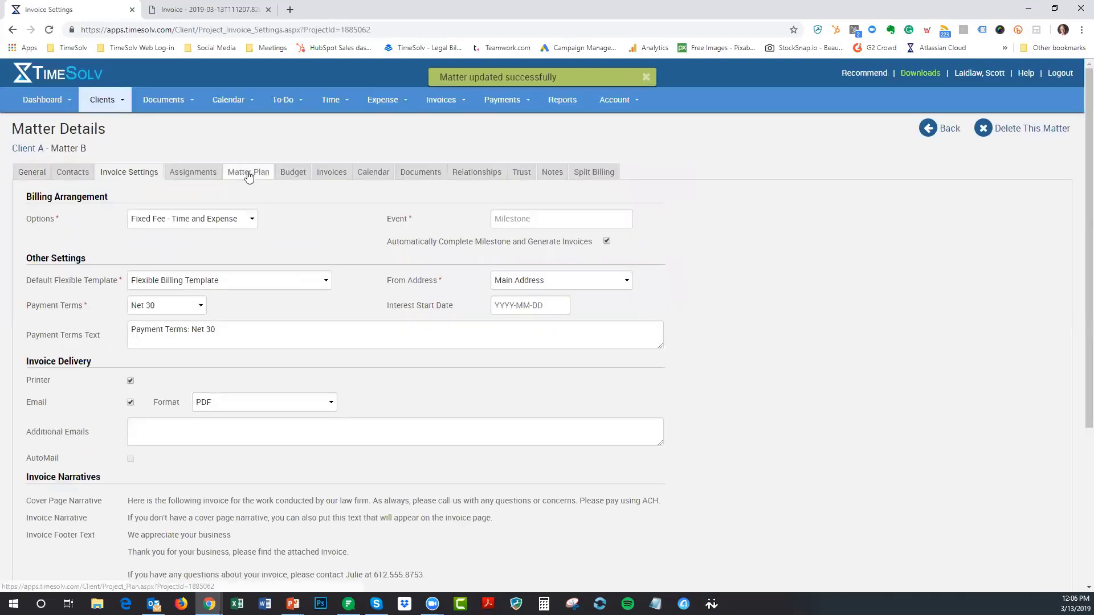
Add a billable milestone named "March Billing" with an invoice amount of 5000 to Matter B's plan
{"action": "left_click", "coordinate": [249, 173]}
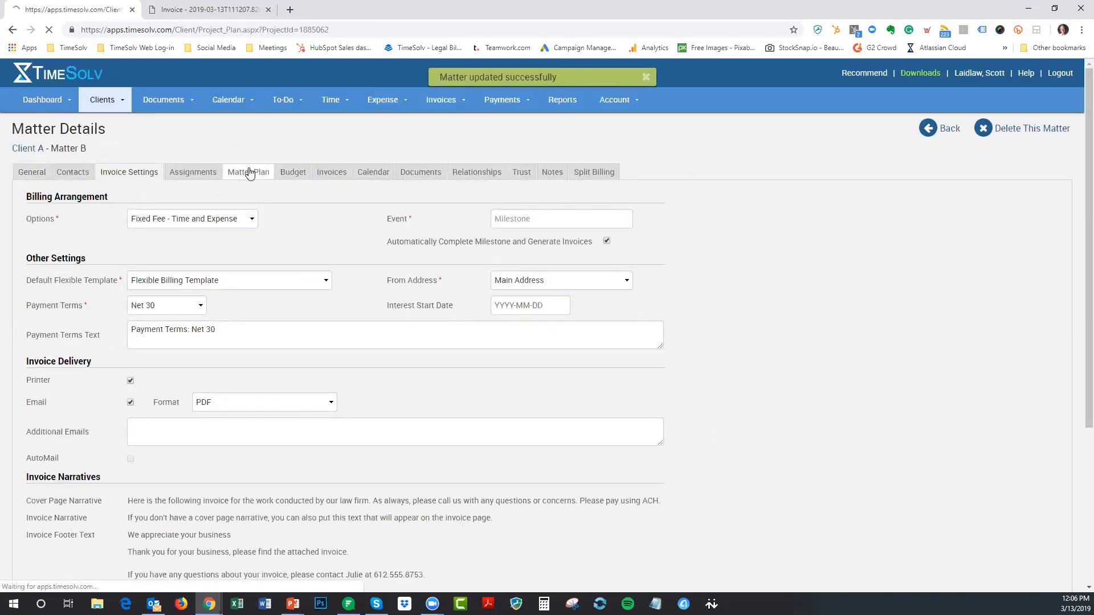
{"action": "left_click", "coordinate": [918, 208]}
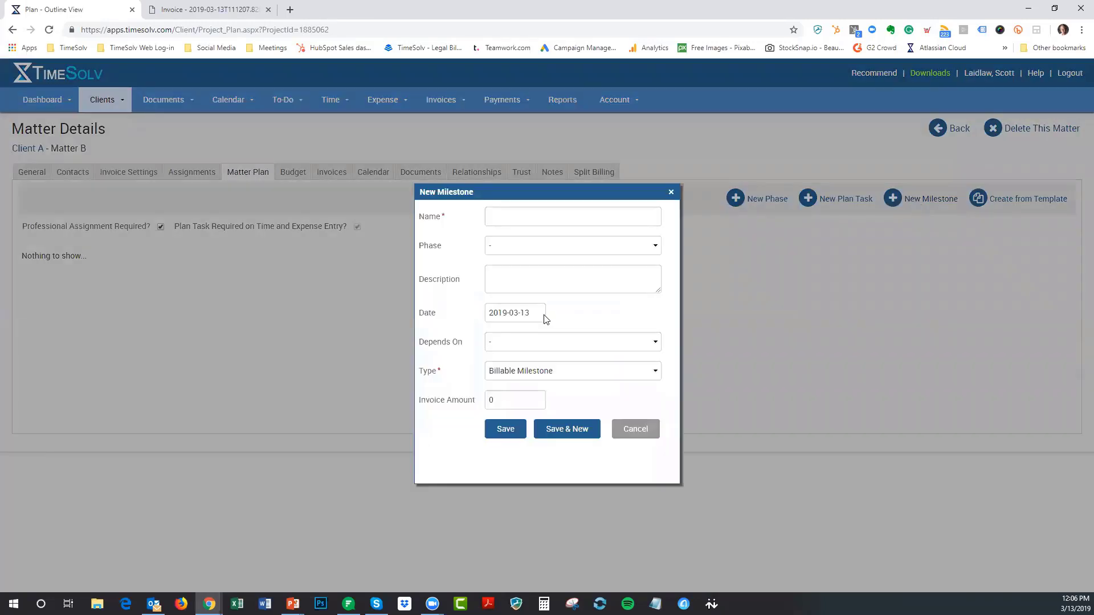
{"action": "left_click", "coordinate": [535, 376]}
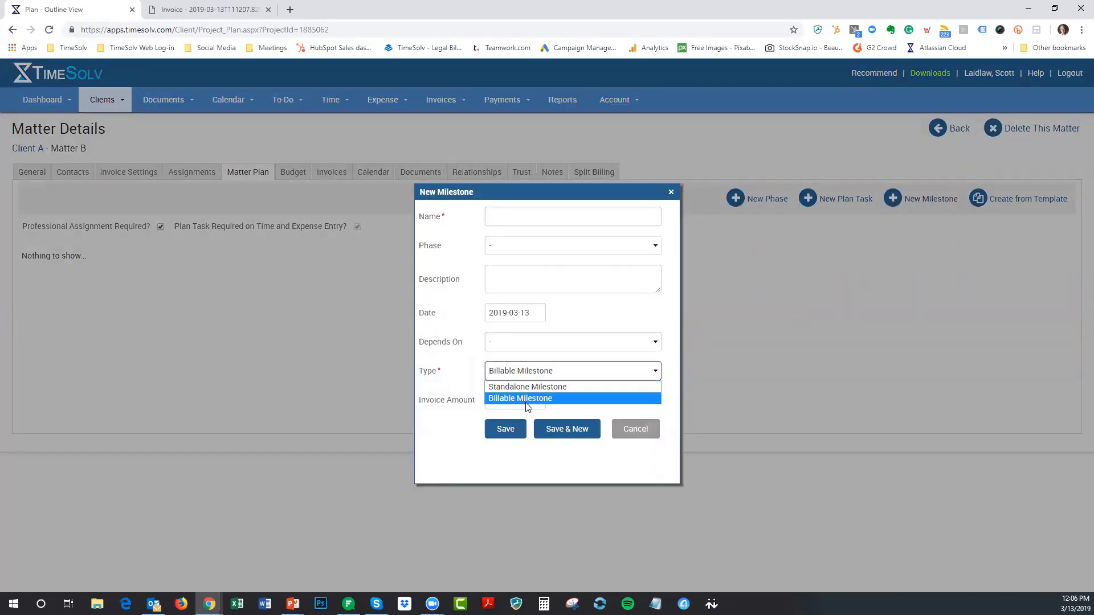
{"action": "left_click", "coordinate": [527, 399]}
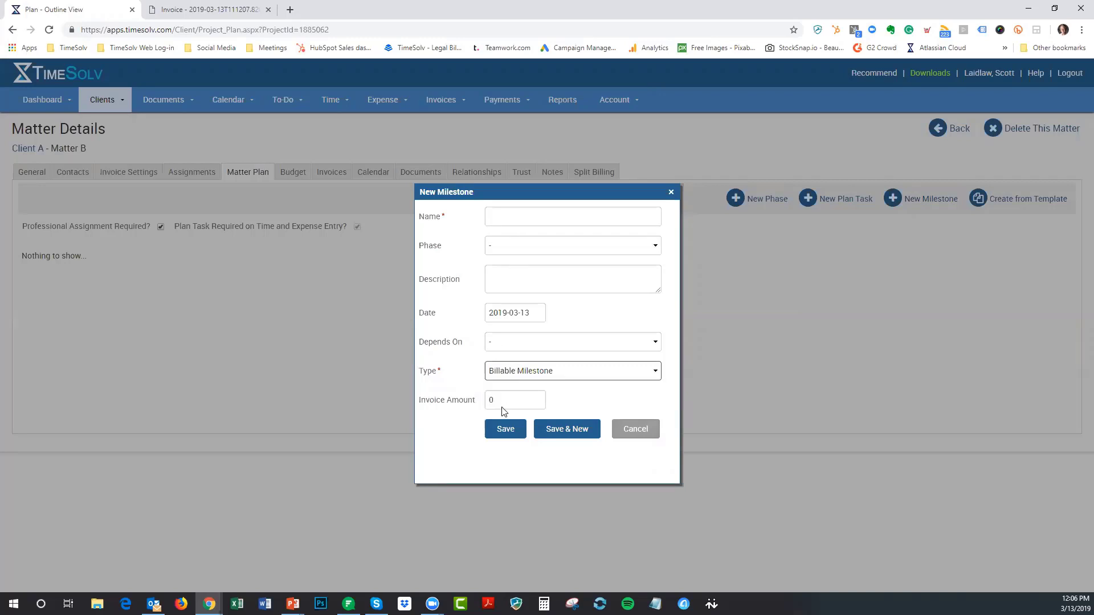
{"action": "left_click", "coordinate": [507, 220]}
{"action": "type", "text": "March Billing"}
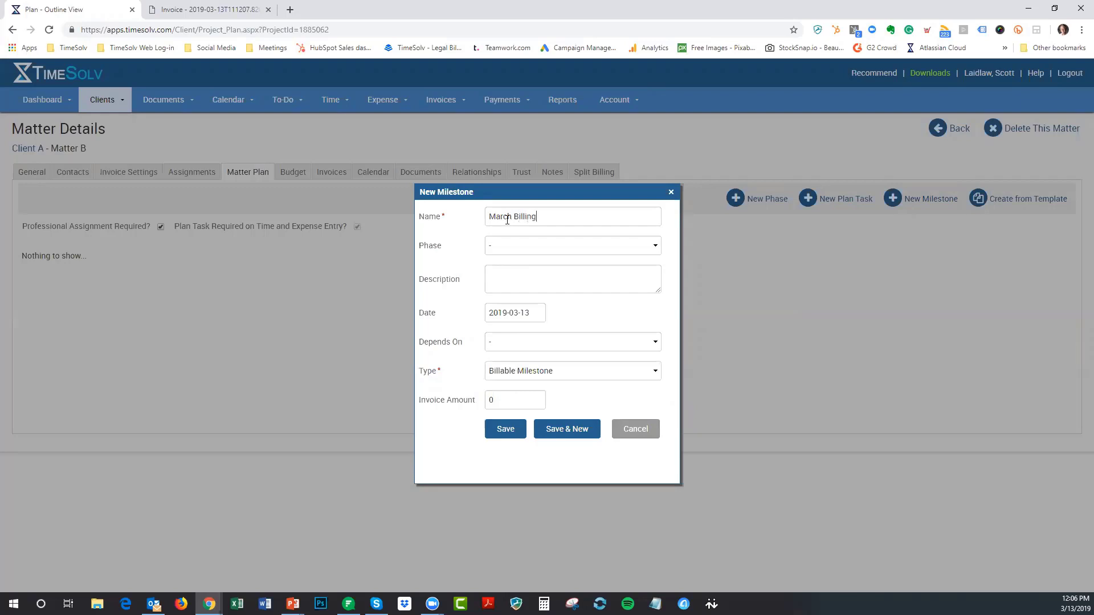
{"action": "double_click", "coordinate": [489, 400]}
{"action": "type", "text": "5000"}
{"action": "left_click", "coordinate": [501, 430]}
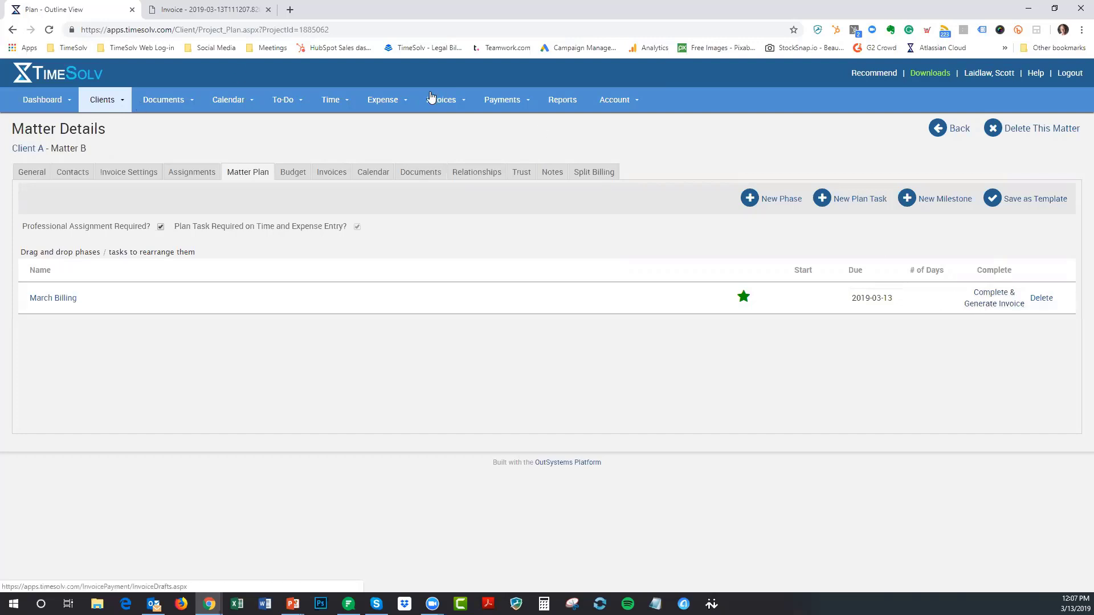
Review the firm-wide default invoice settings, including automatic milestone completion and invoice generation
{"action": "mouse_move", "coordinate": [438, 101]}
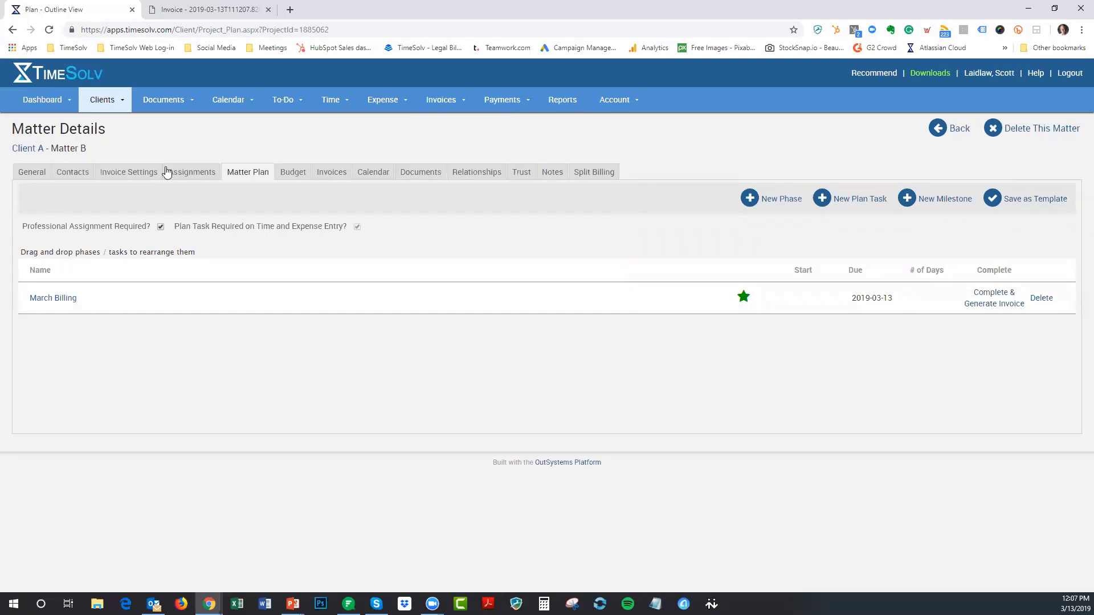
{"action": "mouse_move", "coordinate": [106, 105]}
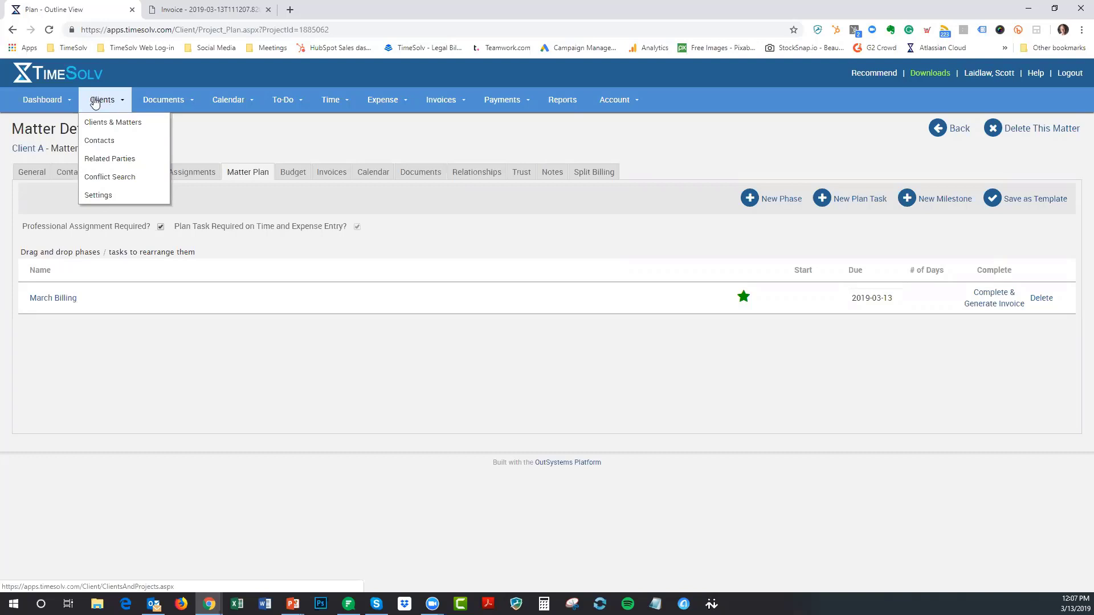
{"action": "left_click", "coordinate": [94, 196]}
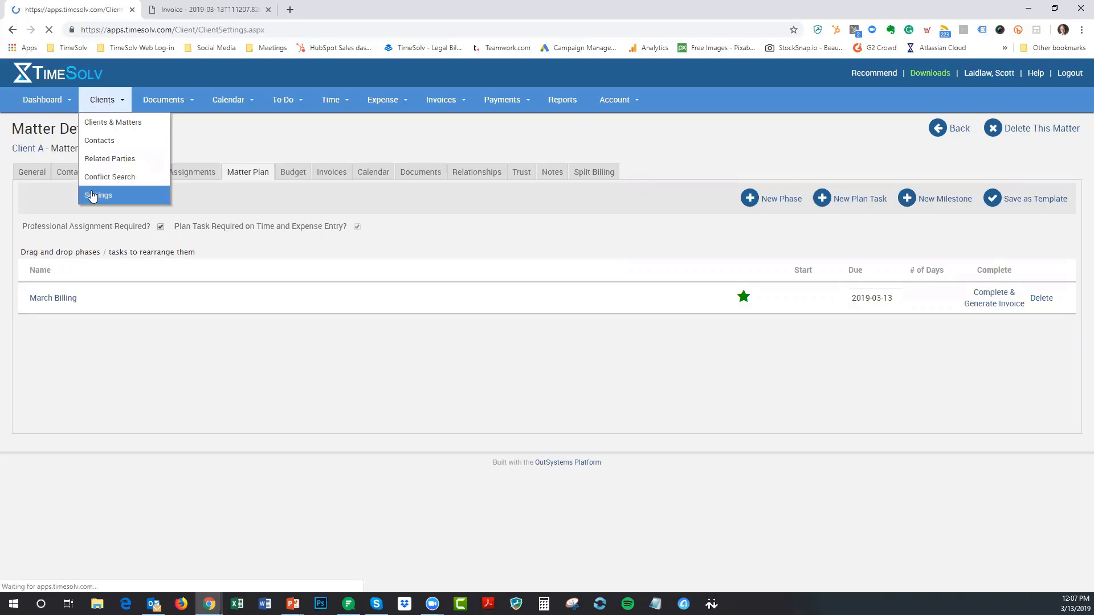
{"action": "left_click", "coordinate": [77, 156]}
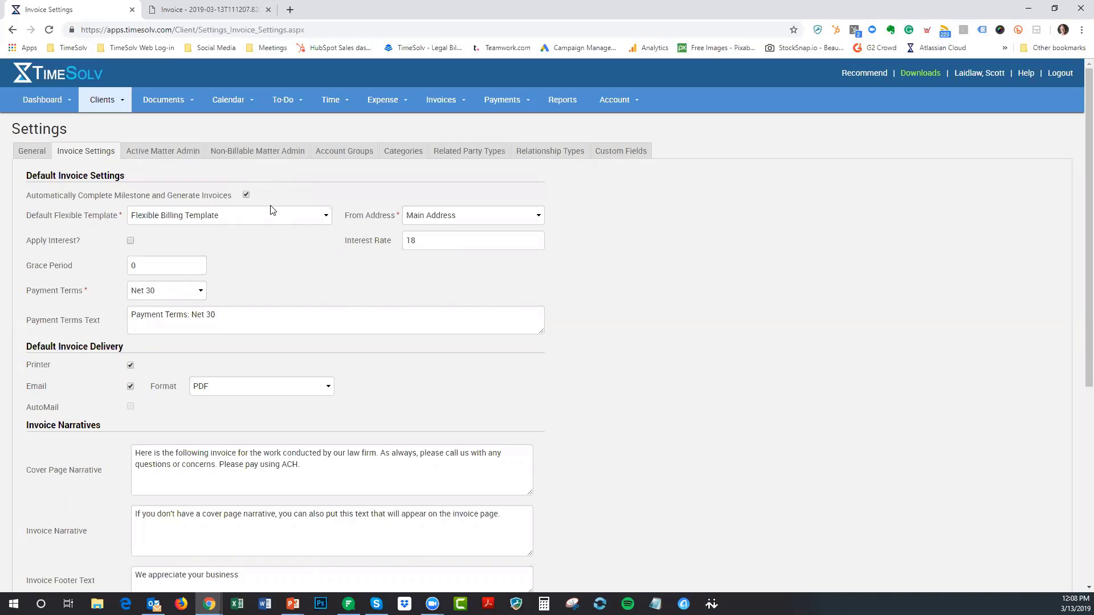
Create a new client named "March 2019 Webinar" with the suggested client ID
{"action": "left_click", "coordinate": [104, 100]}
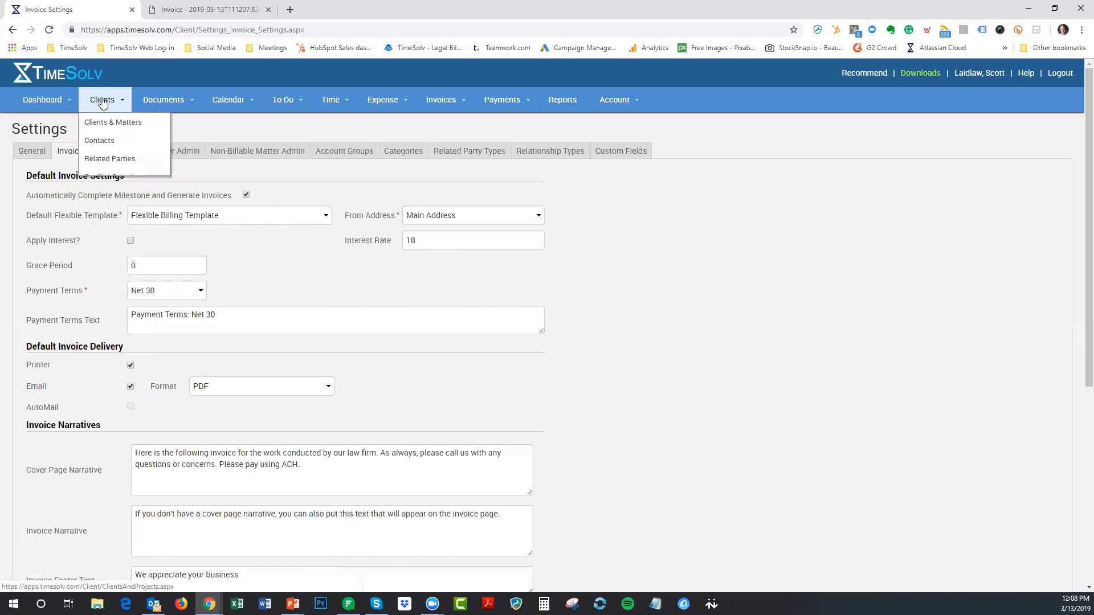
{"action": "left_click", "coordinate": [109, 123]}
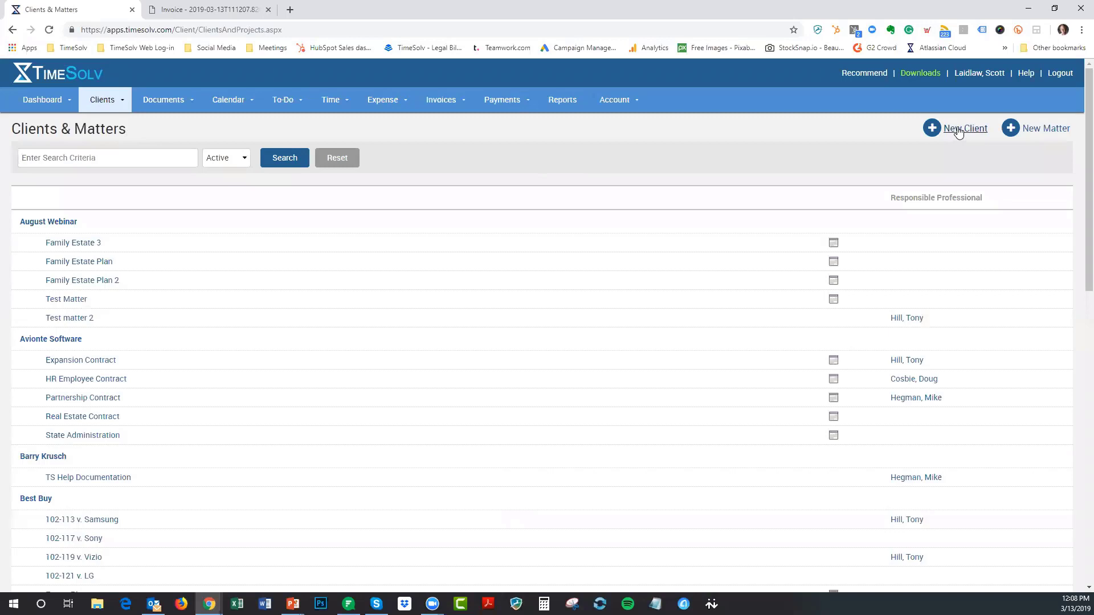
{"action": "left_click", "coordinate": [959, 130]}
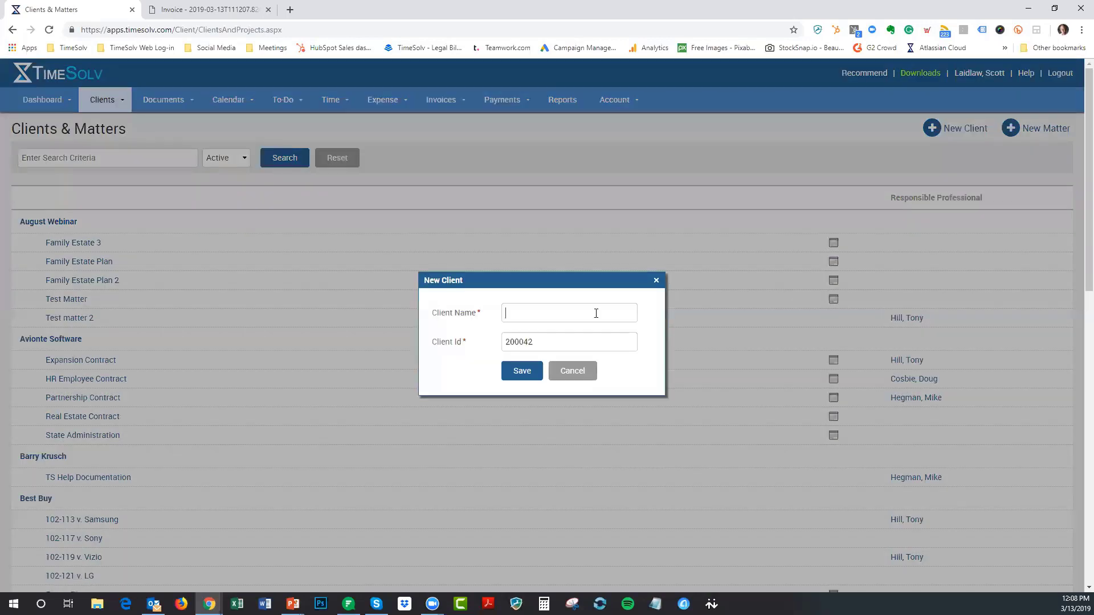
{"action": "type", "text": "Mr"}
{"action": "type", "text": "rch 2019 We"}
{"action": "type", "text": "binar"}
{"action": "left_click", "coordinate": [505, 375]}
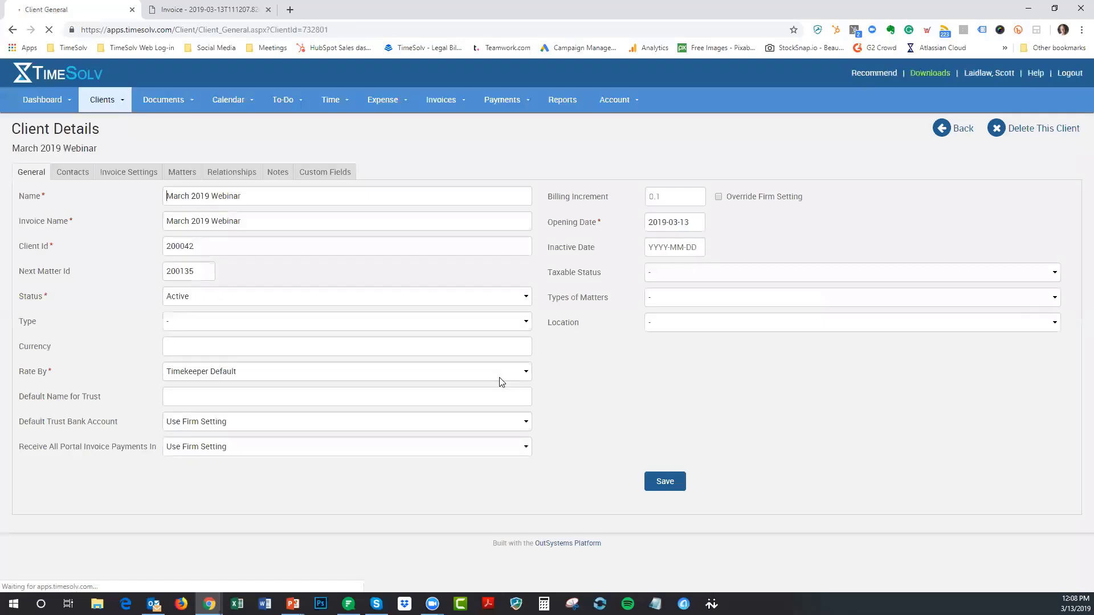
Create a matter named "March 2019 Webinar Matter" for the March 2019 Webinar client
{"action": "left_click", "coordinate": [134, 173]}
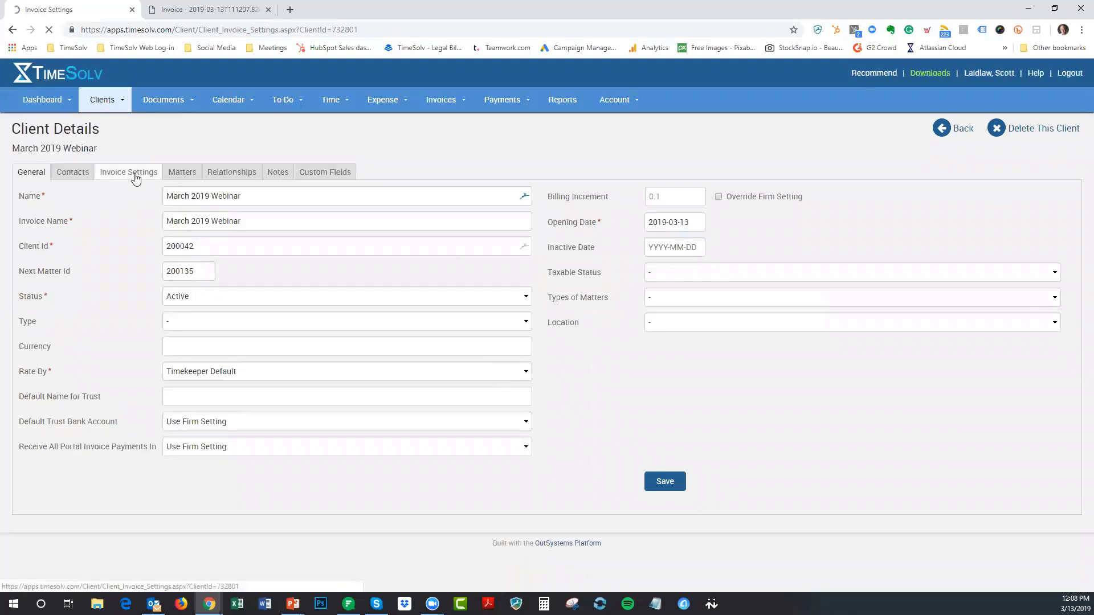
{"action": "left_click", "coordinate": [32, 172]}
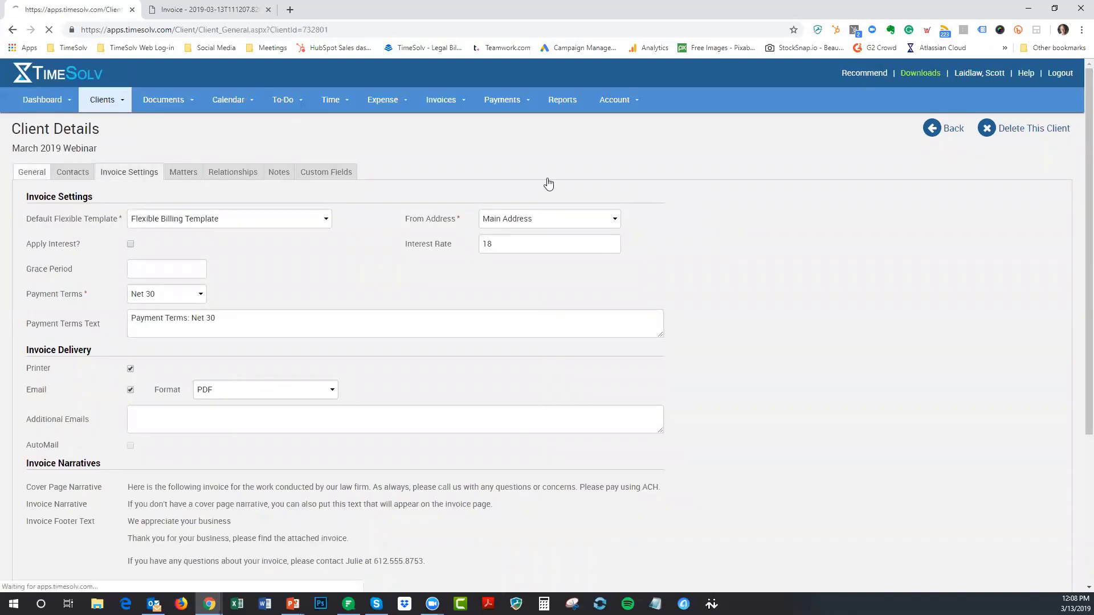
{"action": "left_click", "coordinate": [183, 173]}
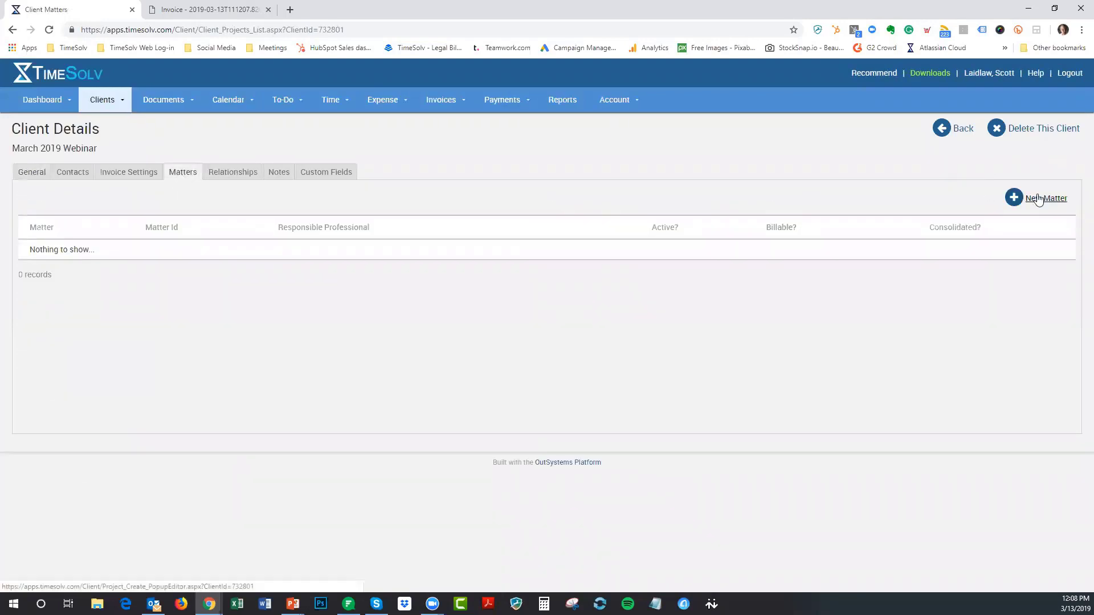
{"action": "type", "text": "March 2019"}
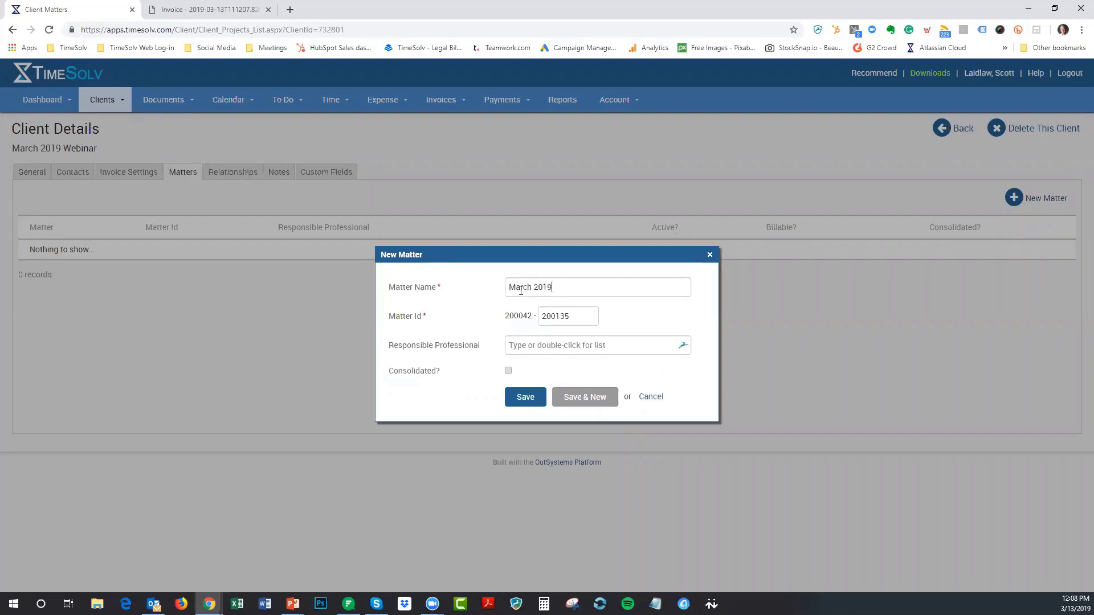
{"action": "type", "text": " WEbin"}
{"action": "key", "text": "BackSpace"}
{"action": "key", "text": "BackSpace"}
{"action": "key", "text": "BackSpace"}
{"action": "type", "text": "ebinar Matter"}
{"action": "left_click", "coordinate": [520, 398]}
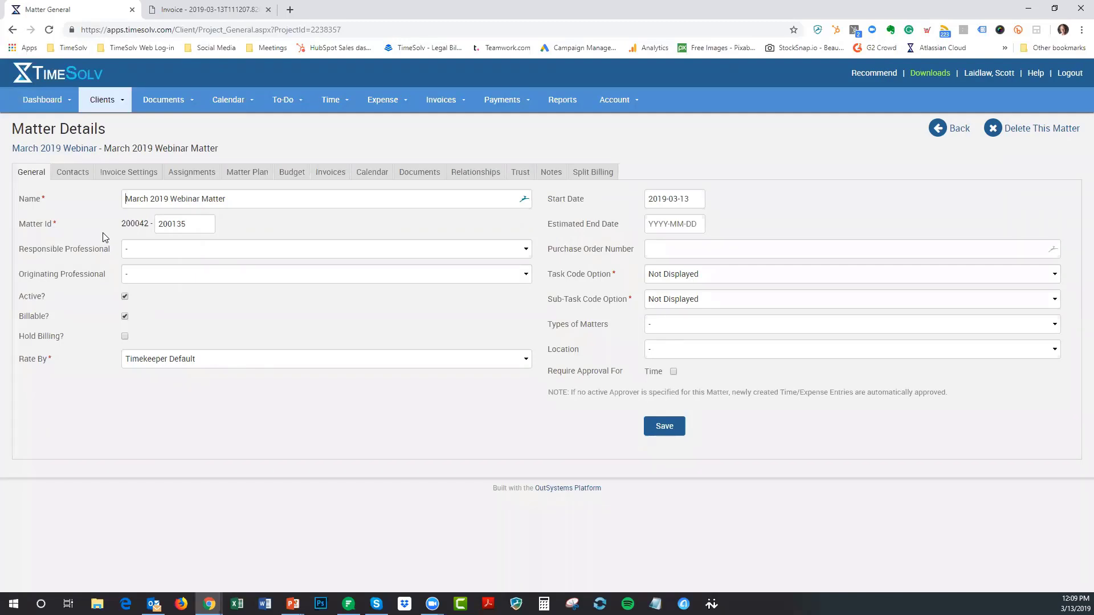
Set the March 2019 Webinar Matter's billing arrangement to Fixed Fee - Time and Expense and save it
{"action": "left_click", "coordinate": [129, 173]}
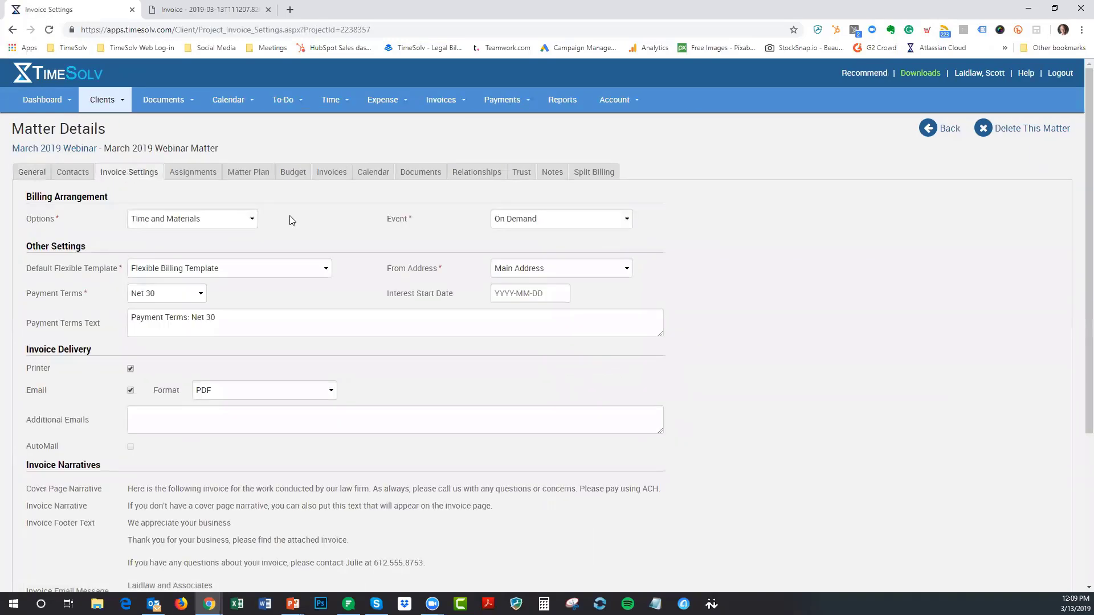
{"action": "left_click", "coordinate": [243, 221]}
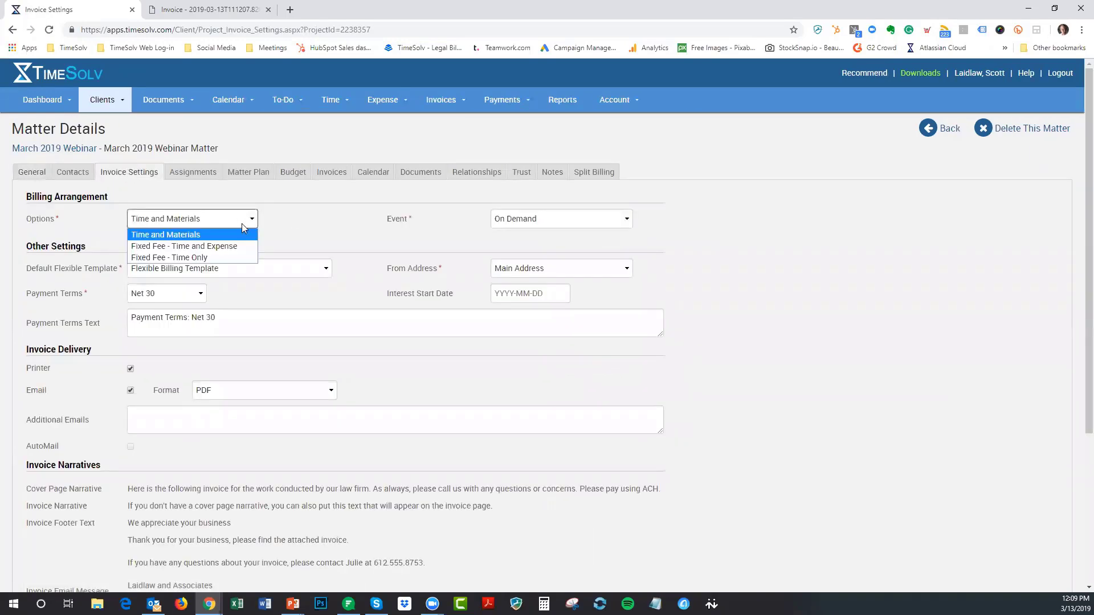
{"action": "left_click", "coordinate": [231, 252]}
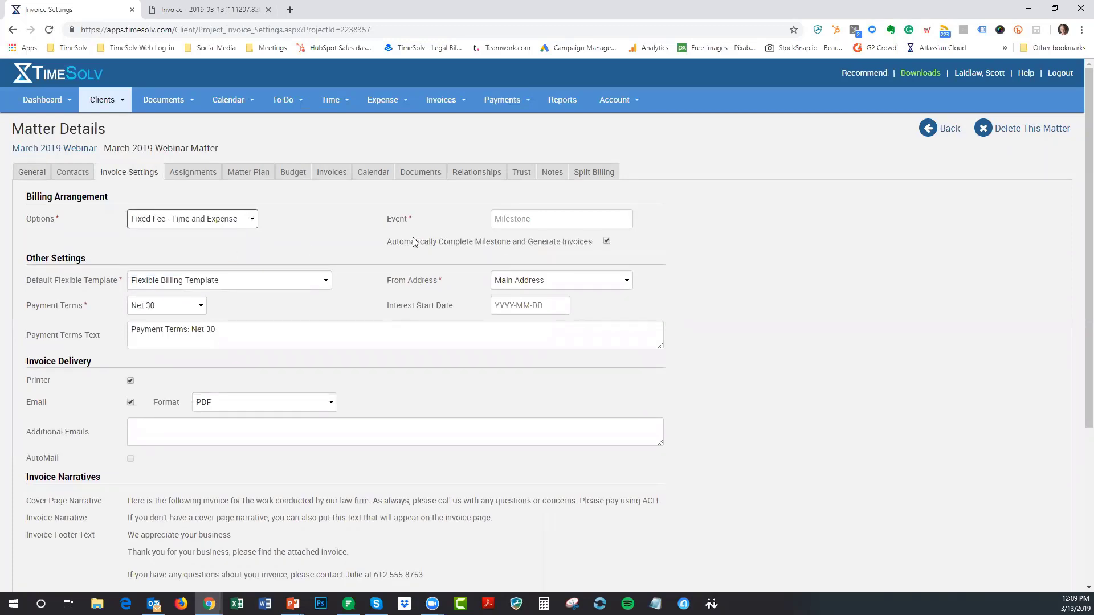
{"action": "left_click", "coordinate": [243, 227]}
{"action": "left_click", "coordinate": [243, 227]}
{"action": "scroll", "coordinate": [731, 245], "scroll_direction": "down", "scroll_amount": 4}
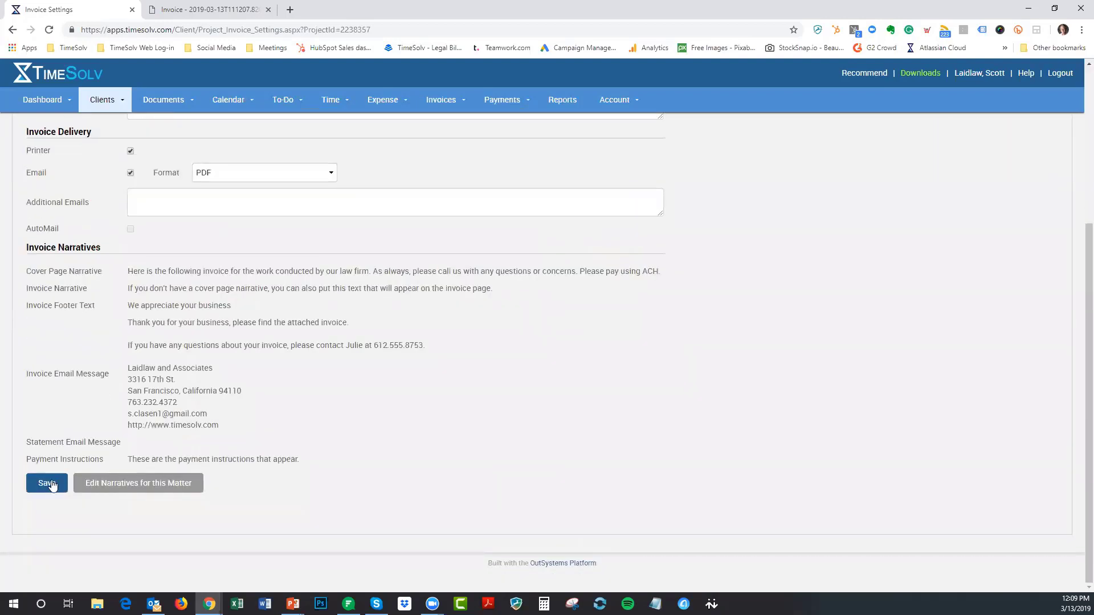
{"action": "left_click", "coordinate": [47, 483]}
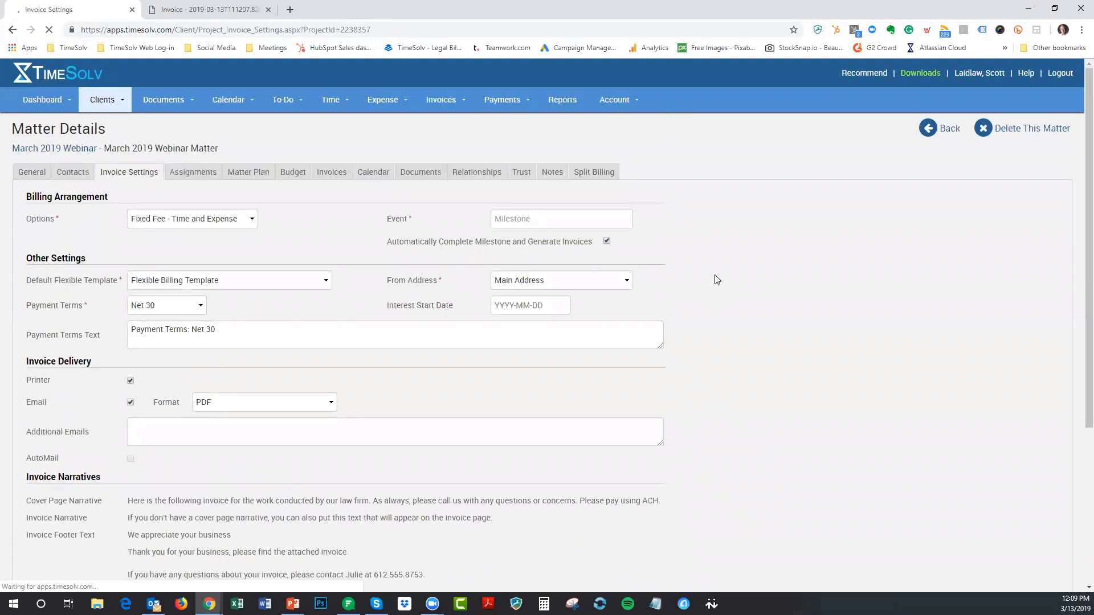
Add a billable milestone named "March Billing" to the matter plan, dated 2019-03-13 with an invoice amount of 5000
{"action": "left_click", "coordinate": [251, 176]}
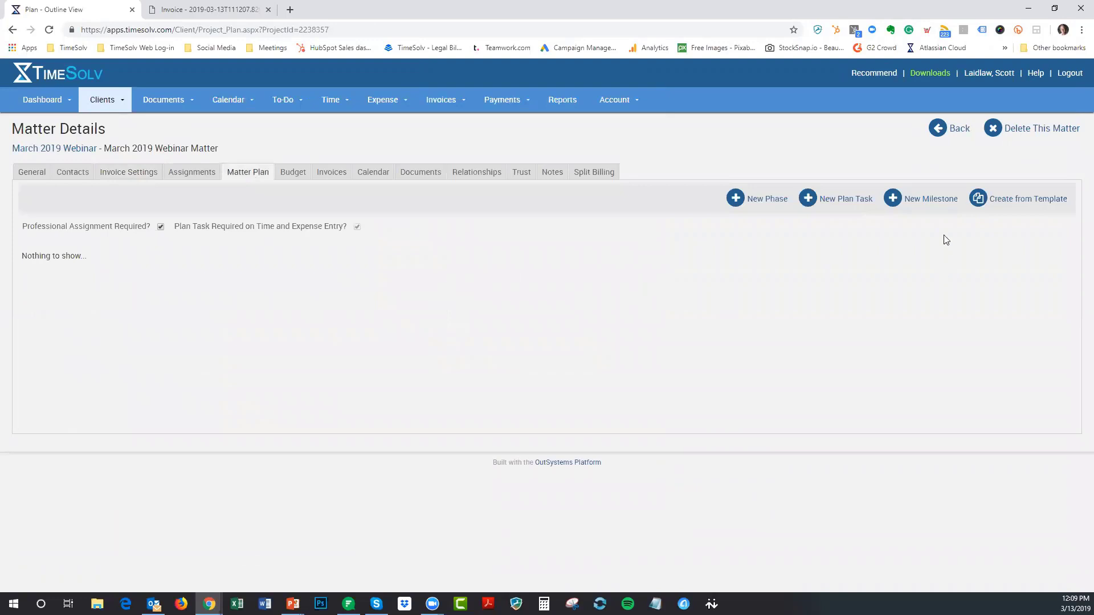
{"action": "left_click", "coordinate": [932, 198]}
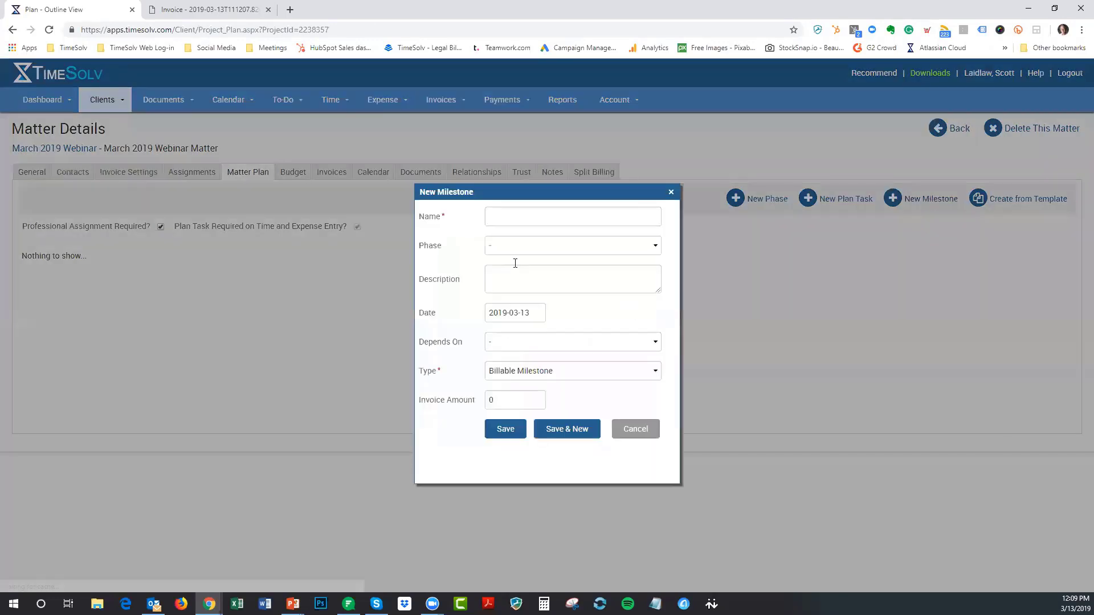
{"action": "type", "text": "March Billing"}
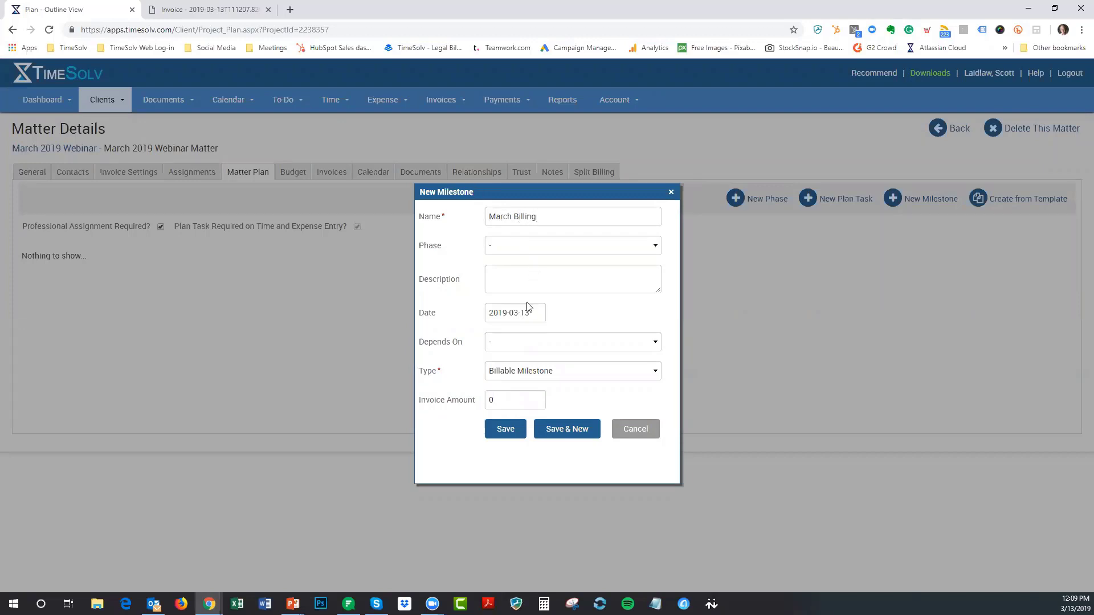
{"action": "double_click", "coordinate": [537, 313]}
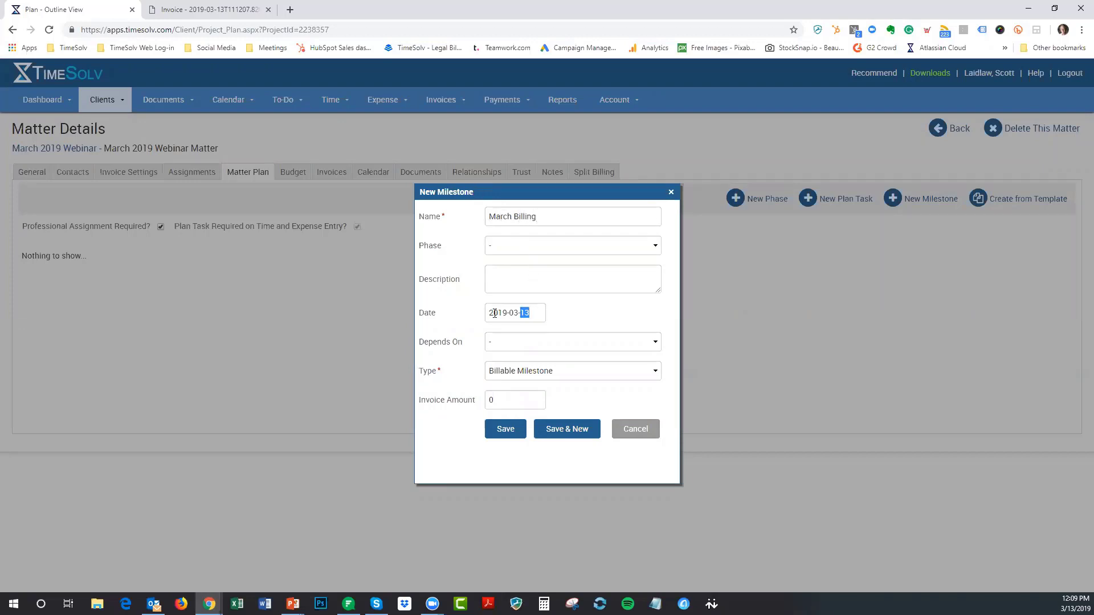
{"action": "left_click", "coordinate": [627, 314]}
{"action": "left_click", "coordinate": [505, 402]}
{"action": "left_click", "coordinate": [578, 430]}
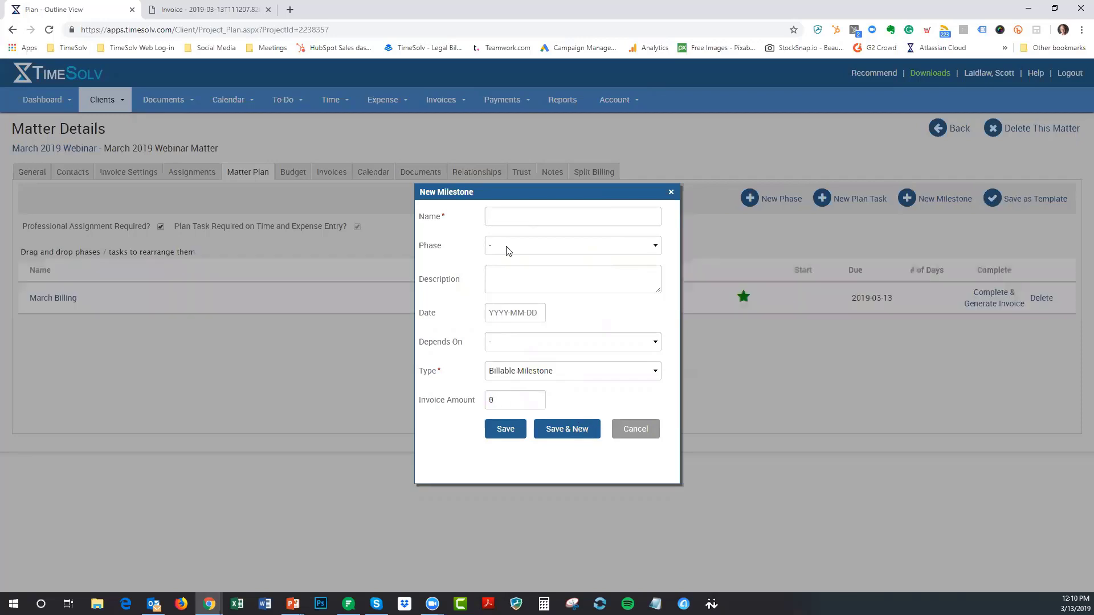
Add a billable milestone named "April Billing" dated 2019-04-13 with an invoice amount of 5000
{"action": "left_click", "coordinate": [518, 217]}
{"action": "type", "text": "April "}
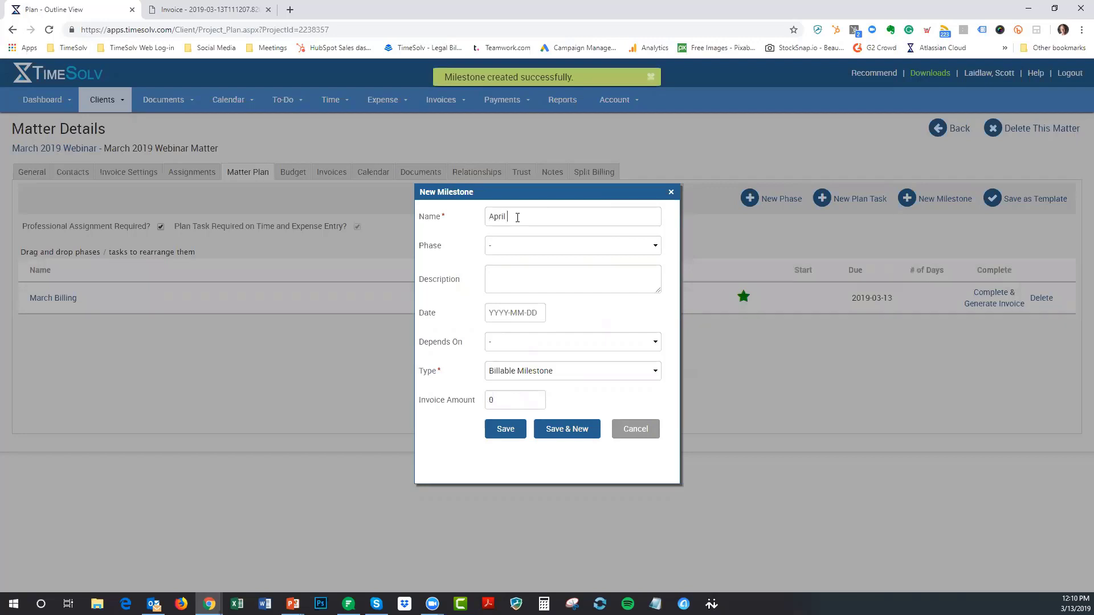
{"action": "type", "text": "Billing"}
{"action": "left_click", "coordinate": [518, 313]}
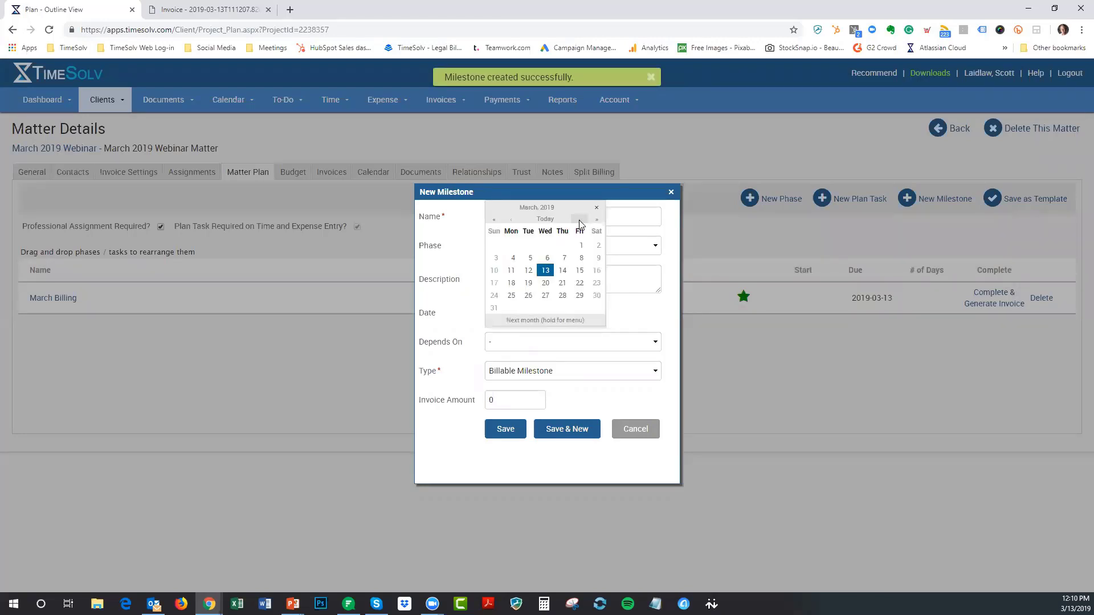
{"action": "left_click", "coordinate": [580, 220]}
{"action": "left_click", "coordinate": [597, 258]}
{"action": "double_click", "coordinate": [519, 406]}
{"action": "type", "text": "5000"}
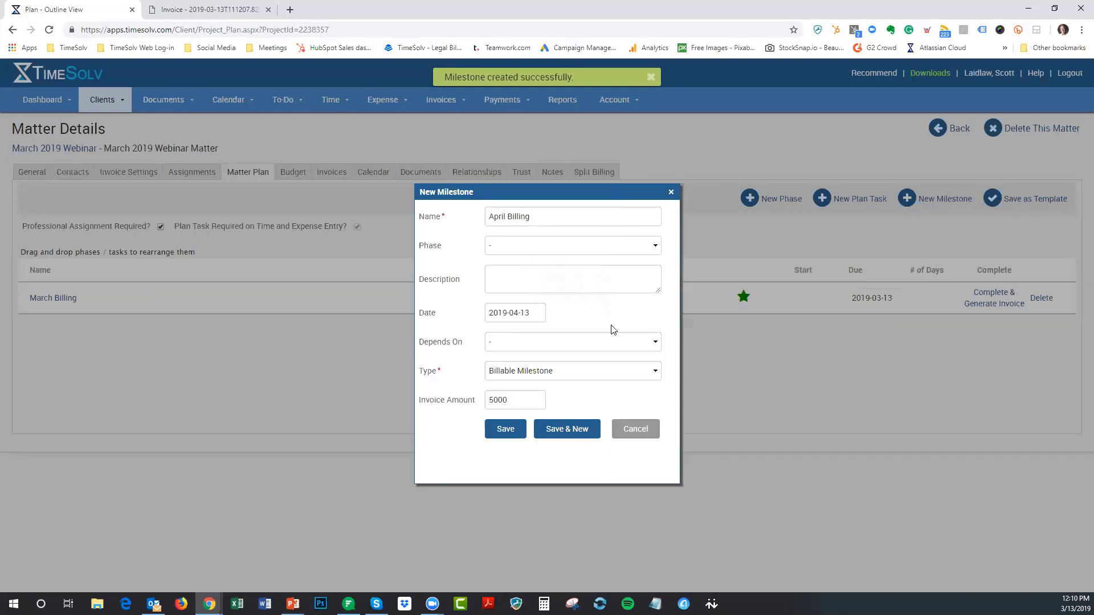
{"action": "left_click", "coordinate": [570, 431]}
Add a billable milestone named "May Billing" dated 2019-05-13 with an invoice amount of 50000 and no dependency
{"action": "left_click", "coordinate": [514, 213]}
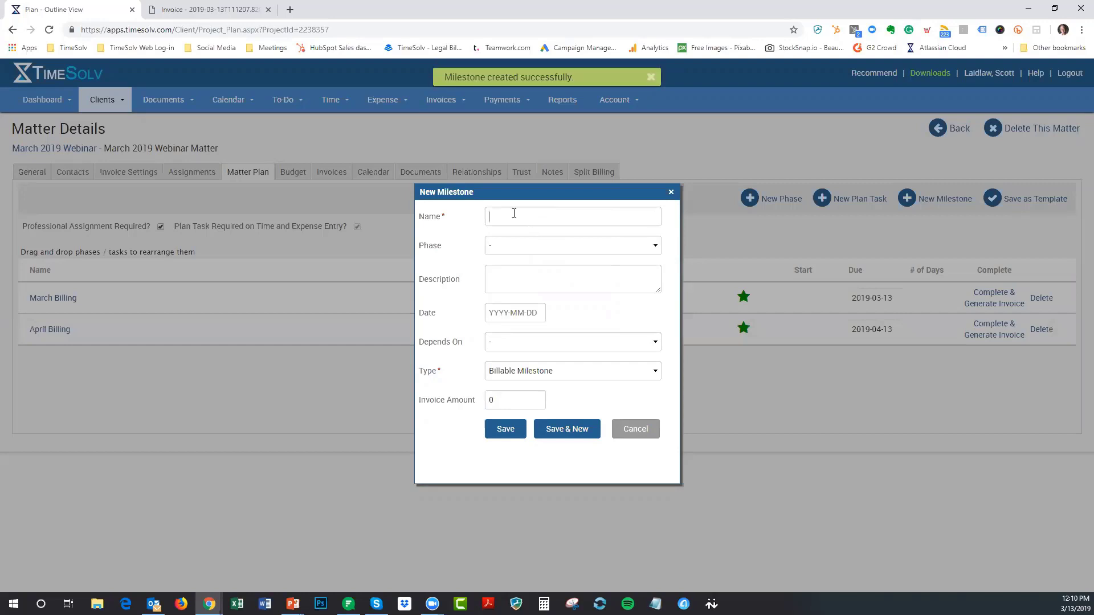
{"action": "type", "text": "May Billing"}
{"action": "left_click", "coordinate": [530, 344]}
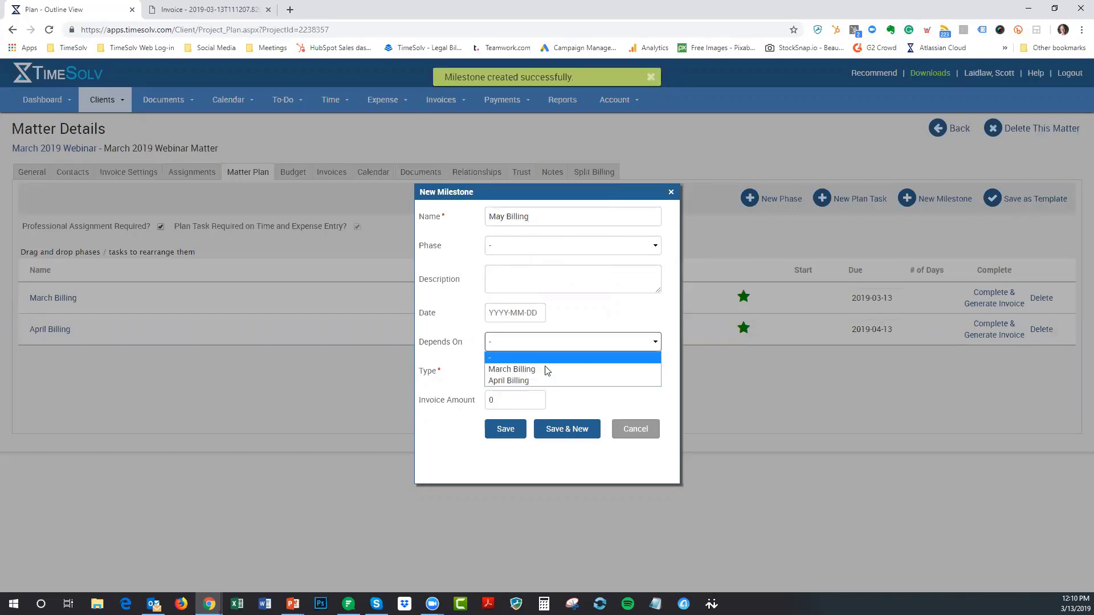
{"action": "left_click", "coordinate": [546, 343]}
{"action": "left_click", "coordinate": [515, 312]}
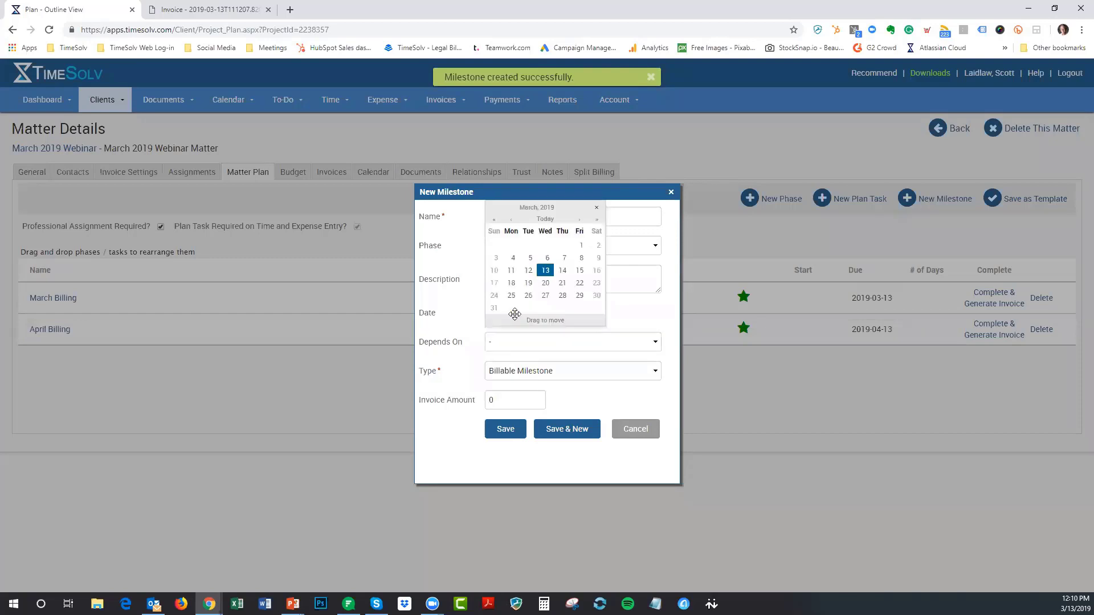
{"action": "left_click", "coordinate": [582, 220]}
{"action": "left_click", "coordinate": [581, 221]}
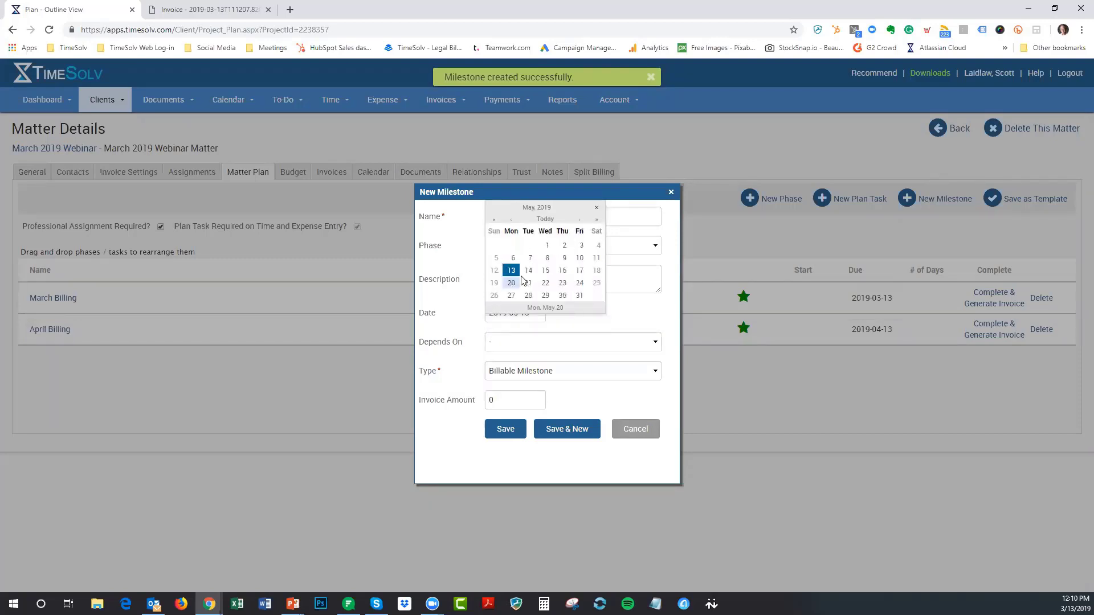
{"action": "left_click", "coordinate": [513, 271]}
{"action": "left_click_drag", "start_coordinate": [482, 400], "coordinate": [482, 400]}
{"action": "type", "text": "50000"}
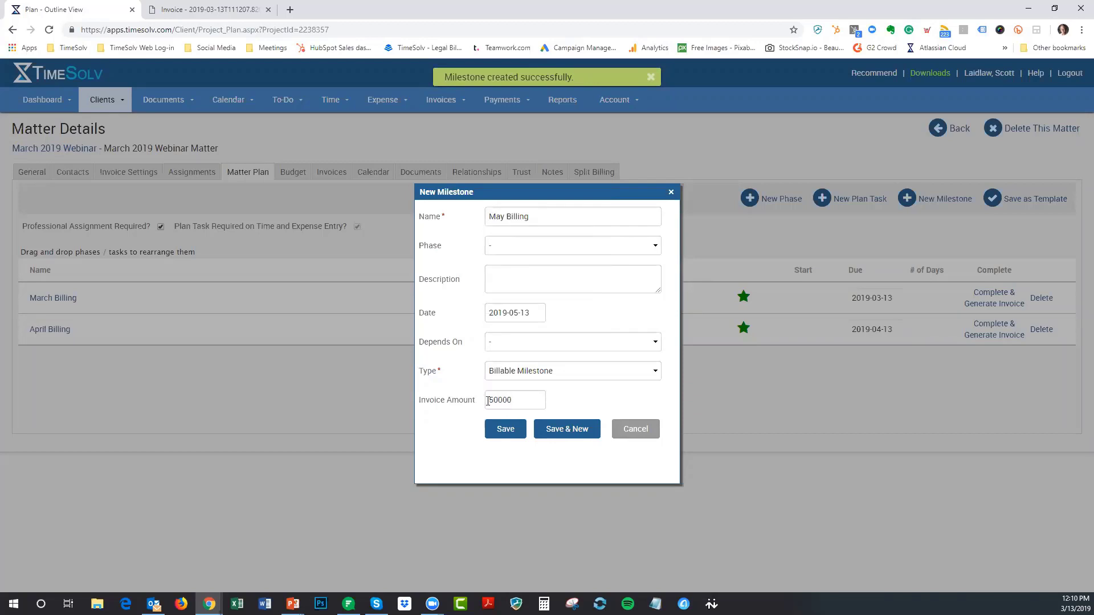
{"action": "left_click", "coordinate": [519, 430]}
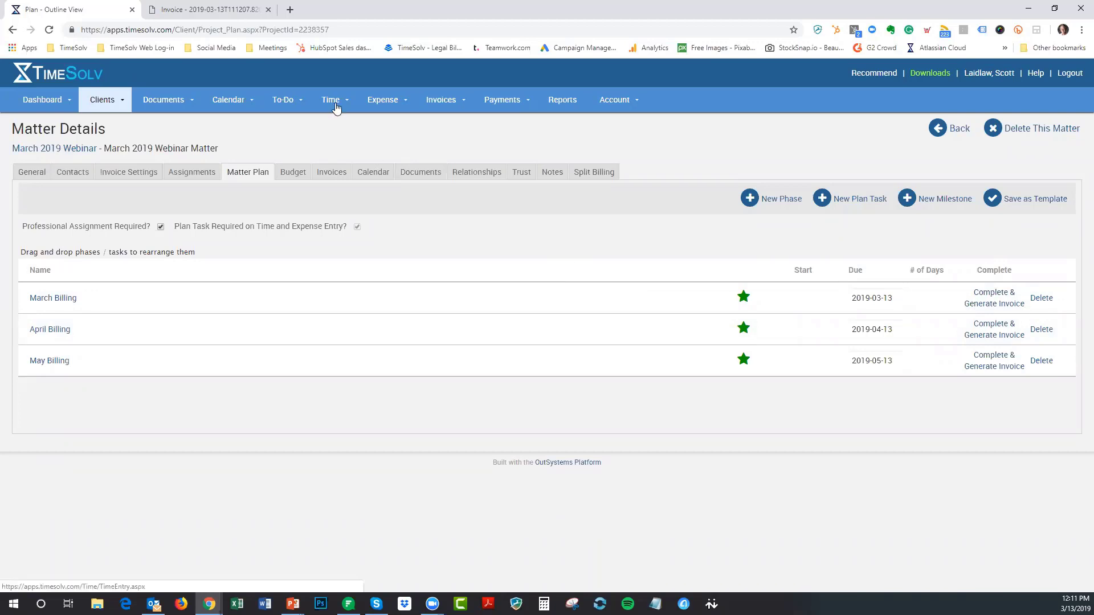
Save and duplicate a March 11 entry of 3 hours for March 2019 Webinar Matter: "Filing fee at government center. Conference call with client to discuss matter"
{"action": "left_click", "coordinate": [343, 122]}
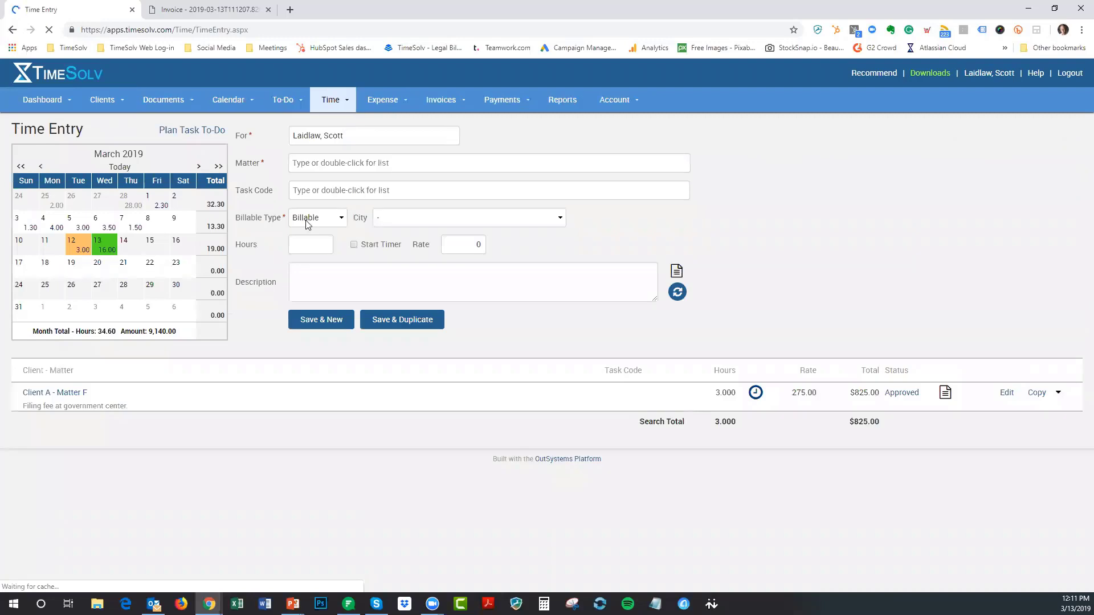
{"action": "left_click", "coordinate": [62, 244]}
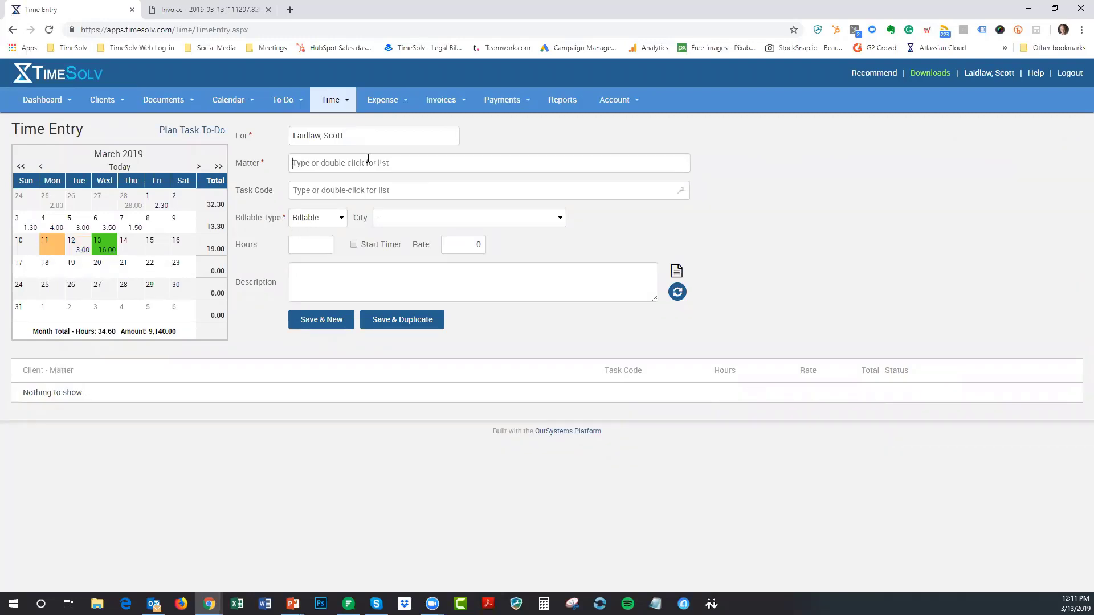
{"action": "type", "text": "march"}
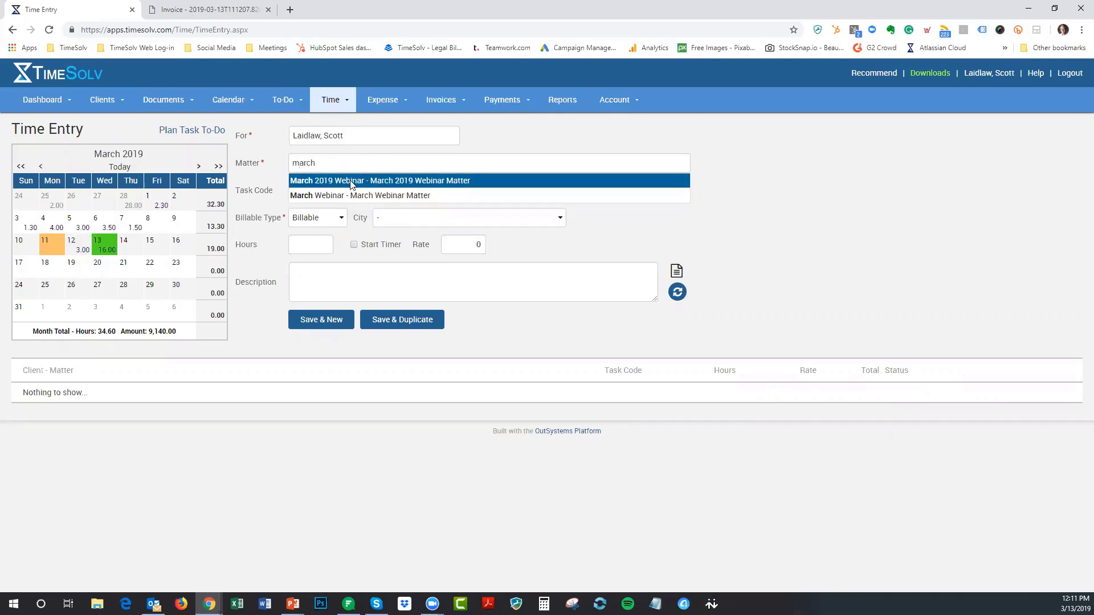
{"action": "left_click", "coordinate": [397, 181]}
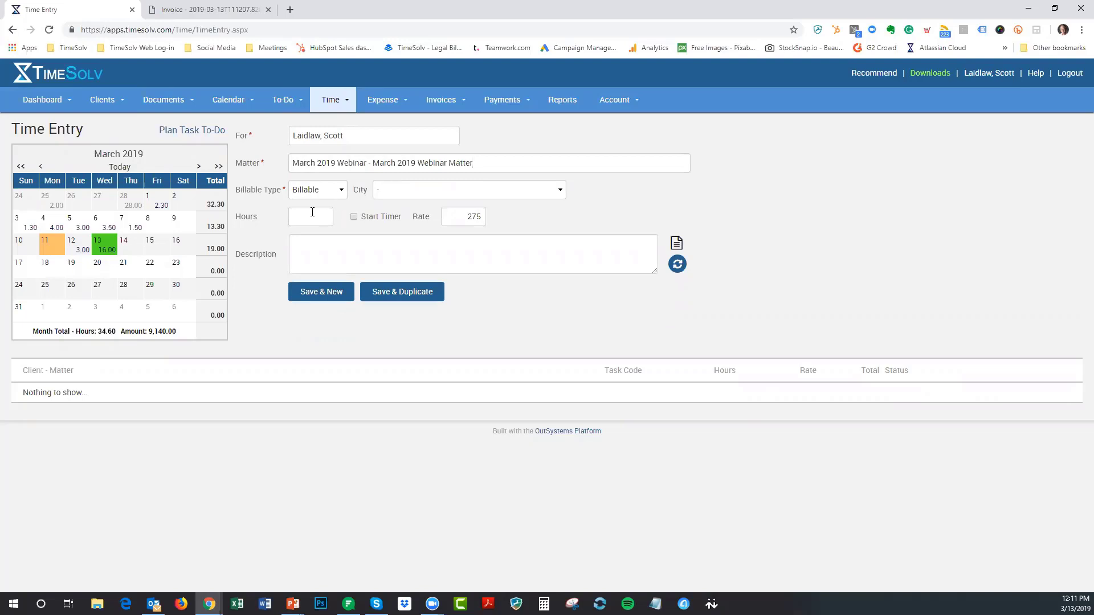
{"action": "left_click", "coordinate": [314, 236]}
{"action": "type", "text": "Filing fee at government center. Conference call with client to discuss matter"}
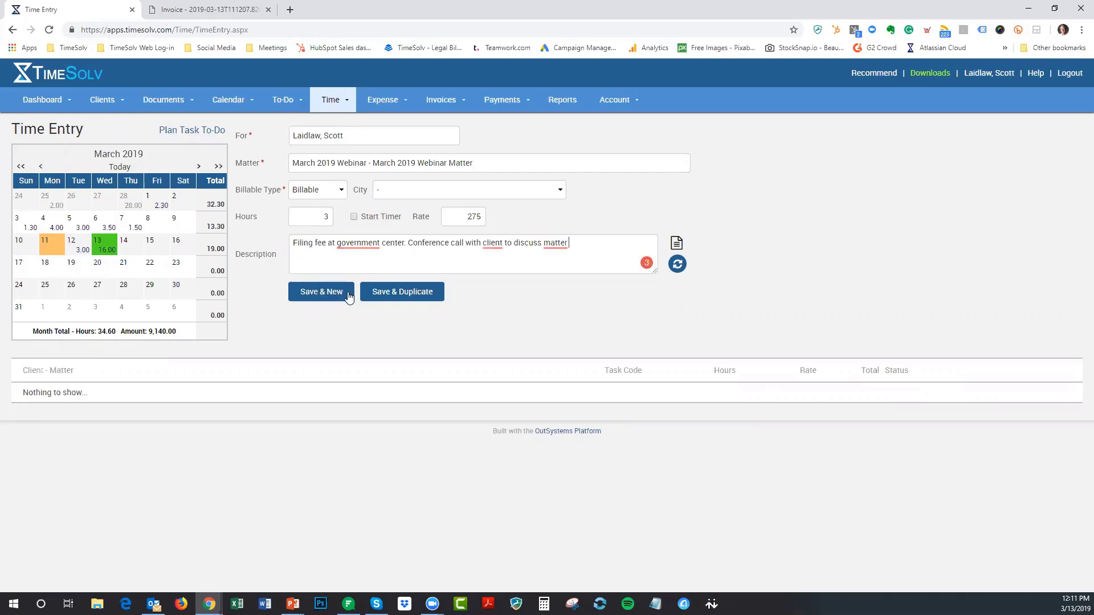
{"action": "left_click", "coordinate": [396, 298]}
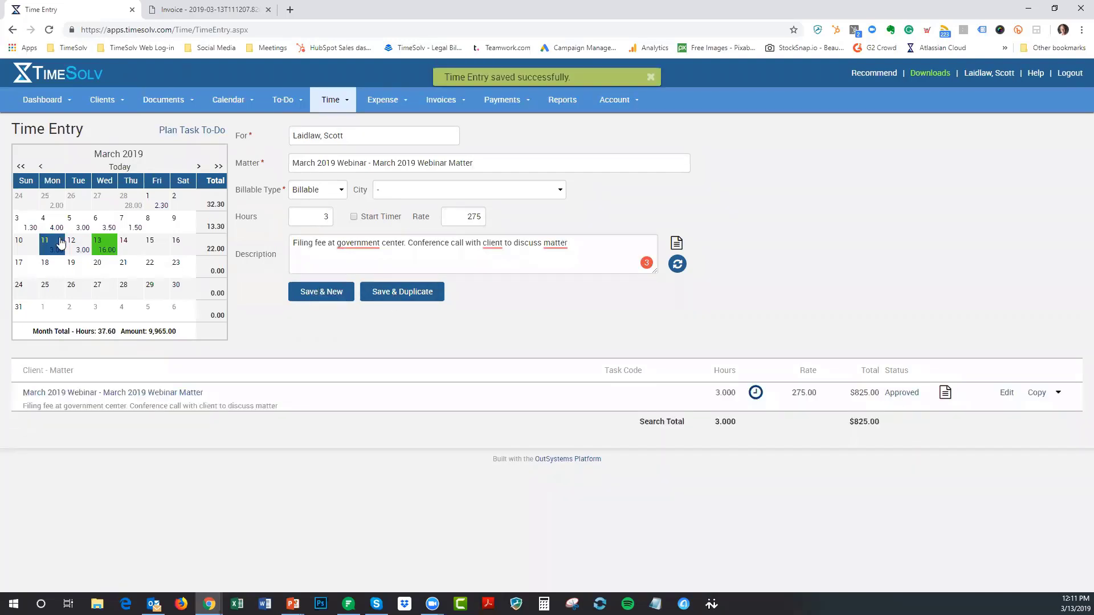
Save the duplicated time entry for March 12 with 5 hours and the description "Discovery interview with client to determine size and scope of matter"
{"action": "left_click", "coordinate": [81, 245]}
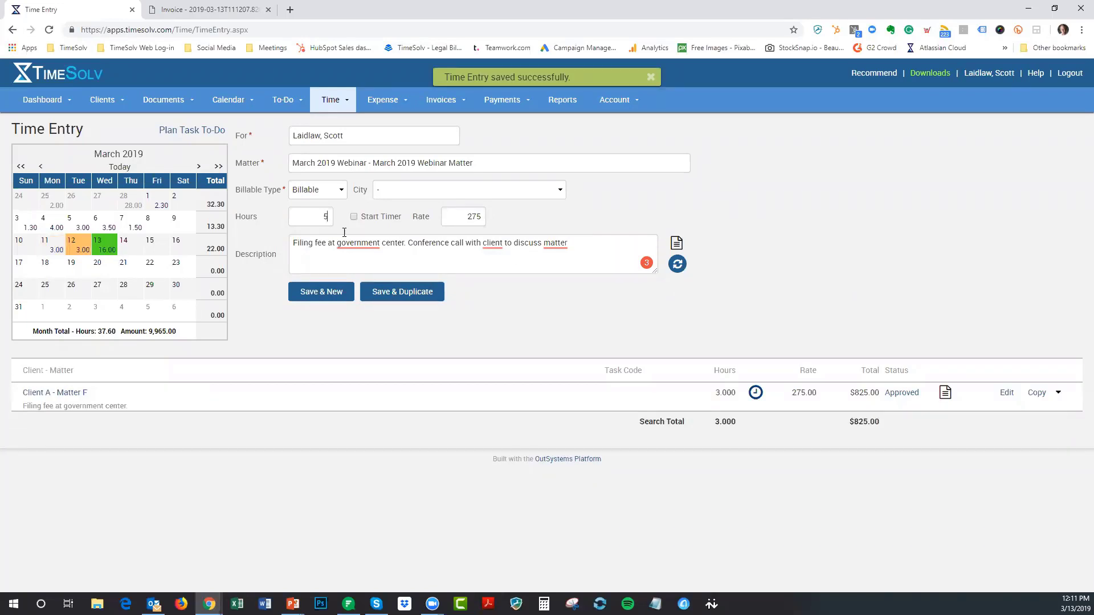
{"action": "left_click_drag", "start_coordinate": [597, 247], "coordinate": [294, 243]}
{"action": "key", "text": "BackSpace"}
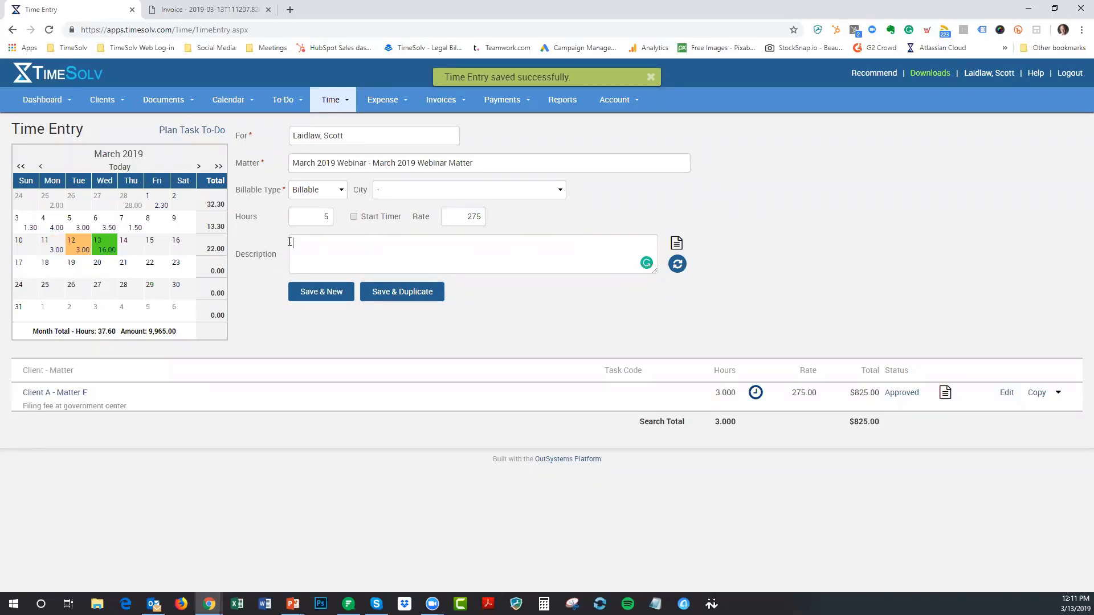
{"action": "left_click", "coordinate": [676, 243]}
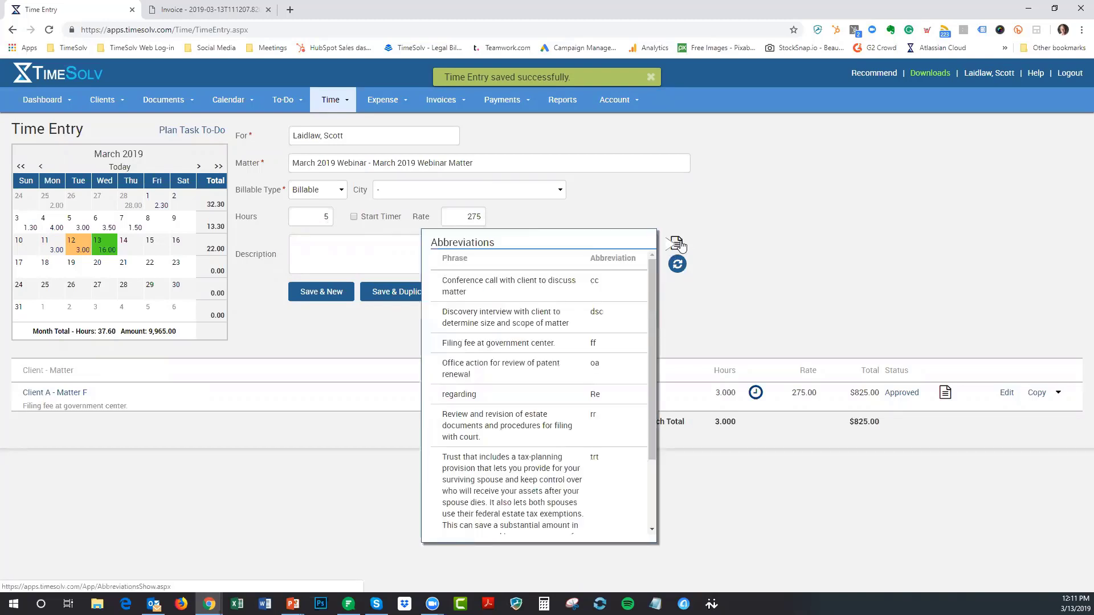
{"action": "left_click", "coordinate": [308, 244]}
{"action": "type", "text": "Discovery interview with client to determine size and scope of matter"}
{"action": "left_click", "coordinate": [319, 291]}
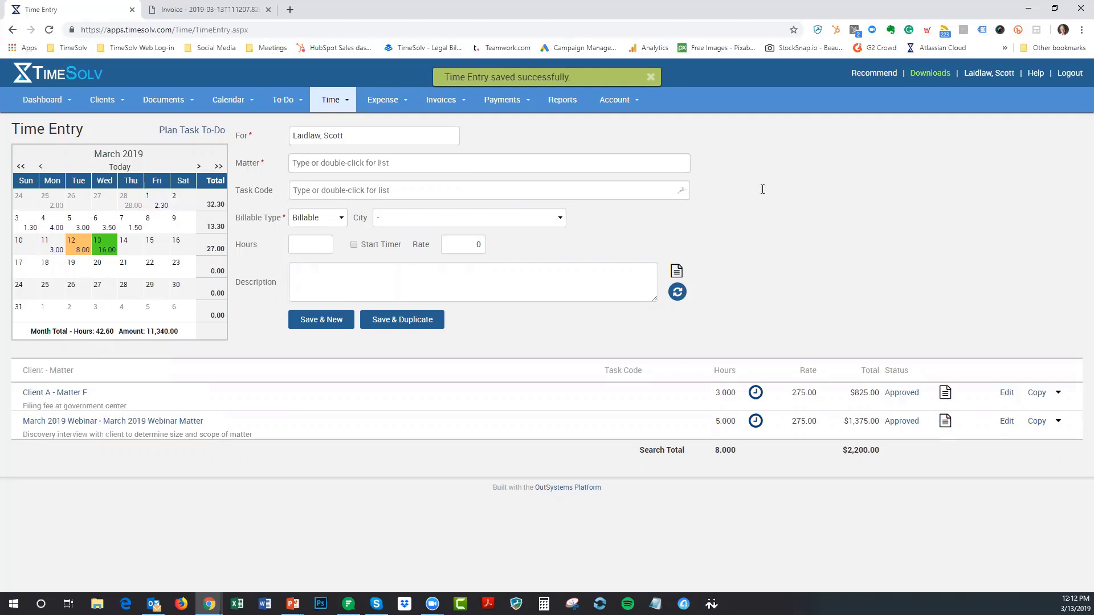
Create a draft invoice for the March 2019 Webinar client covering time and expenses from 2019-03-01 to 2019-03-13
{"action": "mouse_move", "coordinate": [439, 103]}
{"action": "left_click", "coordinate": [428, 122]}
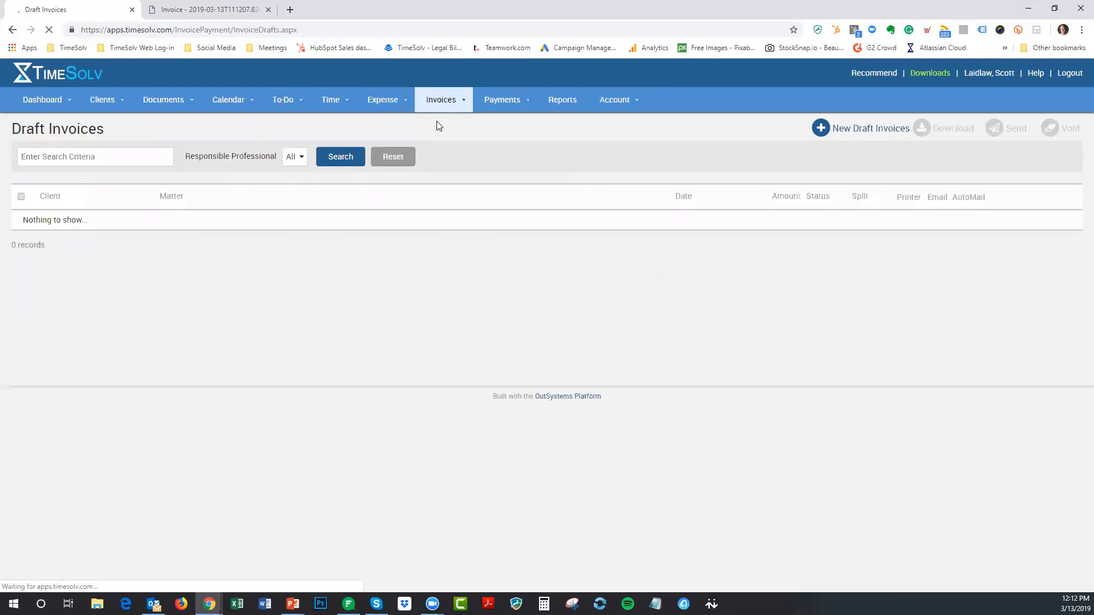
{"action": "left_click", "coordinate": [859, 134]}
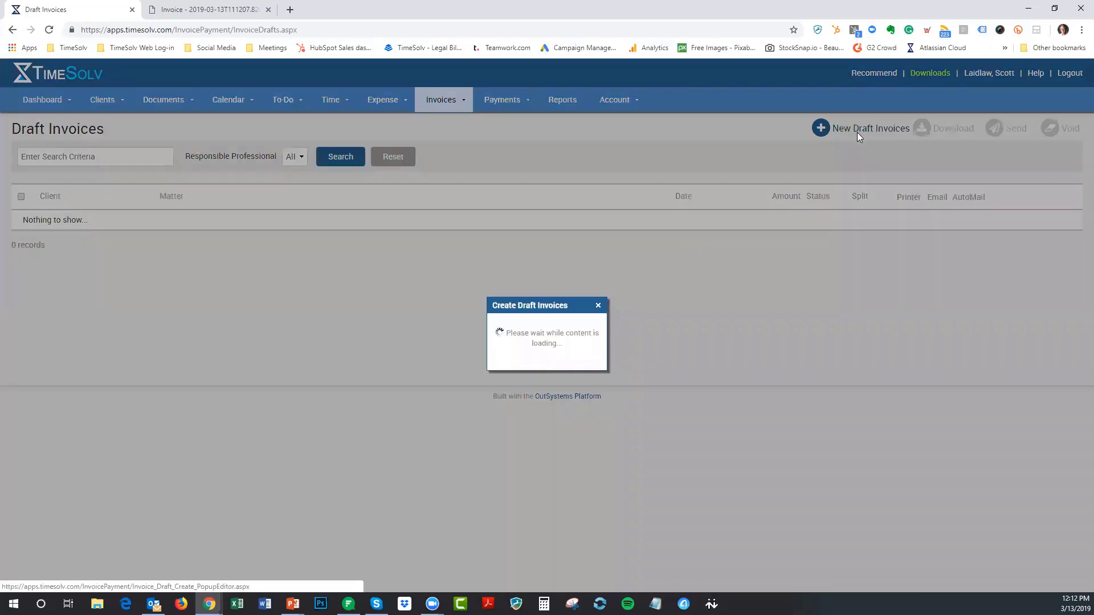
{"action": "left_click", "coordinate": [466, 368]}
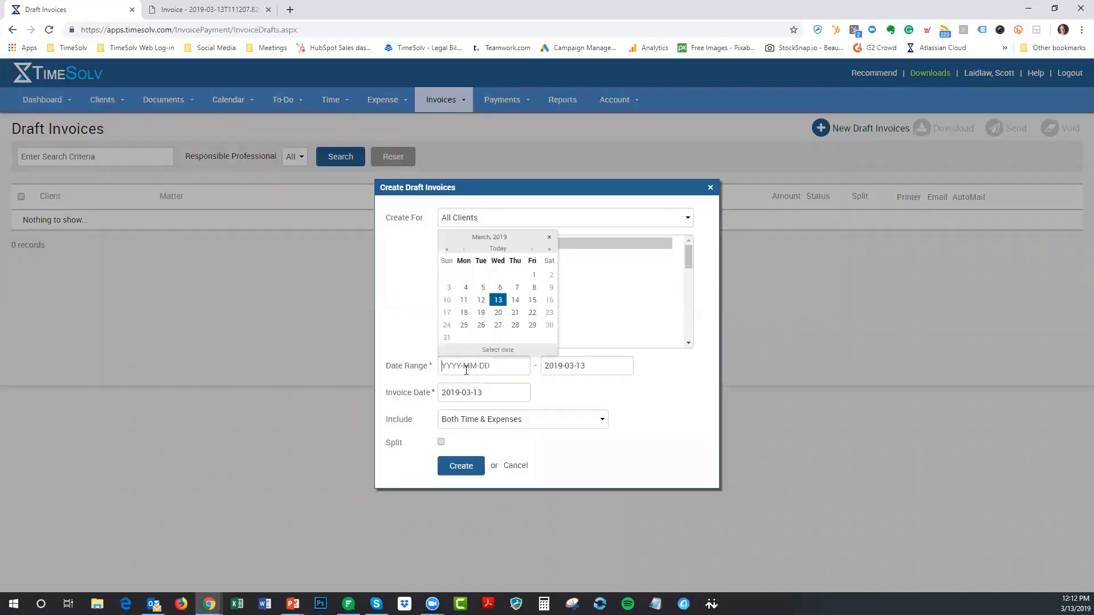
{"action": "left_click", "coordinate": [534, 274]}
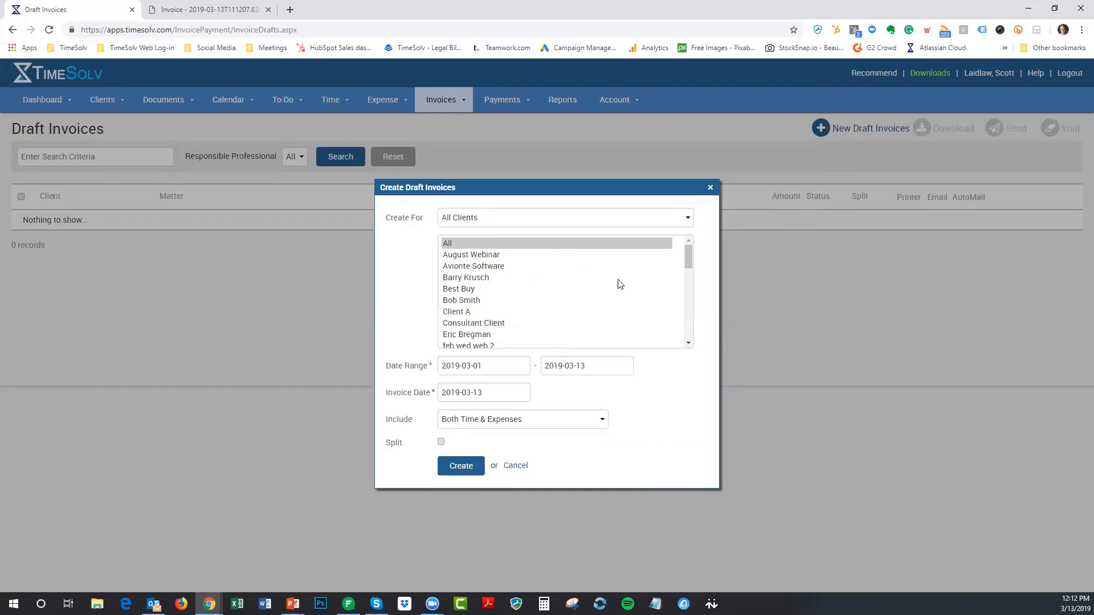
{"action": "scroll", "coordinate": [619, 282], "scroll_direction": "down", "scroll_amount": 2}
{"action": "scroll", "coordinate": [618, 282], "scroll_direction": "down", "scroll_amount": 2}
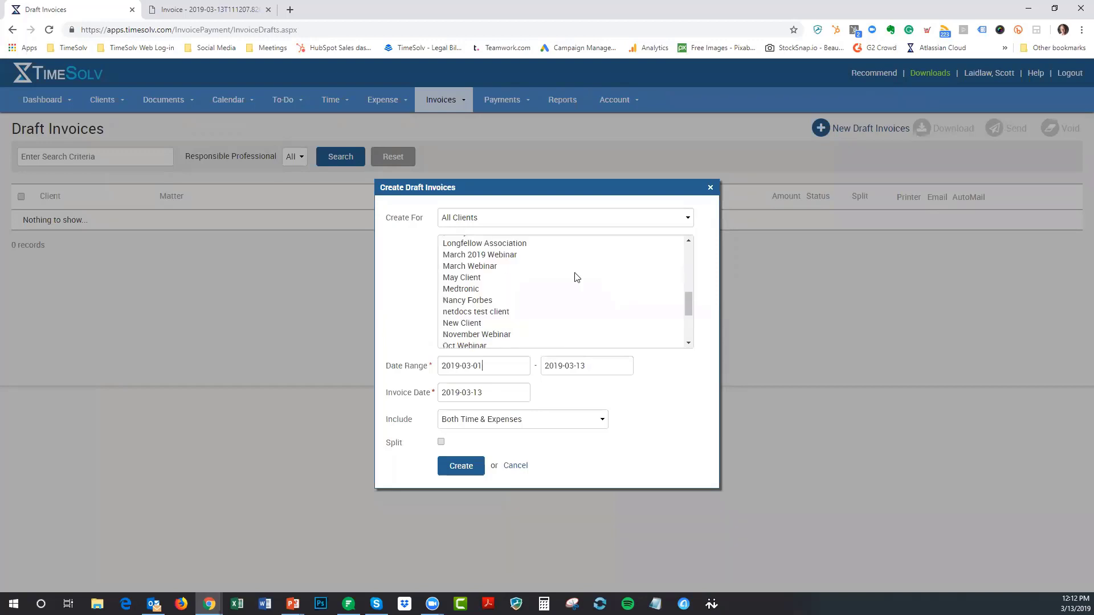
{"action": "left_click", "coordinate": [484, 255]}
{"action": "left_click", "coordinate": [471, 470]}
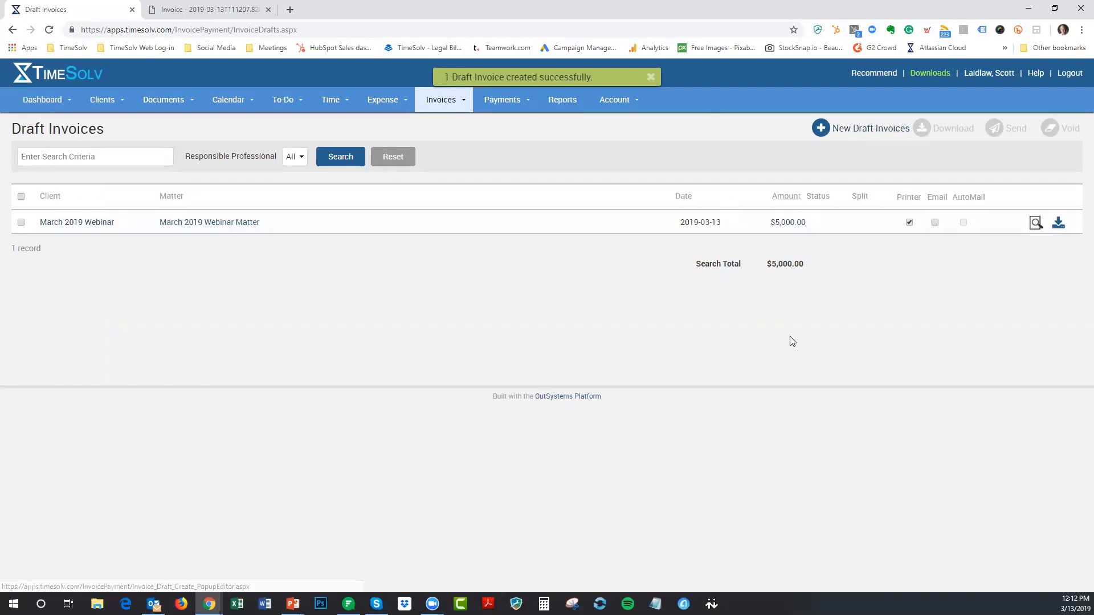
Download the March 2019 Webinar draft invoice, review its fixed fee and time details in the PDF, and return to the draft invoices
{"action": "left_click", "coordinate": [1057, 224]}
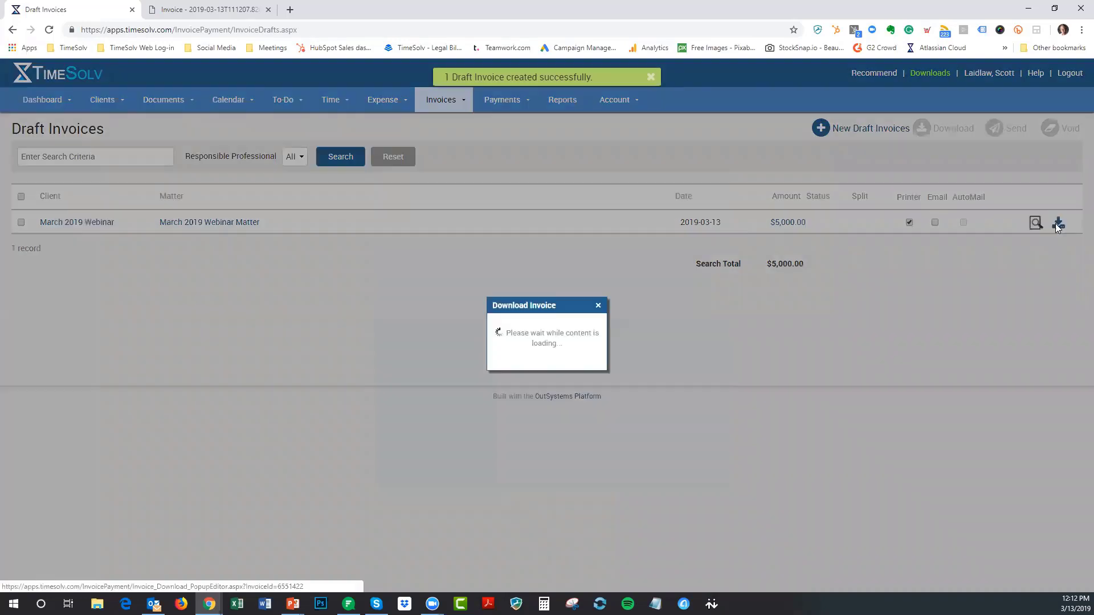
{"action": "left_click", "coordinate": [616, 359]}
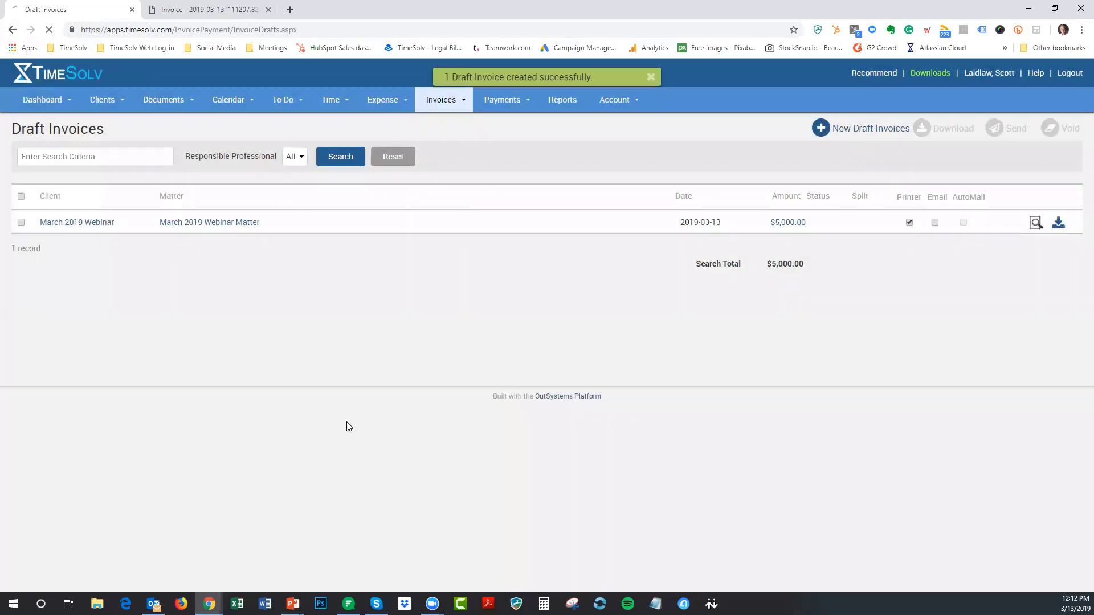
{"action": "left_click", "coordinate": [62, 584]}
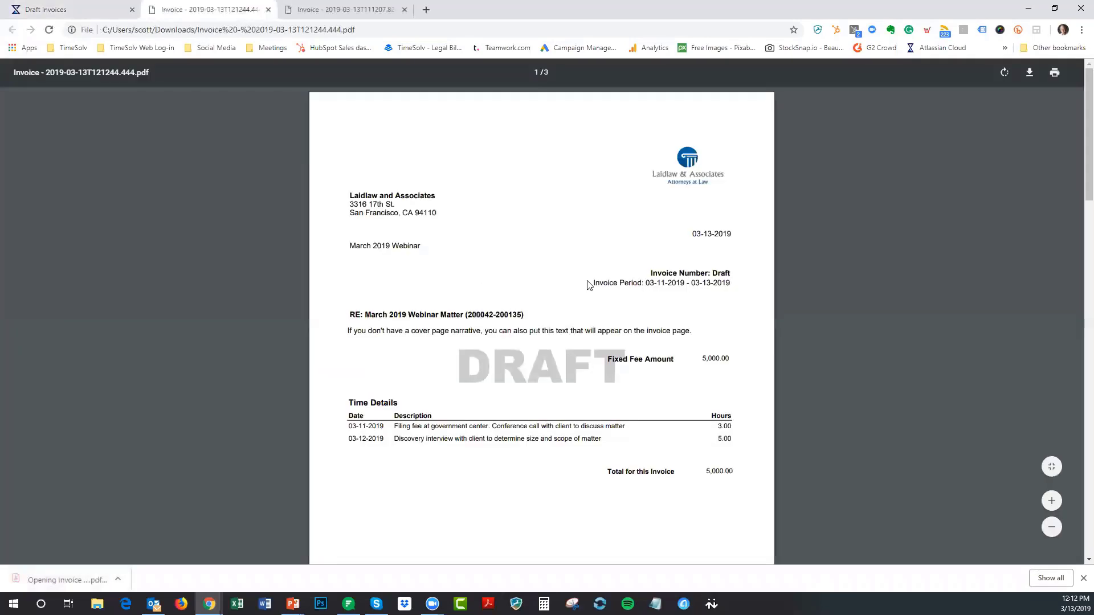
{"action": "scroll", "coordinate": [813, 281], "scroll_direction": "down", "scroll_amount": 1}
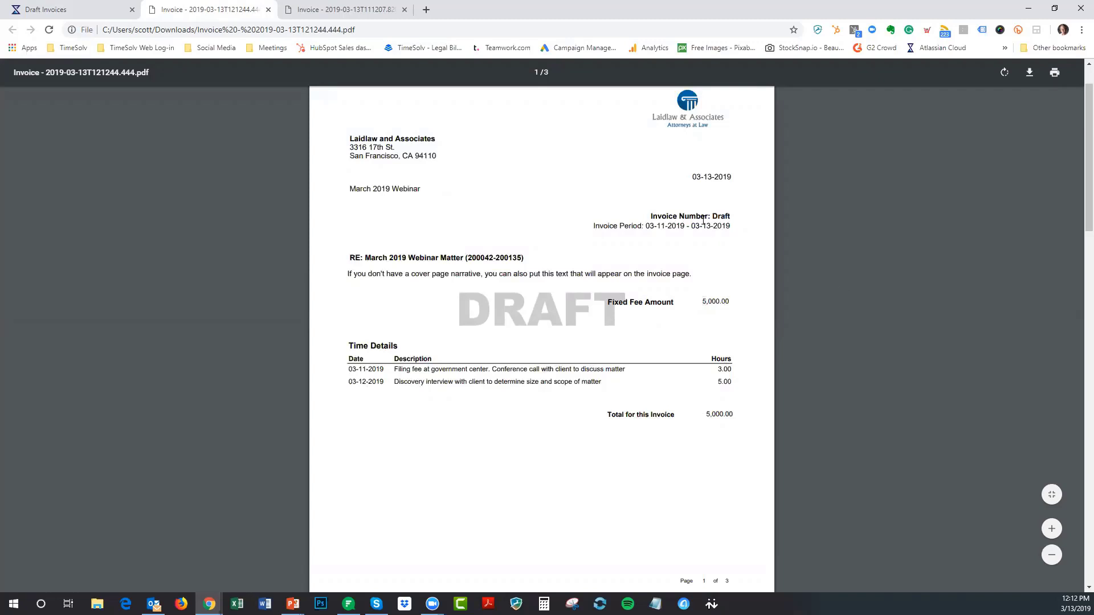
{"action": "left_click", "coordinate": [75, 11]}
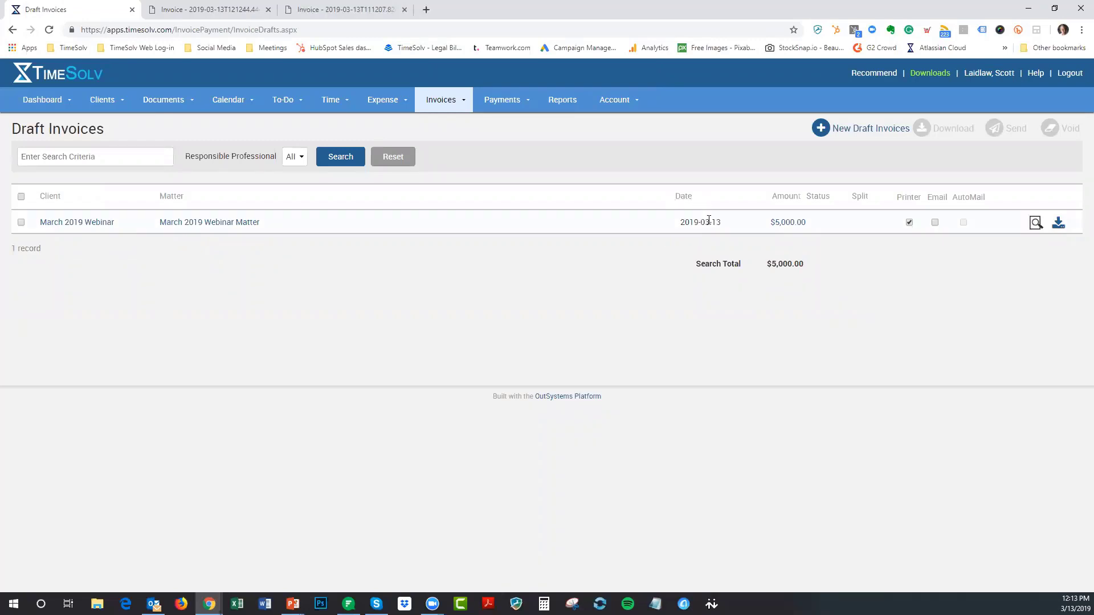
Create a draft invoice for the March 2019 Webinar client covering time and expenses from 2019-04-01 to 2019-04-30
{"action": "left_click", "coordinate": [846, 130]}
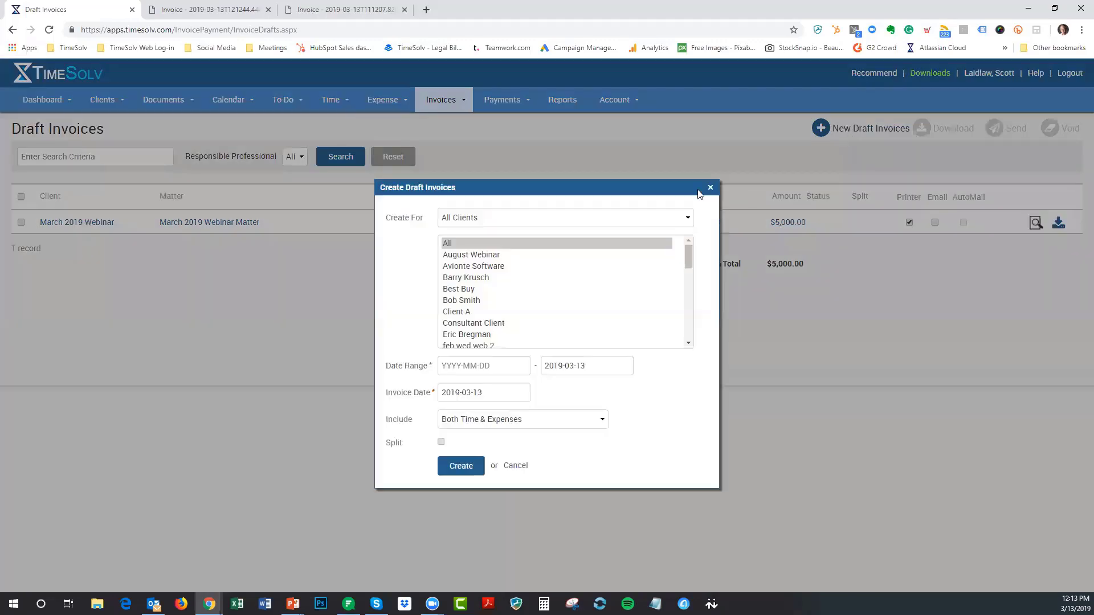
{"action": "scroll", "coordinate": [603, 298], "scroll_direction": "down", "scroll_amount": 10}
{"action": "scroll", "coordinate": [604, 298], "scroll_direction": "up", "scroll_amount": 5}
{"action": "left_click", "coordinate": [505, 317]}
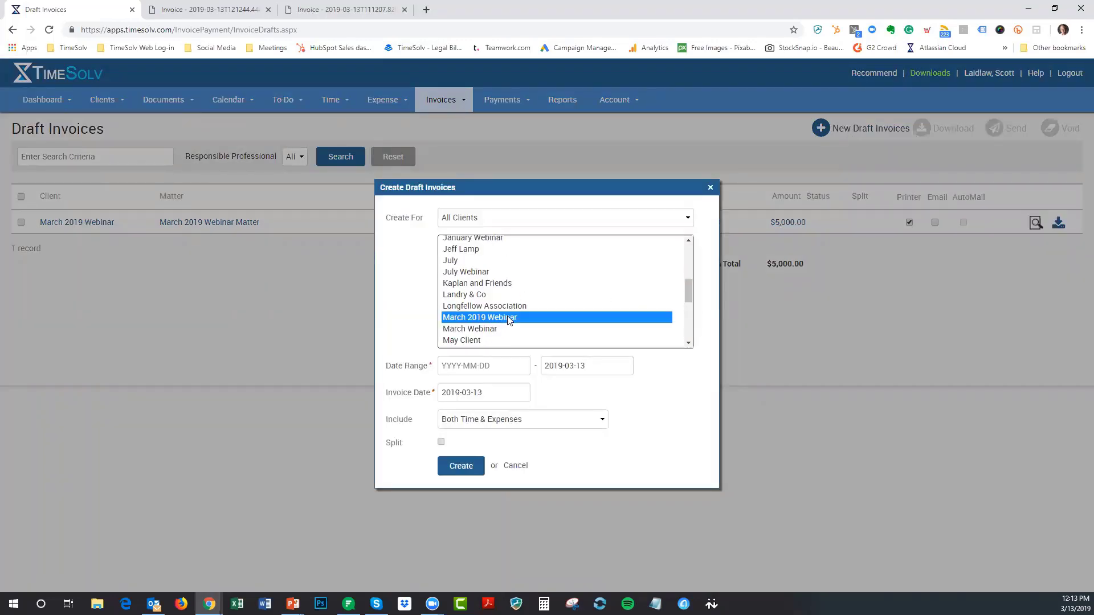
{"action": "left_click", "coordinate": [500, 375]}
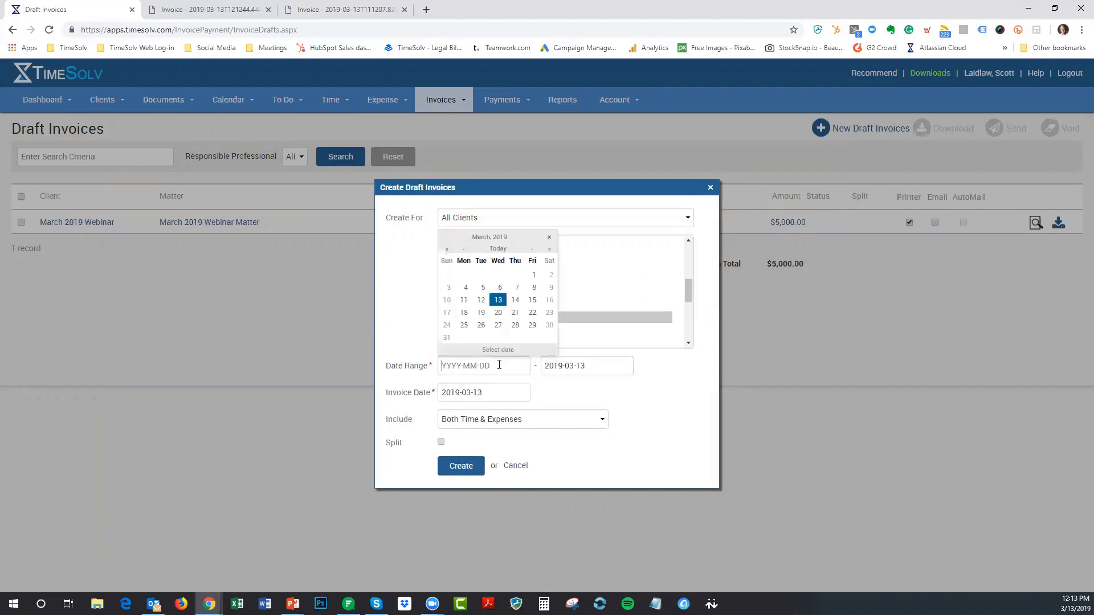
{"action": "left_click", "coordinate": [532, 250]}
{"action": "left_click", "coordinate": [464, 274]}
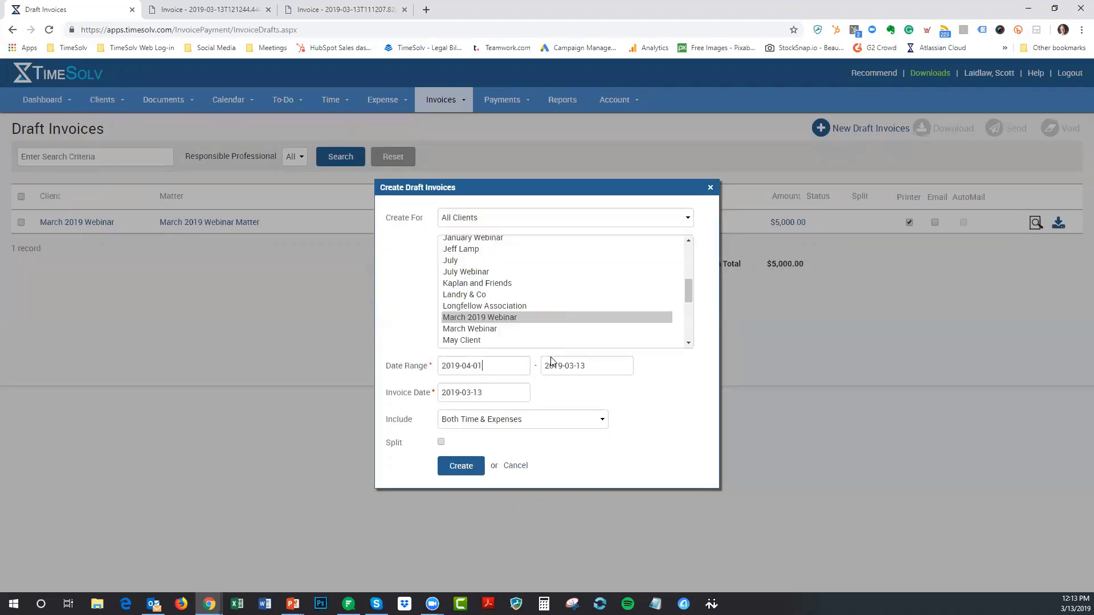
{"action": "left_click", "coordinate": [609, 366]}
{"action": "left_click", "coordinate": [635, 249]}
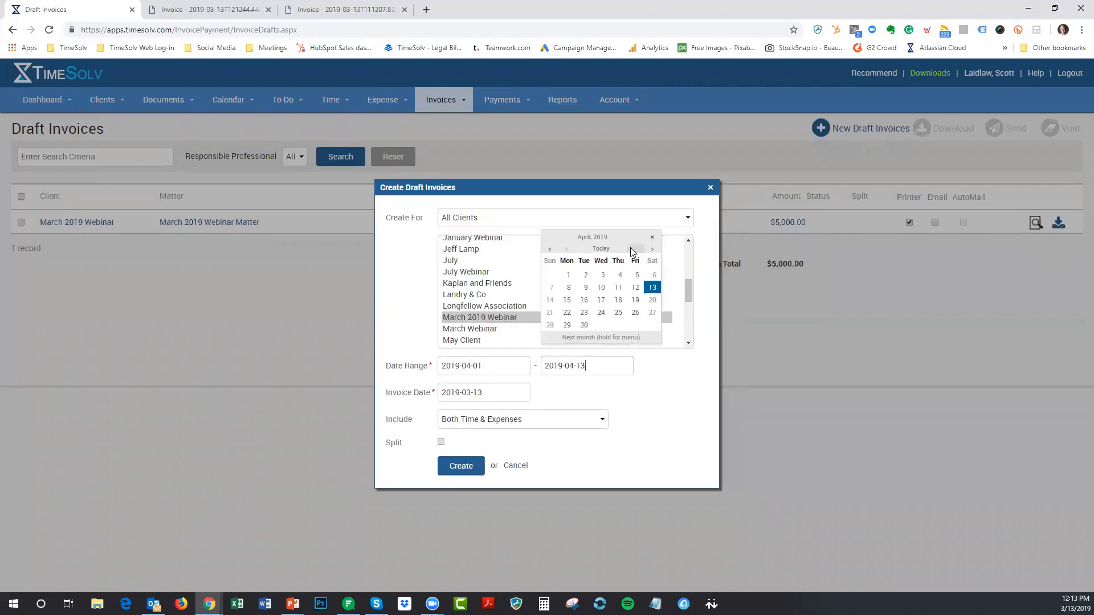
{"action": "left_click", "coordinate": [584, 325]}
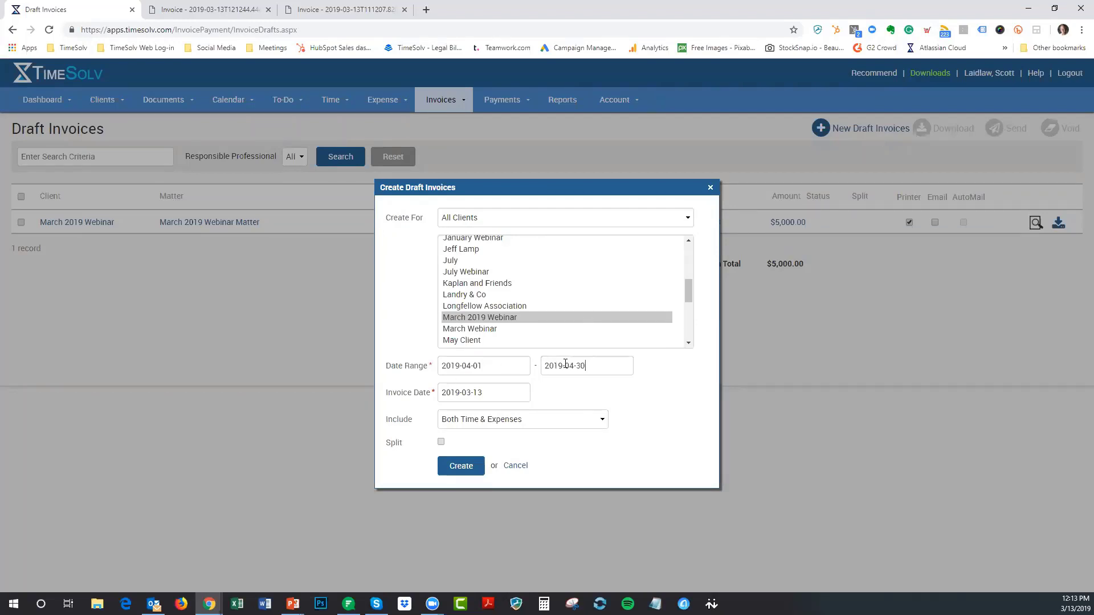
{"action": "left_click", "coordinate": [462, 467]}
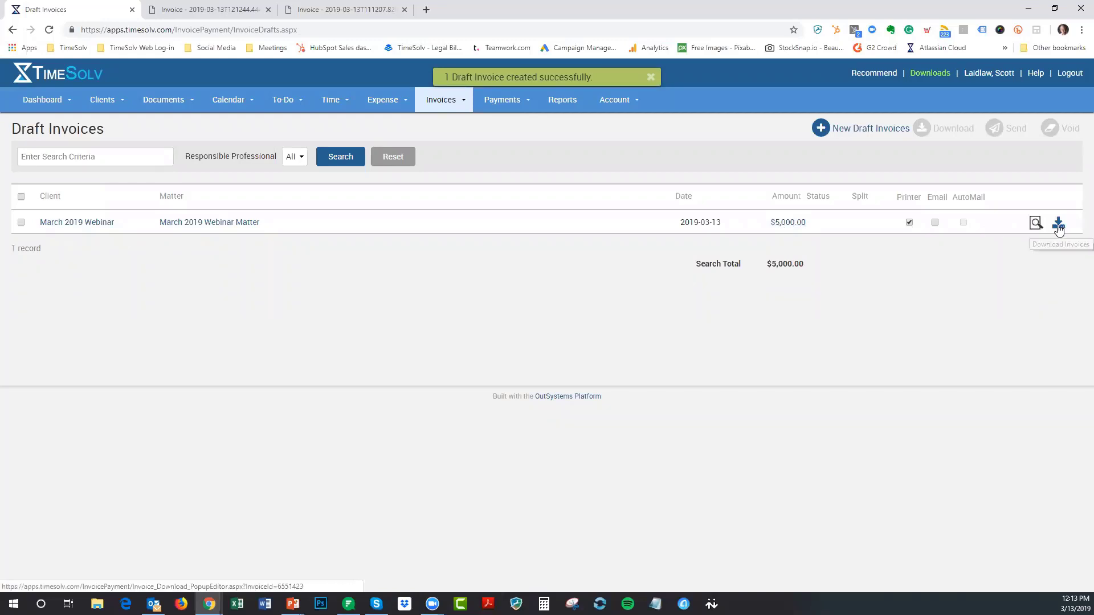
Download the new draft invoice as a PDF, review its fixed fee and account statement, and close it
{"action": "left_click", "coordinate": [1036, 222]}
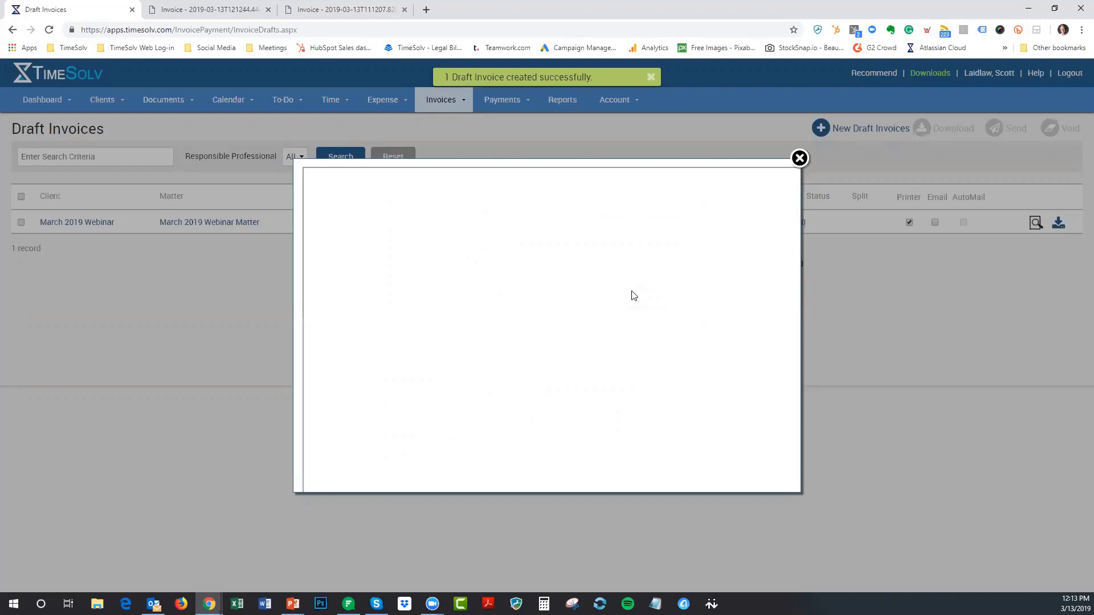
{"action": "left_click", "coordinate": [800, 158]}
{"action": "left_click", "coordinate": [1035, 224]}
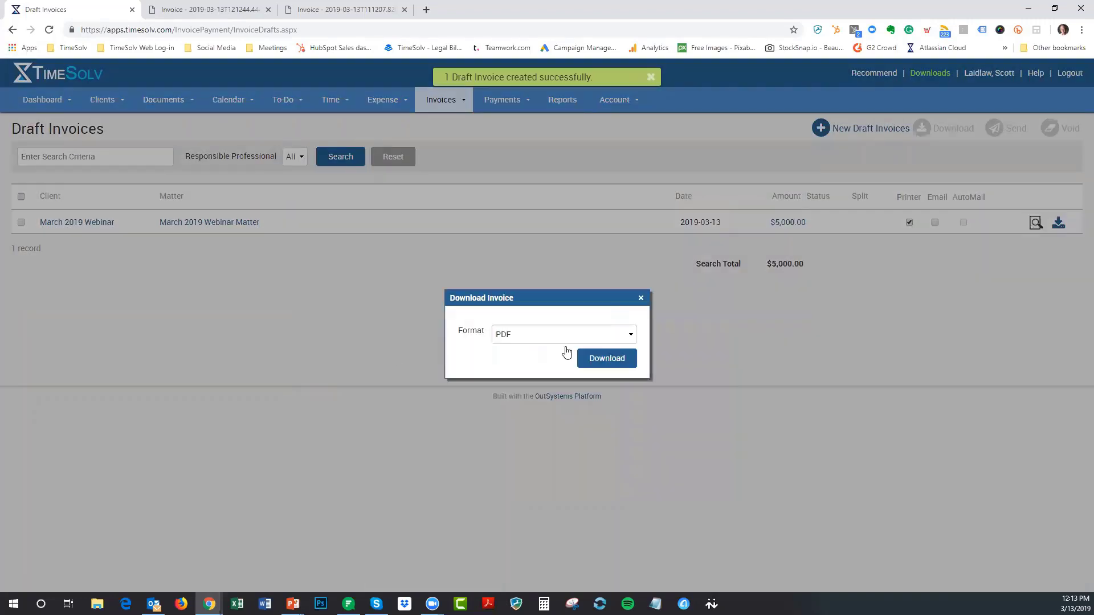
{"action": "left_click", "coordinate": [613, 361]}
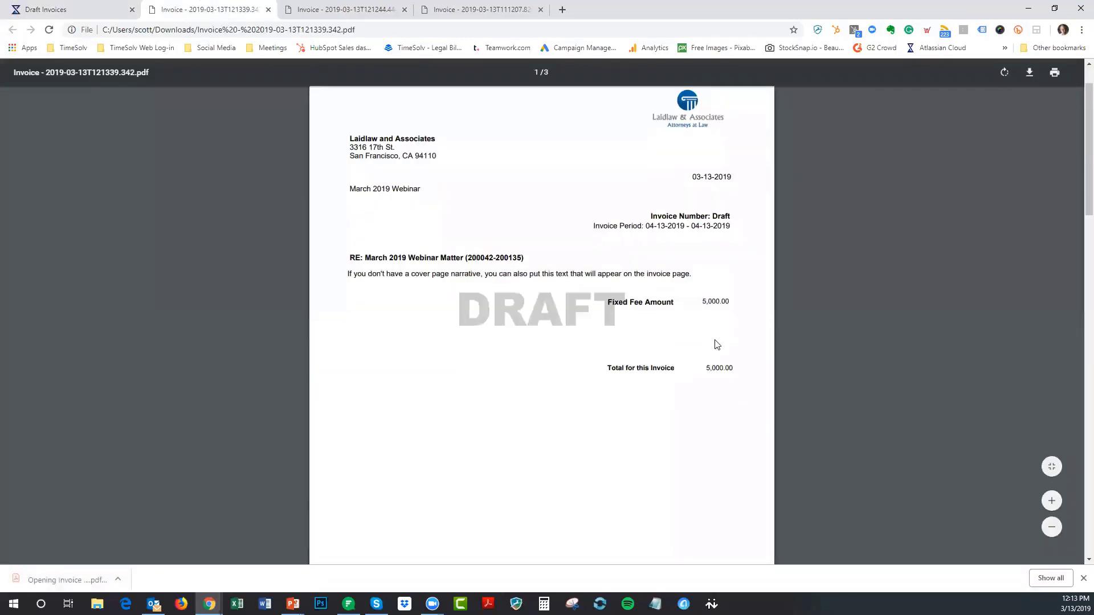
{"action": "scroll", "coordinate": [502, 302], "scroll_direction": "down", "scroll_amount": 3}
{"action": "scroll", "coordinate": [491, 329], "scroll_direction": "down", "scroll_amount": 2}
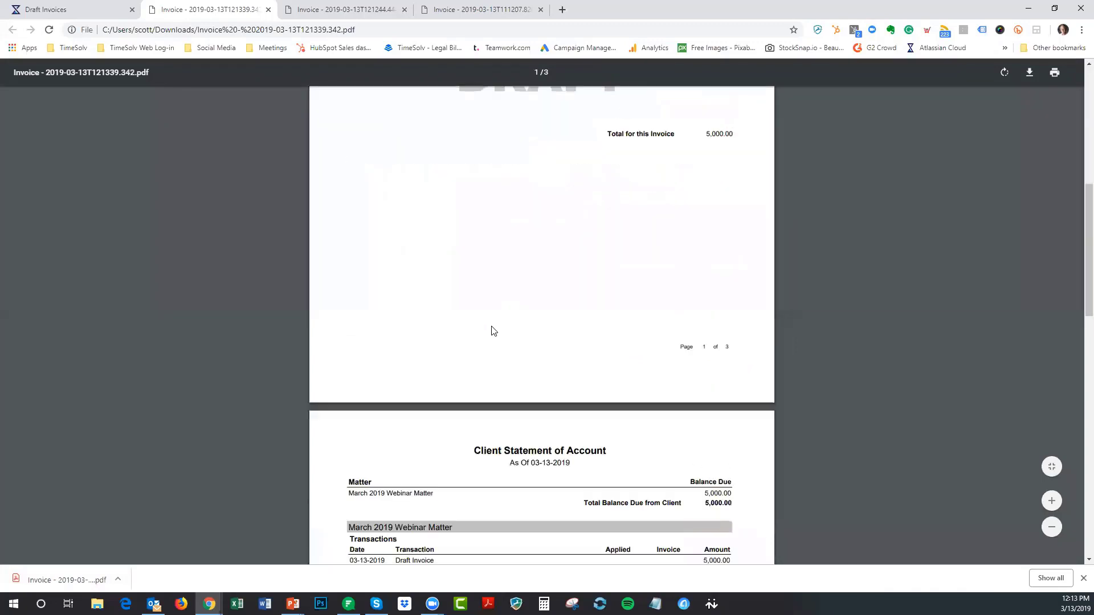
{"action": "scroll", "coordinate": [484, 310], "scroll_direction": "up", "scroll_amount": 3}
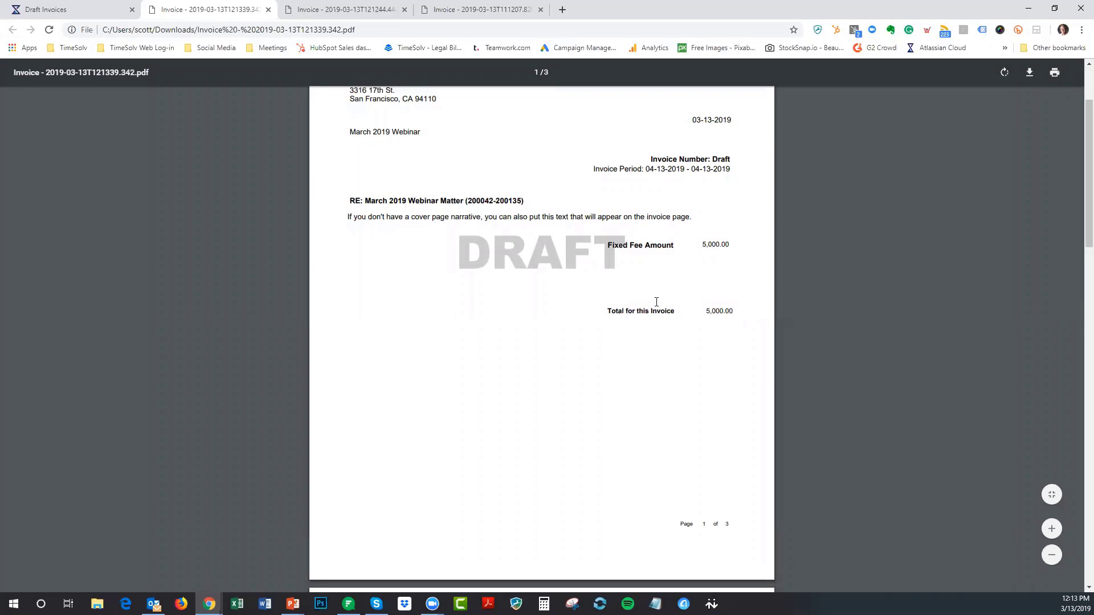
{"action": "scroll", "coordinate": [667, 301], "scroll_direction": "up", "scroll_amount": 2}
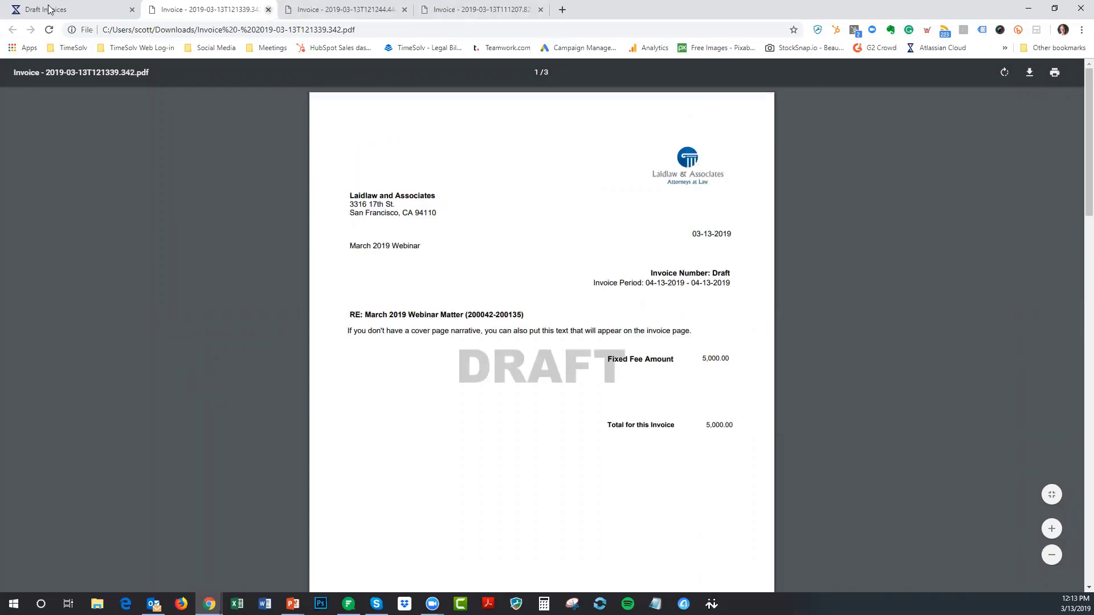
{"action": "left_click", "coordinate": [269, 9]}
Examine the billing milestones in the March 2019 Webinar Matter's plan and the options for a new milestone, without adding one
{"action": "left_click", "coordinate": [209, 226]}
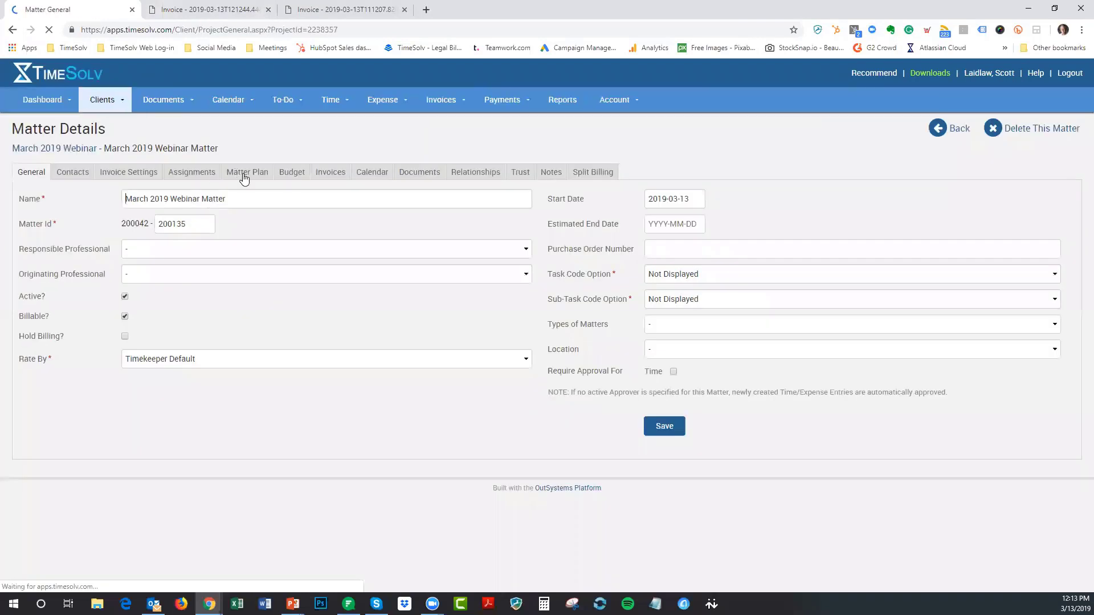
{"action": "left_click", "coordinate": [252, 178]}
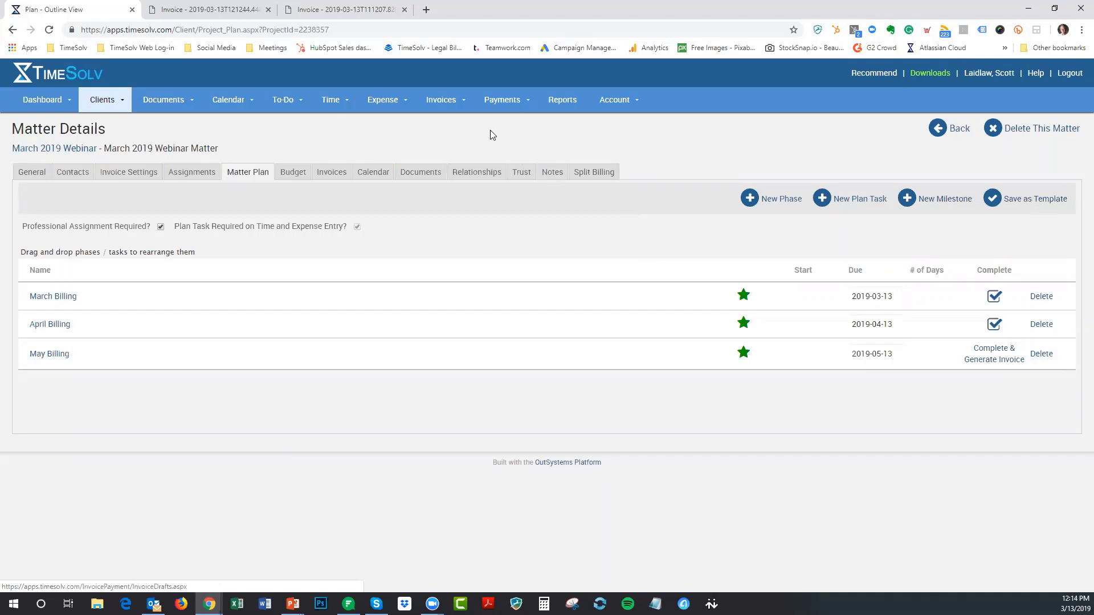
{"action": "left_click", "coordinate": [444, 107]}
{"action": "left_click", "coordinate": [442, 105]}
{"action": "left_click", "coordinate": [935, 199]}
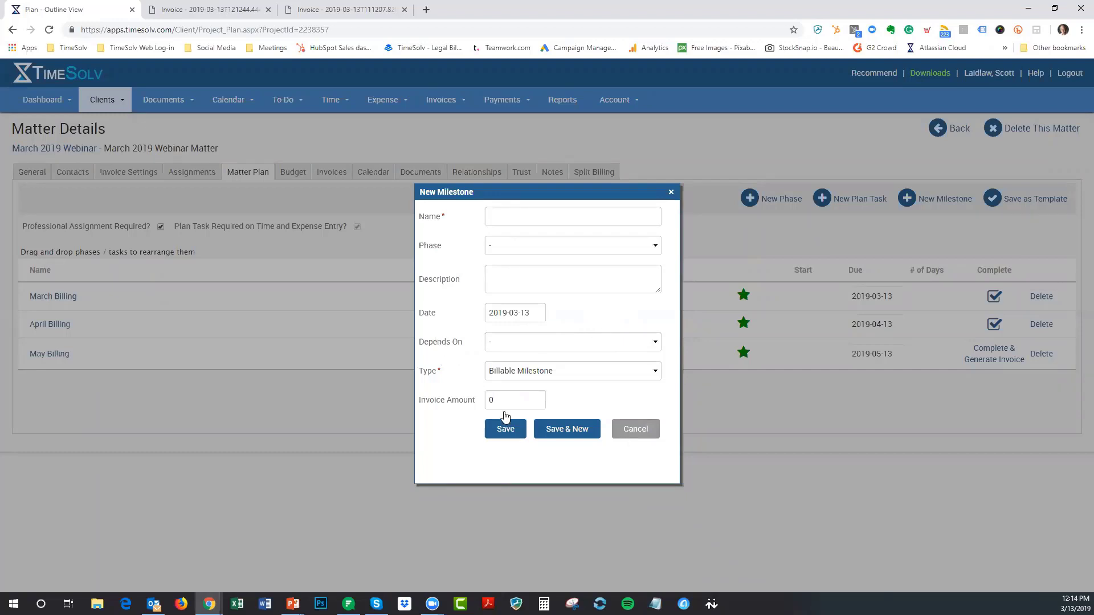
{"action": "left_click", "coordinate": [641, 432]}
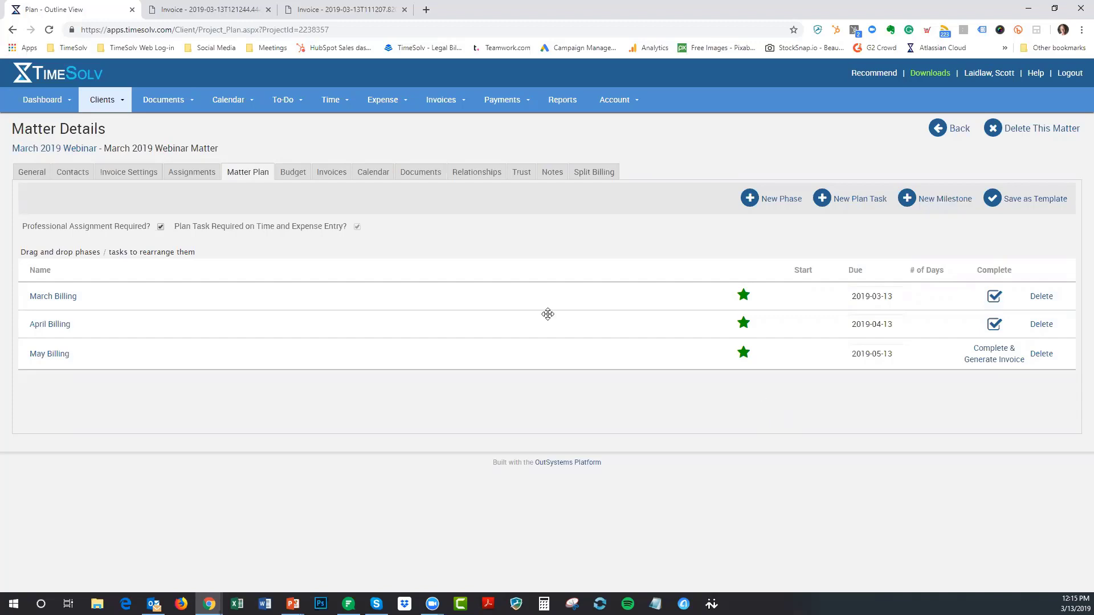
Switch to the March-13-2019.pptx presentation in PowerPoint and show the Tip #2 slide on required review of draft invoices
{"action": "mouse_move", "coordinate": [428, 107]}
{"action": "left_click", "coordinate": [293, 603]}
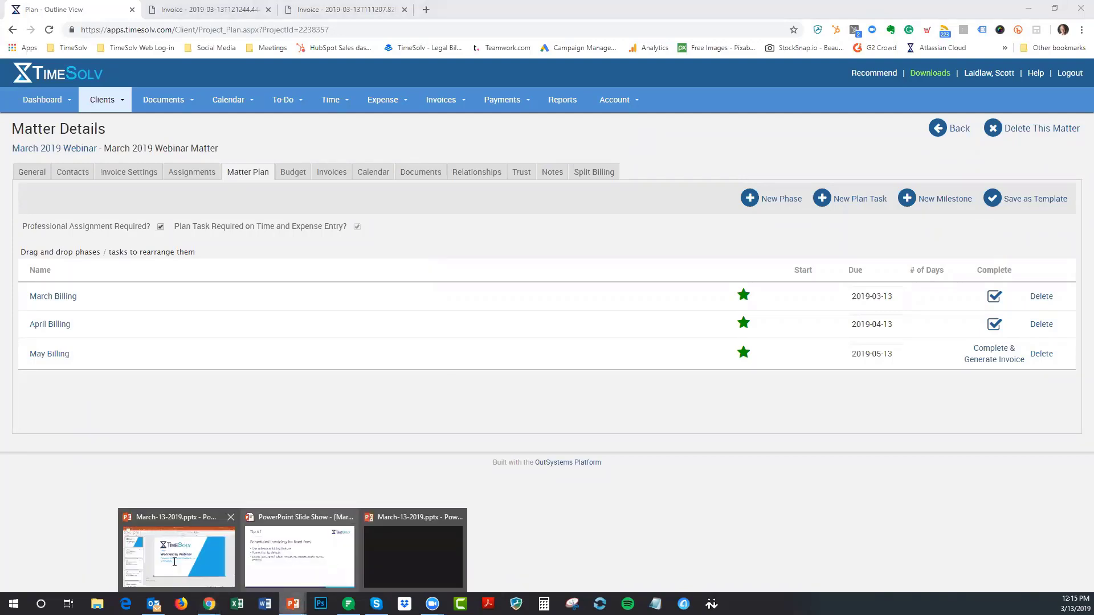
{"action": "left_click", "coordinate": [177, 565]}
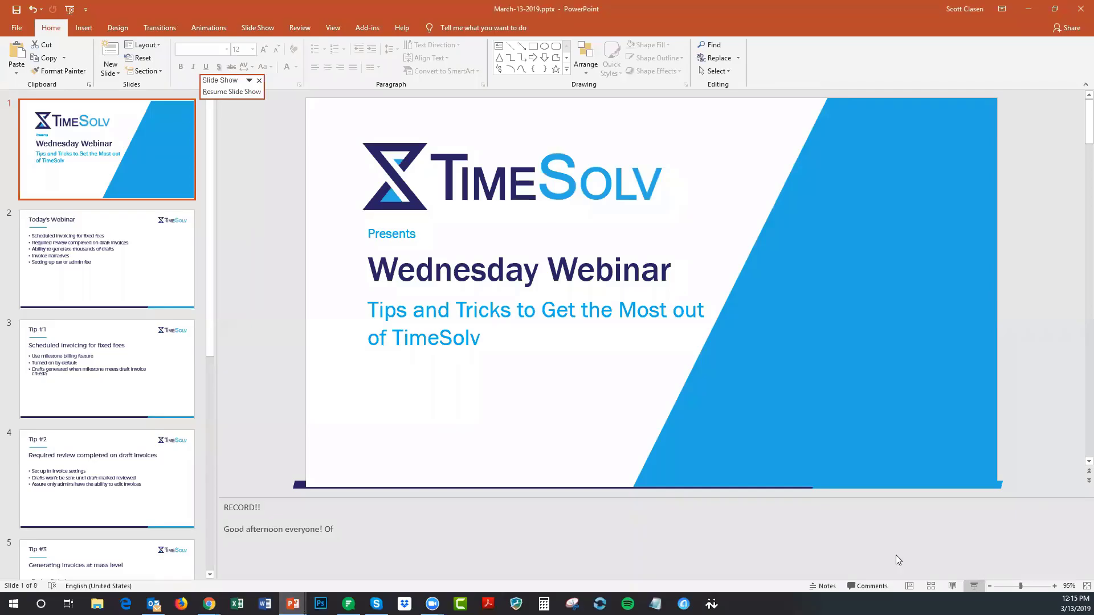
{"action": "left_click", "coordinate": [974, 585]}
{"action": "left_click", "coordinate": [658, 431]}
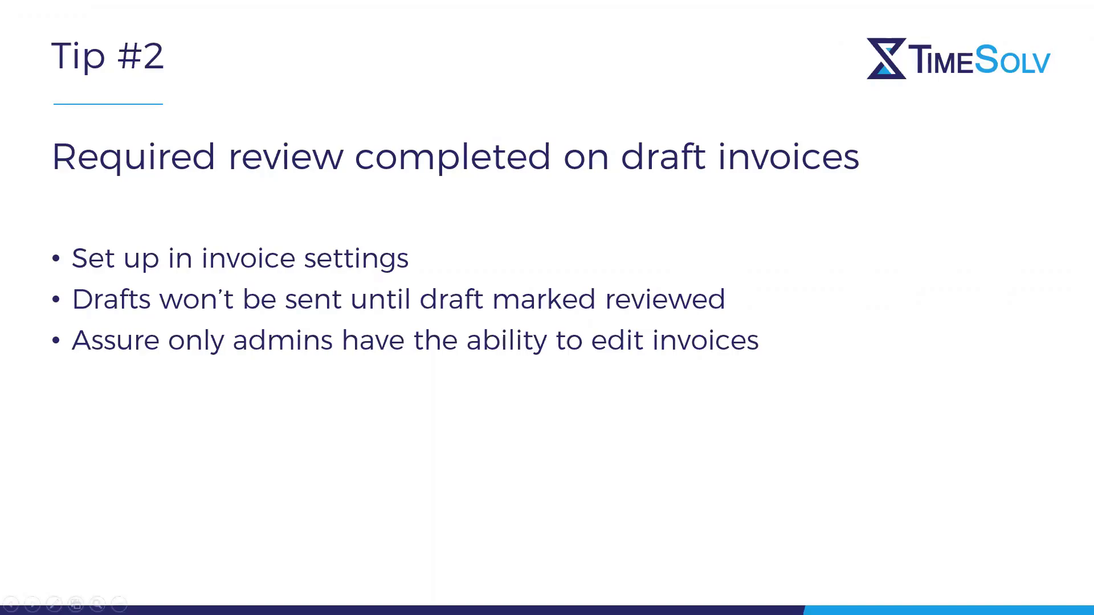
Switch back to TimeSolv in the browser, view the general invoice settings for required review, and return to the draft invoices
{"action": "key", "text": "alt+Tab"}
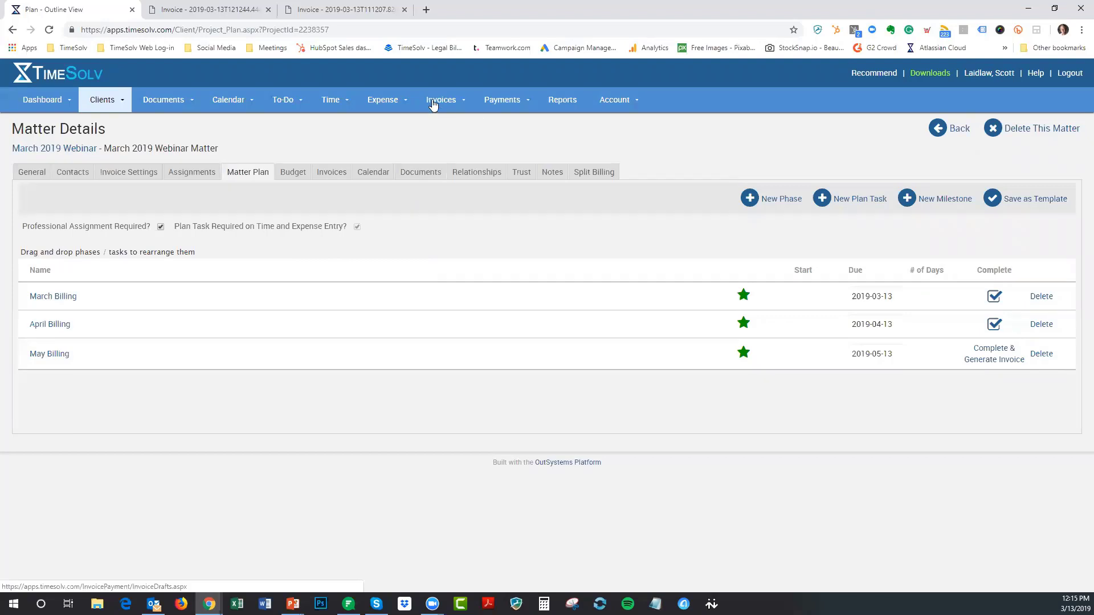
{"action": "left_click", "coordinate": [441, 197]}
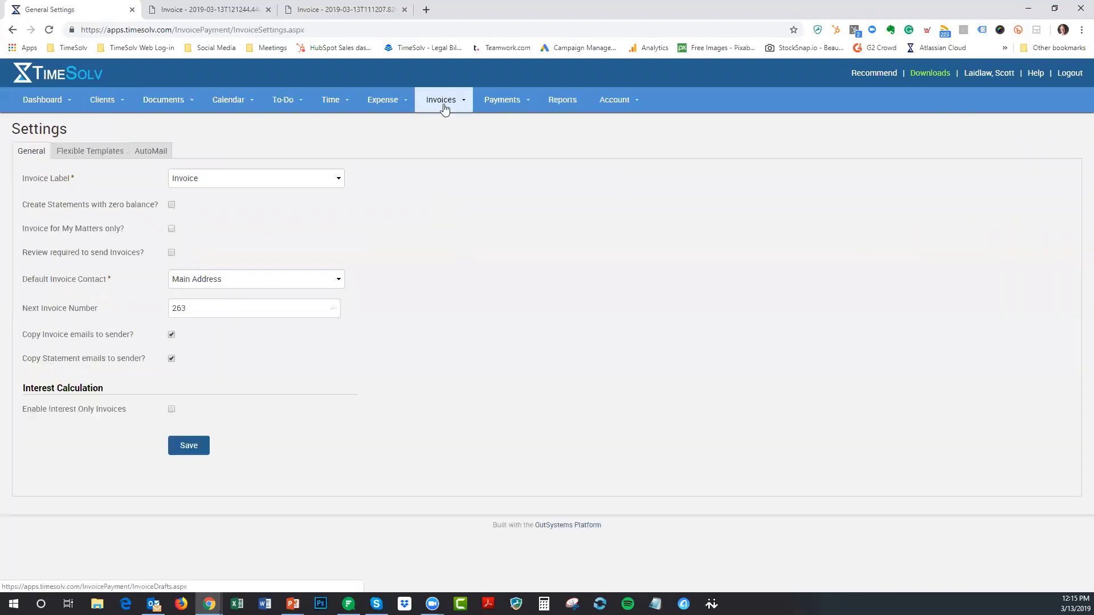
{"action": "mouse_move", "coordinate": [446, 101]}
{"action": "left_click", "coordinate": [435, 122]}
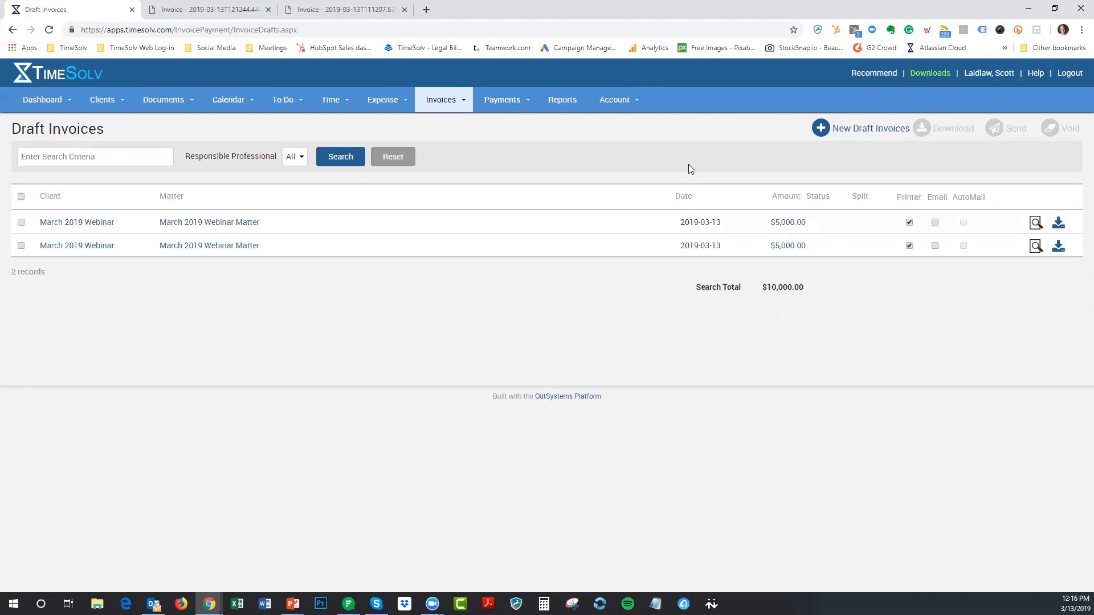
Check the March draft invoice's time, expenses and totals, and save it with its review marked as completed
{"action": "left_click", "coordinate": [786, 222]}
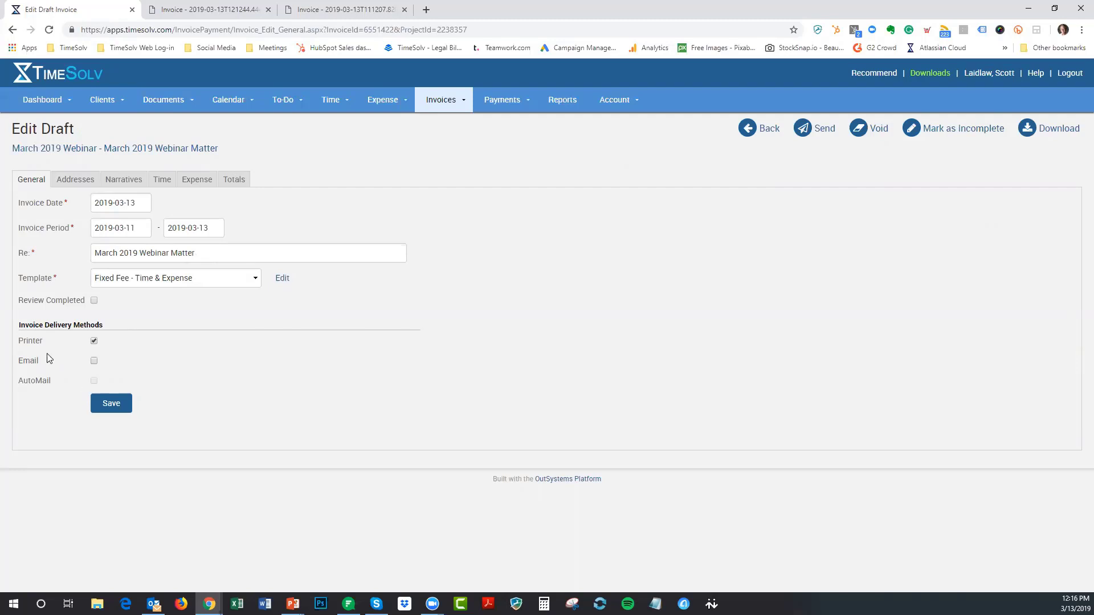
{"action": "left_click", "coordinate": [159, 180]}
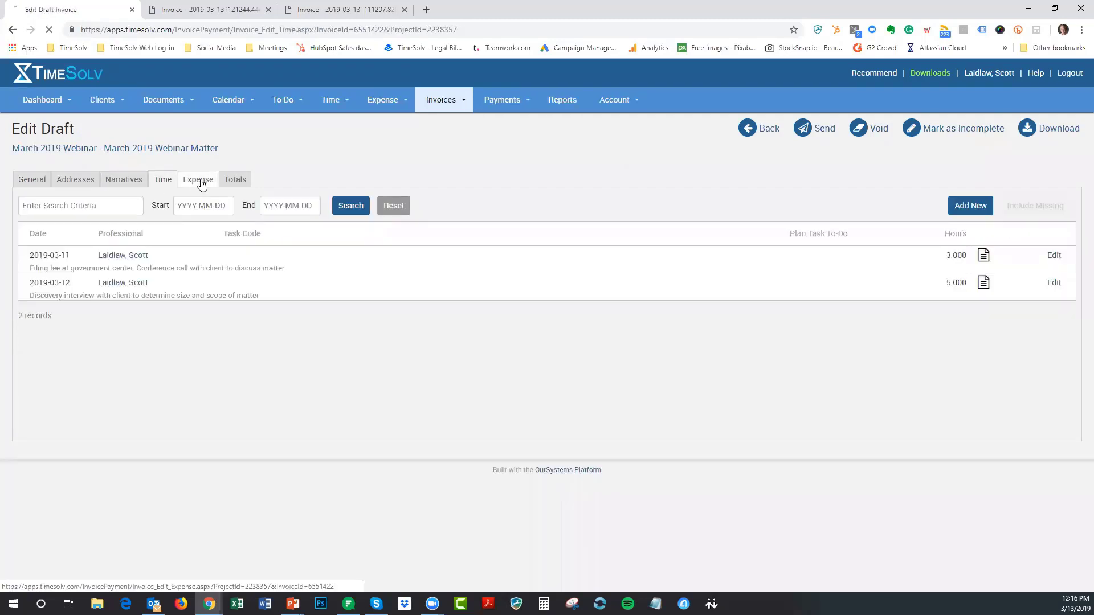
{"action": "left_click", "coordinate": [200, 180]}
{"action": "left_click", "coordinate": [234, 181]}
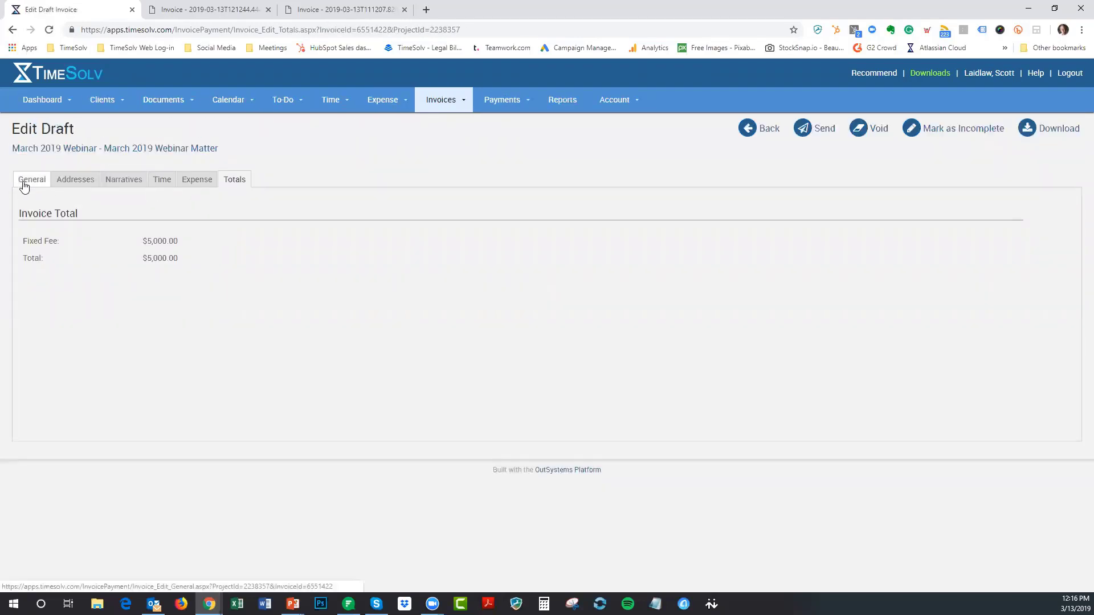
{"action": "left_click", "coordinate": [34, 182]}
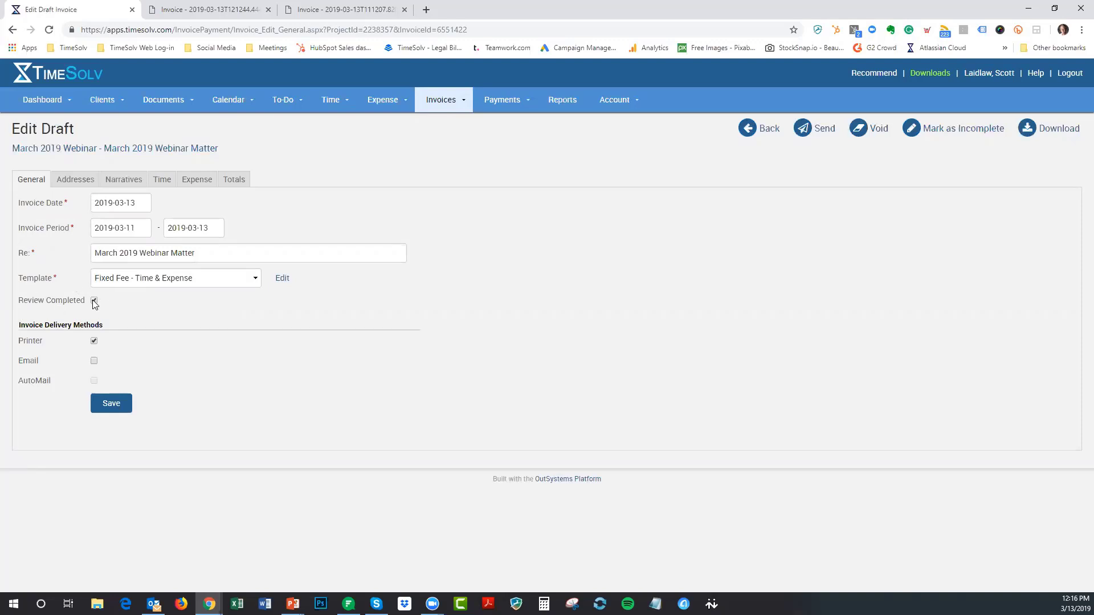
{"action": "left_click", "coordinate": [108, 405]}
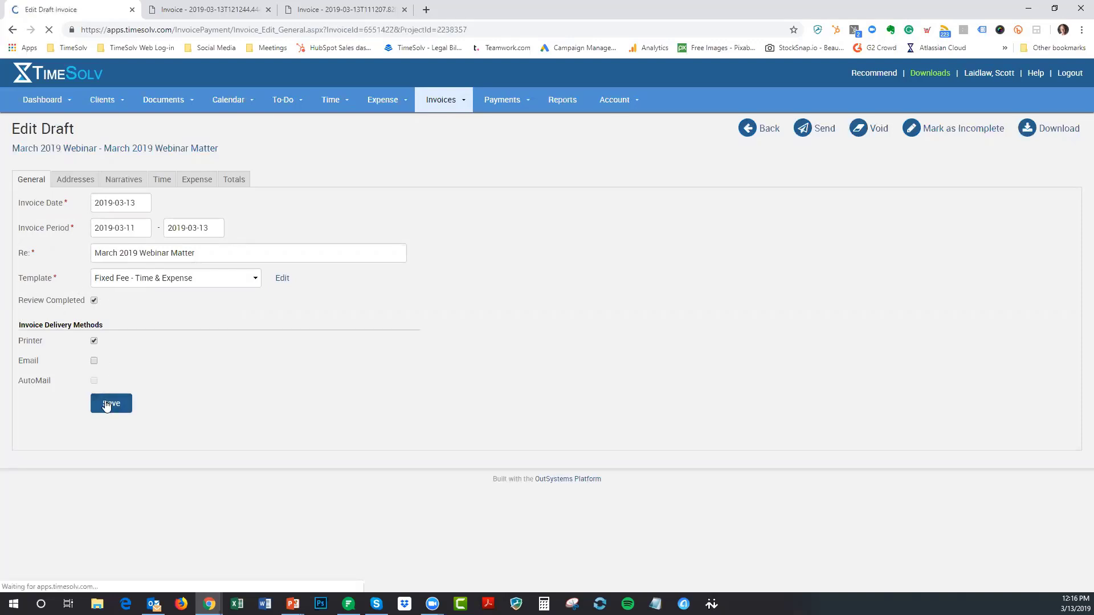
{"action": "left_click", "coordinate": [773, 130]}
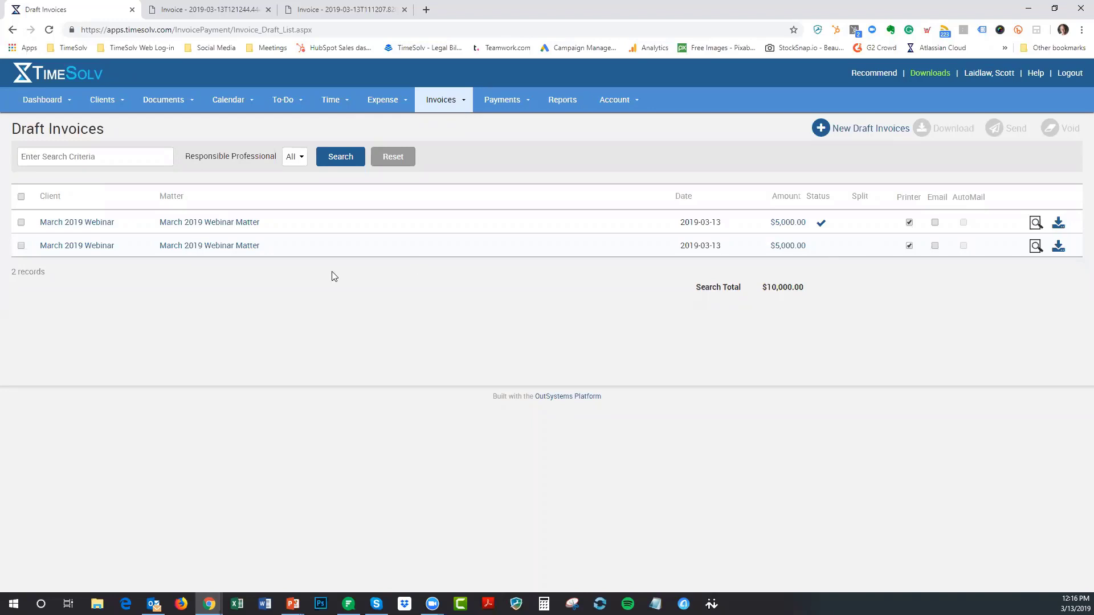
Look through the April draft invoice's general, expense, narrative and address details, and return to the draft list to check its status
{"action": "left_click", "coordinate": [790, 250]}
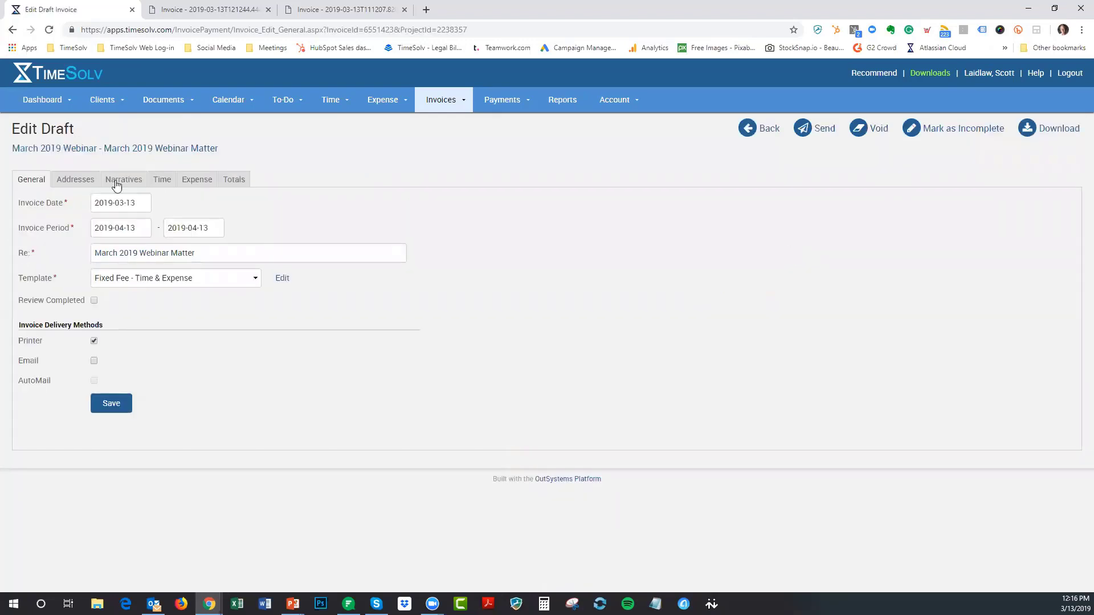
{"action": "left_click", "coordinate": [196, 181]}
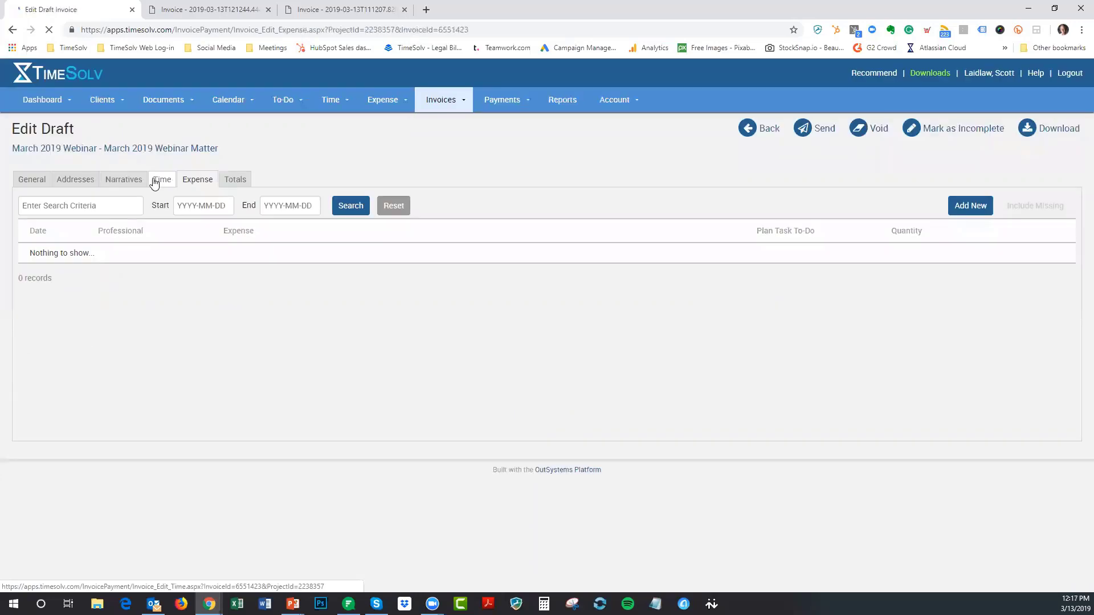
{"action": "left_click", "coordinate": [129, 181]}
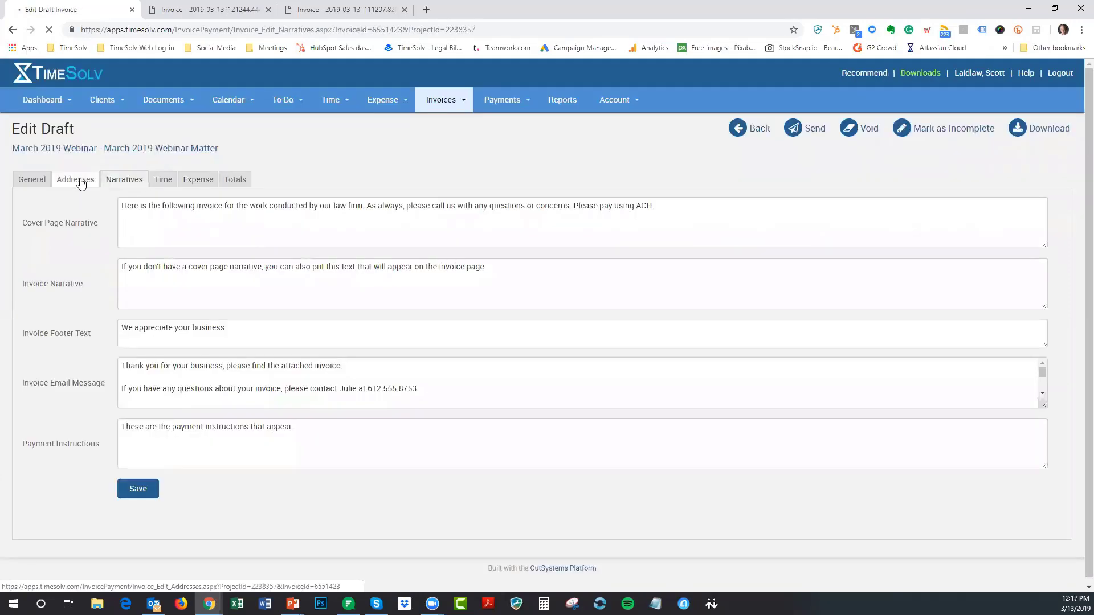
{"action": "left_click", "coordinate": [80, 181]}
{"action": "left_click", "coordinate": [32, 181]}
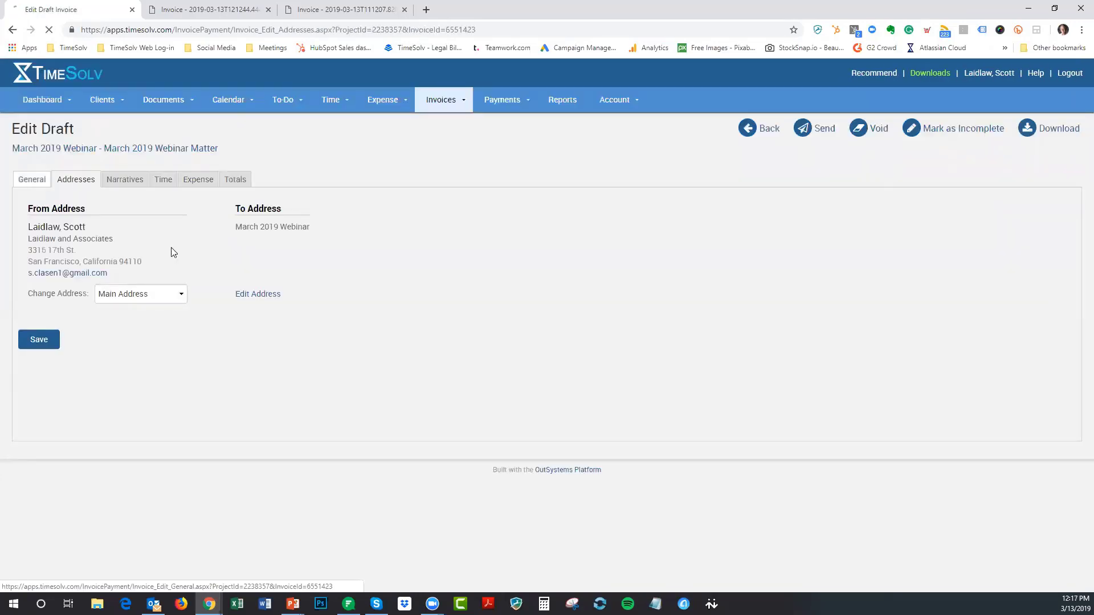
{"action": "left_click", "coordinate": [775, 133]}
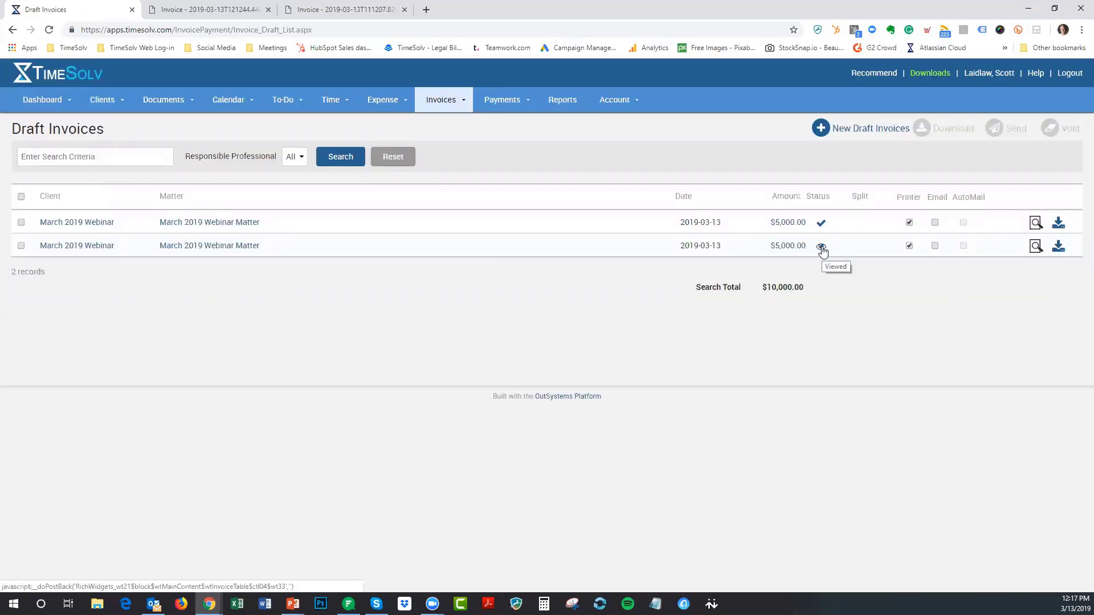
Set the end of the April draft invoice's period to 2019-04-15, save it and return to the draft list
{"action": "left_click", "coordinate": [794, 247]}
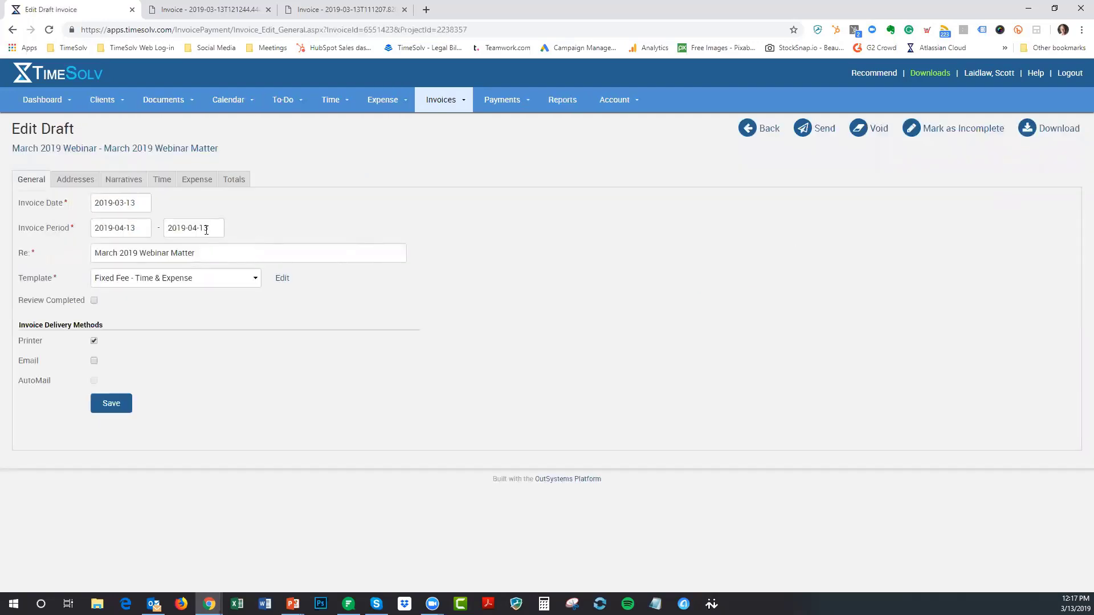
{"action": "double_click", "coordinate": [200, 227]}
{"action": "type", "text": "15"}
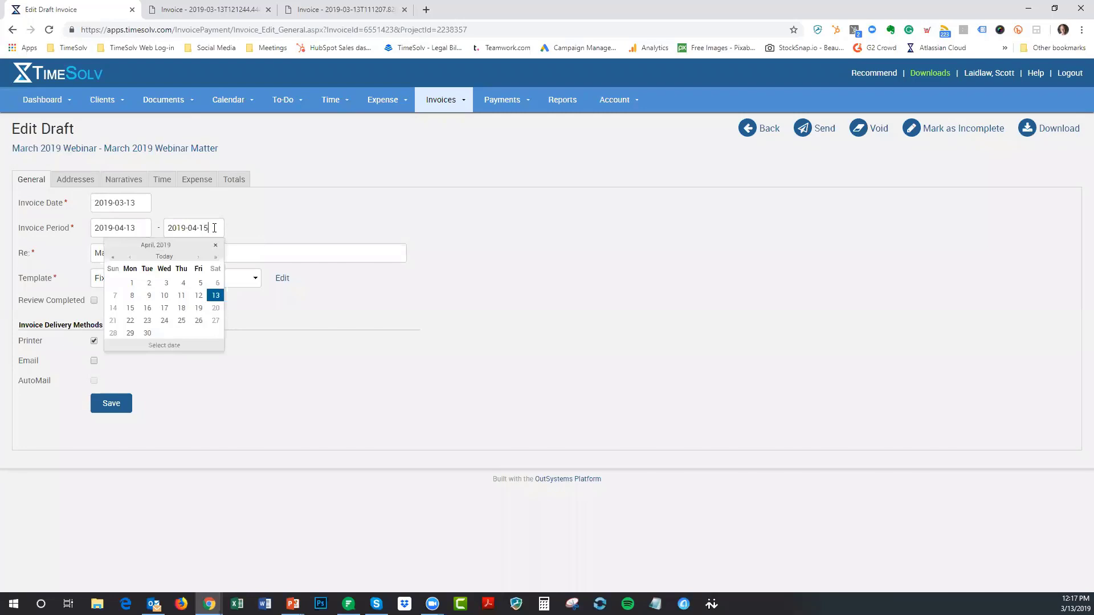
{"action": "left_click", "coordinate": [103, 402]}
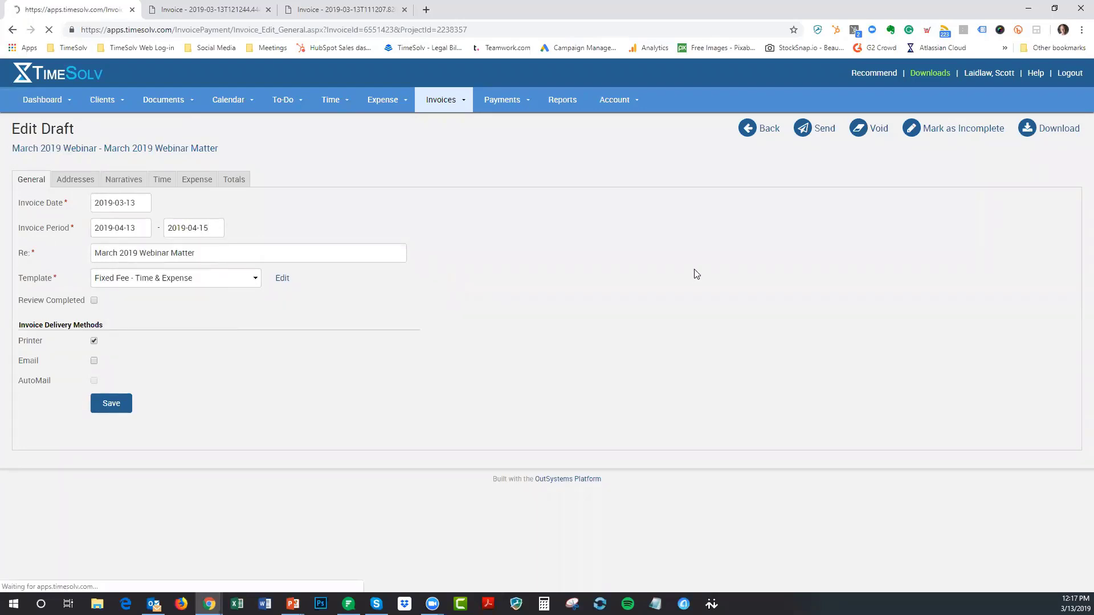
{"action": "left_click", "coordinate": [767, 129]}
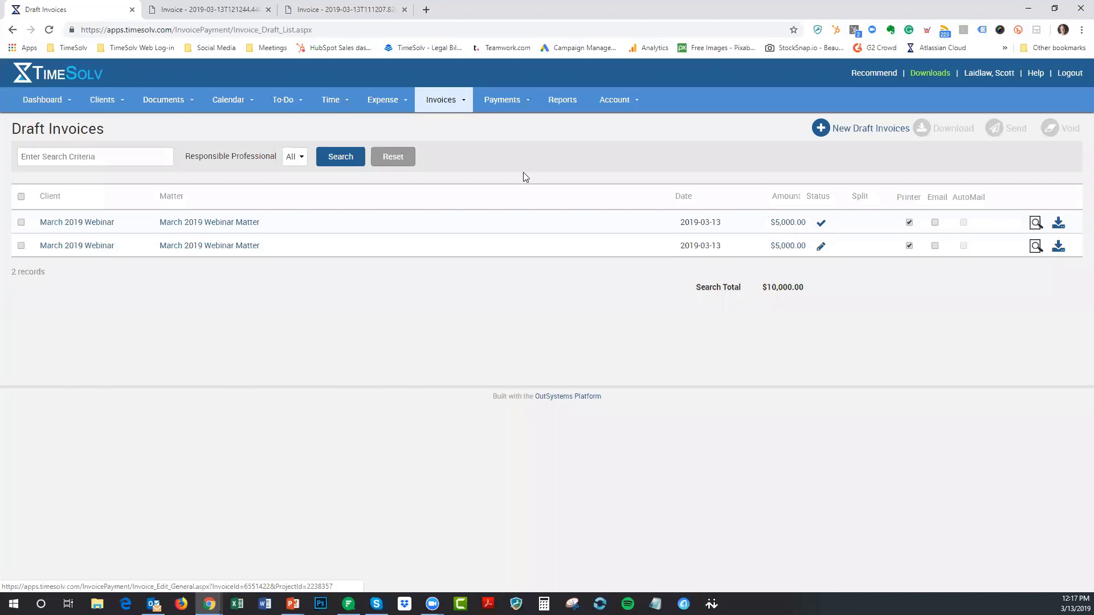
Turn on the required review for sending invoices in the general invoice settings and save
{"action": "left_click", "coordinate": [440, 100]}
{"action": "left_click", "coordinate": [432, 196]}
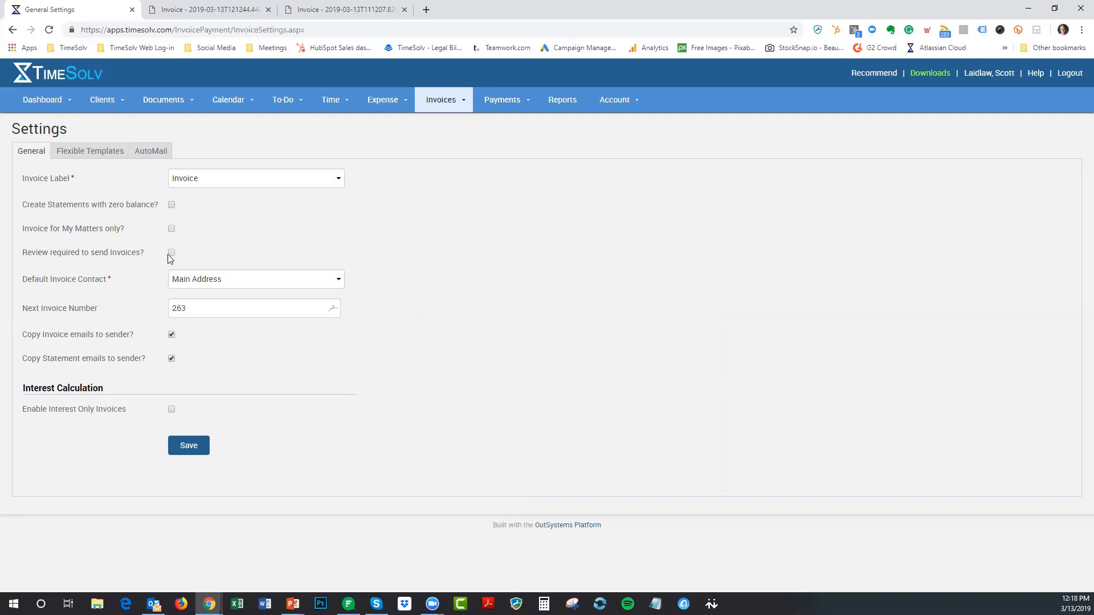
{"action": "left_click", "coordinate": [194, 444]}
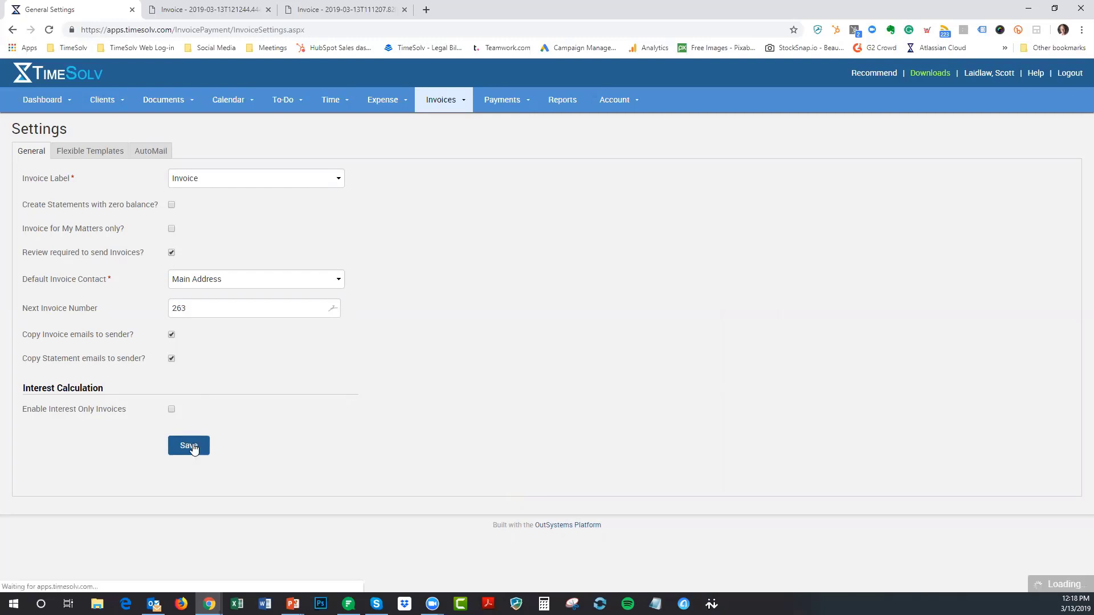
Send both March 2019 Webinar draft invoices together and check the warning on the draft whose review is incomplete
{"action": "left_click", "coordinate": [442, 123]}
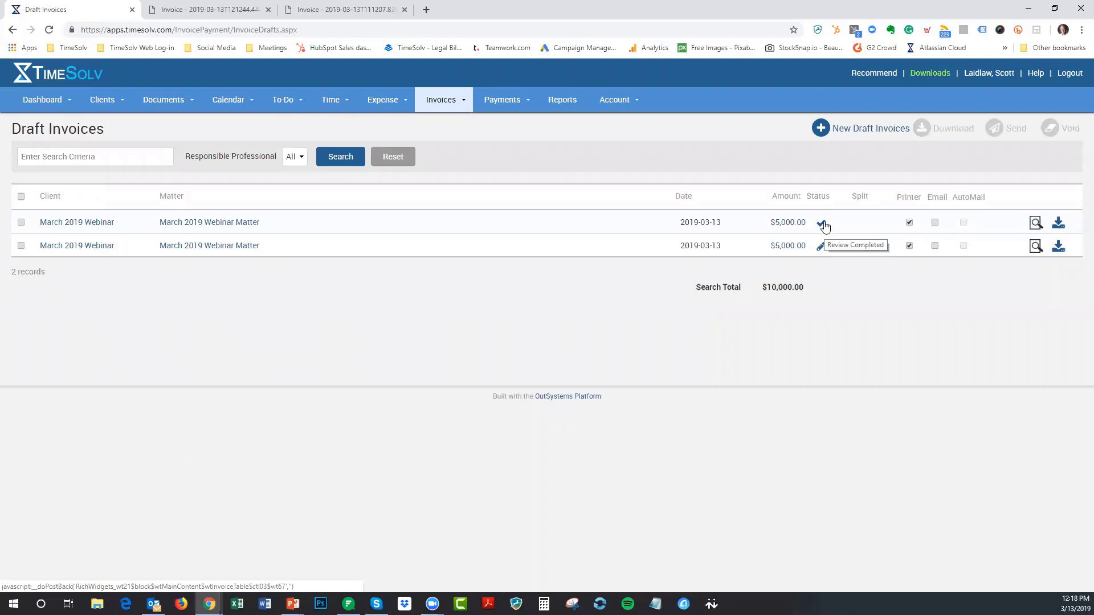
{"action": "left_click", "coordinate": [21, 197]}
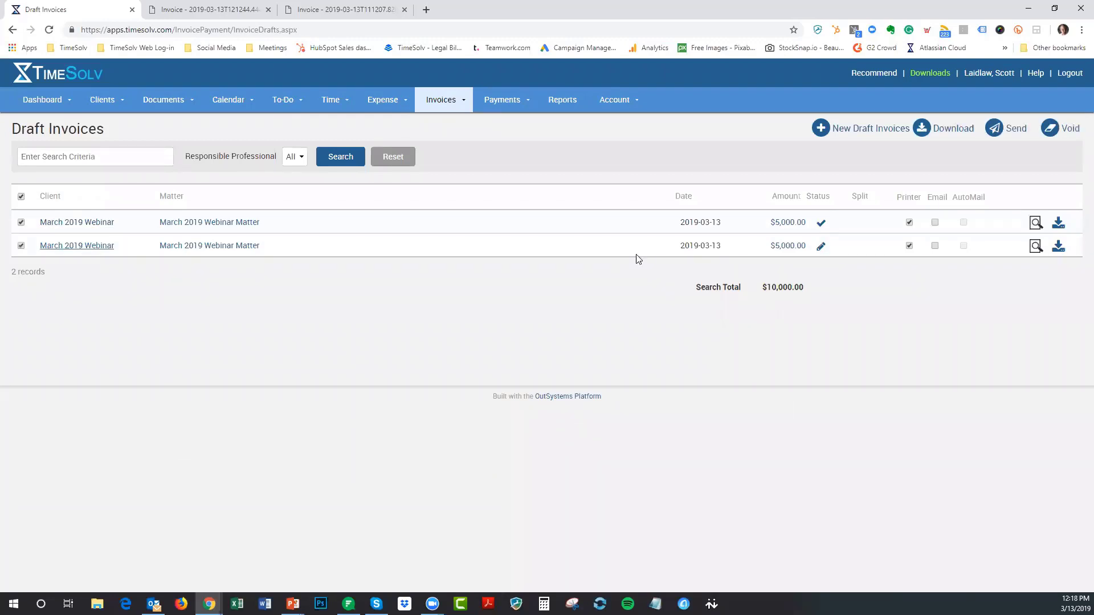
{"action": "left_click", "coordinate": [1012, 134]}
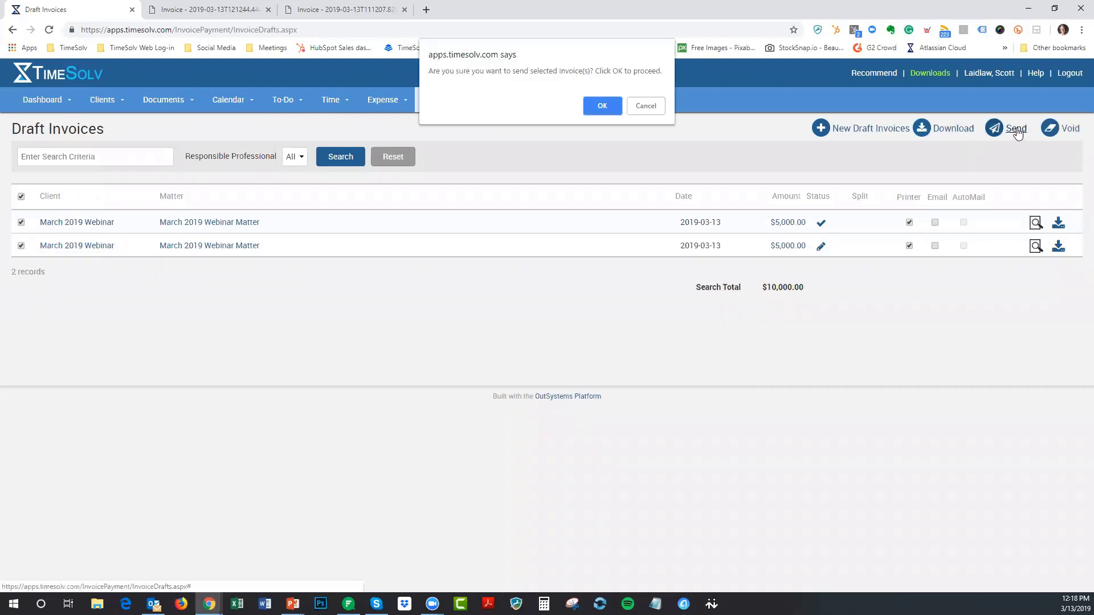
{"action": "left_click", "coordinate": [607, 113]}
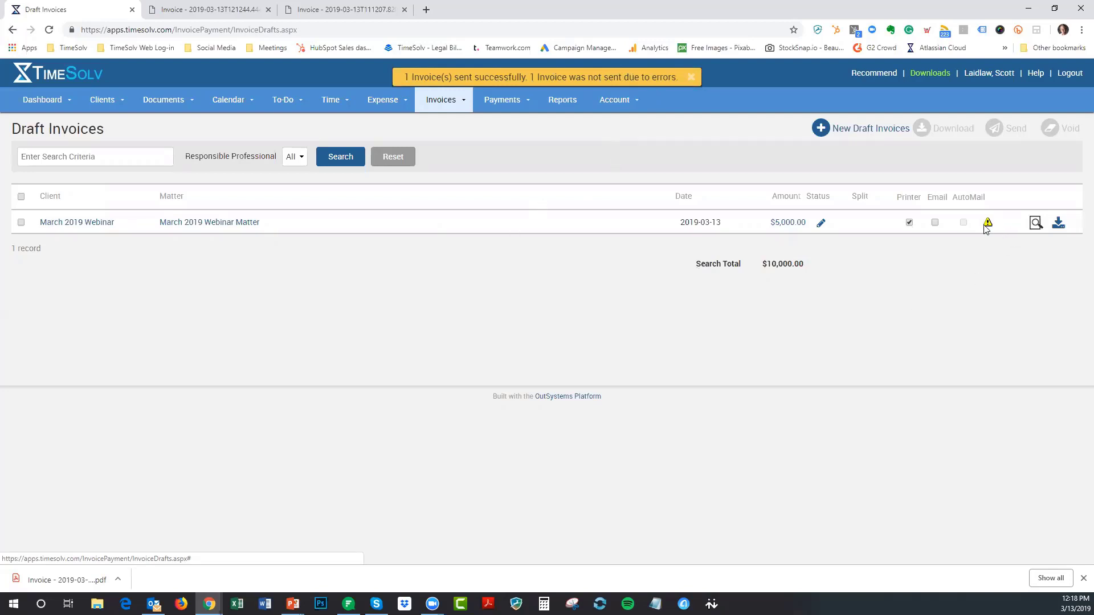
{"action": "mouse_move", "coordinate": [989, 225]}
{"action": "left_click", "coordinate": [1083, 579]}
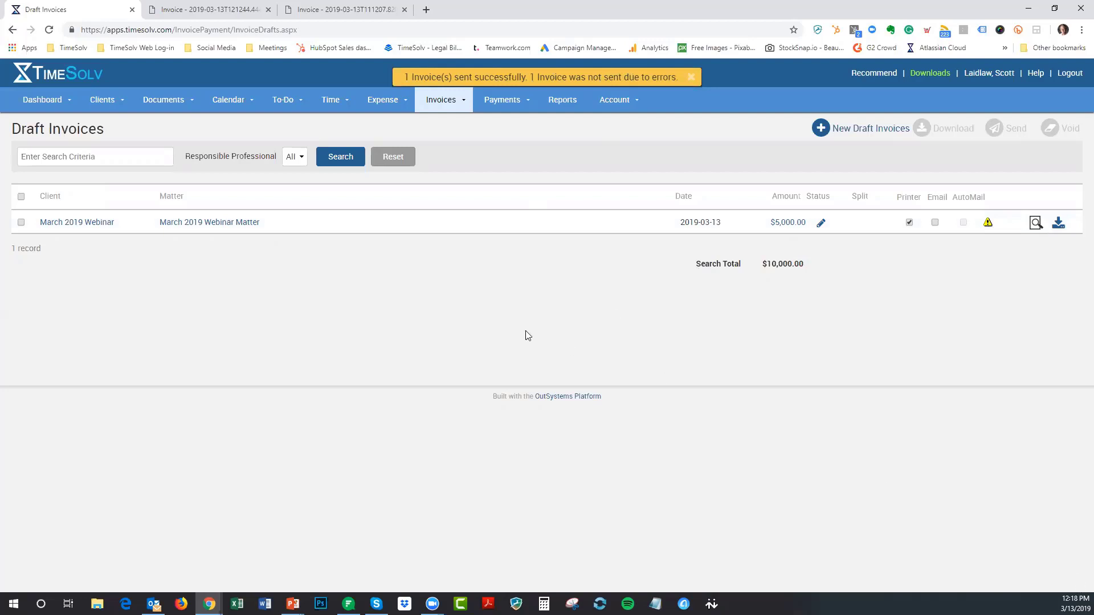
{"action": "left_click", "coordinate": [691, 78]}
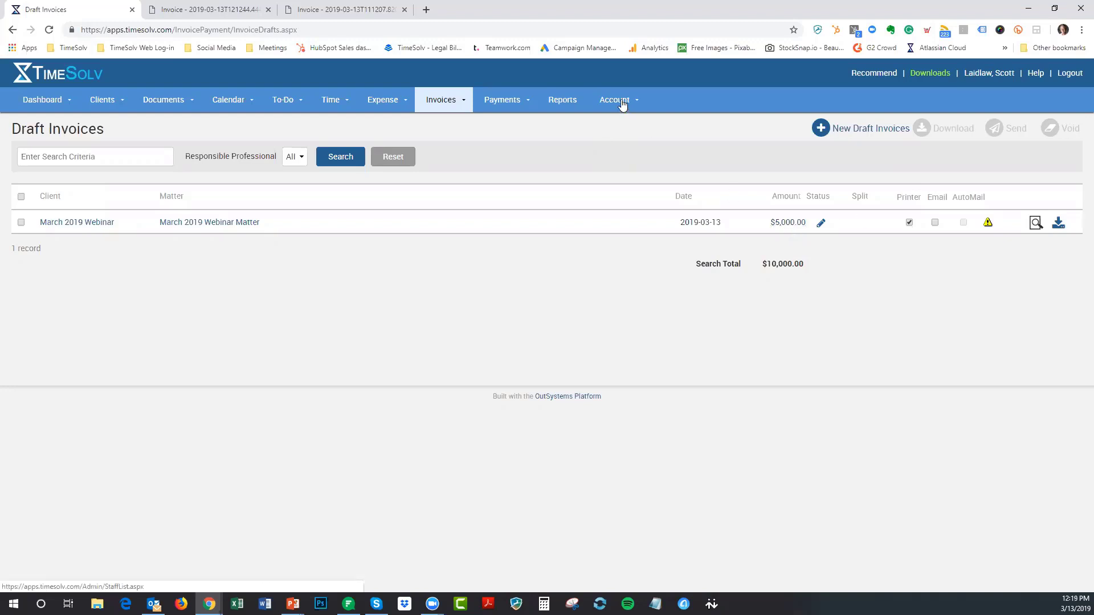
Open the fourth listed professional's permissions, try Invoices access at All Access, and return to the professionals list without saving
{"action": "mouse_move", "coordinate": [622, 104]}
{"action": "left_click", "coordinate": [620, 126]}
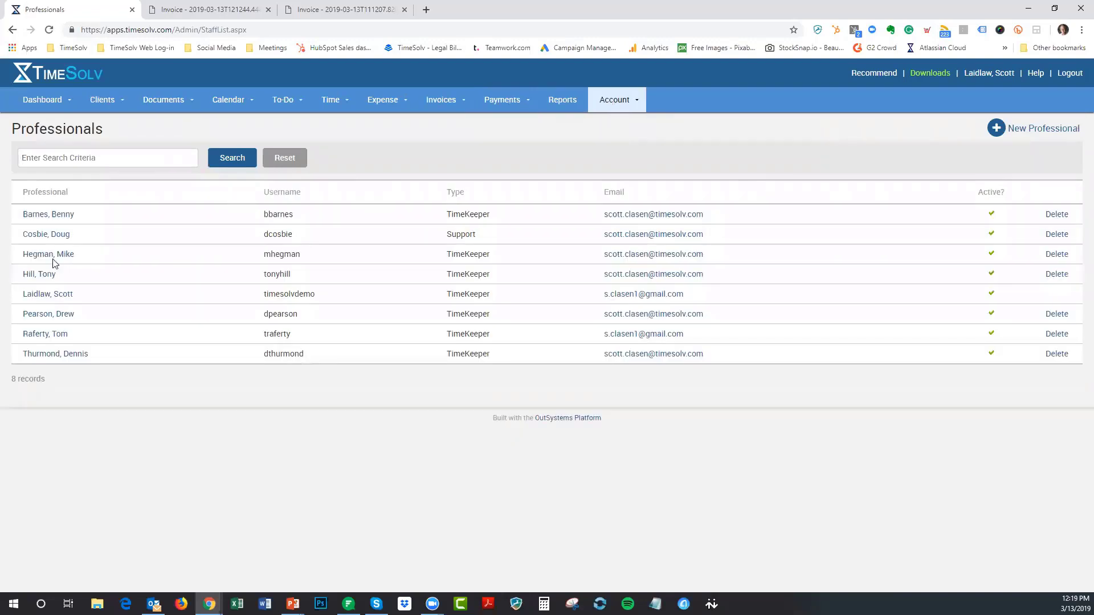
{"action": "left_click", "coordinate": [46, 276]}
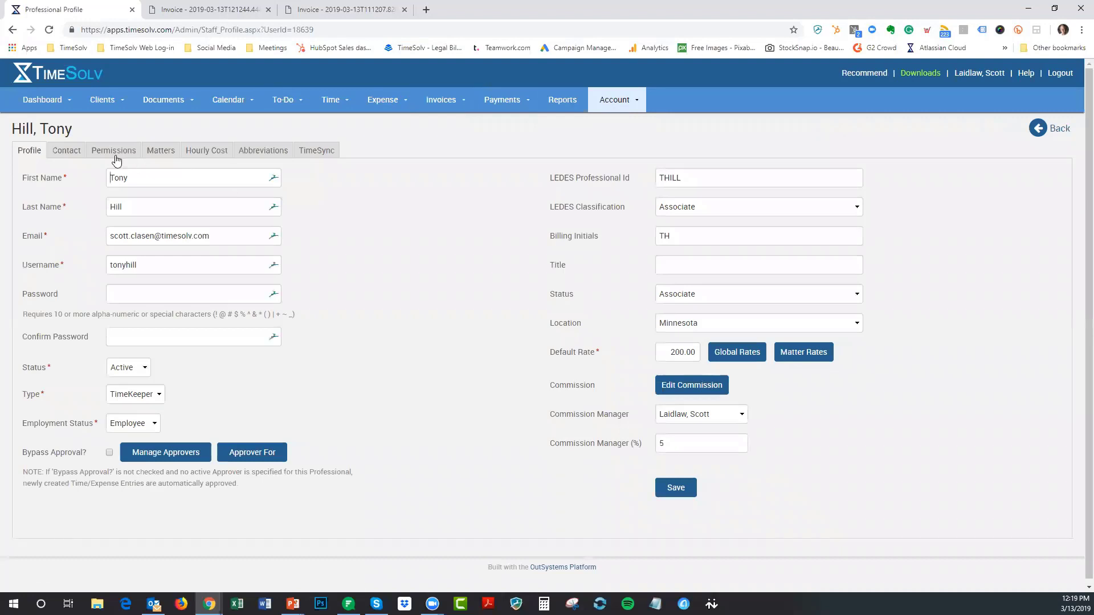
{"action": "left_click", "coordinate": [106, 153]}
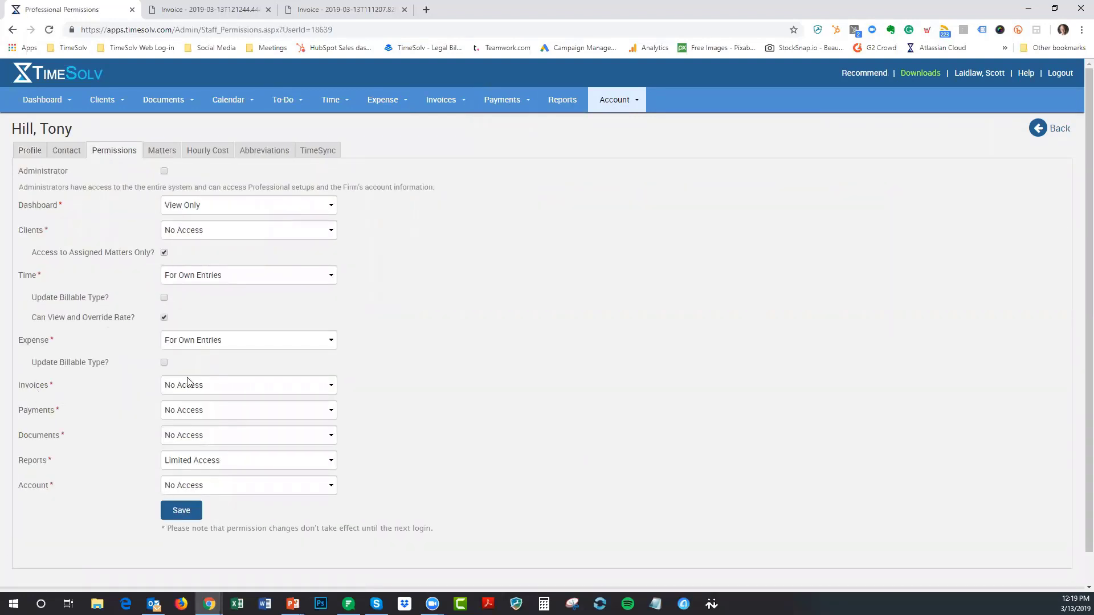
{"action": "left_click", "coordinate": [215, 390]}
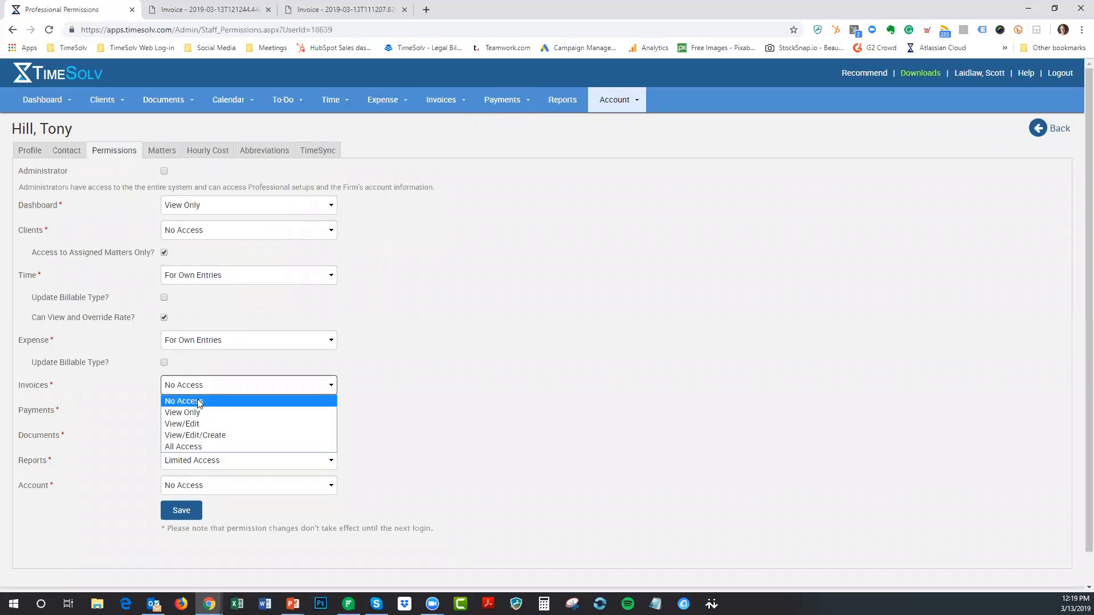
{"action": "left_click", "coordinate": [199, 403]}
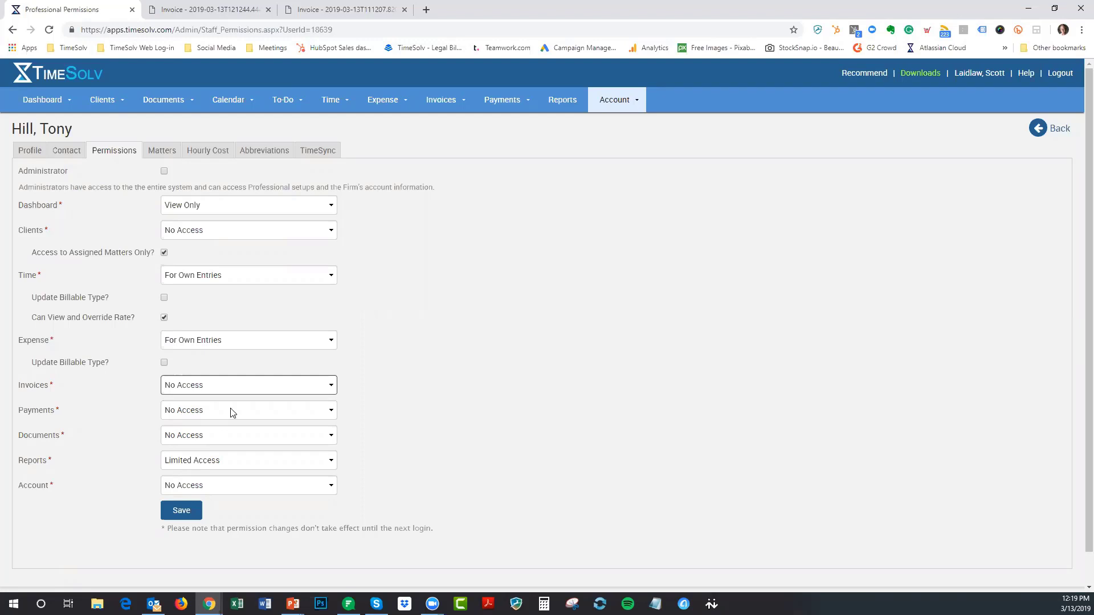
{"action": "left_click", "coordinate": [184, 389]}
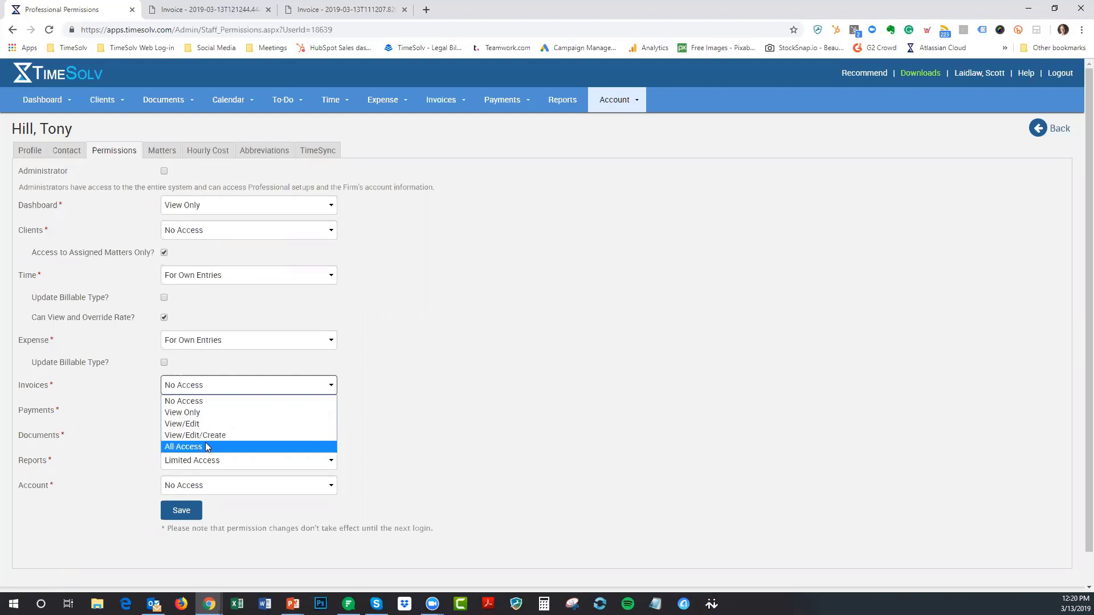
{"action": "left_click", "coordinate": [207, 448]}
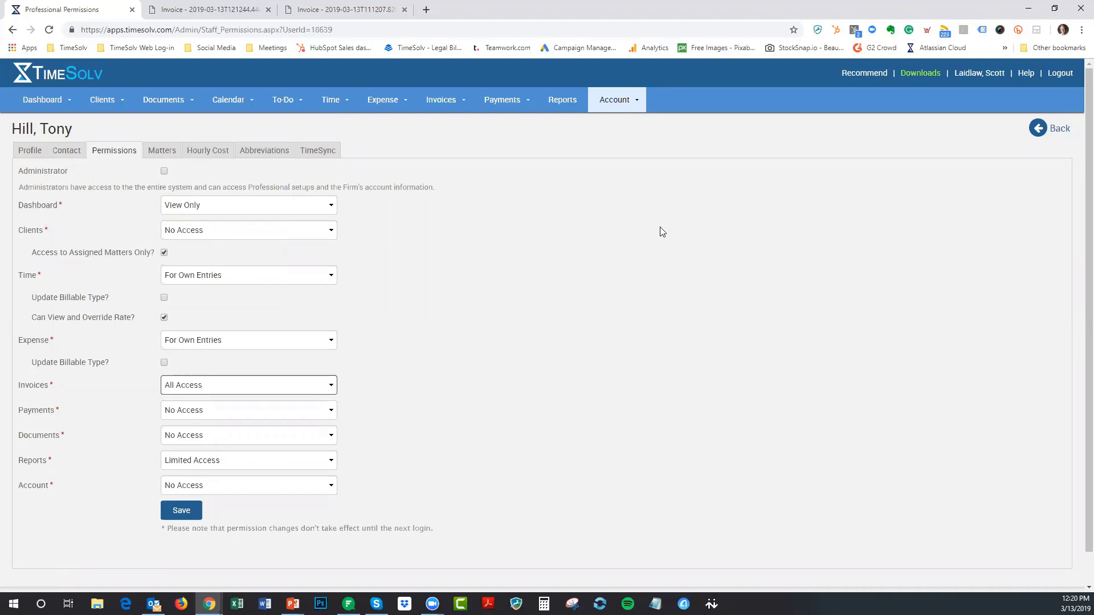
{"action": "left_click", "coordinate": [1057, 133]}
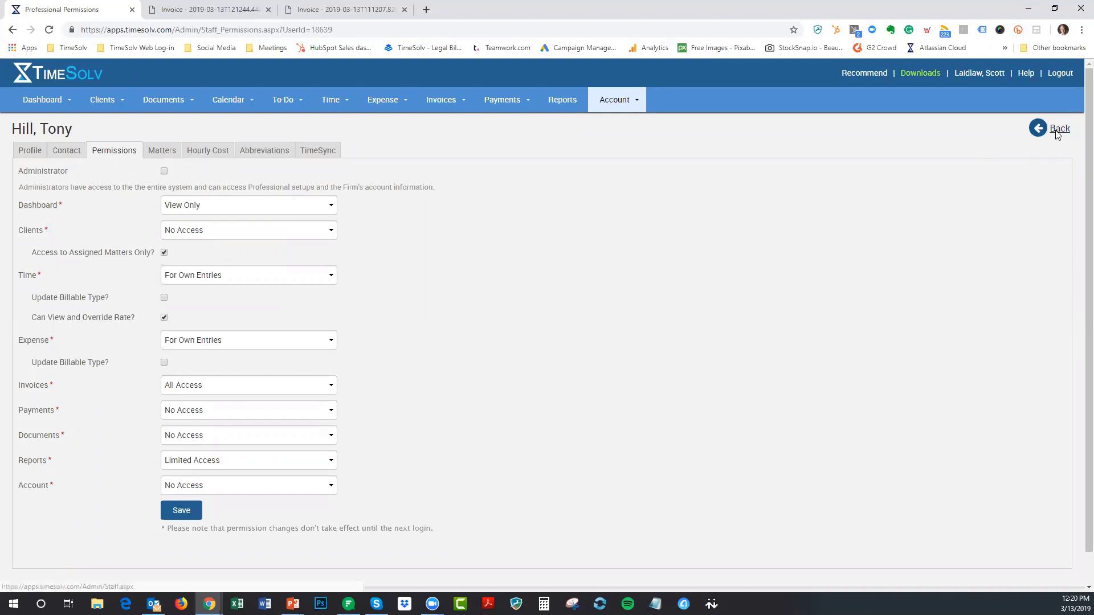
{"action": "left_click", "coordinate": [605, 97]}
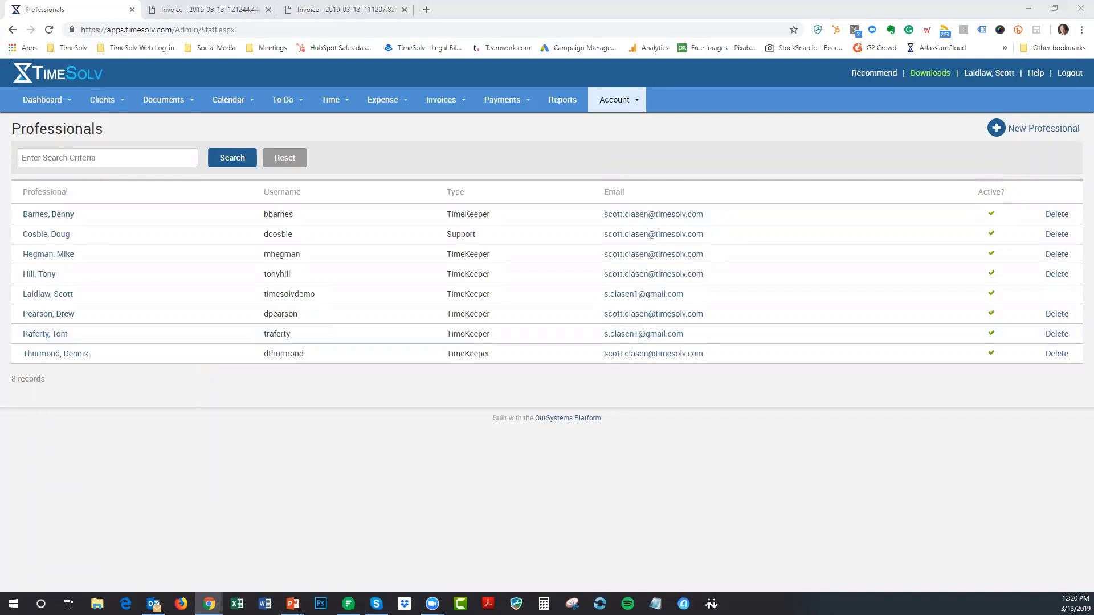
Turn off the required review for sending invoices in the general invoice settings and save
{"action": "mouse_move", "coordinate": [450, 105]}
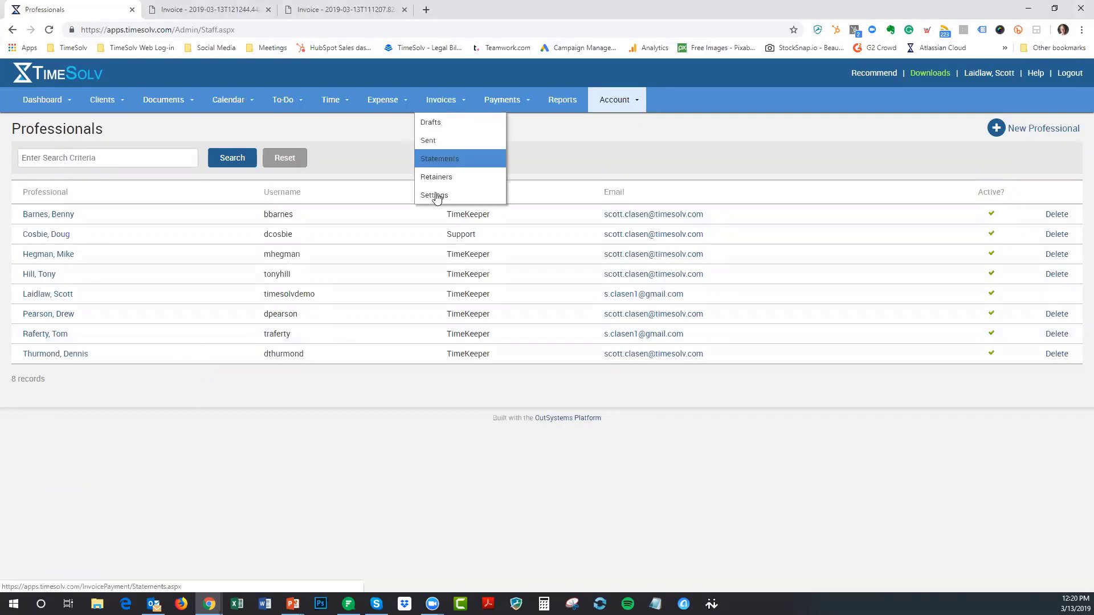
{"action": "left_click", "coordinate": [436, 195]}
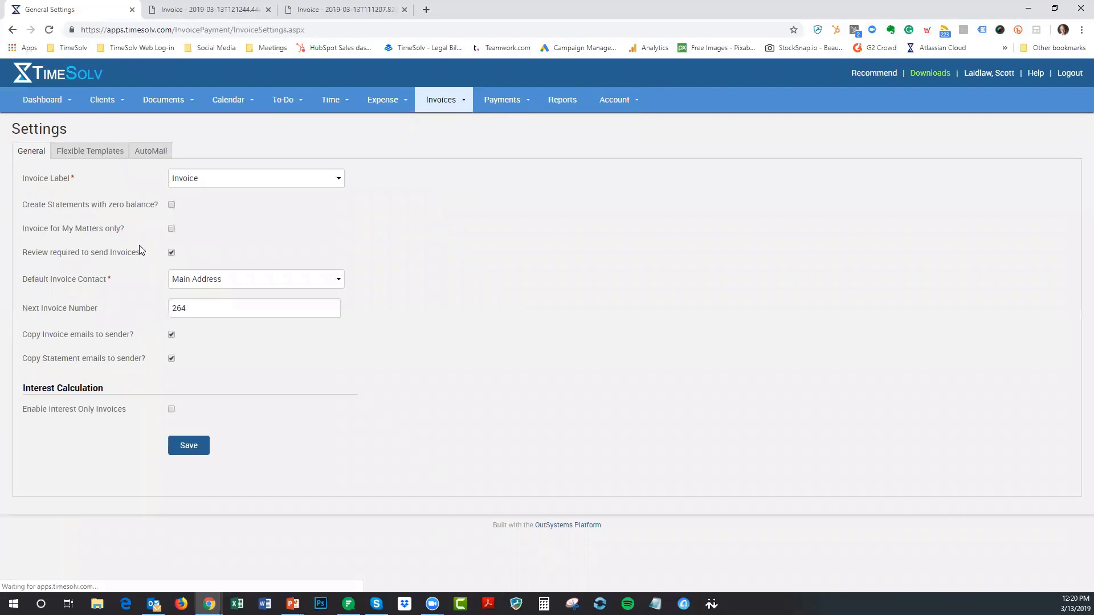
{"action": "left_click", "coordinate": [172, 252]}
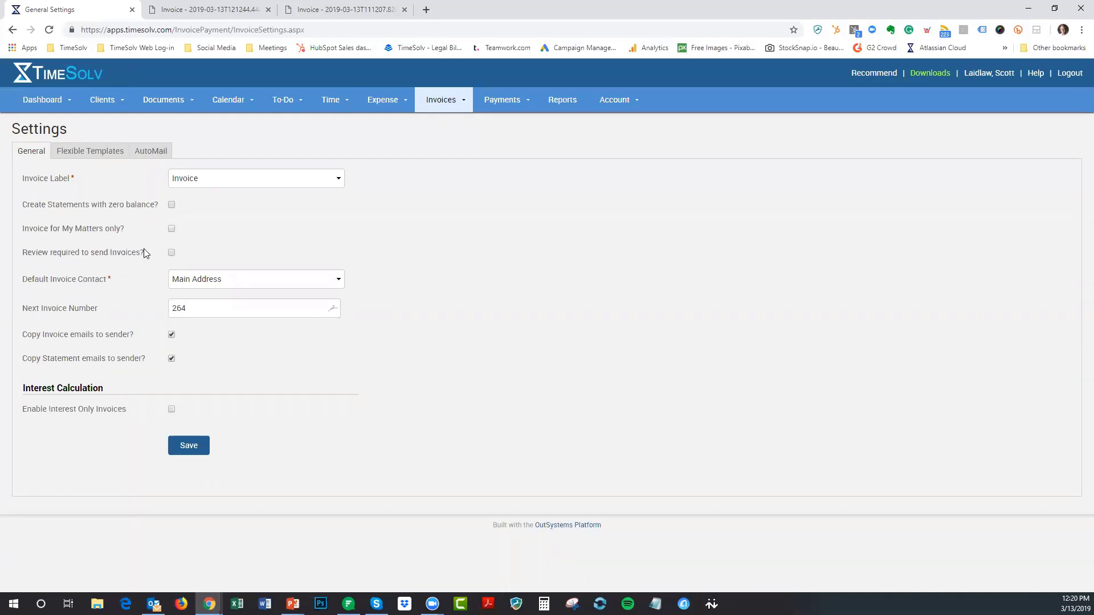
{"action": "left_click", "coordinate": [197, 451]}
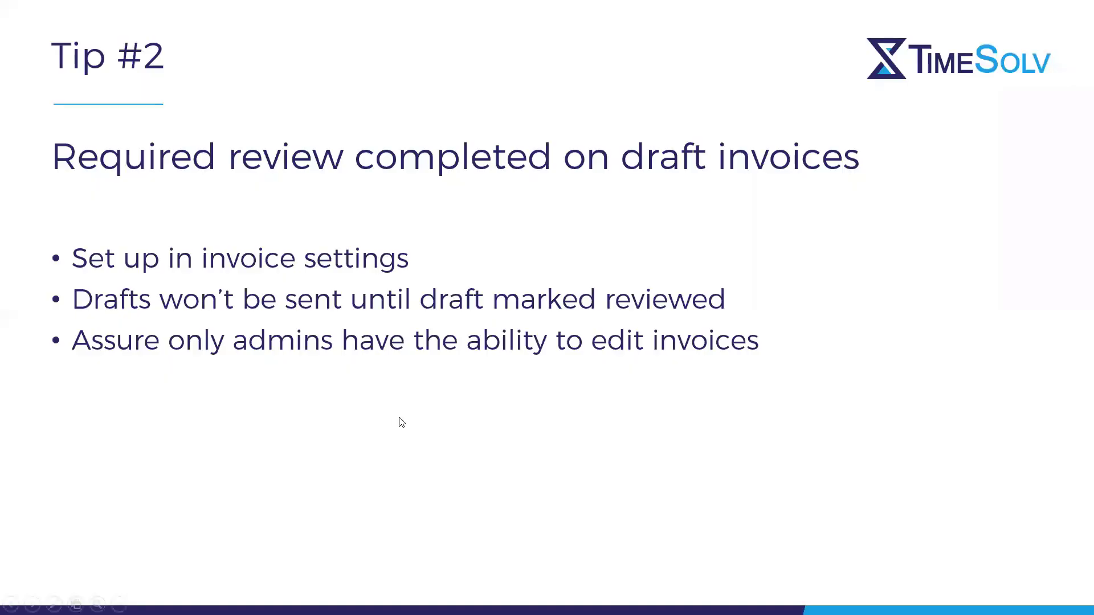
Advance the PowerPoint presentation to the Tip #3 slide on generating invoices at mass level
{"action": "left_click", "coordinate": [398, 418]}
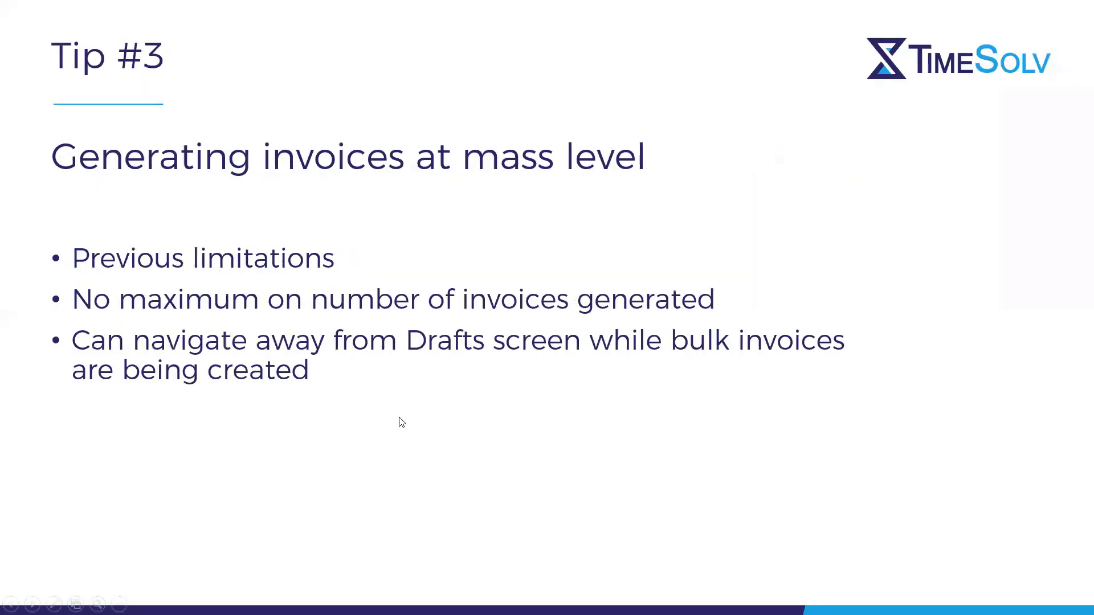
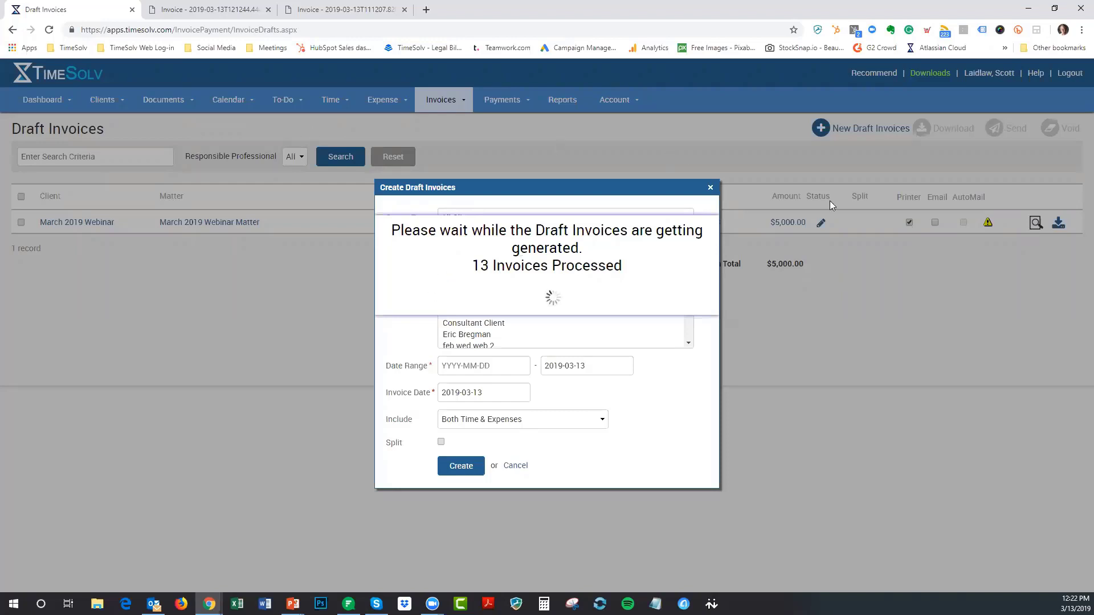
Close the Create Draft Invoices dialog, dismiss the message and reload the list of draft invoices
{"action": "left_click", "coordinate": [710, 188]}
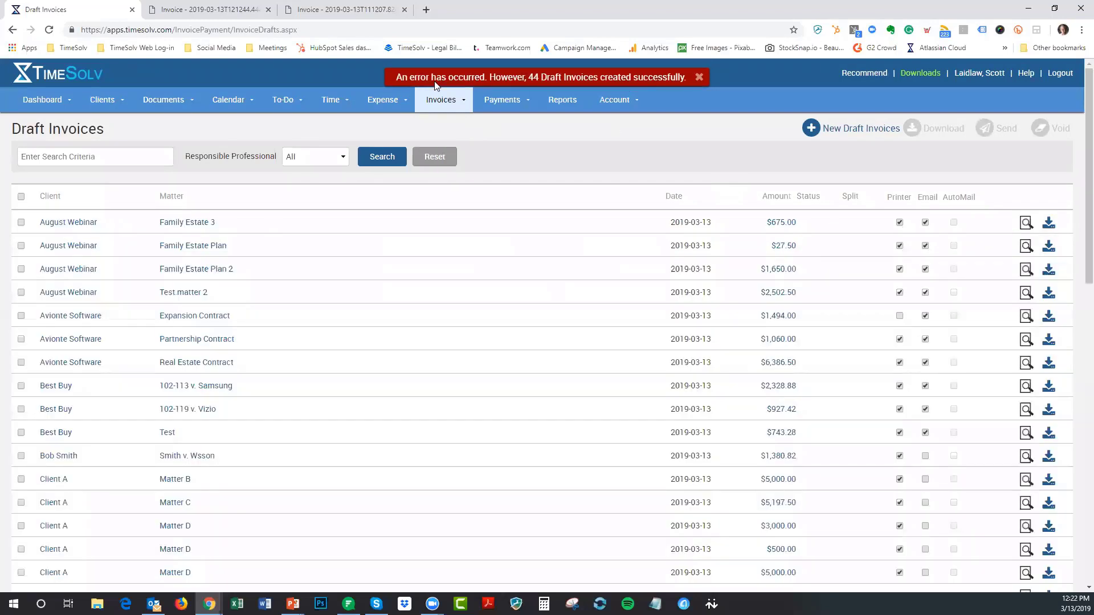
{"action": "left_click", "coordinate": [699, 78]}
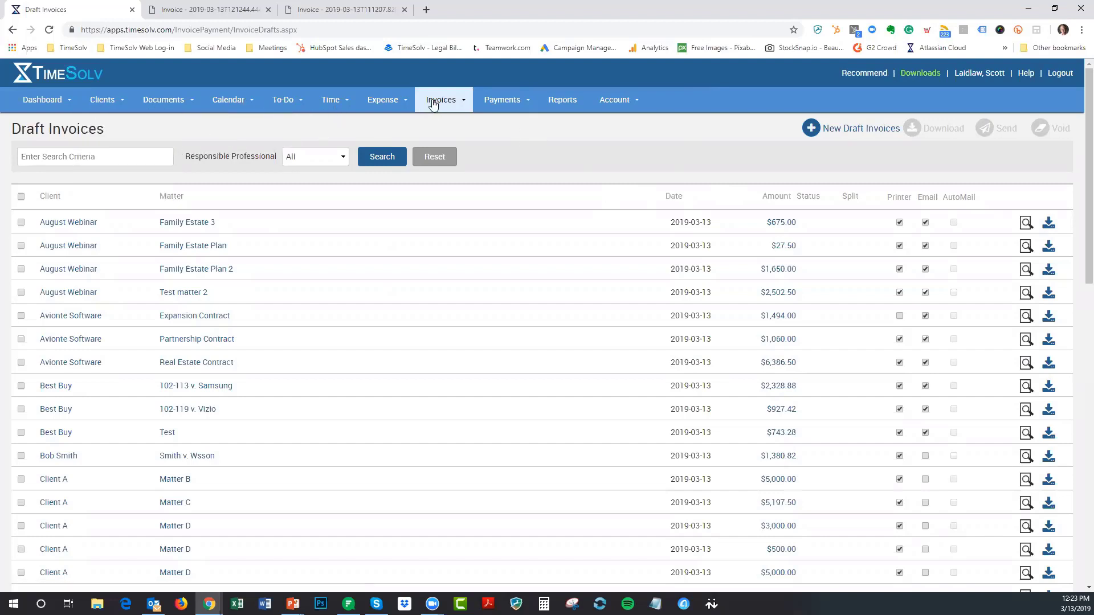
{"action": "mouse_move", "coordinate": [445, 99]}
{"action": "left_click", "coordinate": [447, 121]}
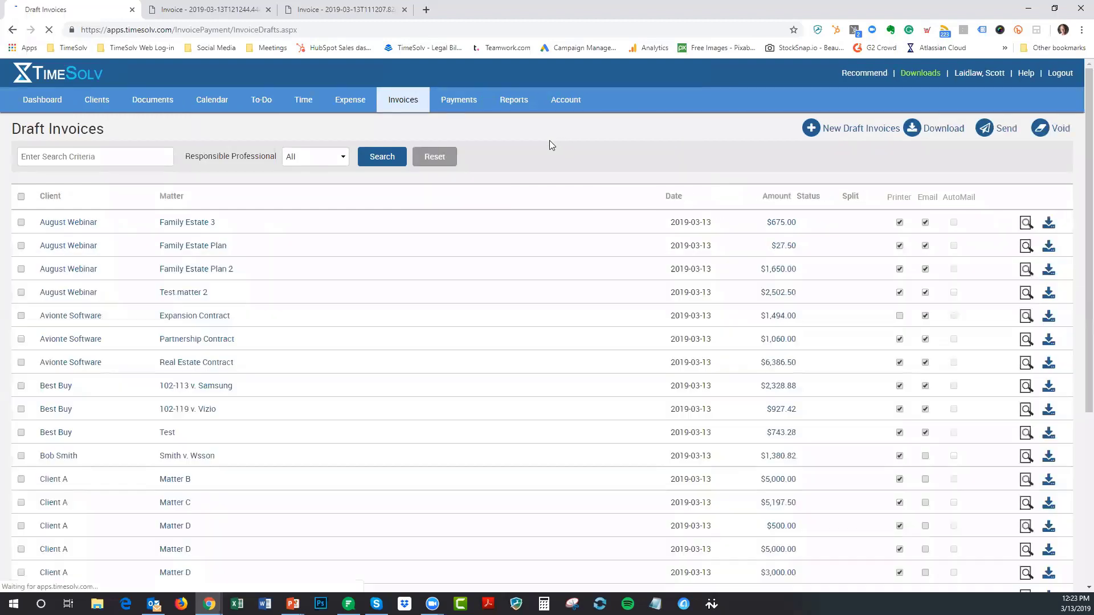
Look through the bulk-generated draft invoices and check the warning on the March 2019 Webinar draft
{"action": "scroll", "coordinate": [576, 319], "scroll_direction": "down", "scroll_amount": 7}
{"action": "scroll", "coordinate": [579, 343], "scroll_direction": "down", "scroll_amount": 6}
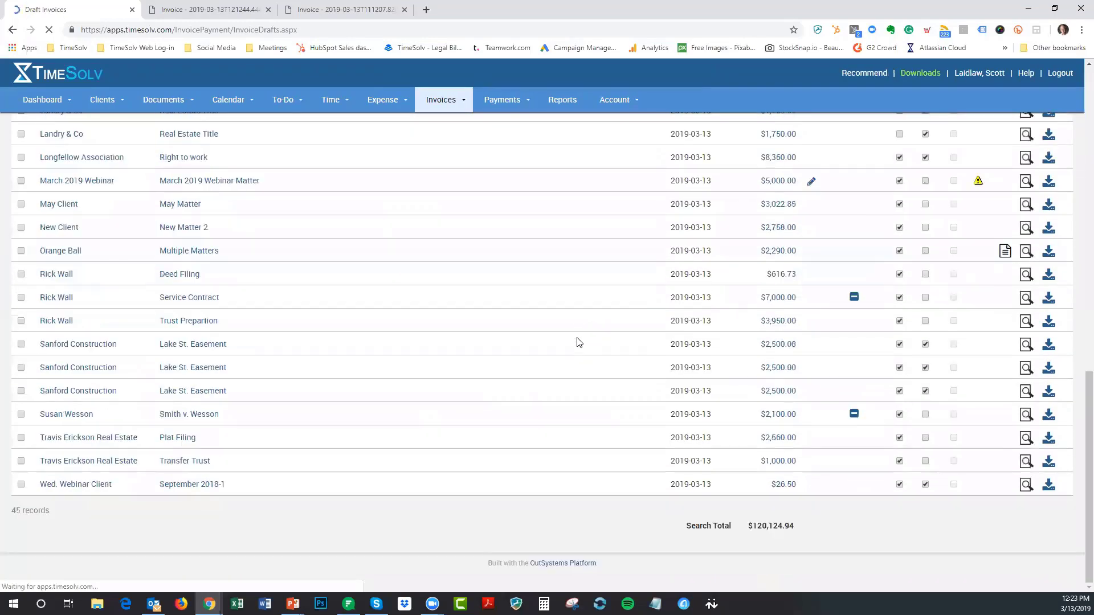
{"action": "scroll", "coordinate": [966, 327], "scroll_direction": "up", "scroll_amount": 4}
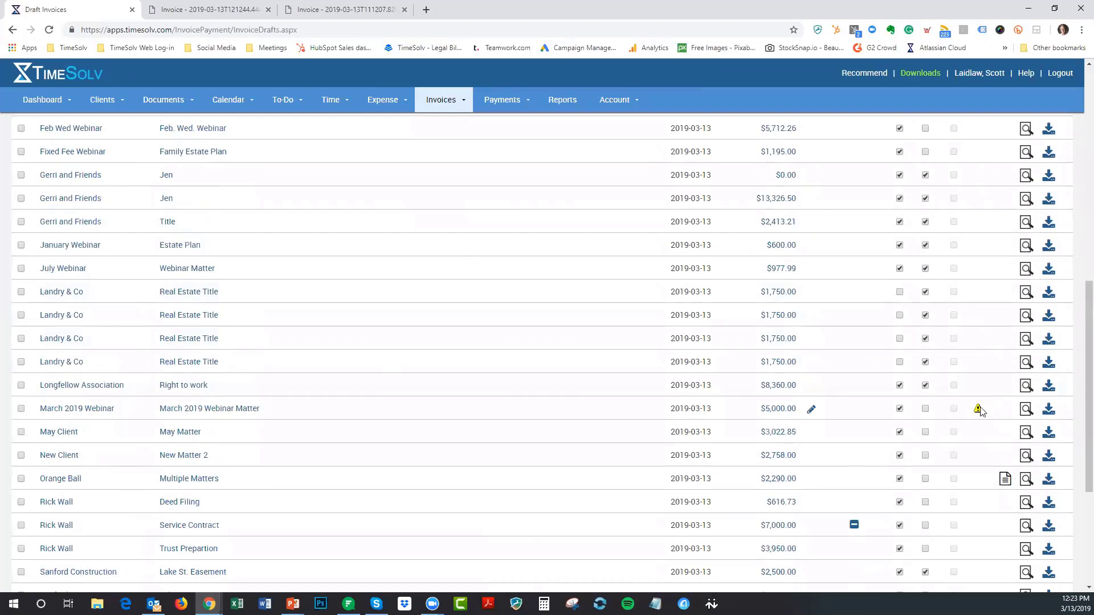
{"action": "mouse_move", "coordinate": [979, 412]}
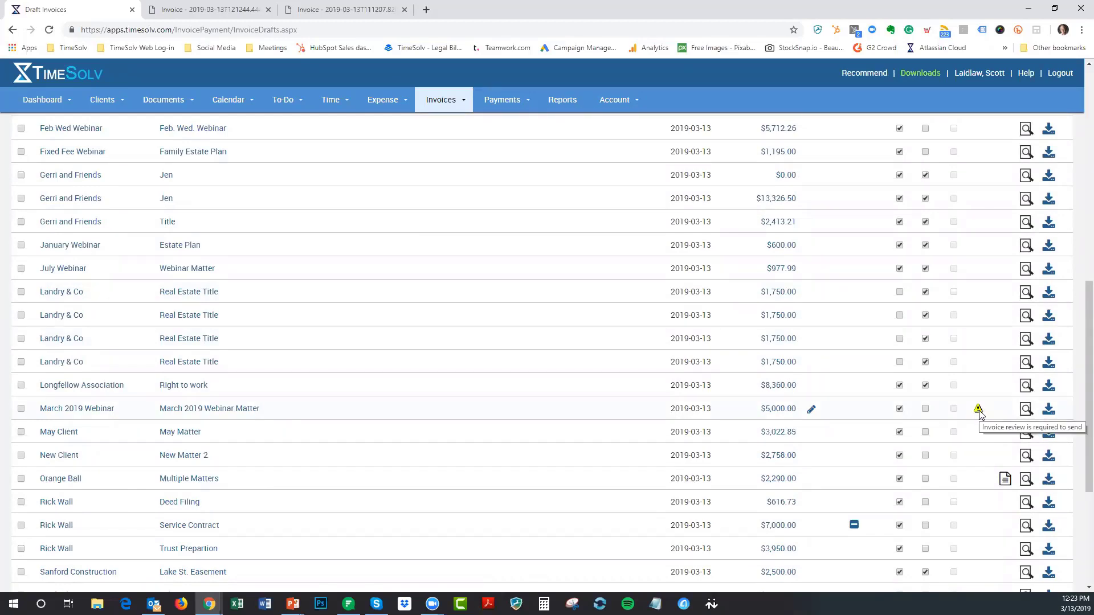
{"action": "scroll", "coordinate": [801, 344], "scroll_direction": "up", "scroll_amount": 10}
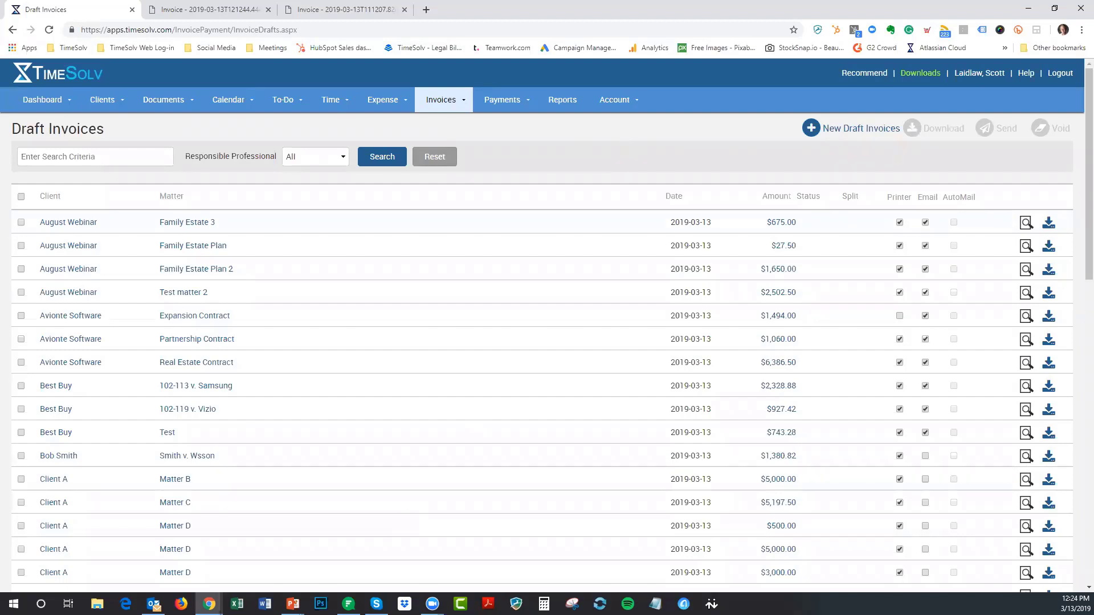
Switch back to the PowerPoint slide show at the Tip #3 slide
{"action": "left_click", "coordinate": [292, 604]}
{"action": "left_click", "coordinate": [306, 576]}
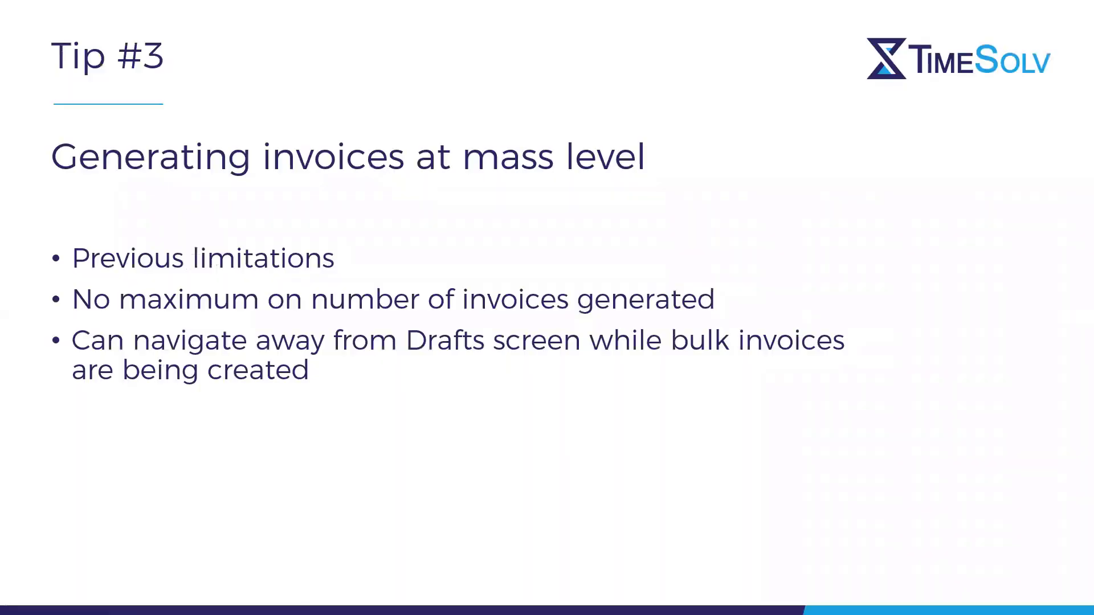
Leave the slide show, return to TimeSolv in the browser and open the Invoice Settings within the client settings
{"action": "left_click", "coordinate": [613, 449]}
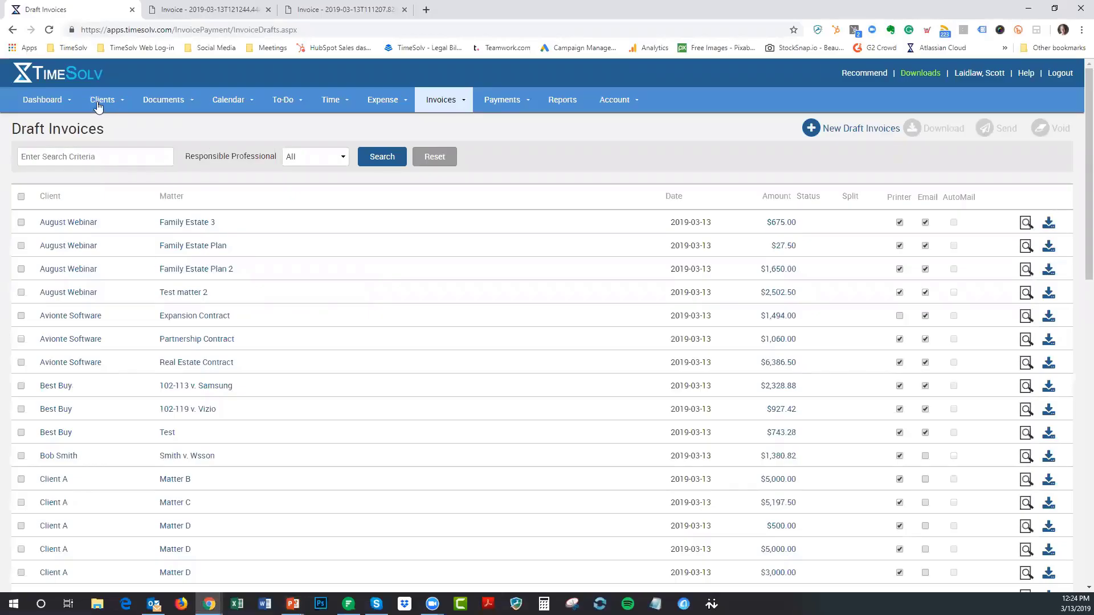
{"action": "mouse_move", "coordinate": [98, 107]}
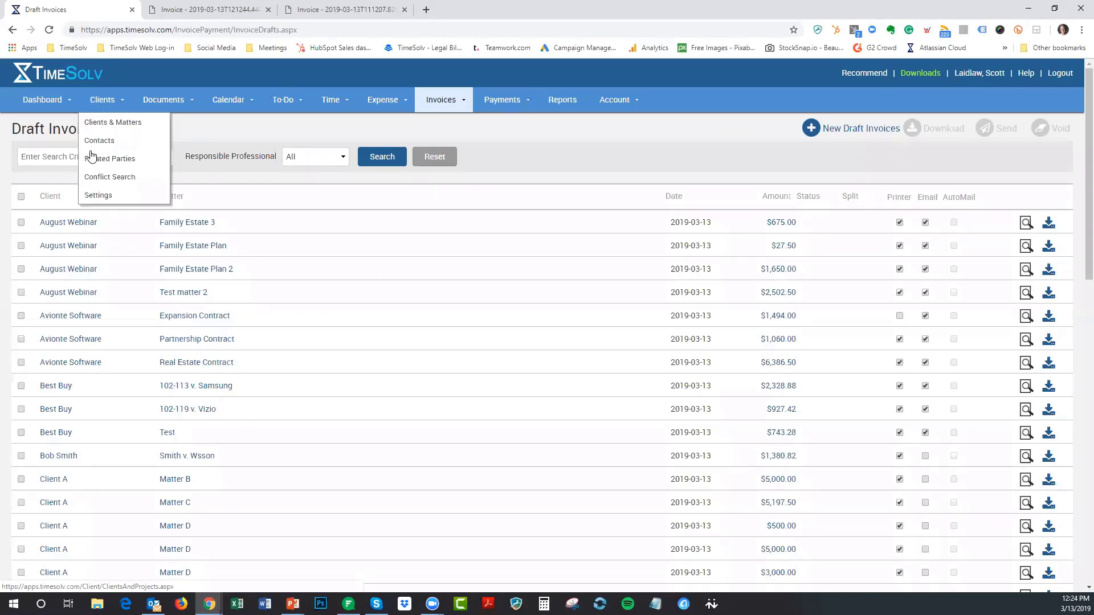
{"action": "left_click", "coordinate": [102, 196]}
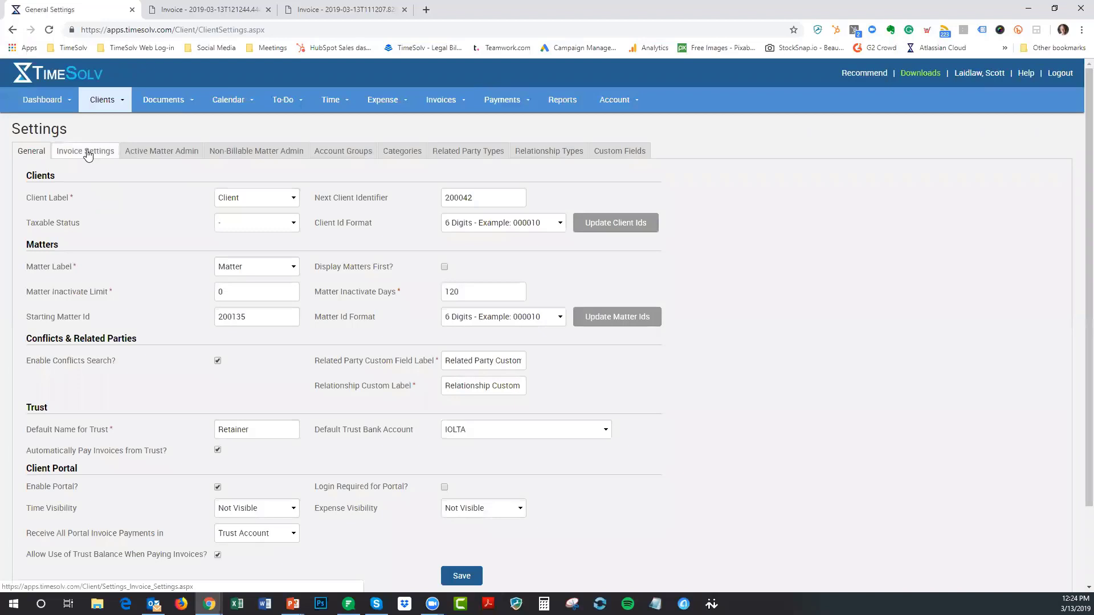
{"action": "left_click", "coordinate": [88, 153]}
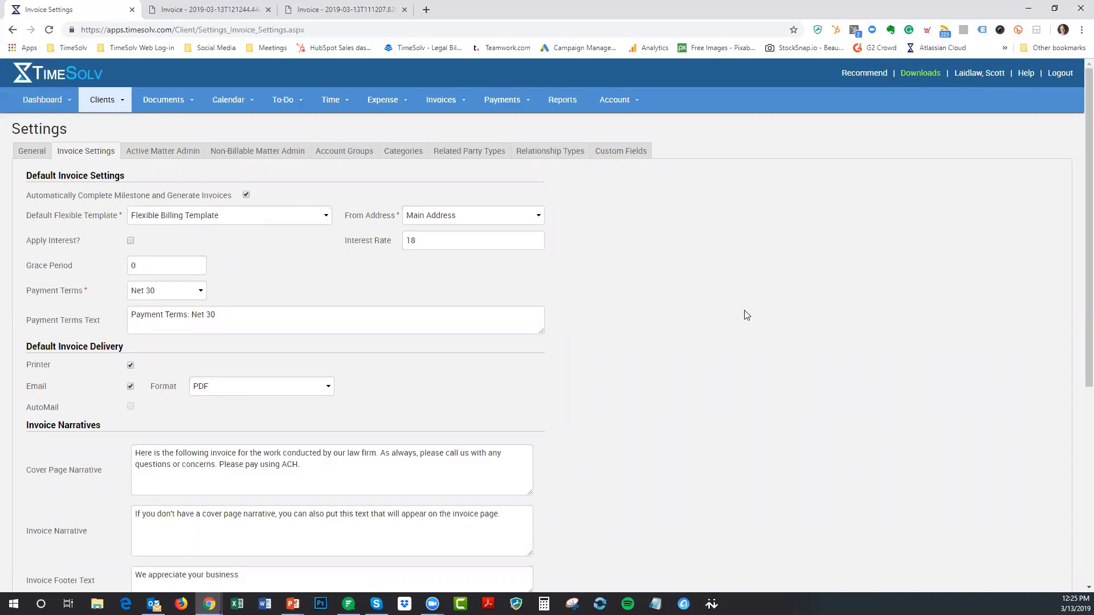
Look through the invoice narrative fields and enlarge the Invoice Email Message box until its whole message shows
{"action": "scroll", "coordinate": [745, 311], "scroll_direction": "down", "scroll_amount": 3}
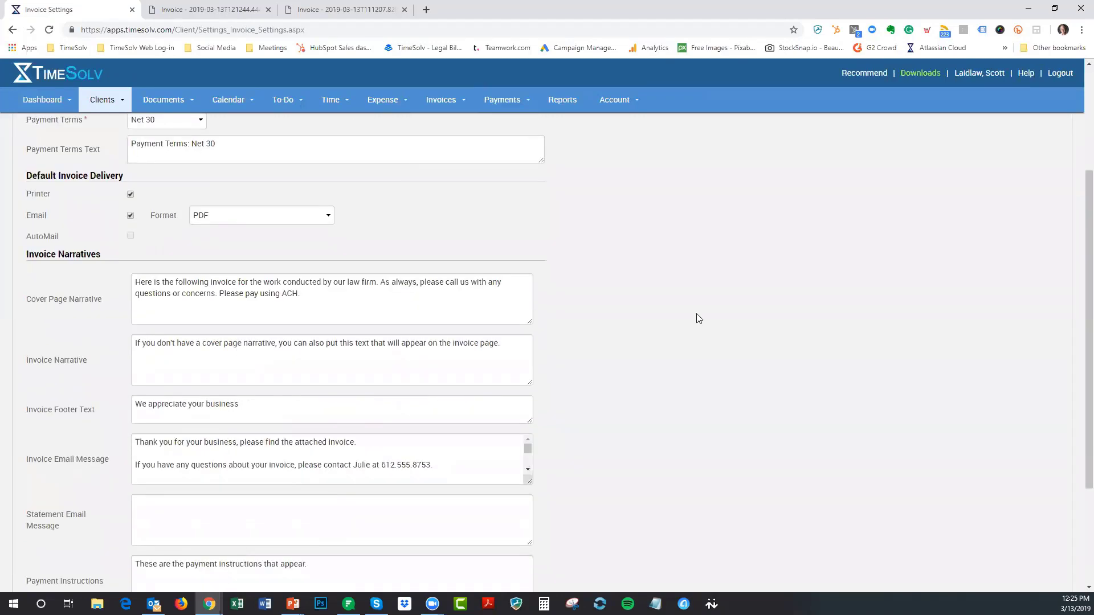
{"action": "scroll", "coordinate": [696, 314], "scroll_direction": "down", "scroll_amount": 2}
{"action": "scroll", "coordinate": [697, 317], "scroll_direction": "up", "scroll_amount": 1}
{"action": "scroll", "coordinate": [698, 318], "scroll_direction": "down", "scroll_amount": 1}
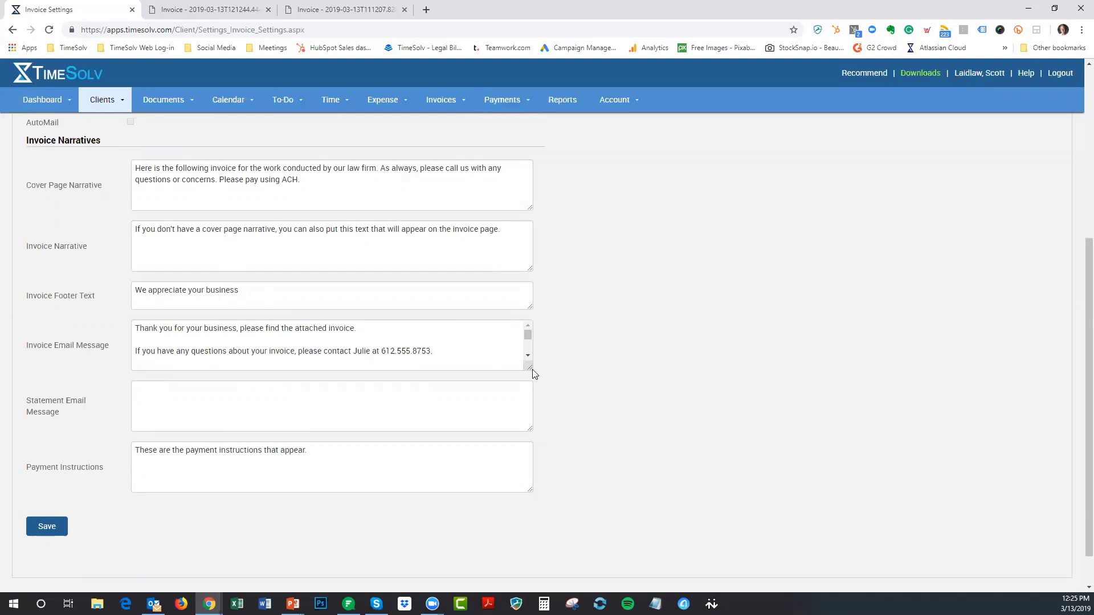
{"action": "left_click_drag", "start_coordinate": [529, 370], "coordinate": [532, 456]}
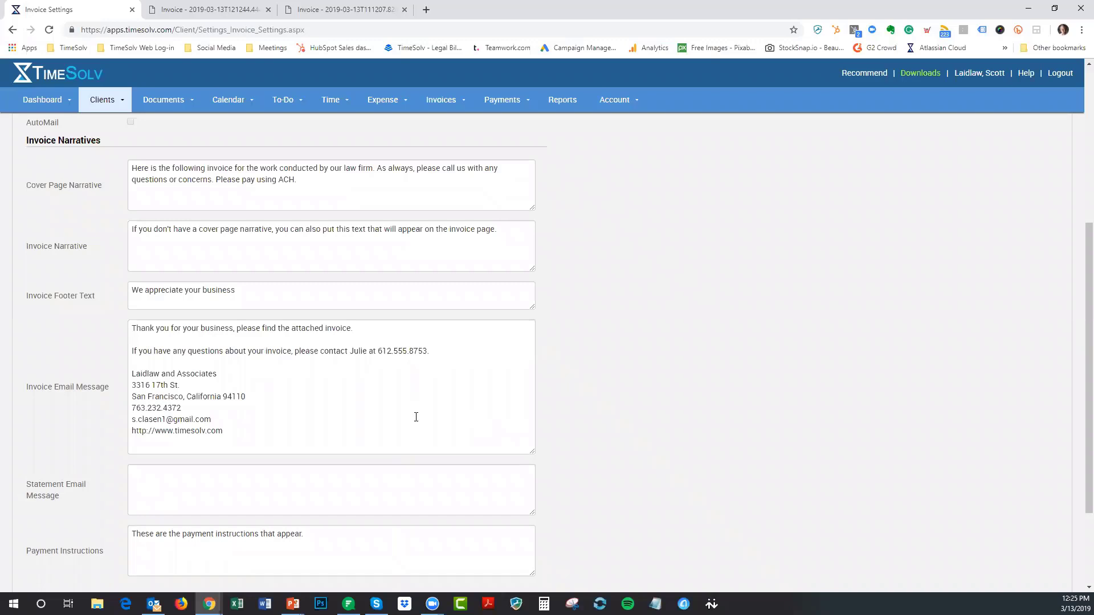
{"action": "scroll", "coordinate": [393, 413], "scroll_direction": "down", "scroll_amount": 2}
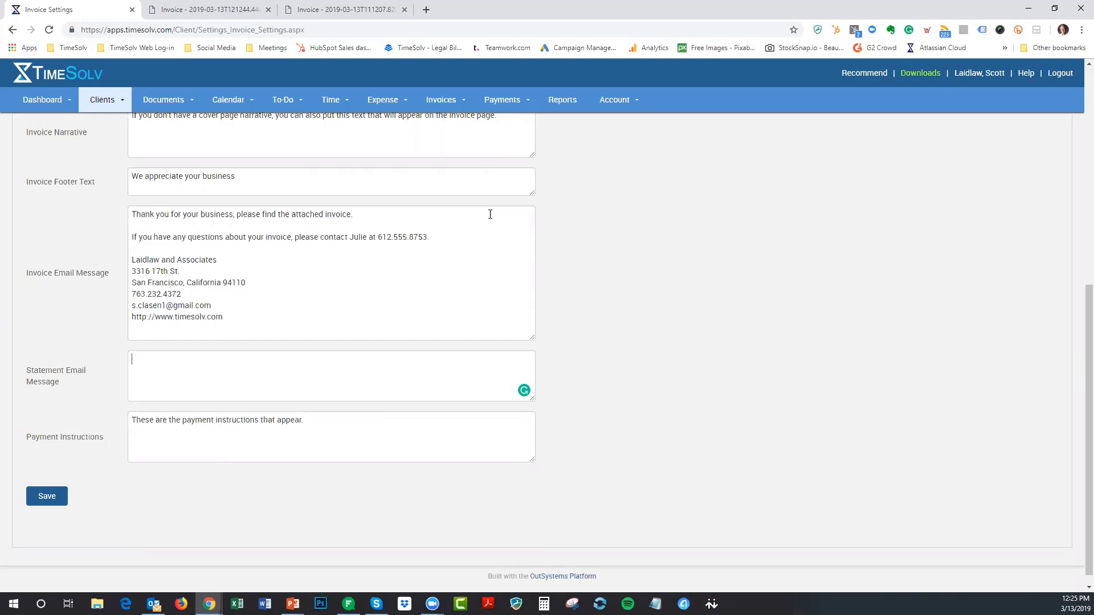
{"action": "scroll", "coordinate": [541, 309], "scroll_direction": "up", "scroll_amount": 5}
{"action": "scroll", "coordinate": [141, 266], "scroll_direction": "down", "scroll_amount": 2}
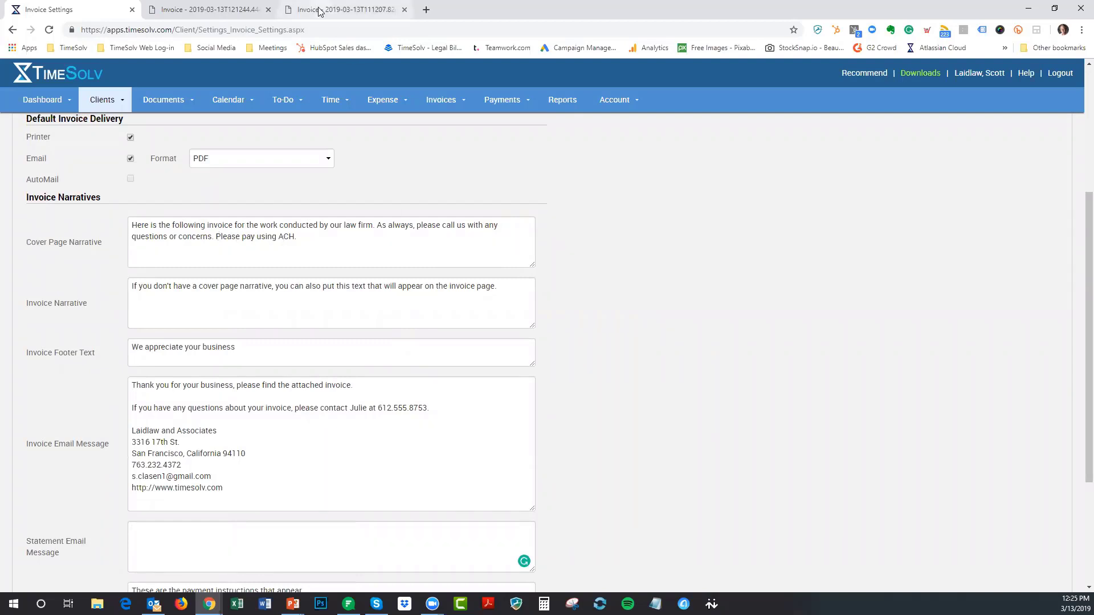
Examine where the Cover Page Narrative is placed on the first page of the Client A draft invoice PDF
{"action": "left_click", "coordinate": [341, 9]}
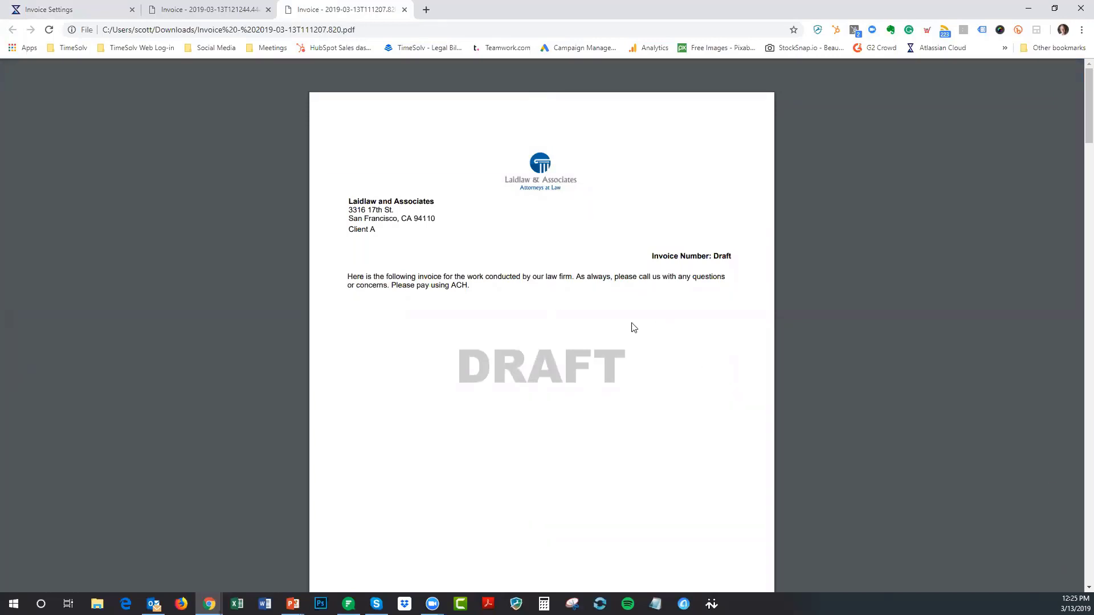
{"action": "left_click_drag", "start_coordinate": [348, 278], "coordinate": [484, 278]}
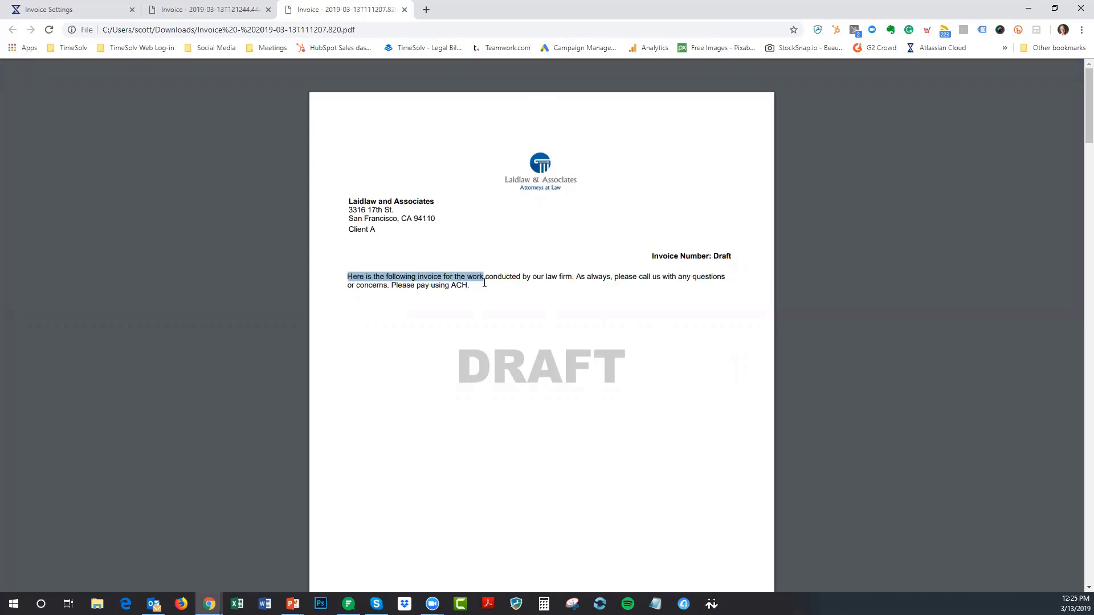
{"action": "left_click", "coordinate": [489, 295]}
{"action": "scroll", "coordinate": [826, 300], "scroll_direction": "down", "scroll_amount": 15}
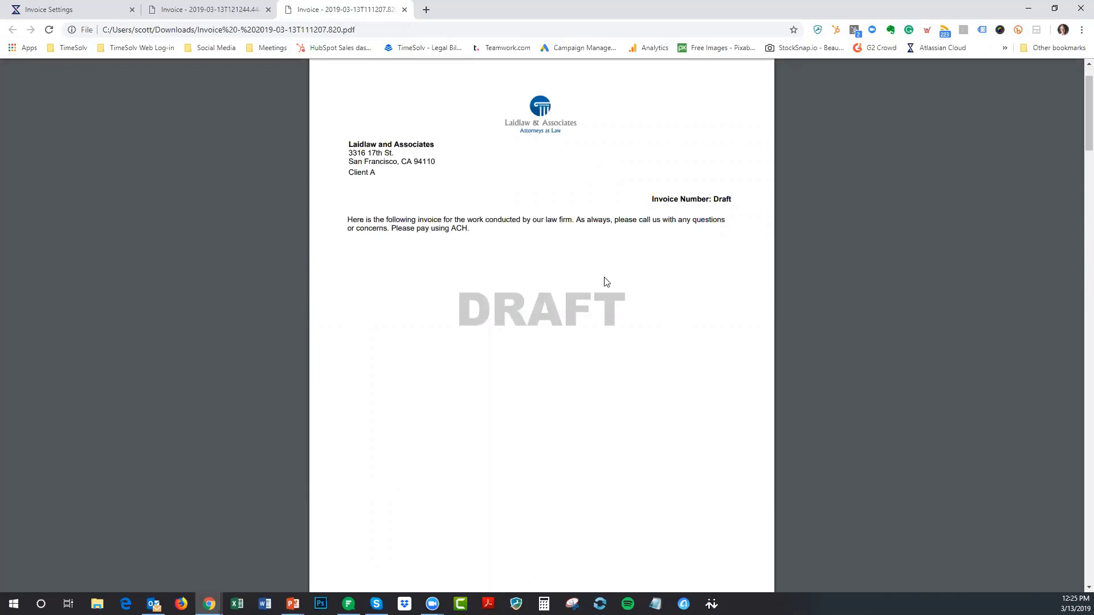
Compare the Invoice Narrative setting with page 2 of the draft invoice PDF and highlight its narrative and payment terms lines
{"action": "left_click", "coordinate": [44, 9]}
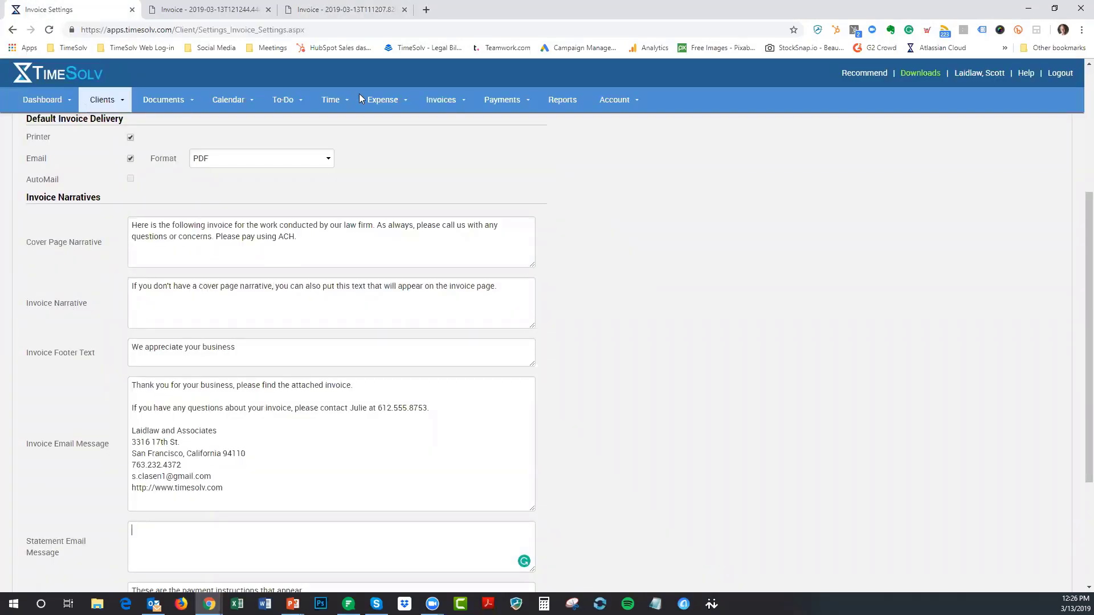
{"action": "left_click", "coordinate": [342, 10]}
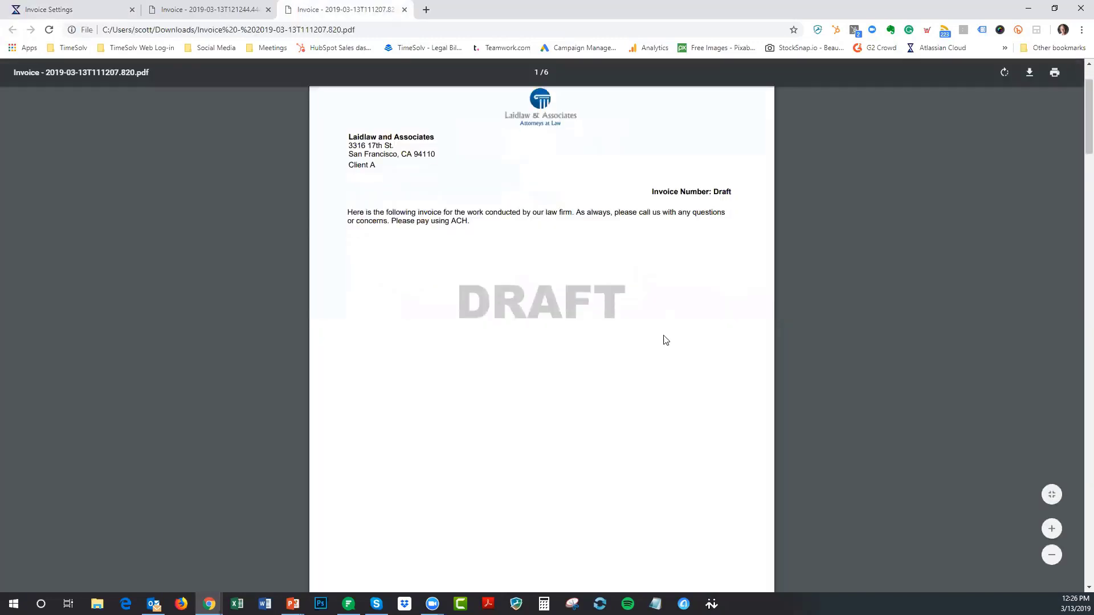
{"action": "scroll", "coordinate": [665, 340], "scroll_direction": "down", "scroll_amount": 8}
{"action": "scroll", "coordinate": [702, 319], "scroll_direction": "down", "scroll_amount": 1}
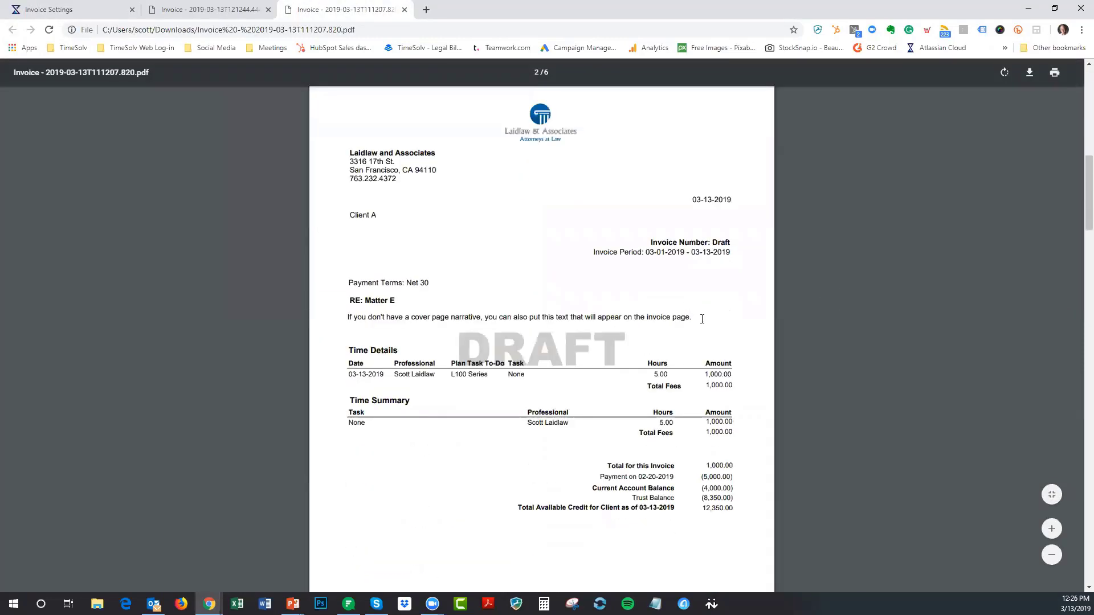
{"action": "left_click_drag", "start_coordinate": [690, 322], "coordinate": [332, 324]}
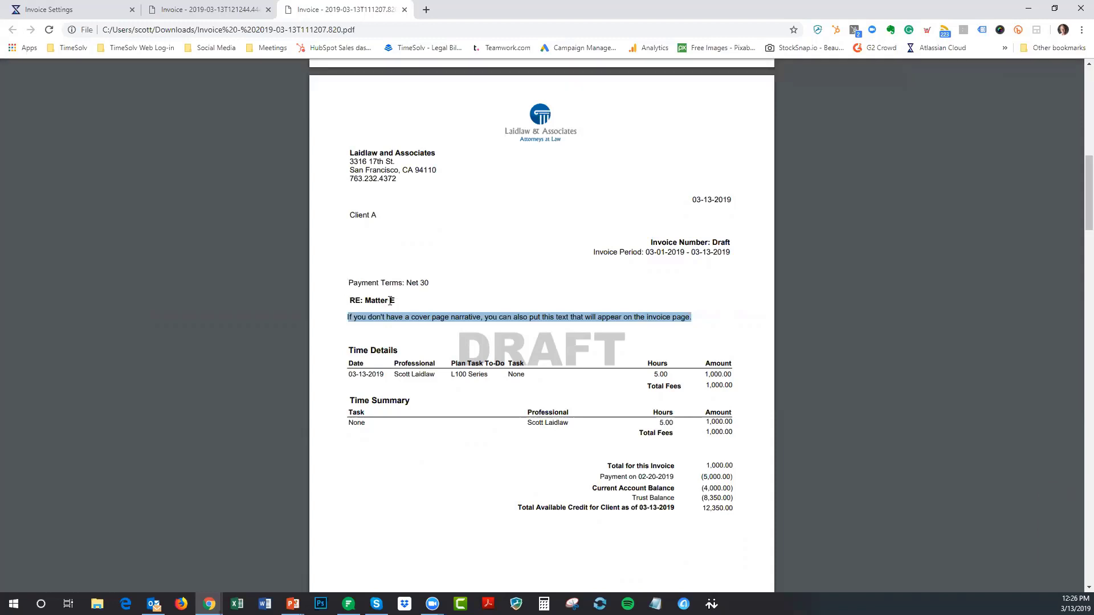
{"action": "left_click", "coordinate": [442, 283]}
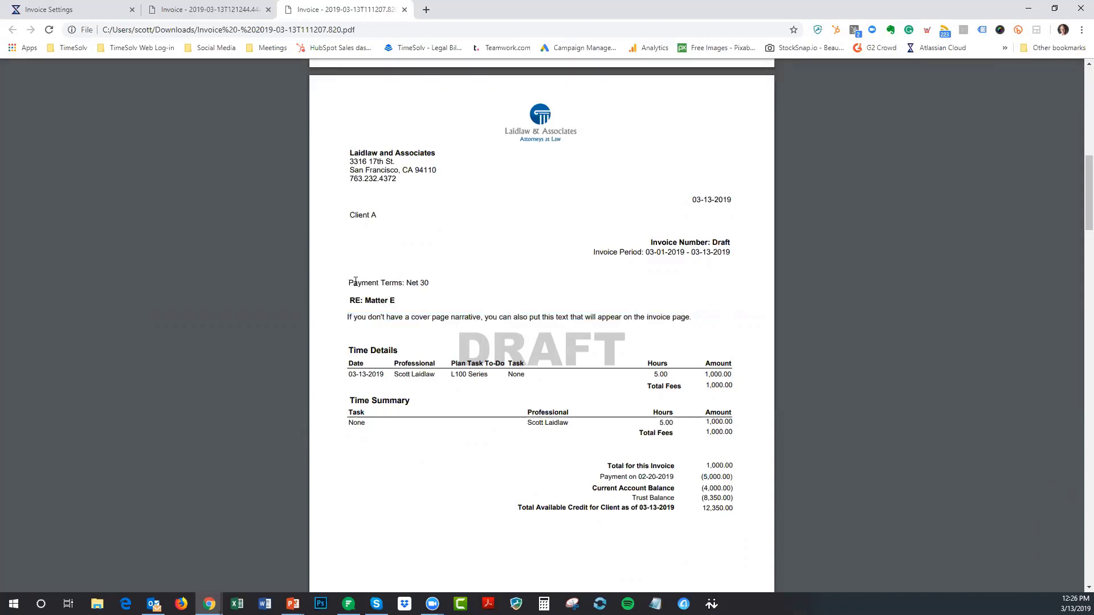
{"action": "left_click_drag", "start_coordinate": [443, 286], "coordinate": [450, 293]}
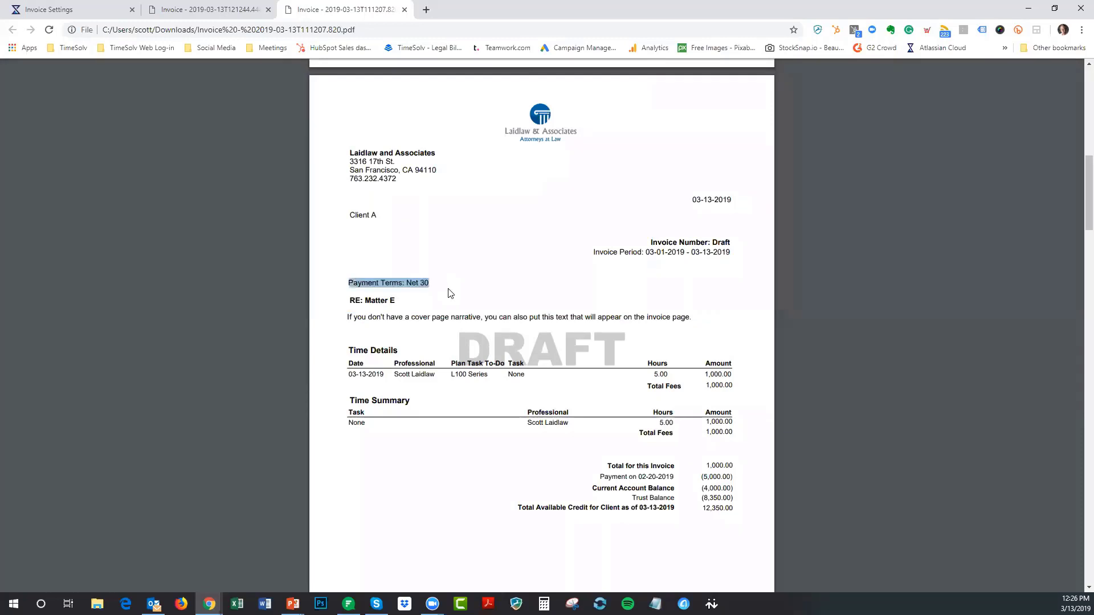
Return to Invoice Settings and examine the Payment Terms options and the Payment Terms Text, keeping both as they are
{"action": "left_click", "coordinate": [55, 9]}
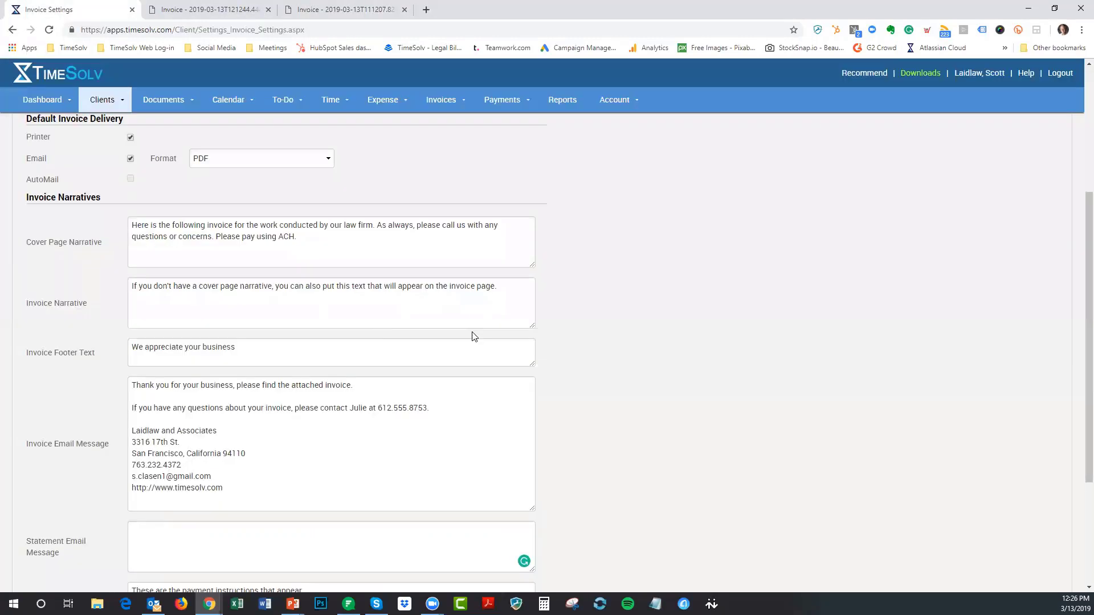
{"action": "scroll", "coordinate": [472, 336], "scroll_direction": "up", "scroll_amount": 4}
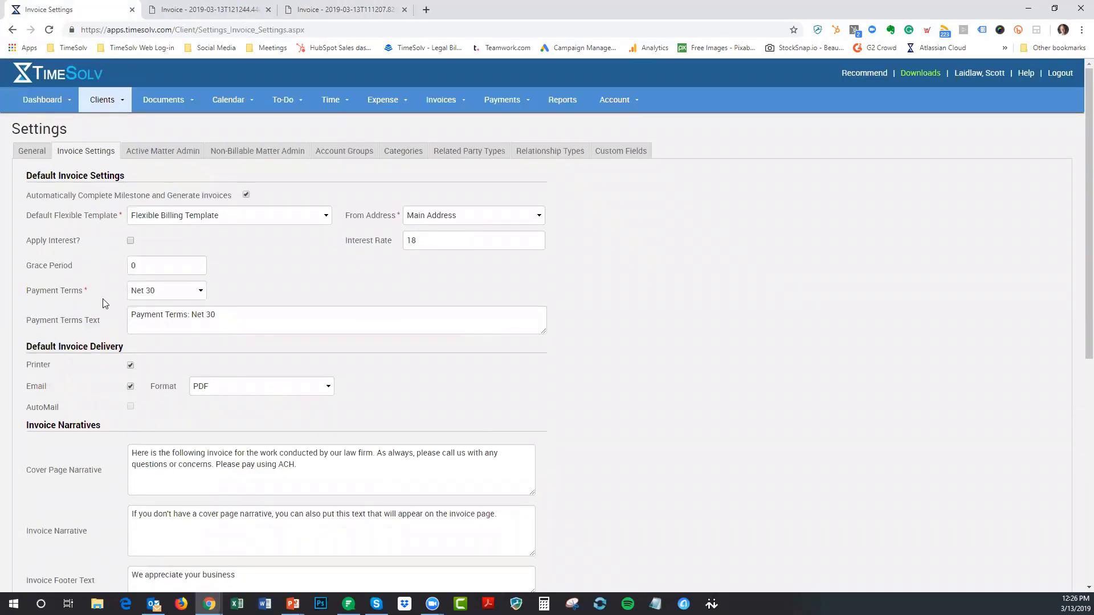
{"action": "left_click", "coordinate": [187, 291]}
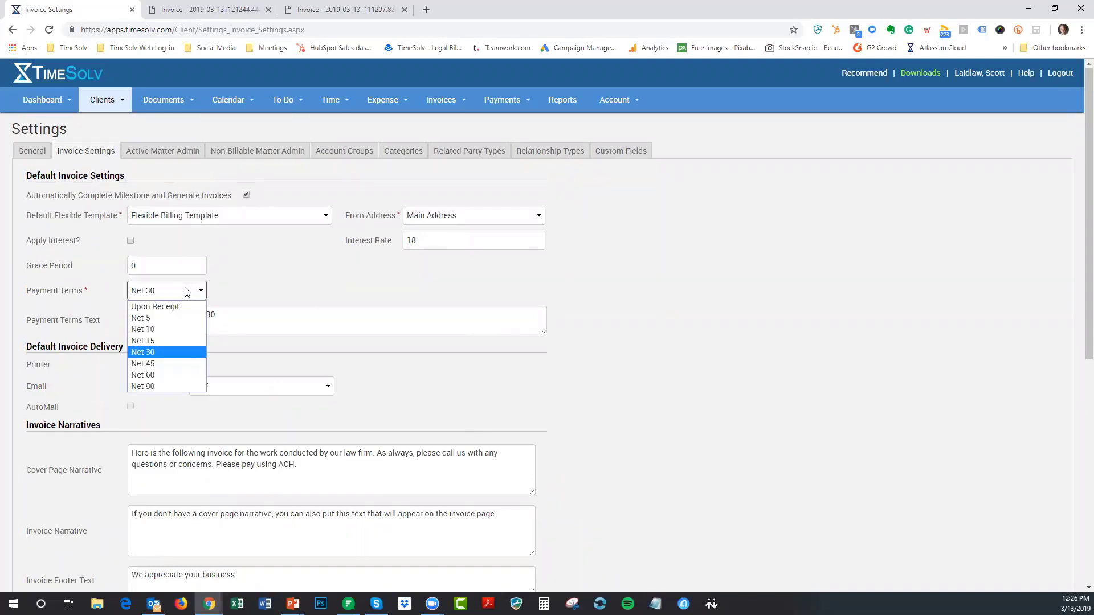
{"action": "left_click", "coordinate": [187, 291]}
{"action": "left_click_drag", "start_coordinate": [152, 315], "coordinate": [261, 320]}
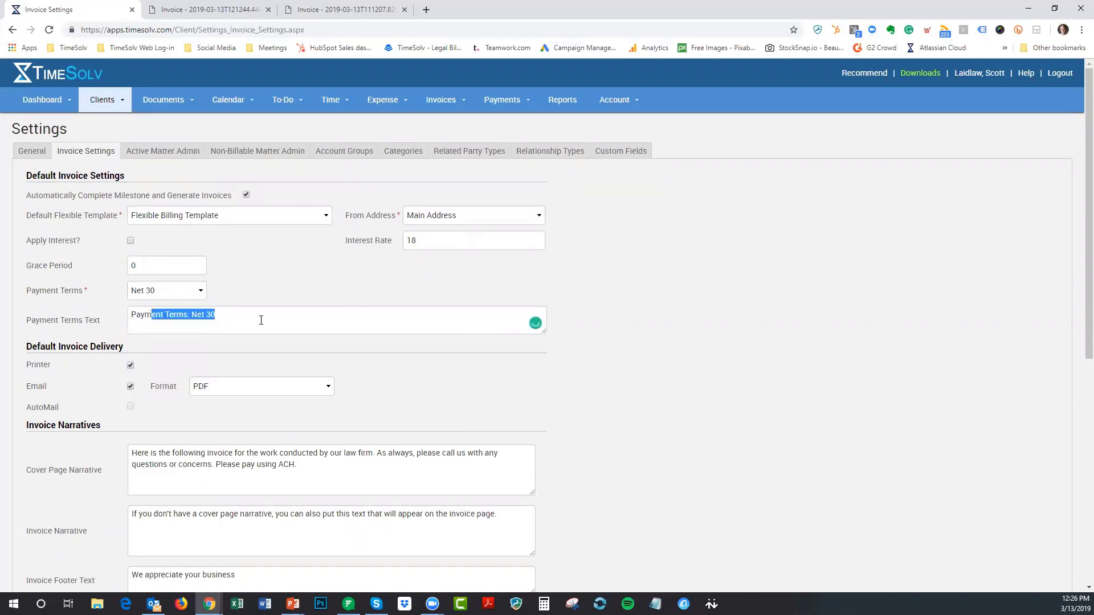
{"action": "left_click", "coordinate": [261, 320]}
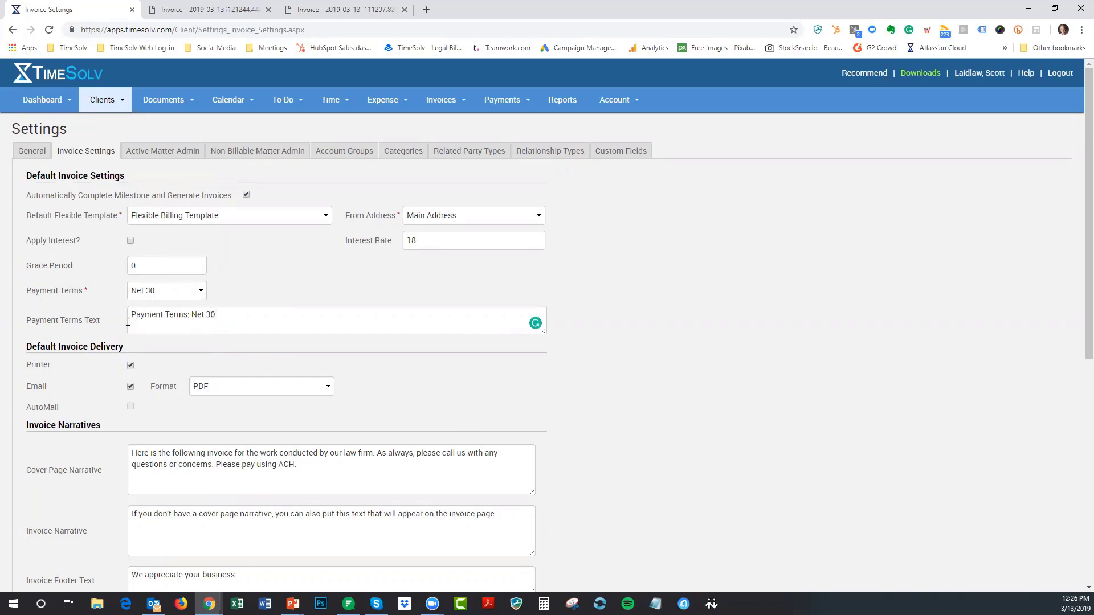
Recheck the payment terms line on the draft invoice PDF and go back to Invoice Settings
{"action": "left_click", "coordinate": [342, 9]}
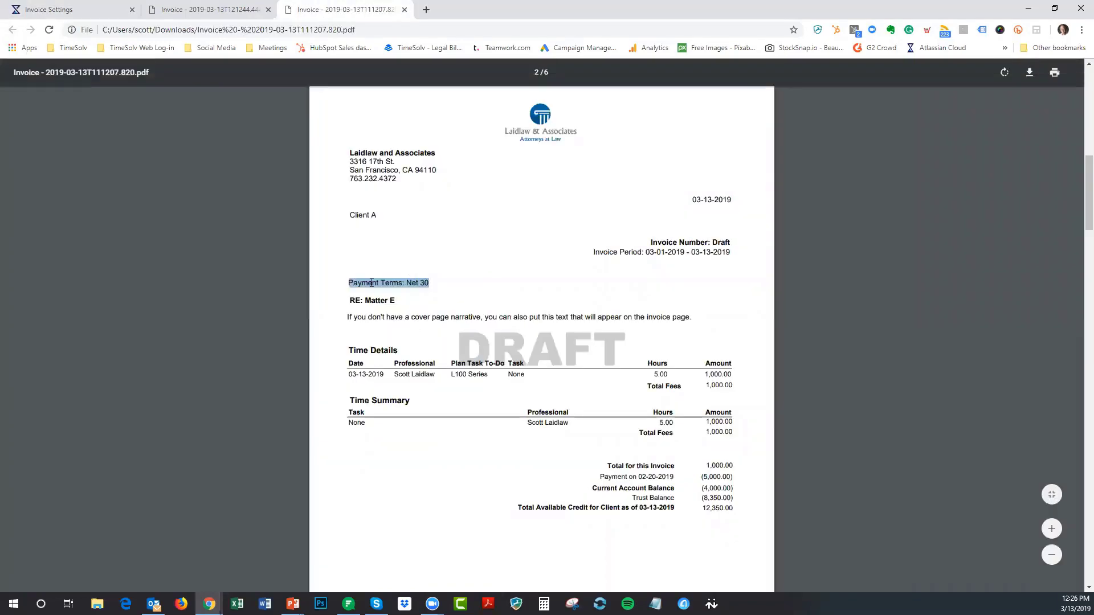
{"action": "left_click", "coordinate": [449, 293]}
{"action": "left_click", "coordinate": [68, 9]}
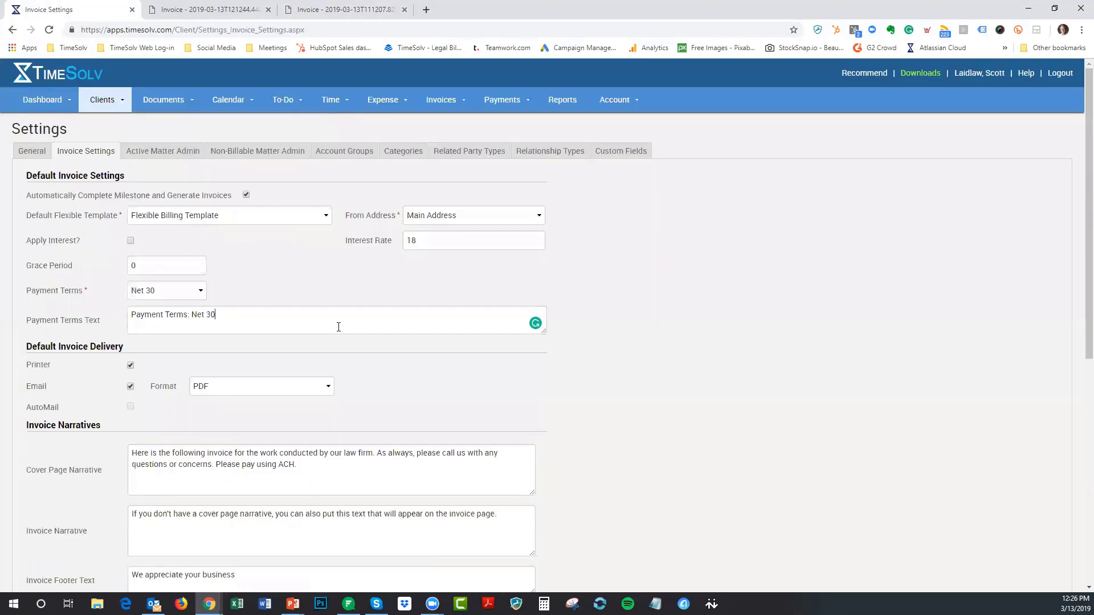
Locate the Invoice Footer Text setting and check for that text at the foot of the draft invoice PDF's pages
{"action": "scroll", "coordinate": [338, 327], "scroll_direction": "down", "scroll_amount": 5}
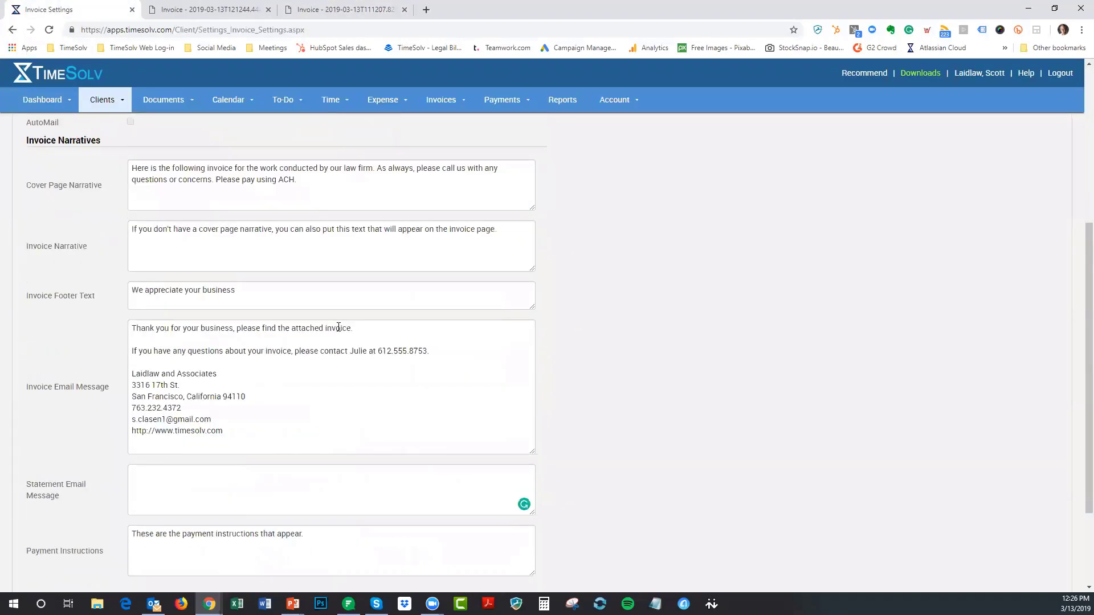
{"action": "left_click", "coordinate": [179, 288]}
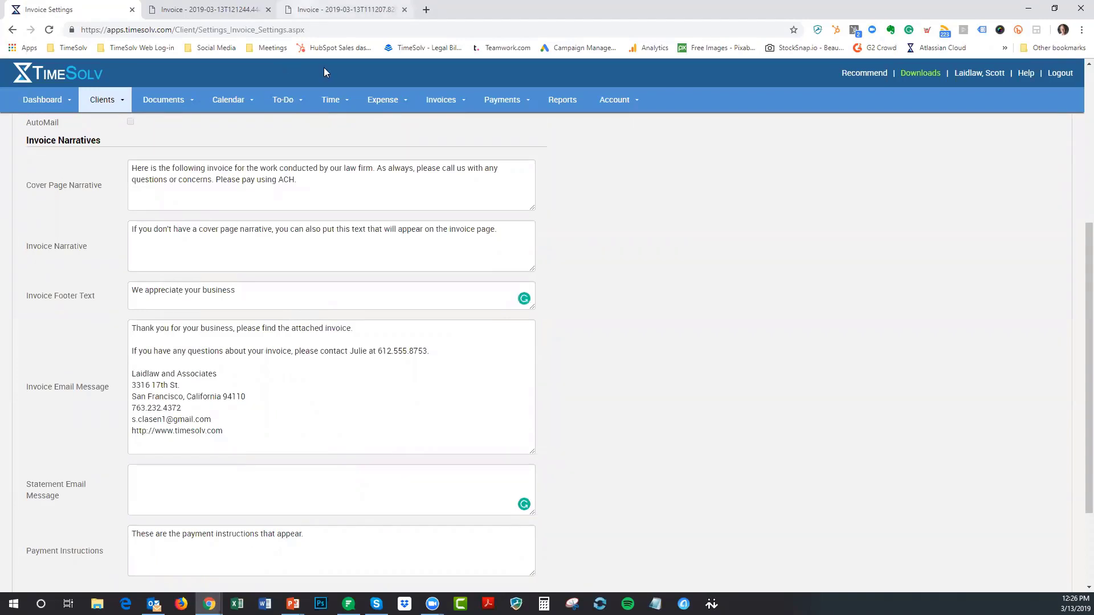
{"action": "left_click", "coordinate": [331, 10]}
{"action": "scroll", "coordinate": [563, 433], "scroll_direction": "down", "scroll_amount": 2}
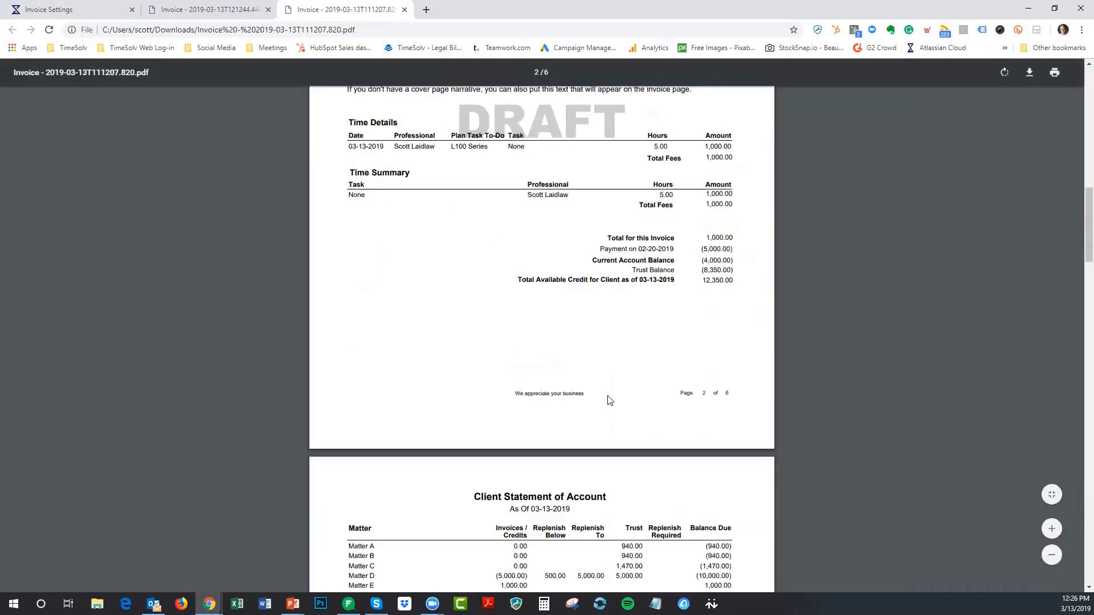
{"action": "scroll", "coordinate": [737, 369], "scroll_direction": "down", "scroll_amount": 9}
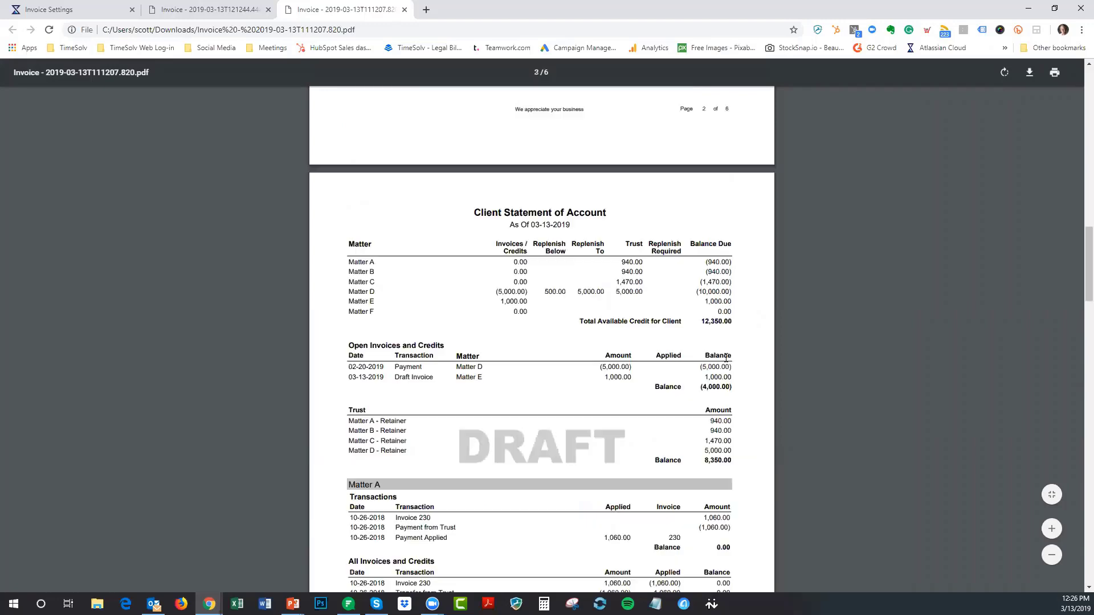
{"action": "scroll", "coordinate": [547, 464], "scroll_direction": "down", "scroll_amount": 10}
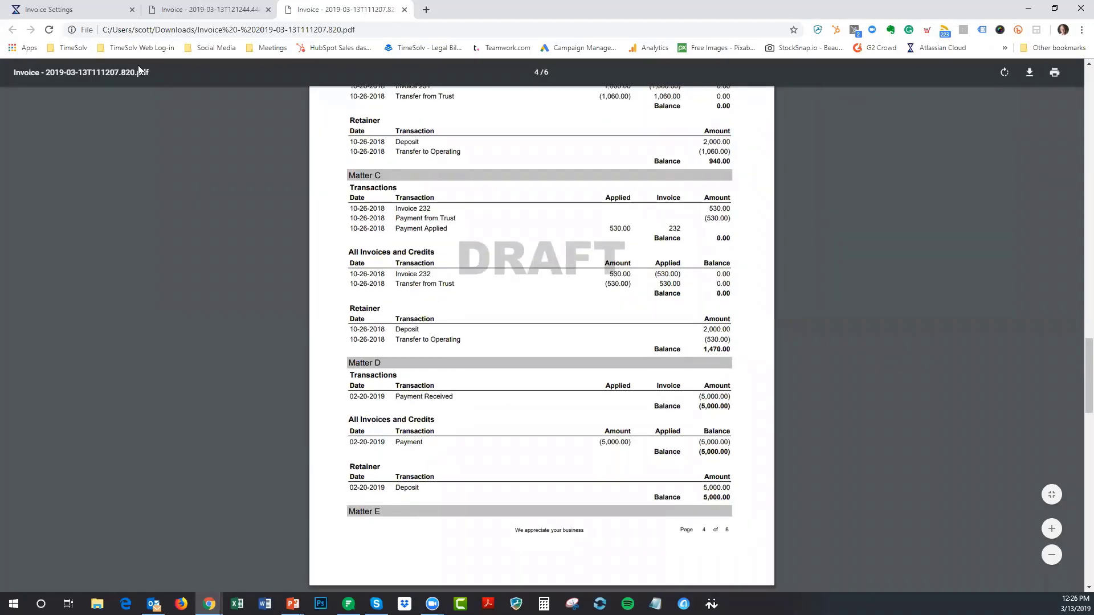
Return to Invoice Settings and review the e-mail and website lines in the Invoice Email Message and the fields below it
{"action": "left_click", "coordinate": [46, 11]}
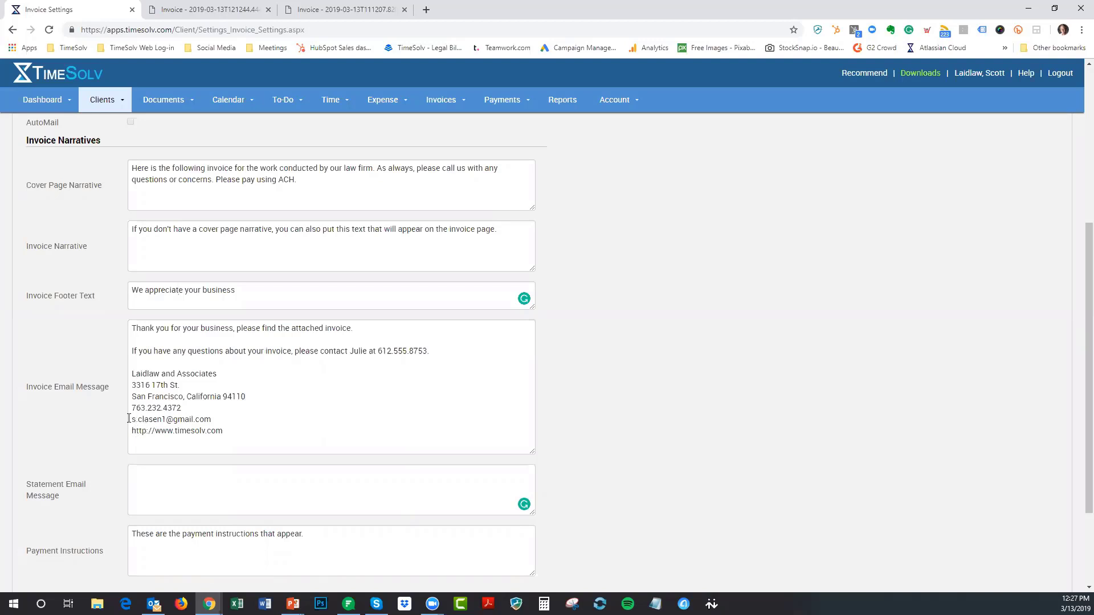
{"action": "left_click_drag", "start_coordinate": [129, 420], "coordinate": [242, 432]}
{"action": "left_click", "coordinate": [242, 432]}
{"action": "left_click_drag", "start_coordinate": [135, 431], "coordinate": [233, 432]}
{"action": "left_click", "coordinate": [238, 431]}
{"action": "scroll", "coordinate": [627, 381], "scroll_direction": "down", "scroll_amount": 2}
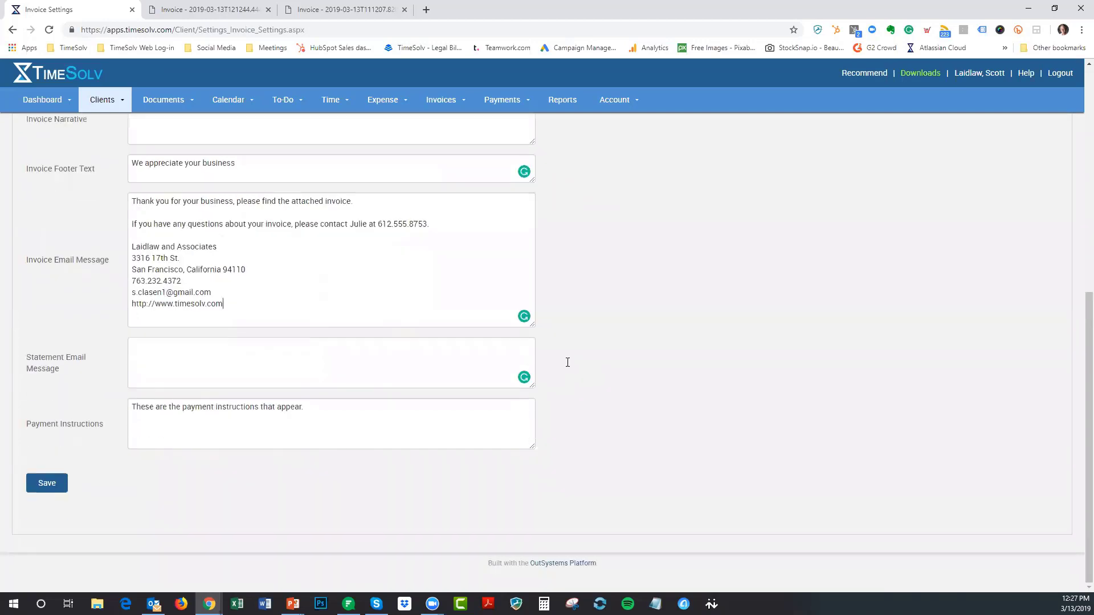
Bring up the Remittance Copy on the last page of the draft invoice PDF
{"action": "left_click", "coordinate": [306, 12]}
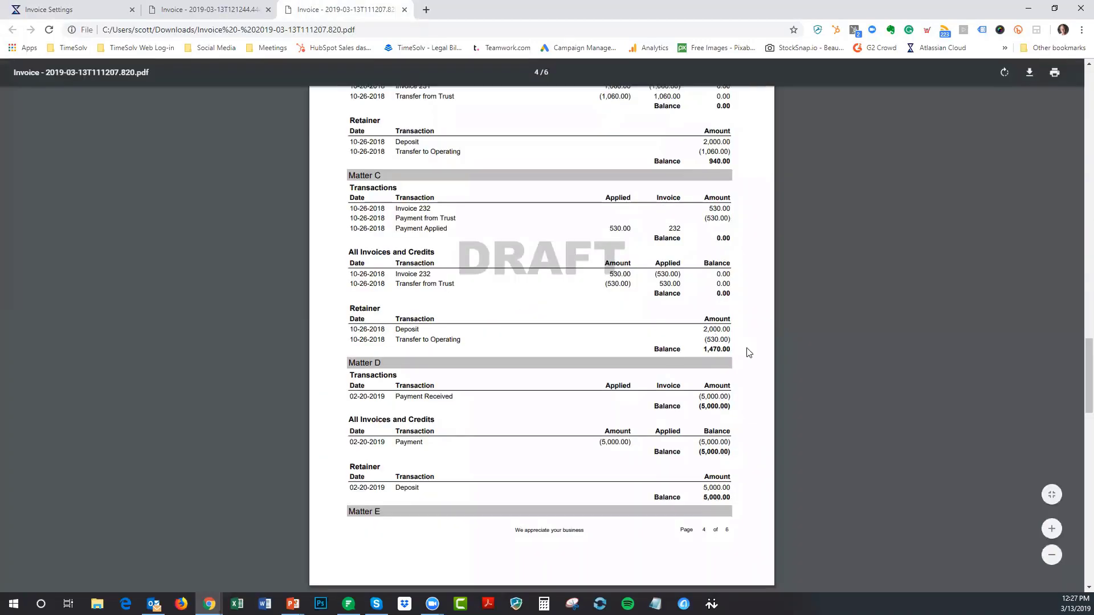
{"action": "scroll", "coordinate": [849, 336], "scroll_direction": "down", "scroll_amount": 3}
{"action": "scroll", "coordinate": [849, 319], "scroll_direction": "down", "scroll_amount": 12}
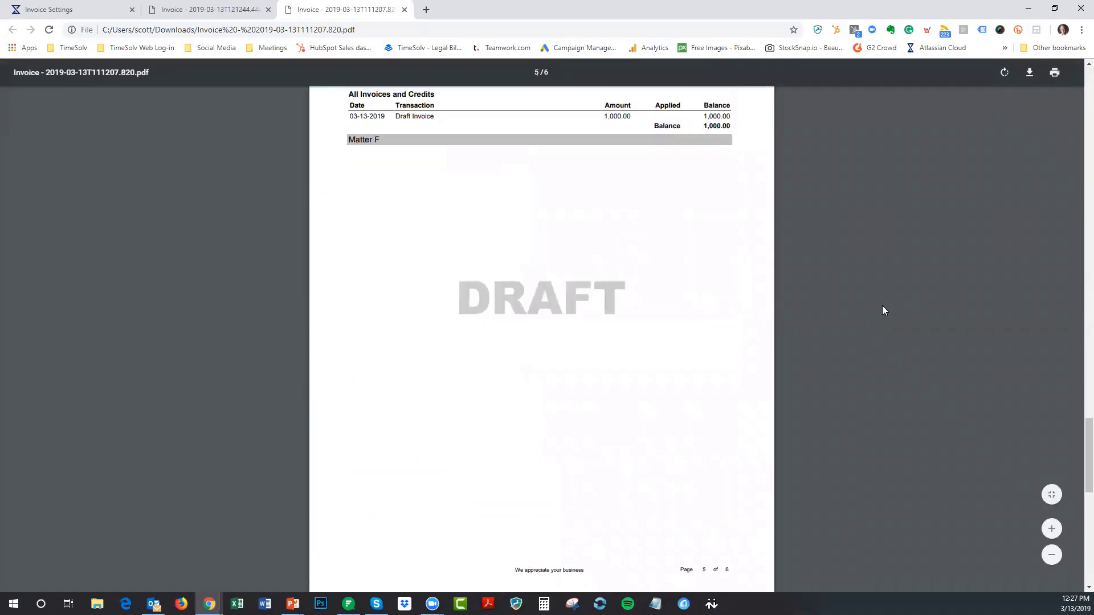
{"action": "scroll", "coordinate": [589, 325], "scroll_direction": "down", "scroll_amount": 2}
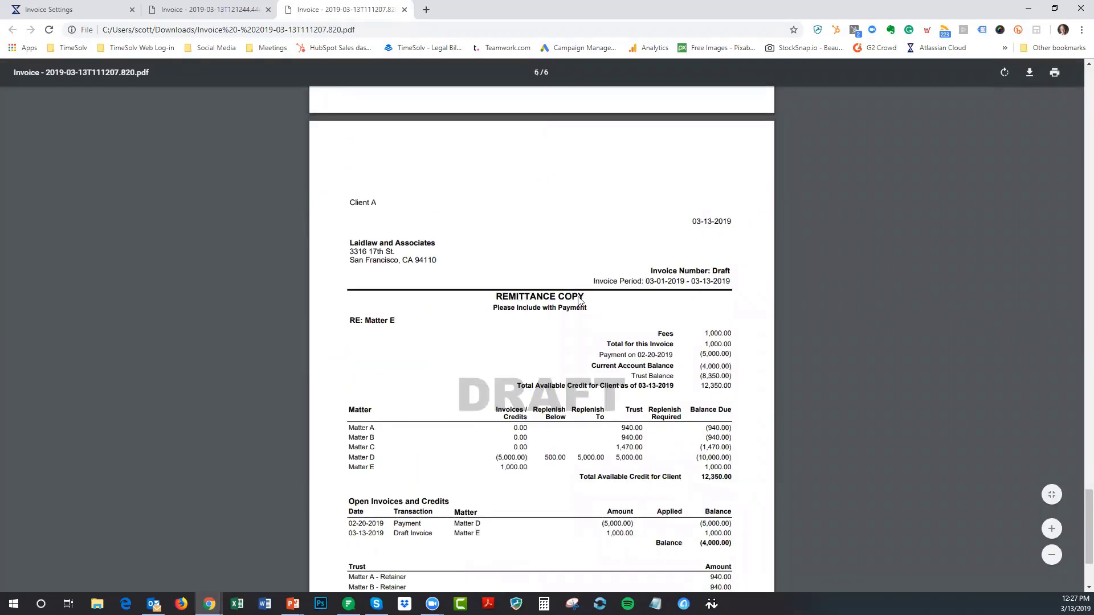
Compare the payment instructions line at the end of the Remittance Copy with the Payment Instructions field in Invoice Settings
{"action": "scroll", "coordinate": [794, 281], "scroll_direction": "down", "scroll_amount": 1}
{"action": "scroll", "coordinate": [351, 495], "scroll_direction": "down", "scroll_amount": 2}
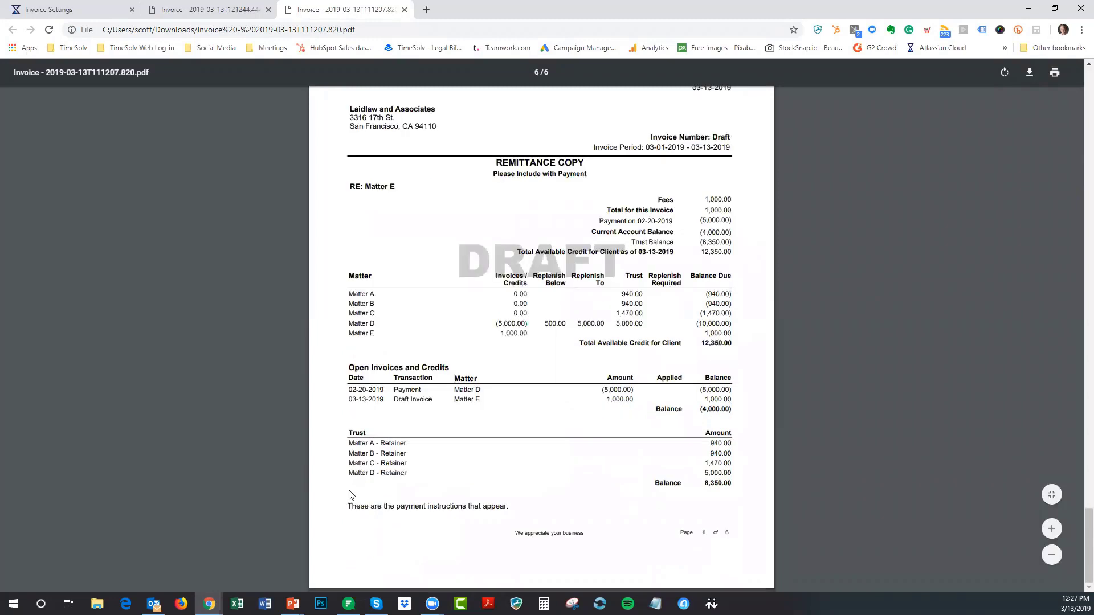
{"action": "left_click_drag", "start_coordinate": [525, 501], "coordinate": [529, 507]}
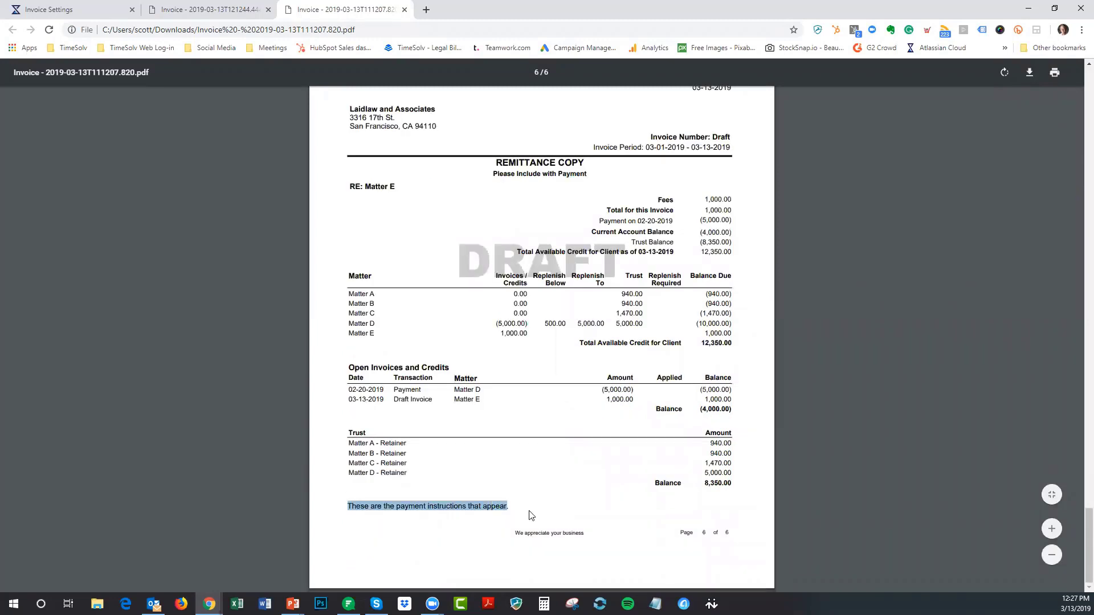
{"action": "left_click", "coordinate": [529, 511]}
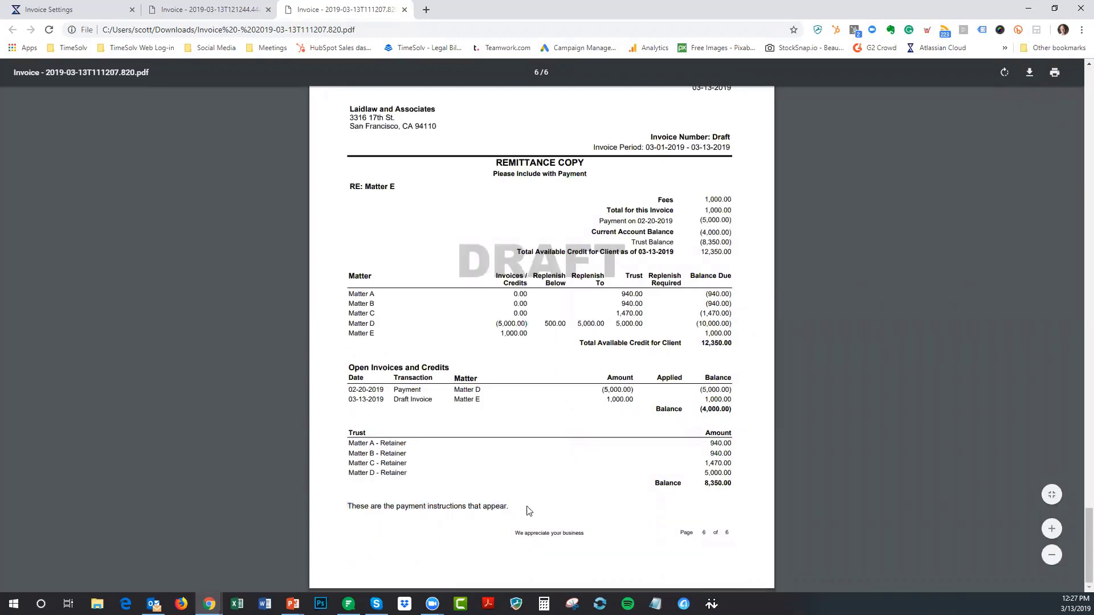
{"action": "left_click", "coordinate": [77, 12]}
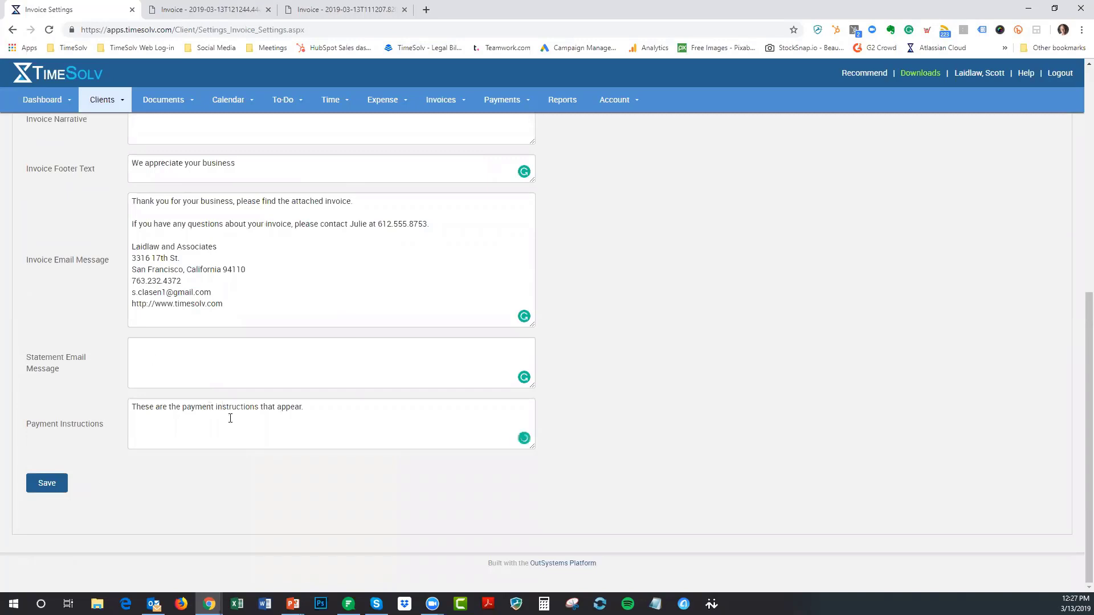
{"action": "left_click", "coordinate": [315, 13]}
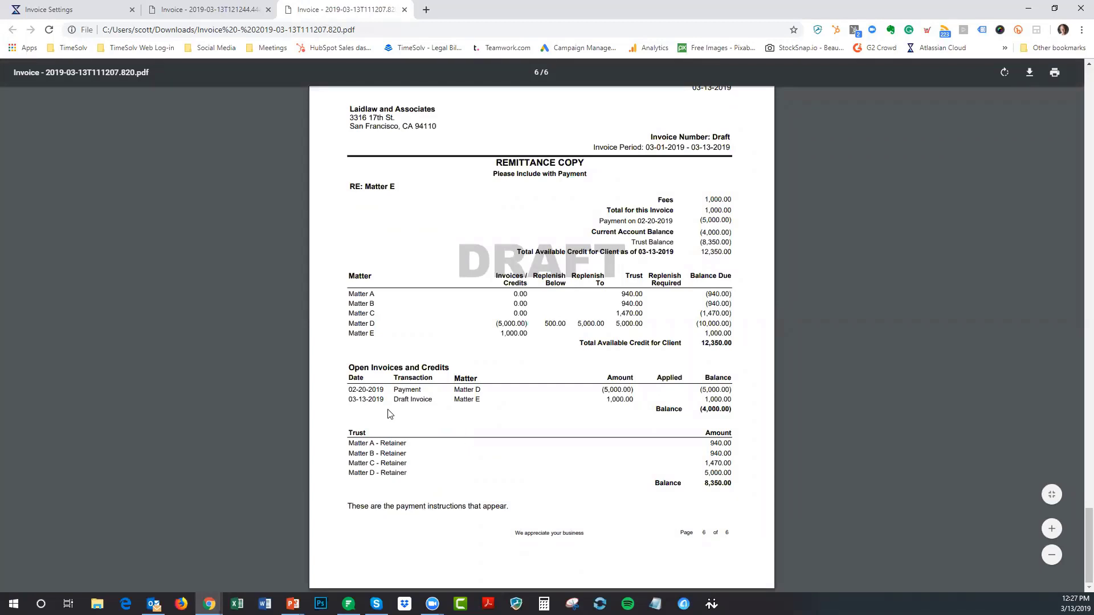
Return to the firm's Invoice Settings, look over the invoice narratives and save the settings
{"action": "left_click", "coordinate": [82, 6]}
{"action": "scroll", "coordinate": [456, 325], "scroll_direction": "up", "scroll_amount": 5}
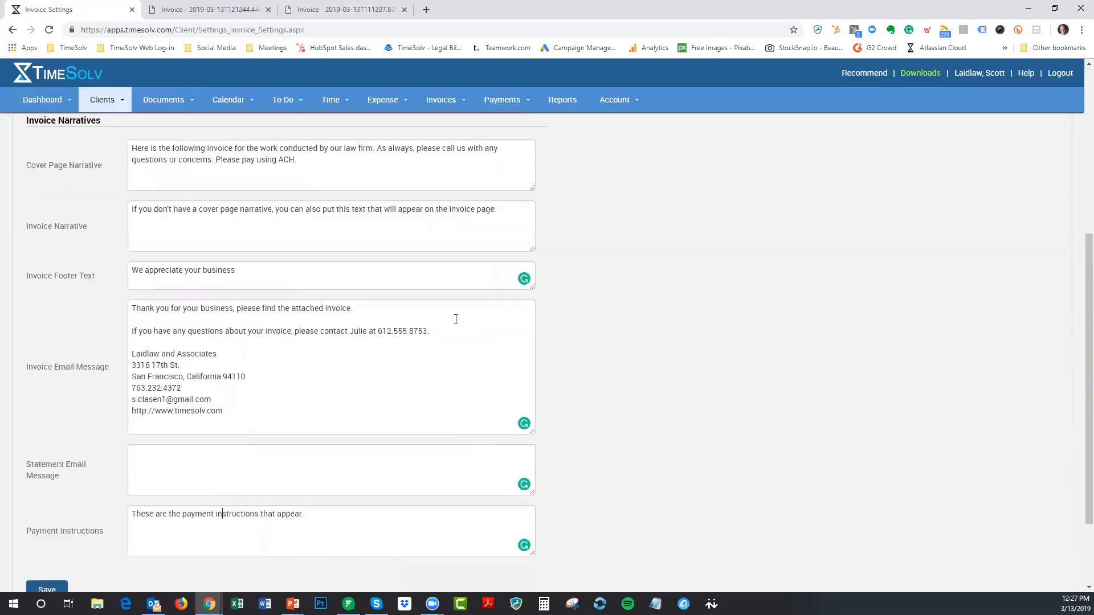
{"action": "scroll", "coordinate": [381, 322], "scroll_direction": "down", "scroll_amount": 4}
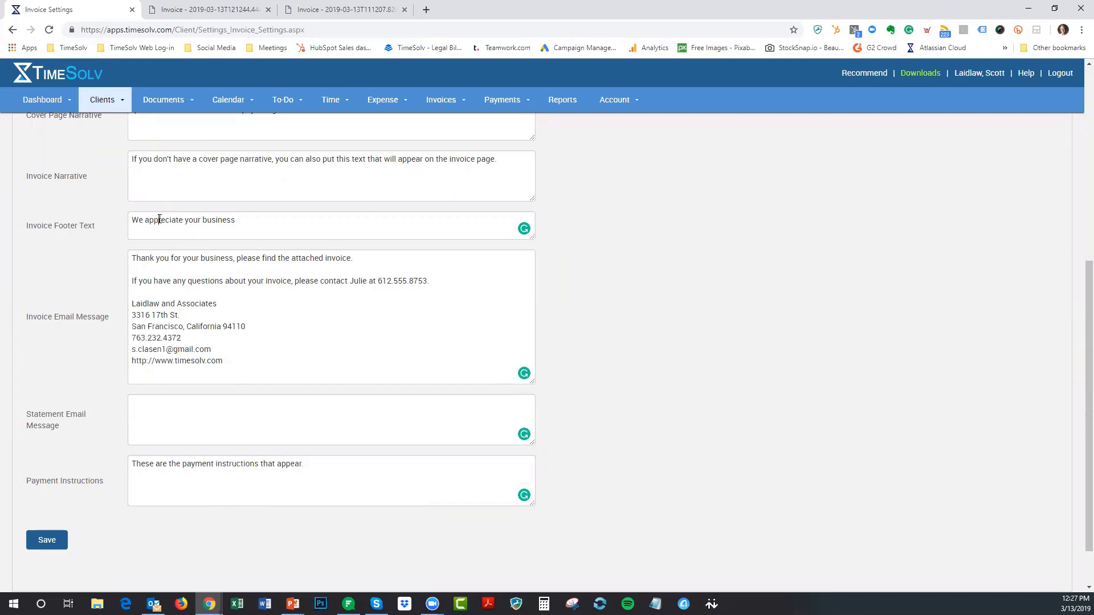
{"action": "left_click", "coordinate": [52, 537]}
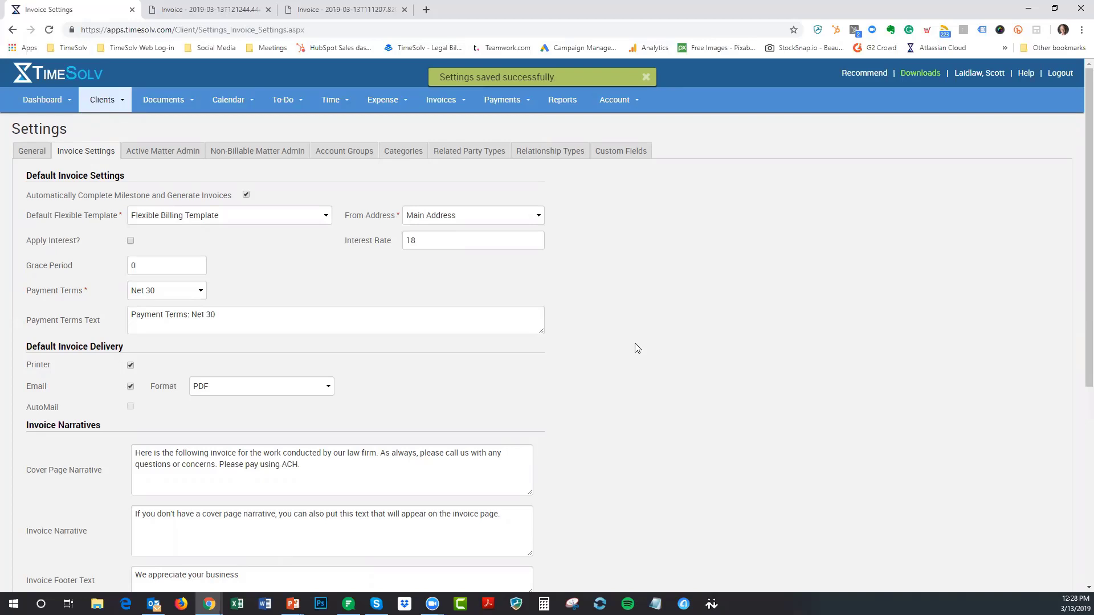
Find the client March 2019 Webinar on the second page of Clients & Matters and open its invoice settings
{"action": "left_click", "coordinate": [109, 103]}
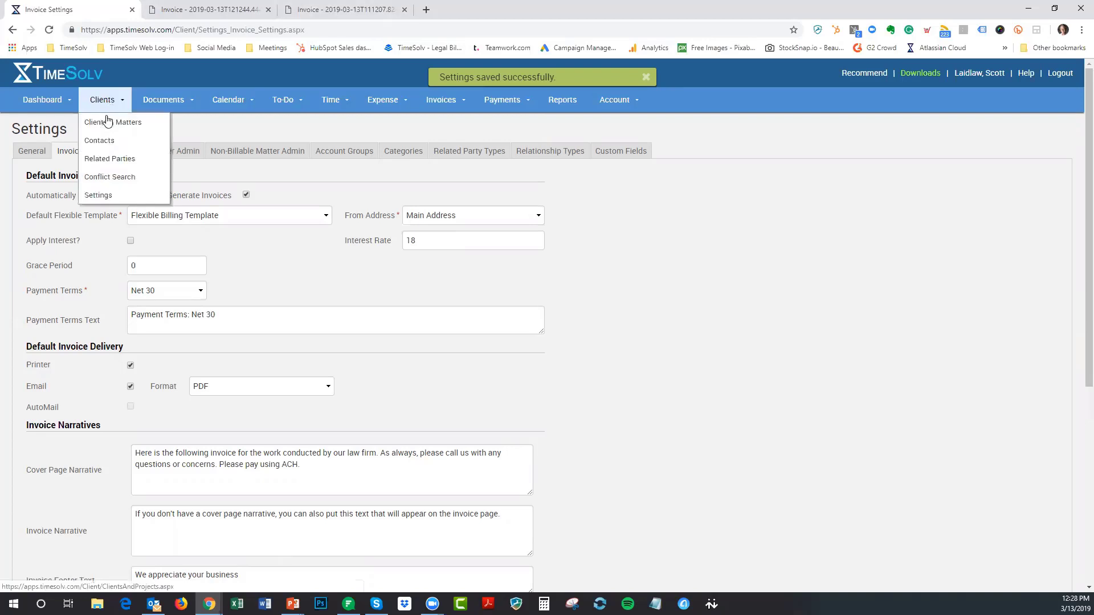
{"action": "left_click", "coordinate": [108, 121]}
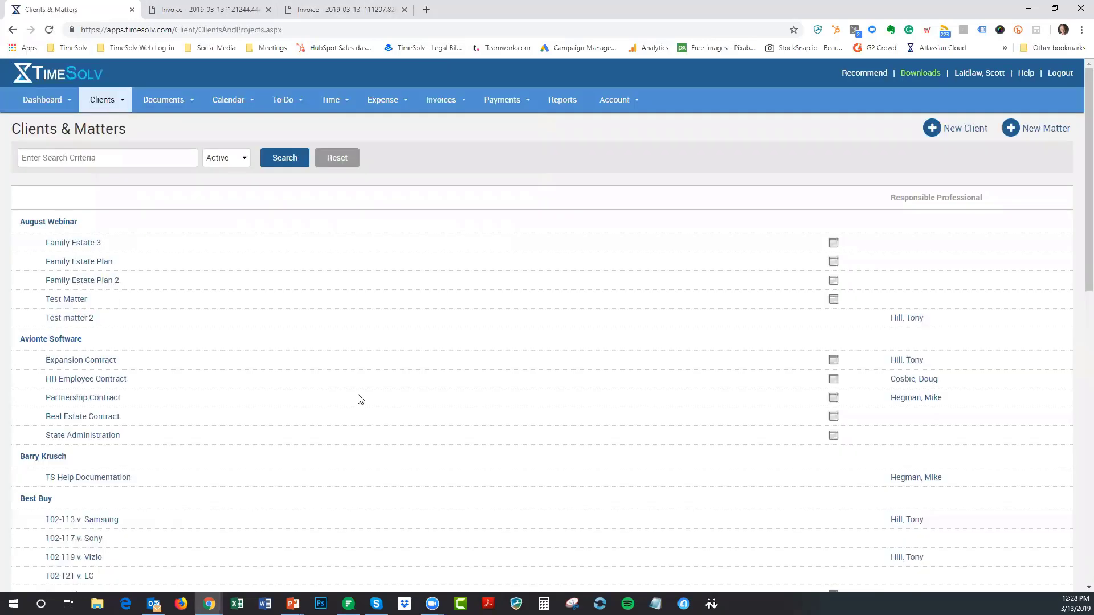
{"action": "scroll", "coordinate": [362, 390], "scroll_direction": "down", "scroll_amount": 11}
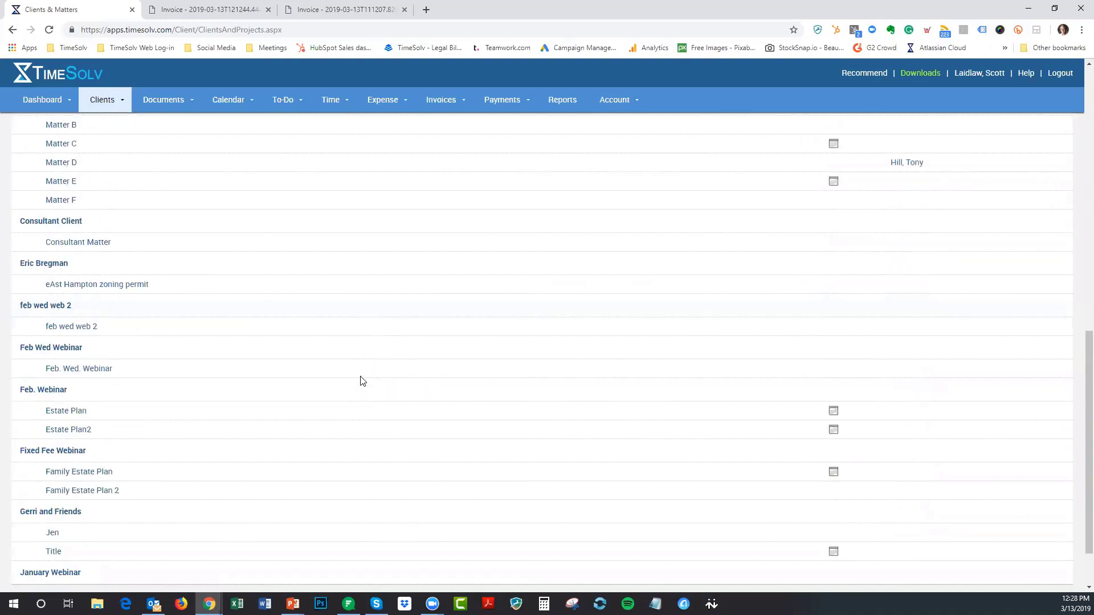
{"action": "scroll", "coordinate": [360, 381], "scroll_direction": "down", "scroll_amount": 2}
{"action": "left_click", "coordinate": [992, 534]}
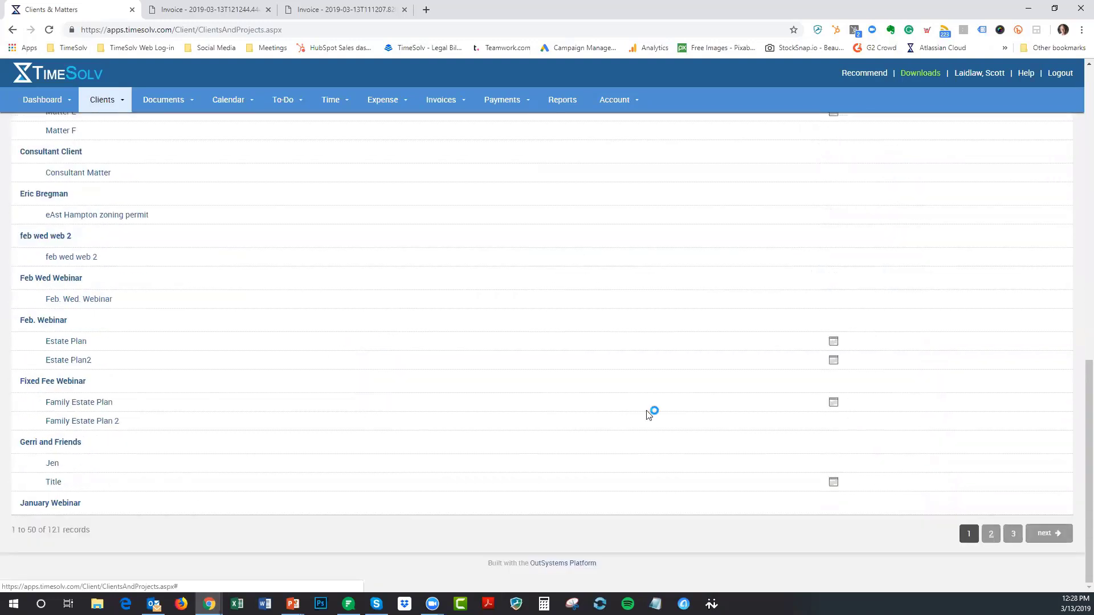
{"action": "scroll", "coordinate": [256, 291], "scroll_direction": "up", "scroll_amount": 4}
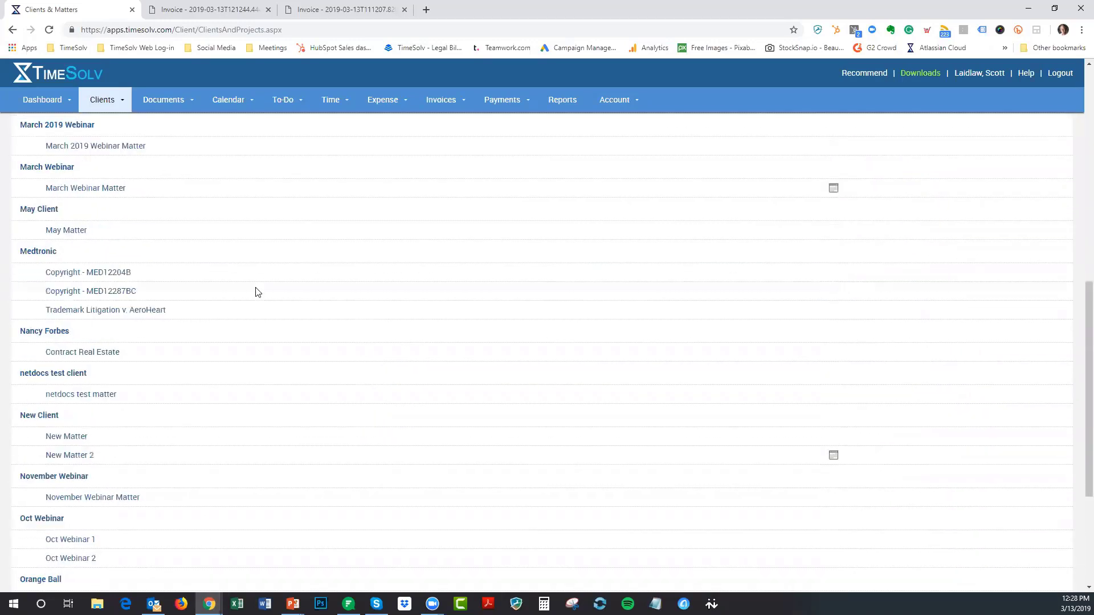
{"action": "left_click", "coordinate": [61, 184]}
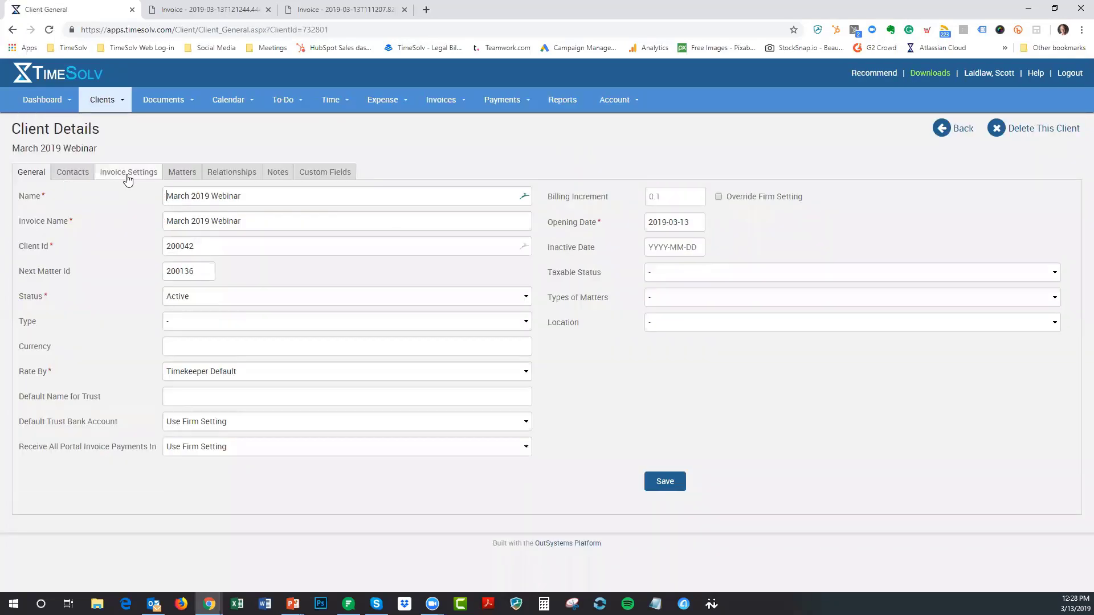
{"action": "left_click", "coordinate": [128, 177]}
Make the invoice narratives editable for this client and look over its invoice settings, delivery options and narratives
{"action": "scroll", "coordinate": [442, 350], "scroll_direction": "down", "scroll_amount": 4}
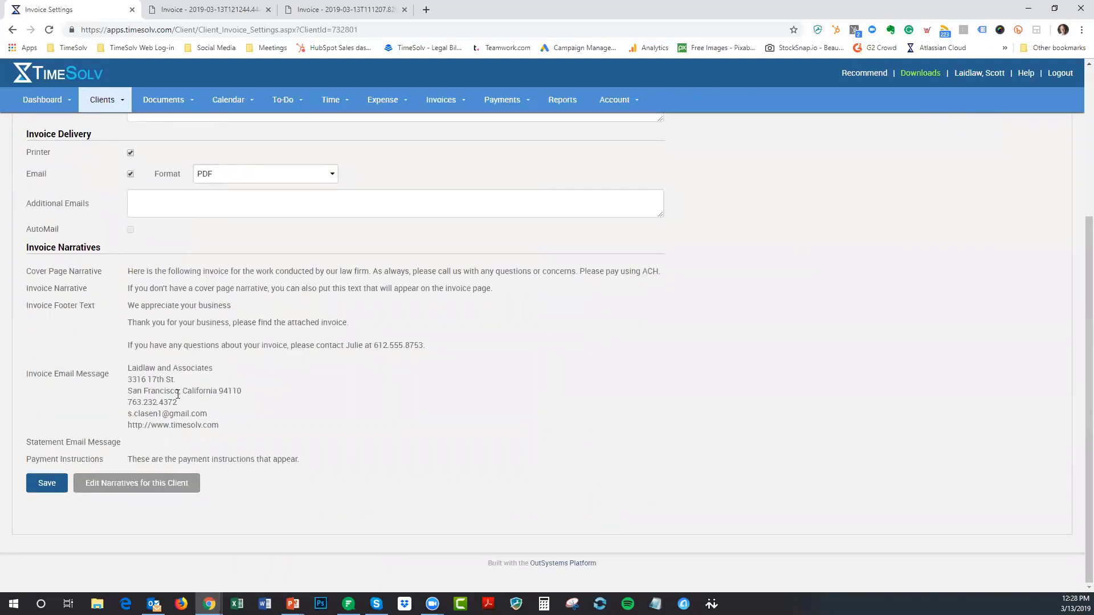
{"action": "left_click", "coordinate": [154, 483]}
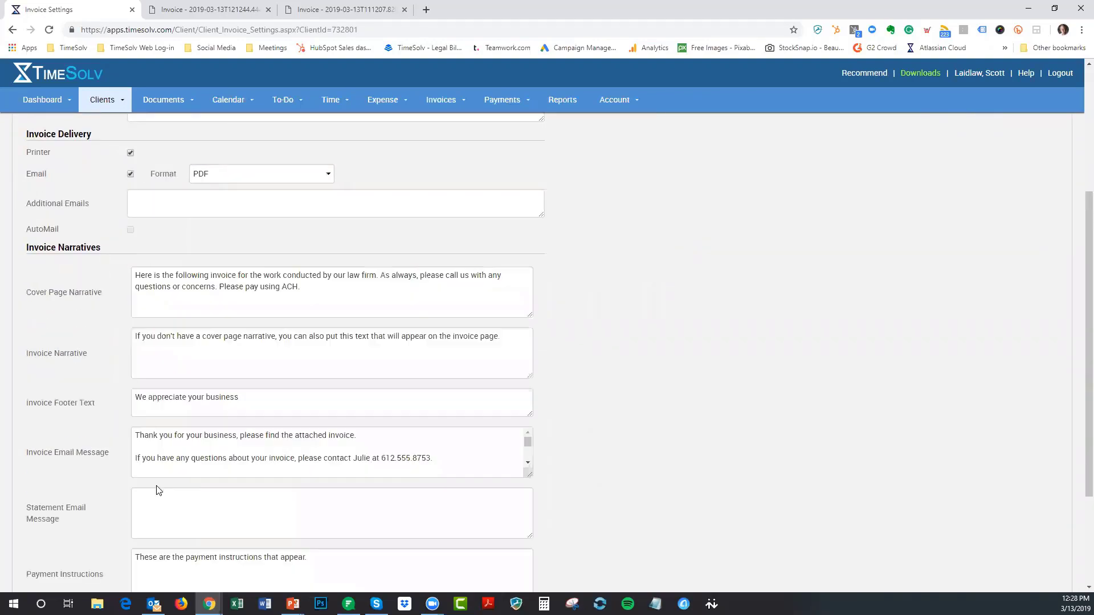
{"action": "scroll", "coordinate": [687, 336], "scroll_direction": "down", "scroll_amount": 2}
{"action": "scroll", "coordinate": [678, 330], "scroll_direction": "down", "scroll_amount": 2}
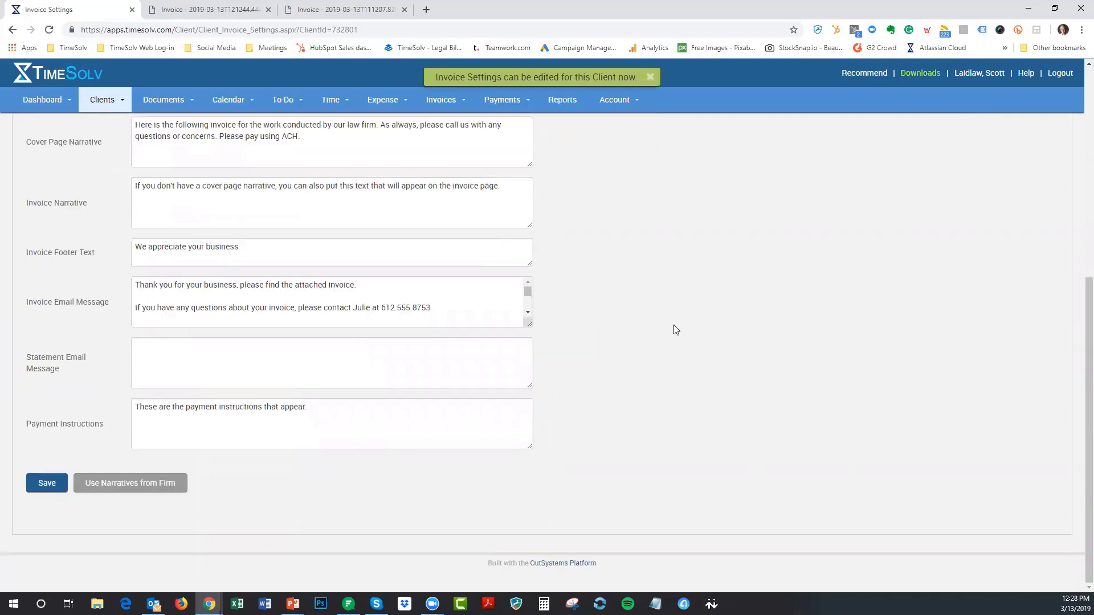
{"action": "scroll", "coordinate": [675, 330], "scroll_direction": "up", "scroll_amount": 7}
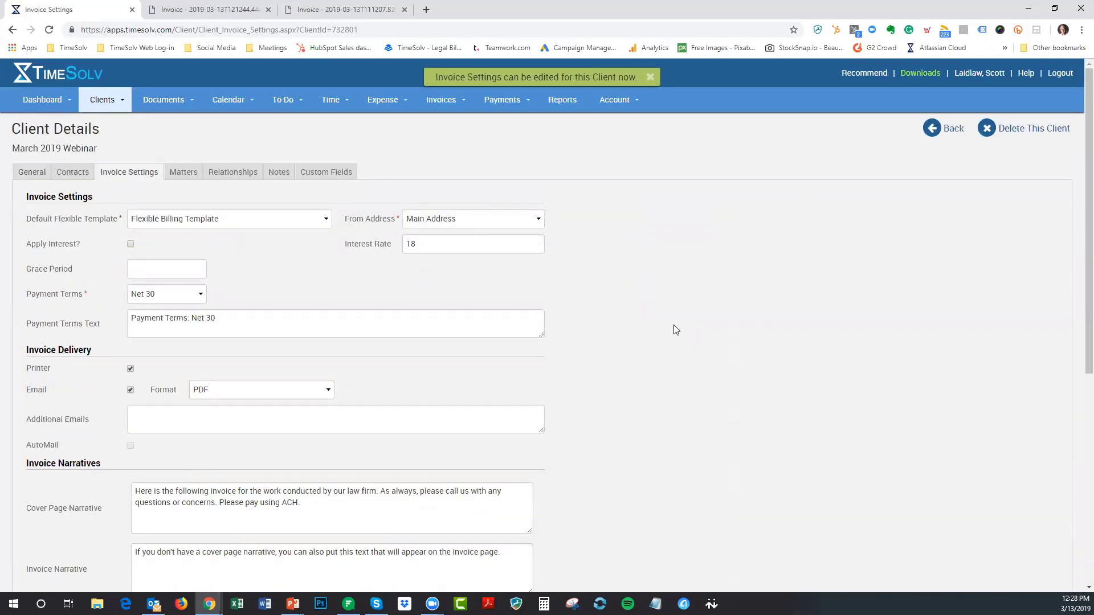
{"action": "scroll", "coordinate": [537, 450], "scroll_direction": "down", "scroll_amount": 5}
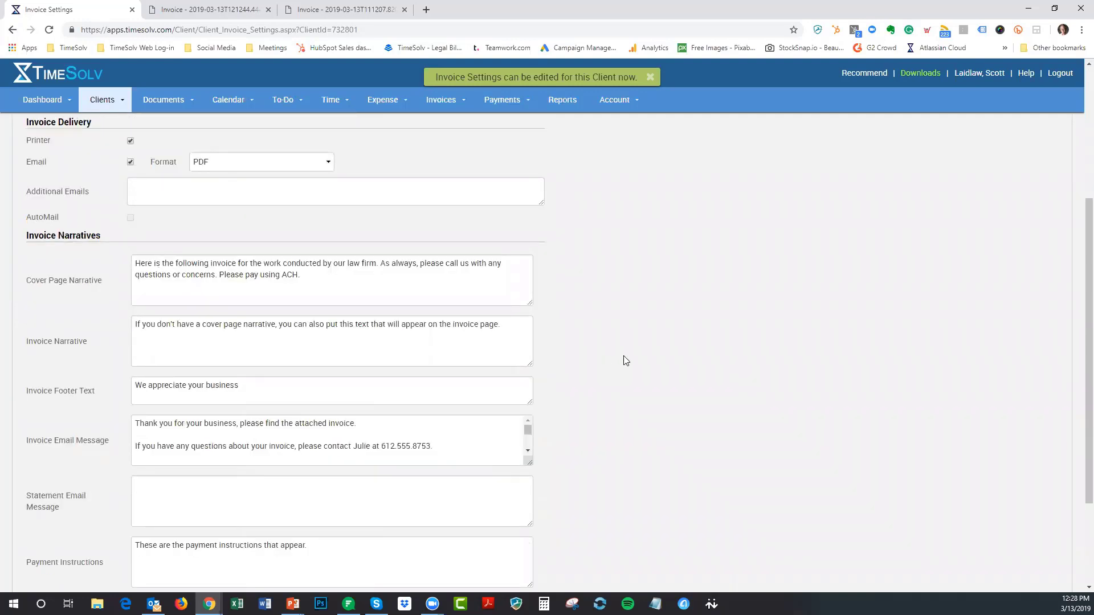
{"action": "scroll", "coordinate": [625, 359], "scroll_direction": "down", "scroll_amount": 2}
{"action": "scroll", "coordinate": [593, 398], "scroll_direction": "up", "scroll_amount": 6}
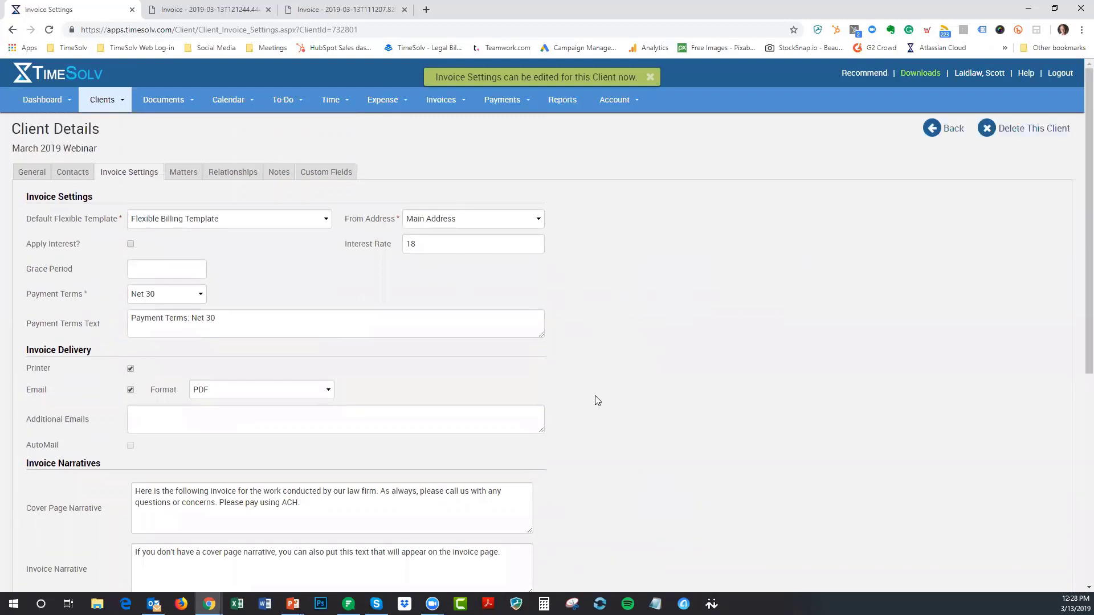
Open the invoice settings of the client's March 2019 Webinar Matter
{"action": "left_click", "coordinate": [190, 177]}
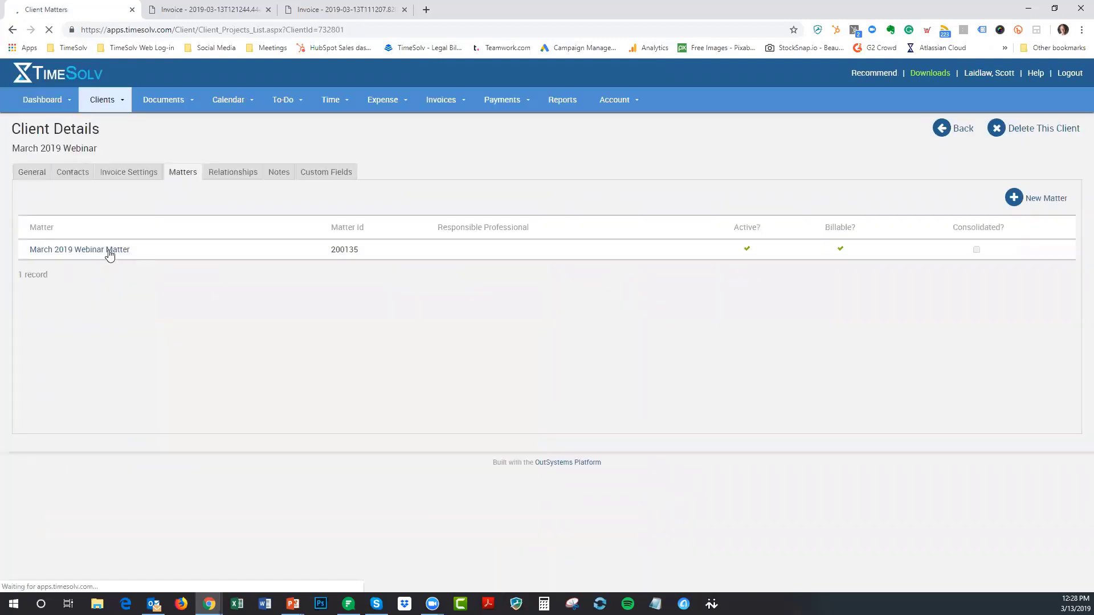
{"action": "left_click", "coordinate": [108, 252]}
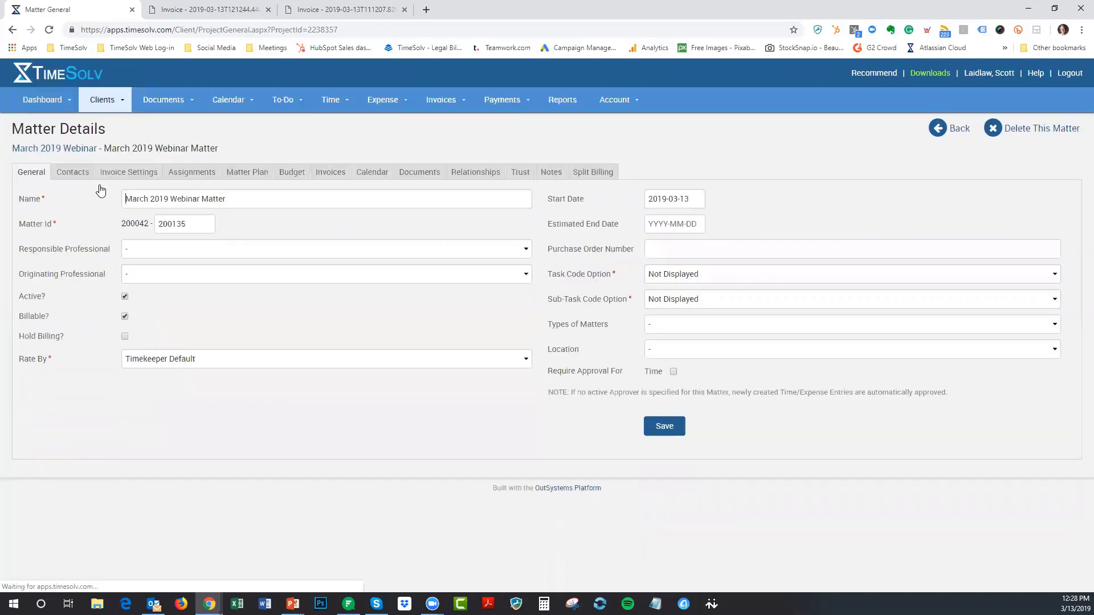
{"action": "left_click", "coordinate": [127, 174]}
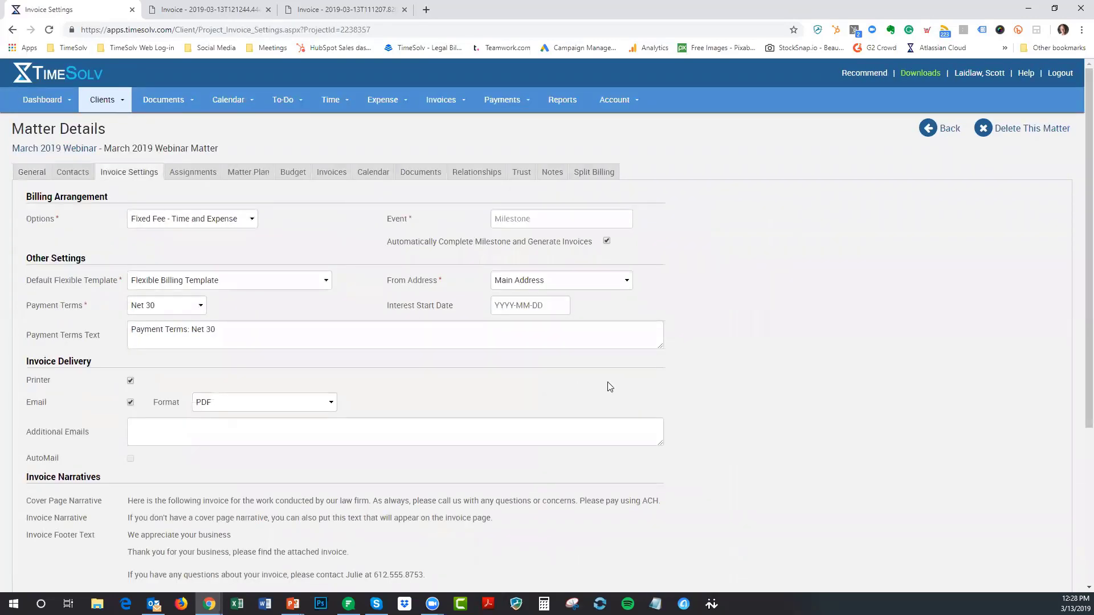
Make the invoice narratives editable for this matter and enlarge the Invoice Email Message box to show the whole message
{"action": "scroll", "coordinate": [605, 383], "scroll_direction": "down", "scroll_amount": 3}
{"action": "left_click", "coordinate": [165, 484]}
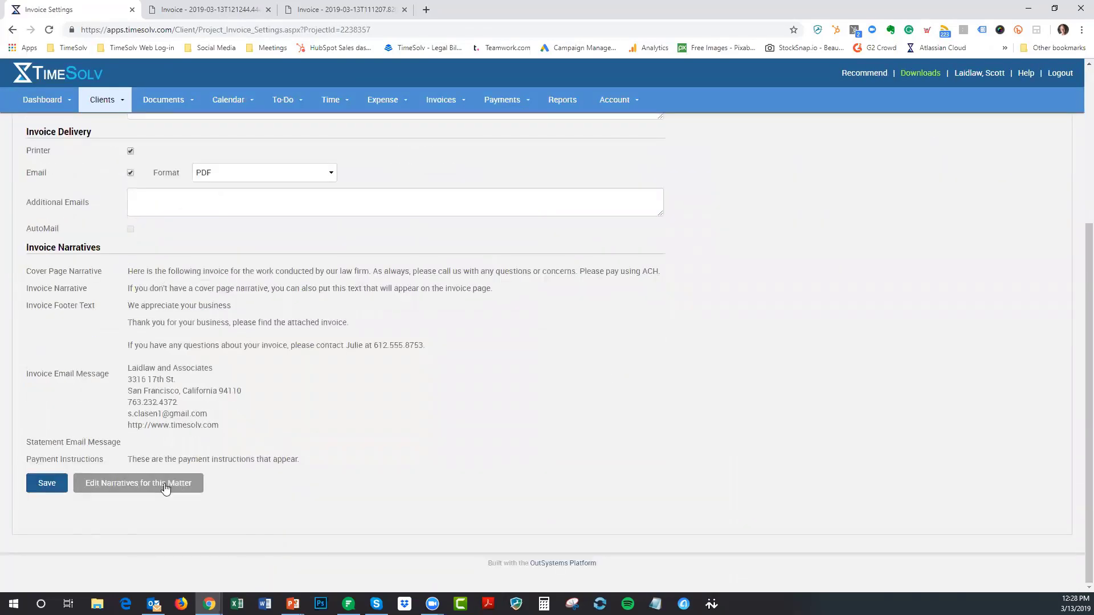
{"action": "scroll", "coordinate": [626, 378], "scroll_direction": "down", "scroll_amount": 2}
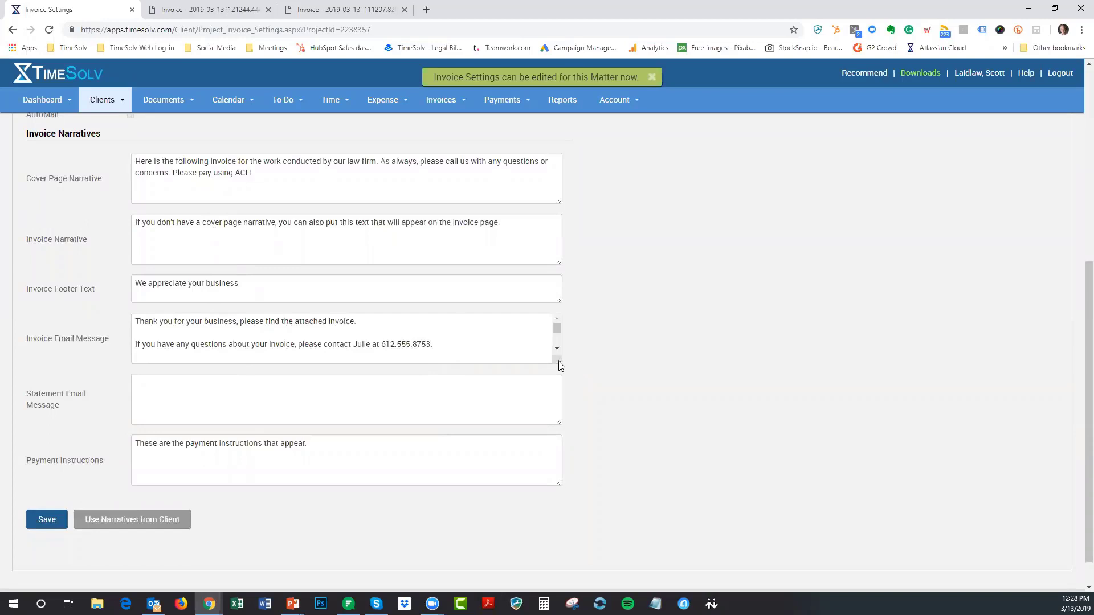
{"action": "left_click_drag", "start_coordinate": [559, 361], "coordinate": [572, 437]}
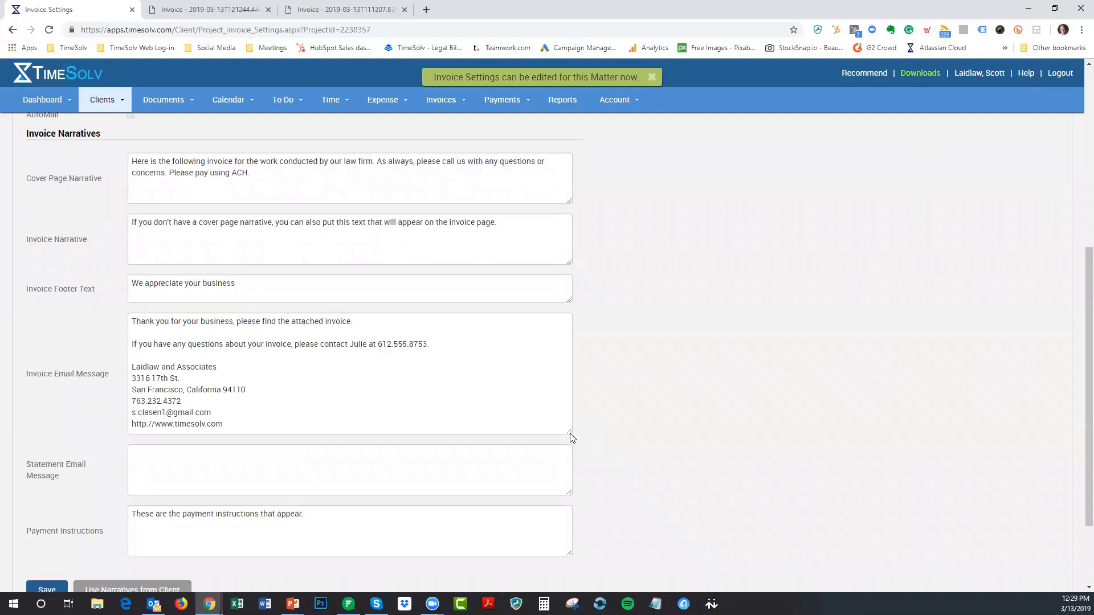
{"action": "scroll", "coordinate": [649, 296], "scroll_direction": "up", "scroll_amount": 6}
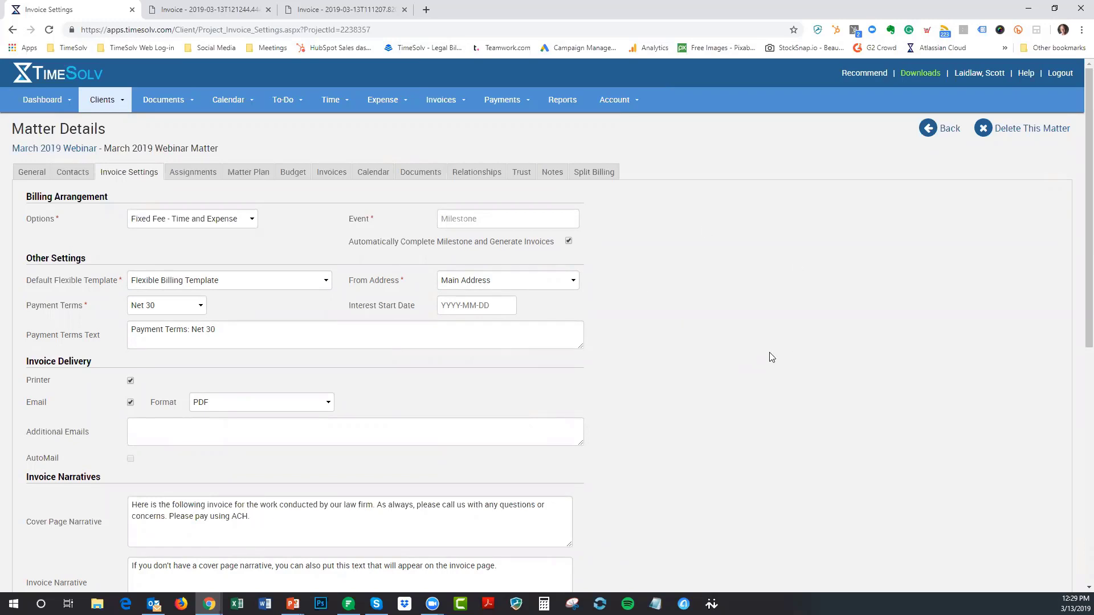
Open the draft invoice for the eAst Hampton zoning permit matter and bring up its narratives
{"action": "left_click", "coordinate": [441, 100]}
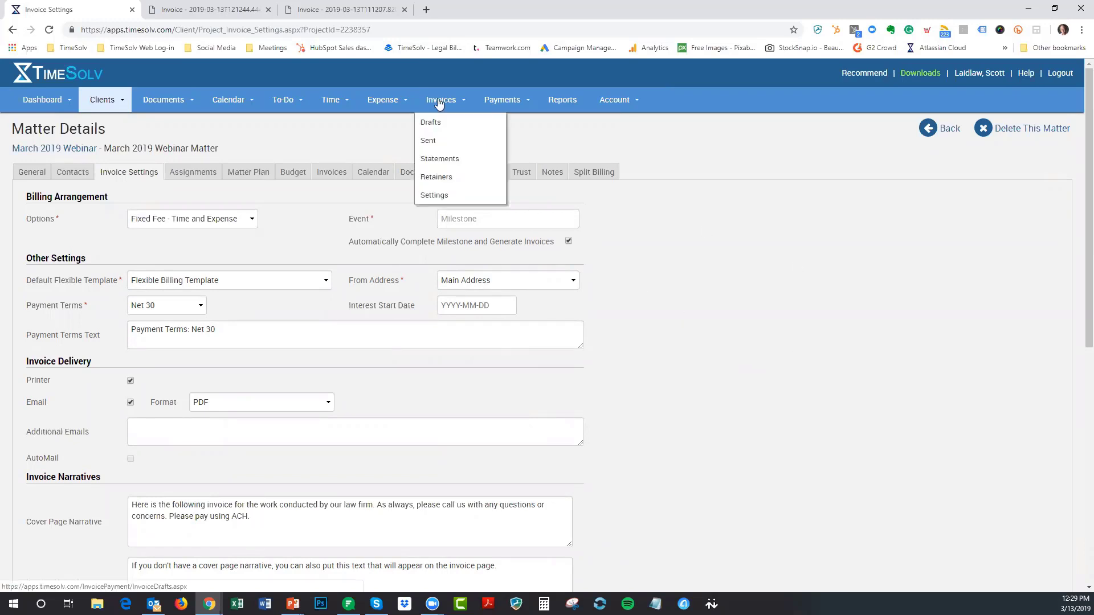
{"action": "left_click", "coordinate": [439, 128]}
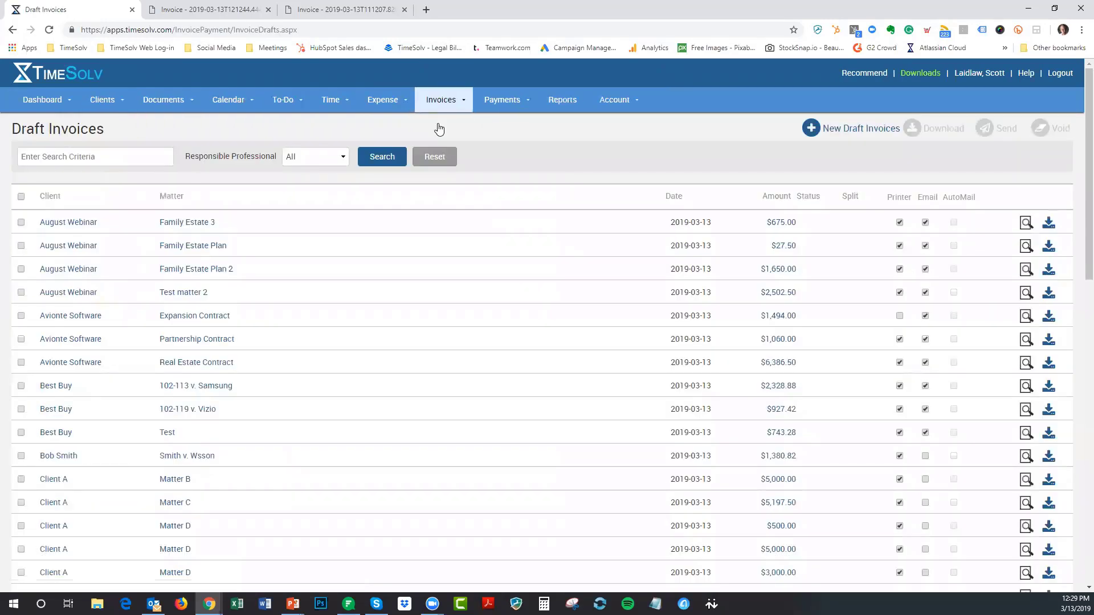
{"action": "scroll", "coordinate": [798, 370], "scroll_direction": "down", "scroll_amount": 4}
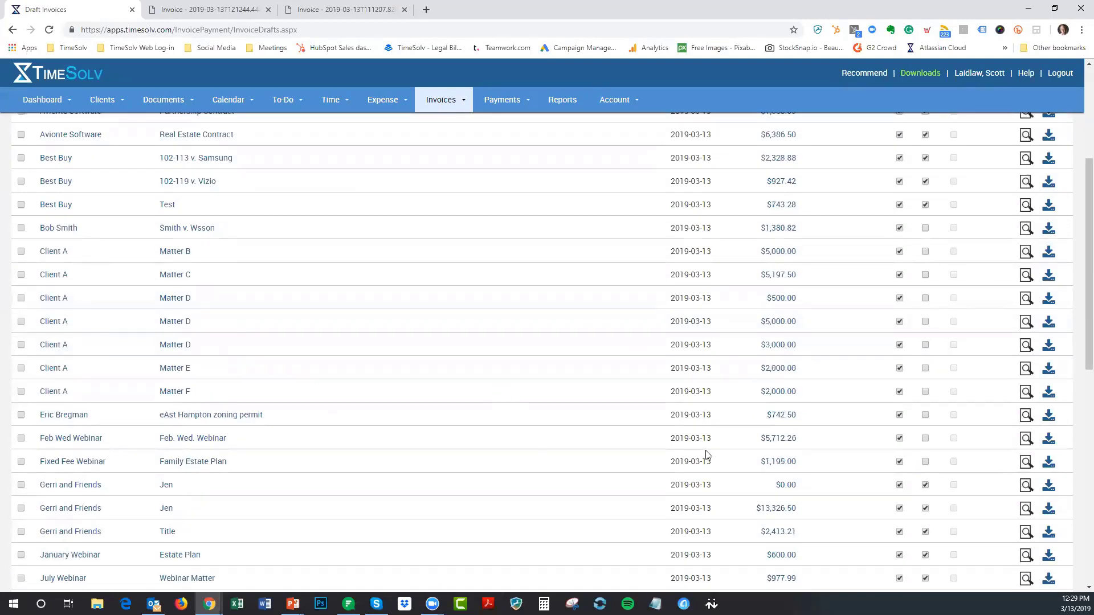
{"action": "left_click", "coordinate": [778, 417]}
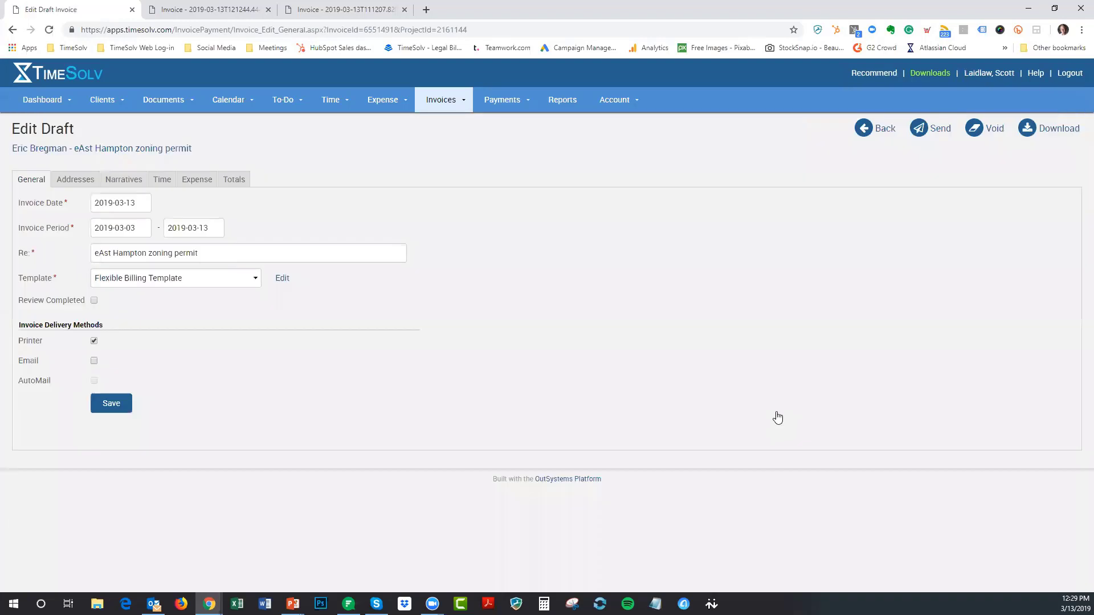
{"action": "left_click", "coordinate": [116, 181]}
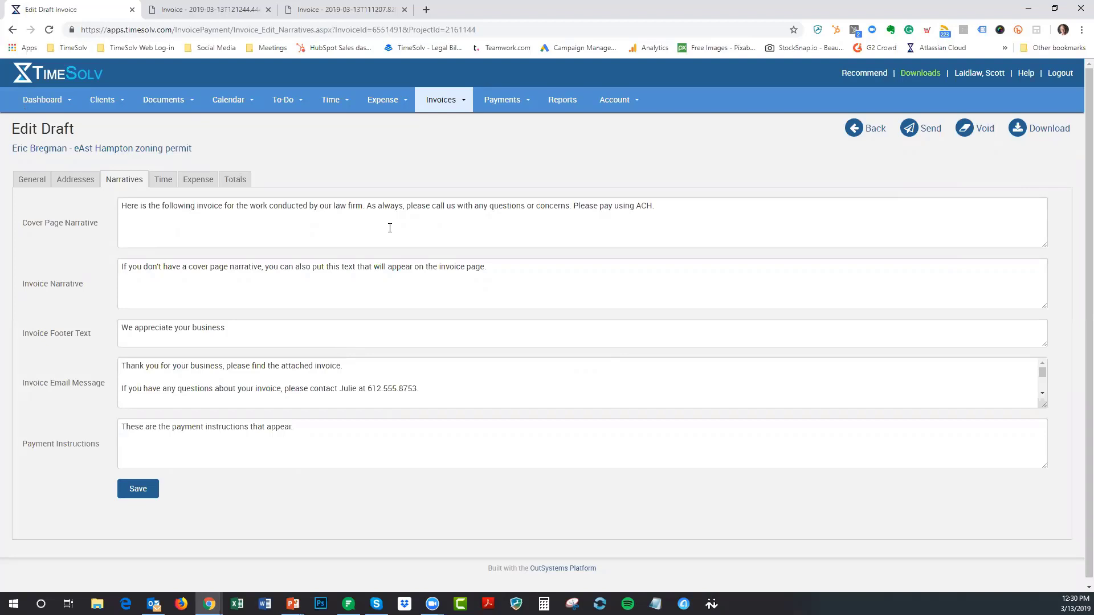
Open May Client's invoice settings from the clients and matters list and make its invoice narratives editable
{"action": "left_click", "coordinate": [104, 107]}
{"action": "left_click", "coordinate": [109, 123]}
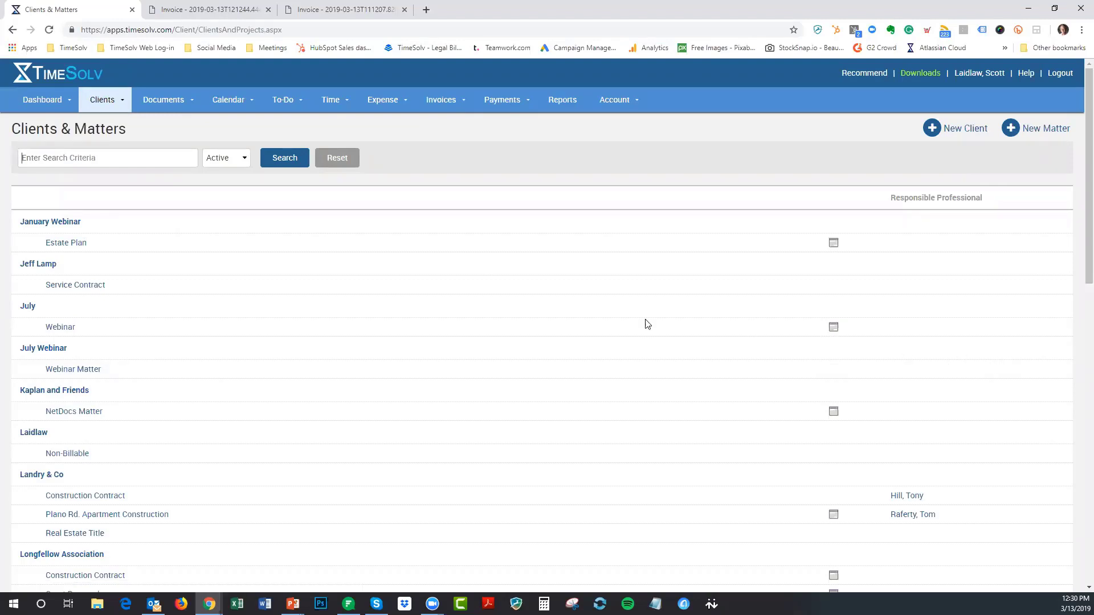
{"action": "scroll", "coordinate": [478, 337], "scroll_direction": "down", "scroll_amount": 4}
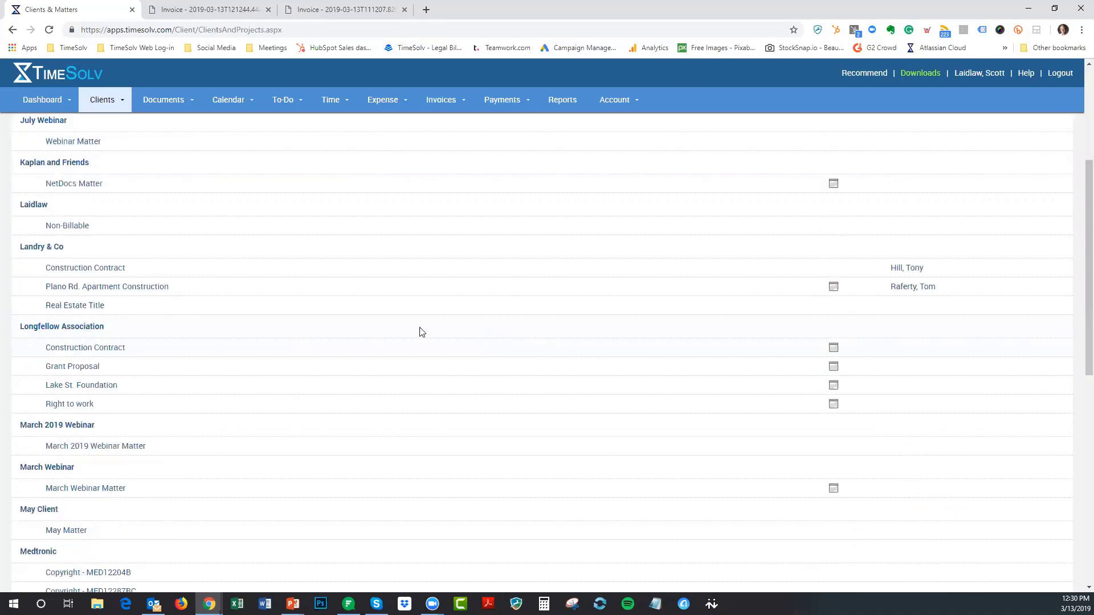
{"action": "scroll", "coordinate": [334, 326], "scroll_direction": "down", "scroll_amount": 3}
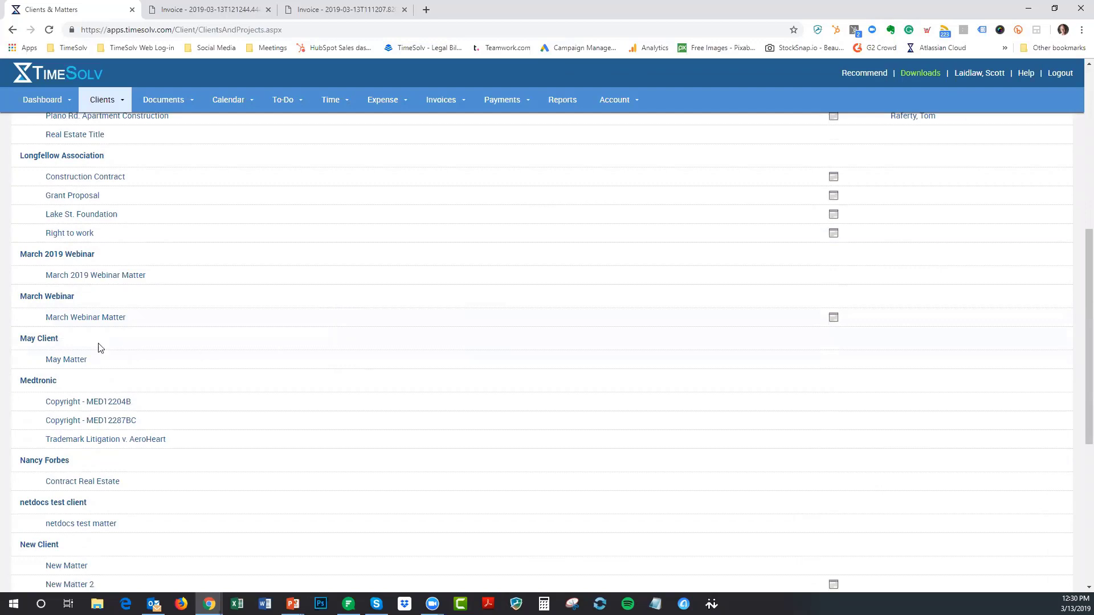
{"action": "left_click", "coordinate": [50, 340]}
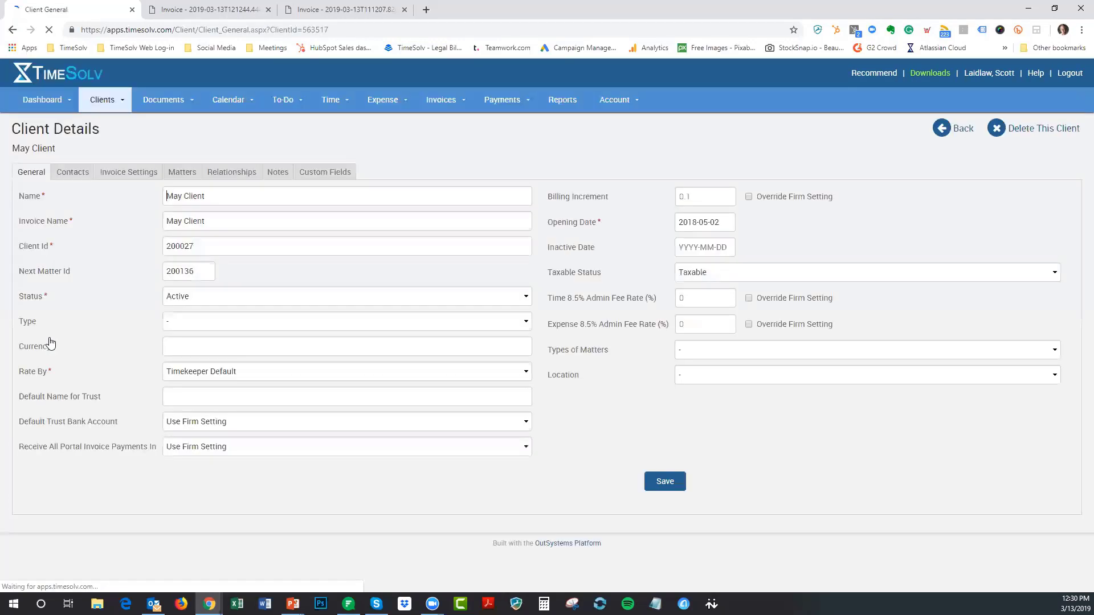
{"action": "left_click", "coordinate": [129, 172]}
{"action": "scroll", "coordinate": [288, 339], "scroll_direction": "down", "scroll_amount": 5}
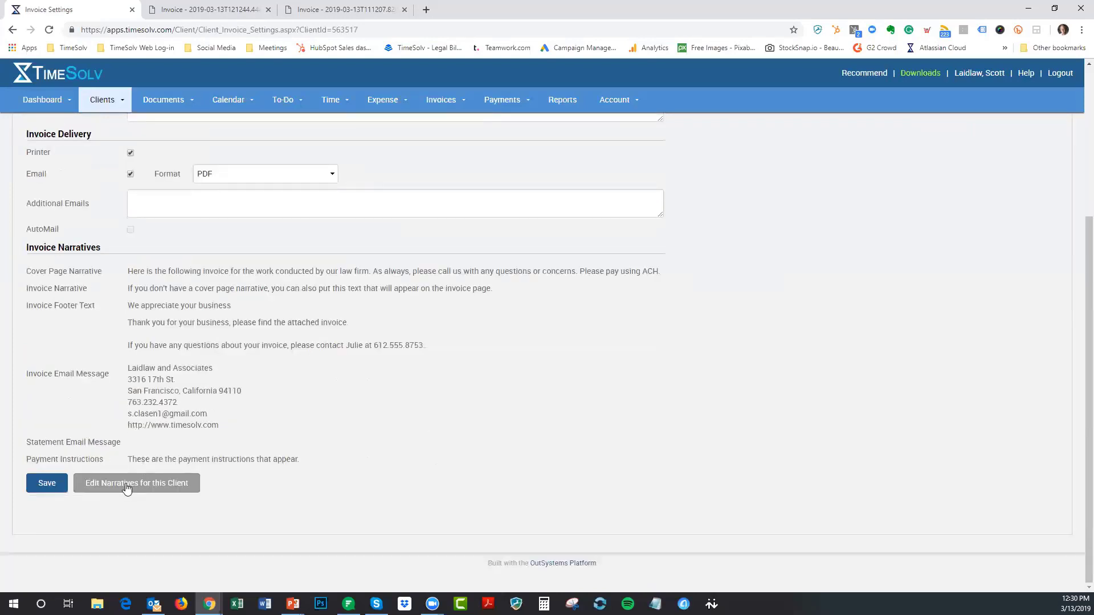
{"action": "left_click", "coordinate": [129, 484]}
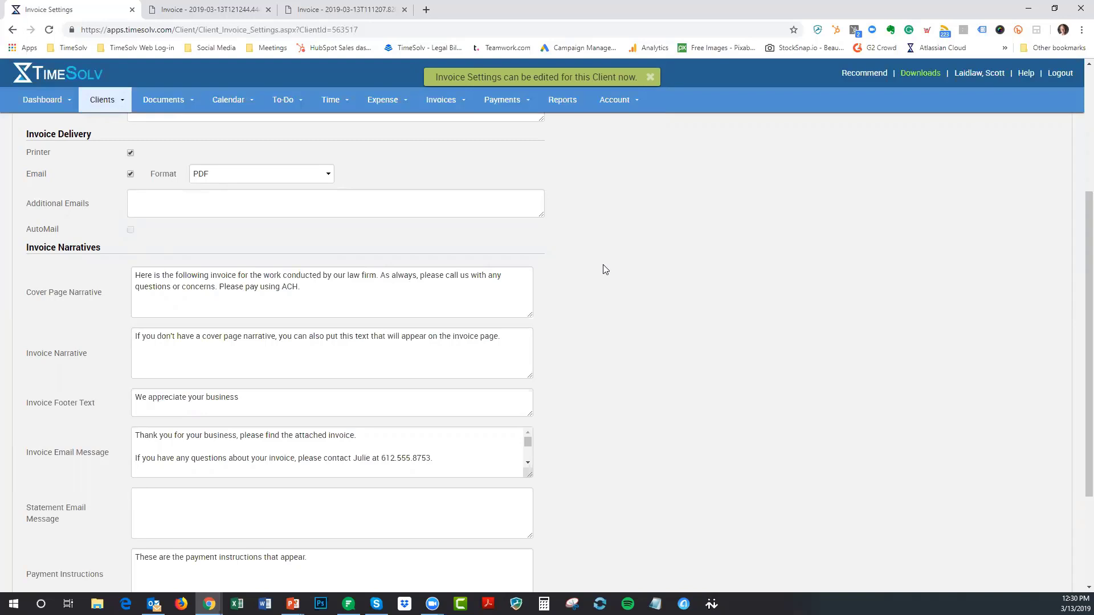
Look over May Client's invoice settings, contacts and general details
{"action": "scroll", "coordinate": [604, 268], "scroll_direction": "up", "scroll_amount": 4}
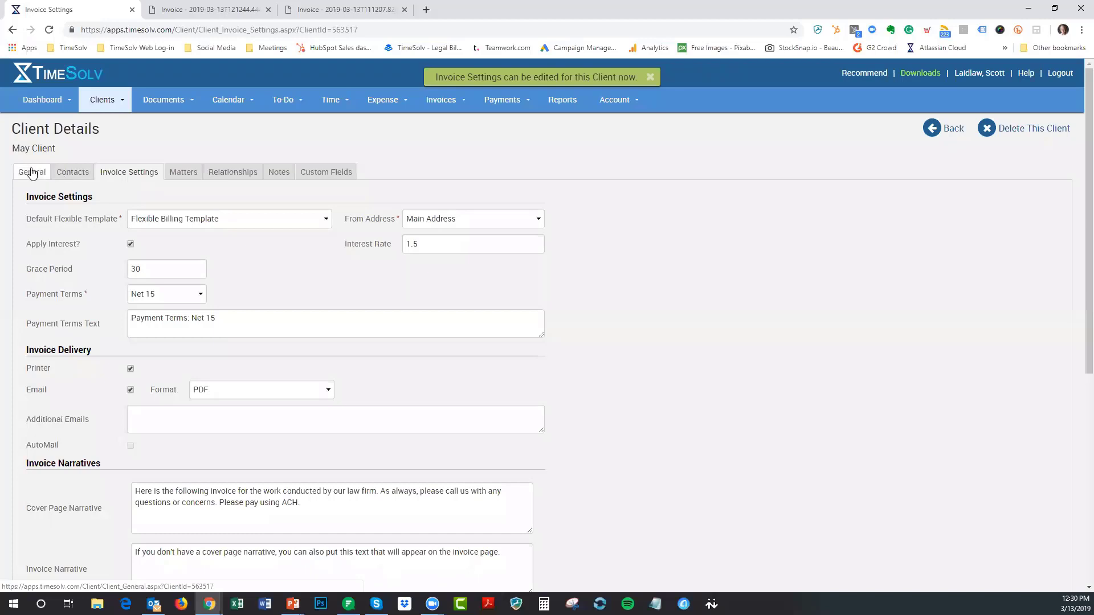
{"action": "left_click", "coordinate": [66, 179]}
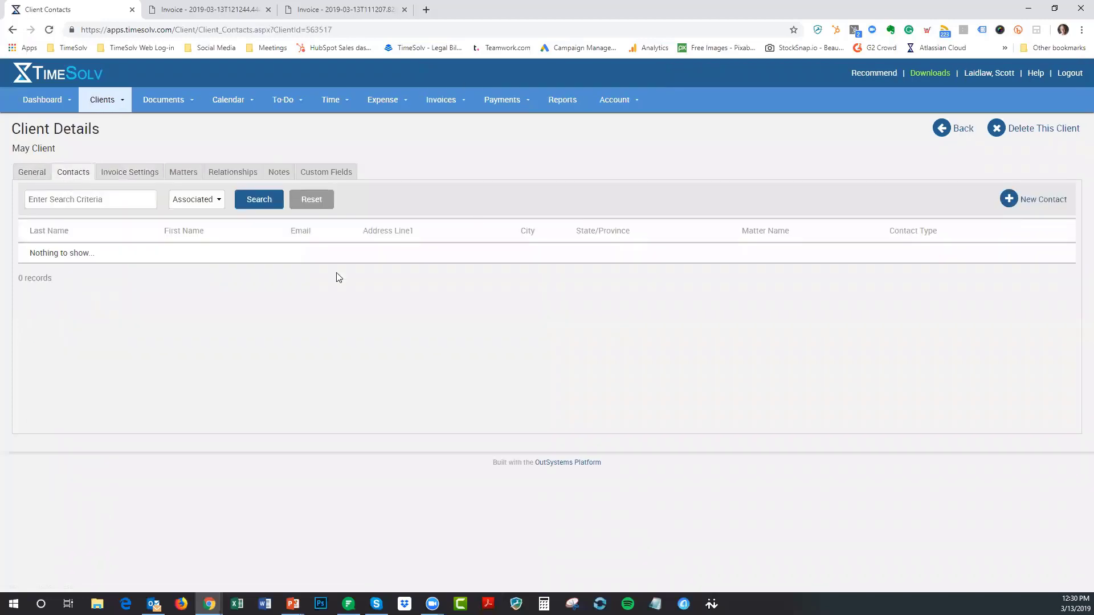
{"action": "left_click", "coordinate": [34, 177]}
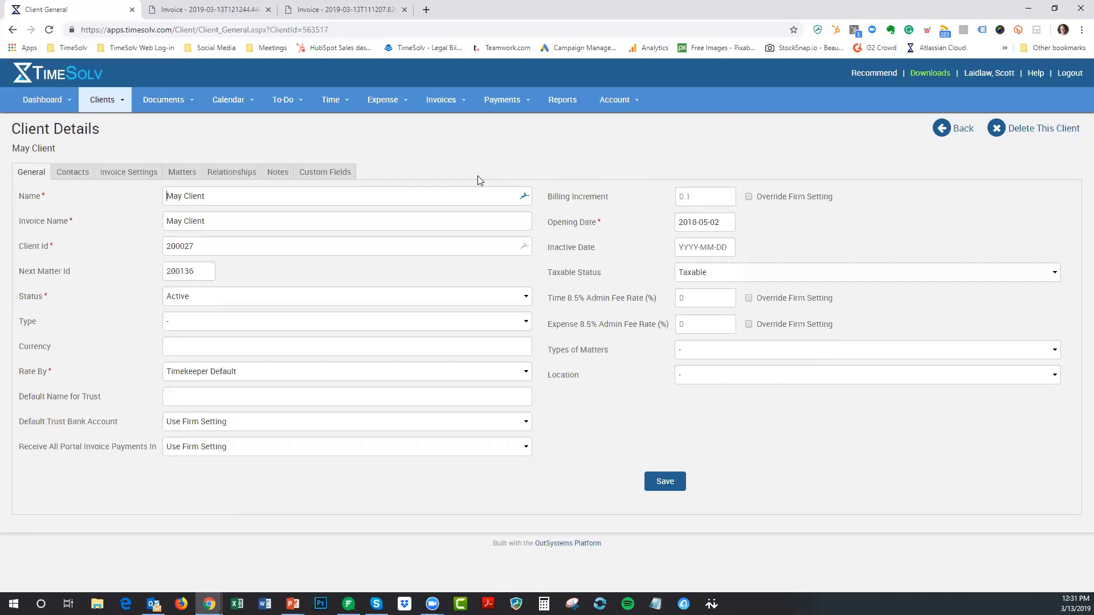
Switch to the PowerPoint slide show and advance to the Tip #5 slide on setting up tax/admin fee
{"action": "left_click", "coordinate": [293, 604]}
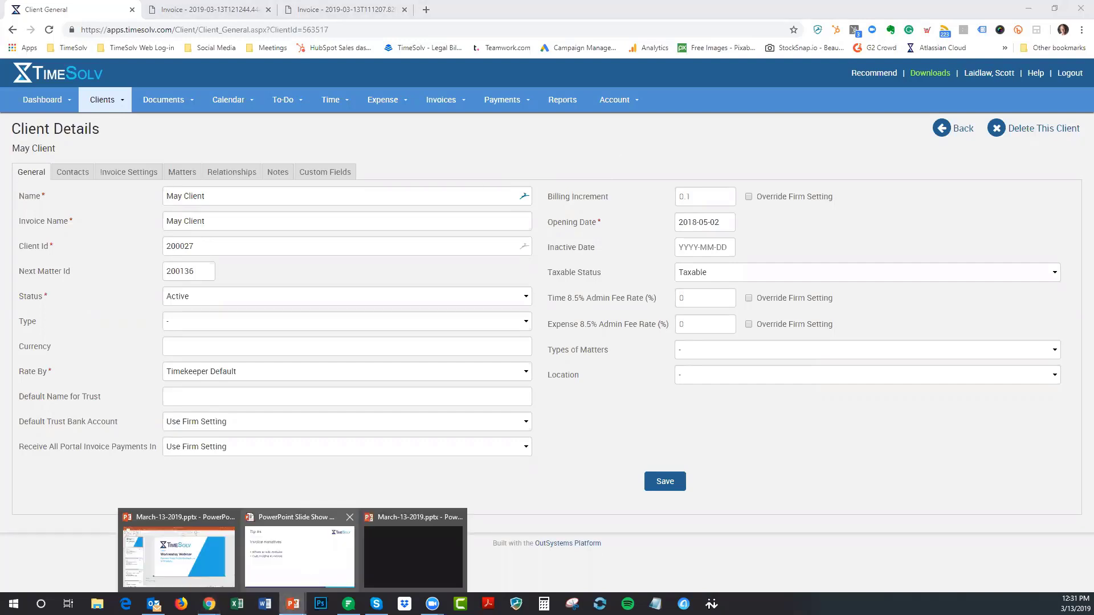
{"action": "left_click", "coordinate": [310, 556]}
{"action": "left_click", "coordinate": [642, 394]}
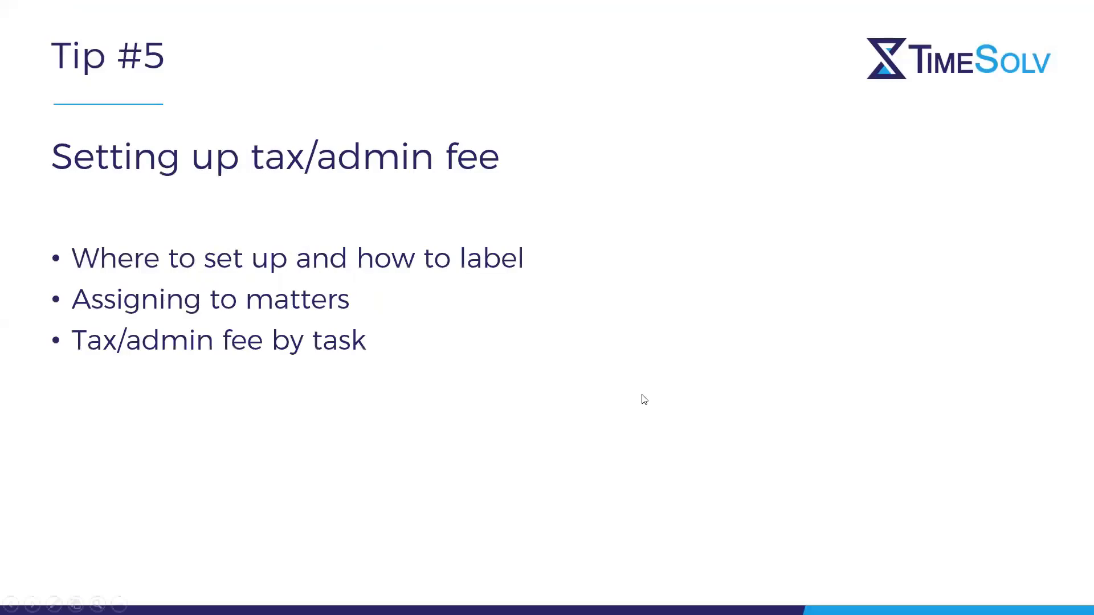
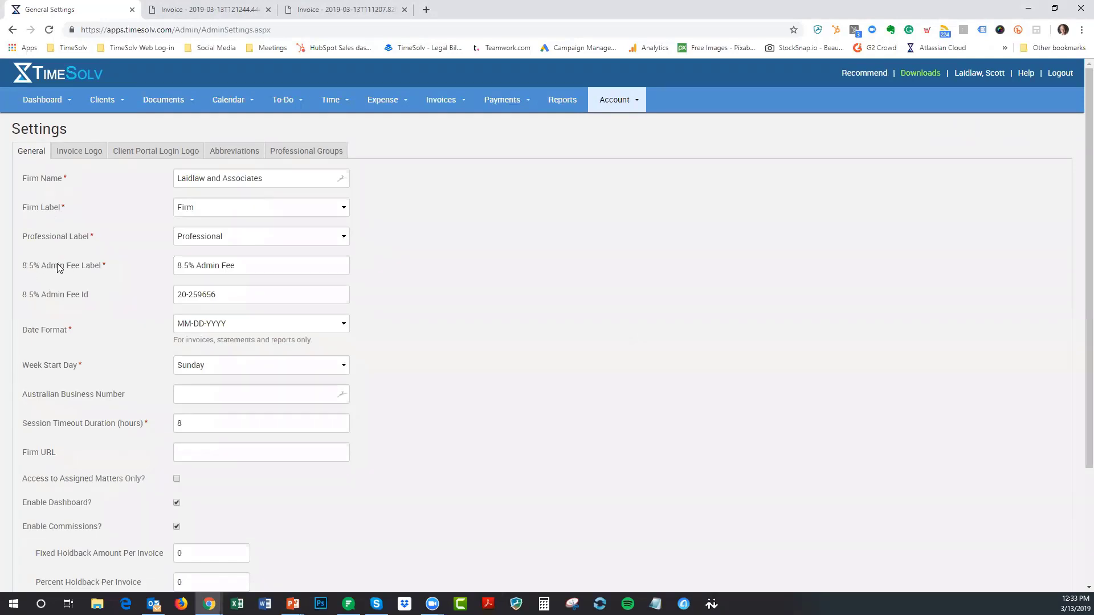
Change the 8.5% Admin Fee label in the firm's general account settings to "6% Sales Tax" and save
{"action": "left_click_drag", "start_coordinate": [254, 267], "coordinate": [178, 265]}
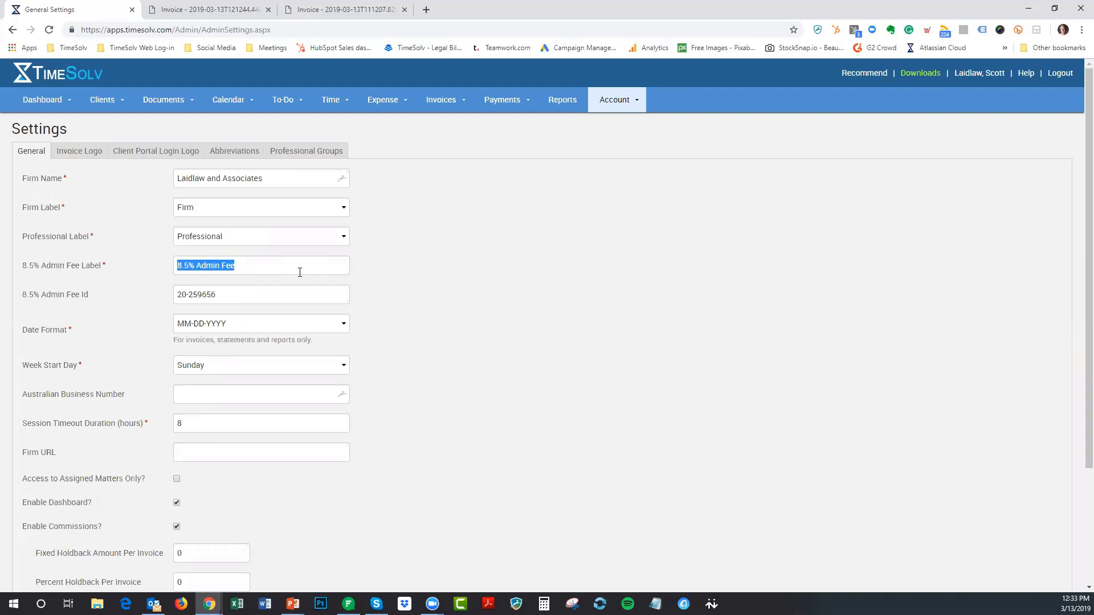
{"action": "type", "text": "6"}
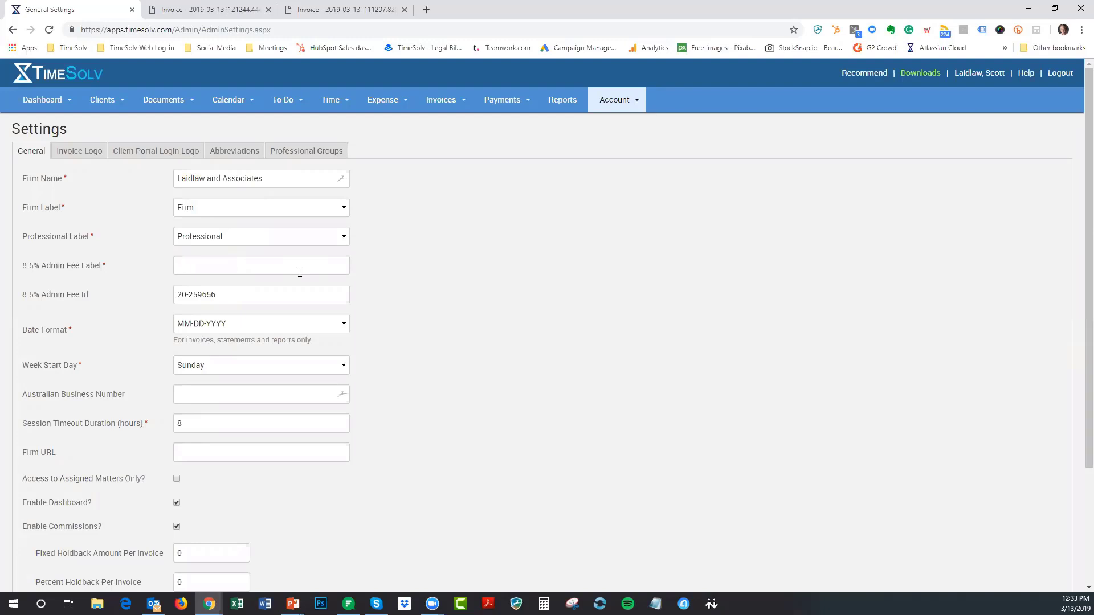
{"action": "type", "text": "% Sales Tax"}
{"action": "scroll", "coordinate": [420, 359], "scroll_direction": "down", "scroll_amount": 3}
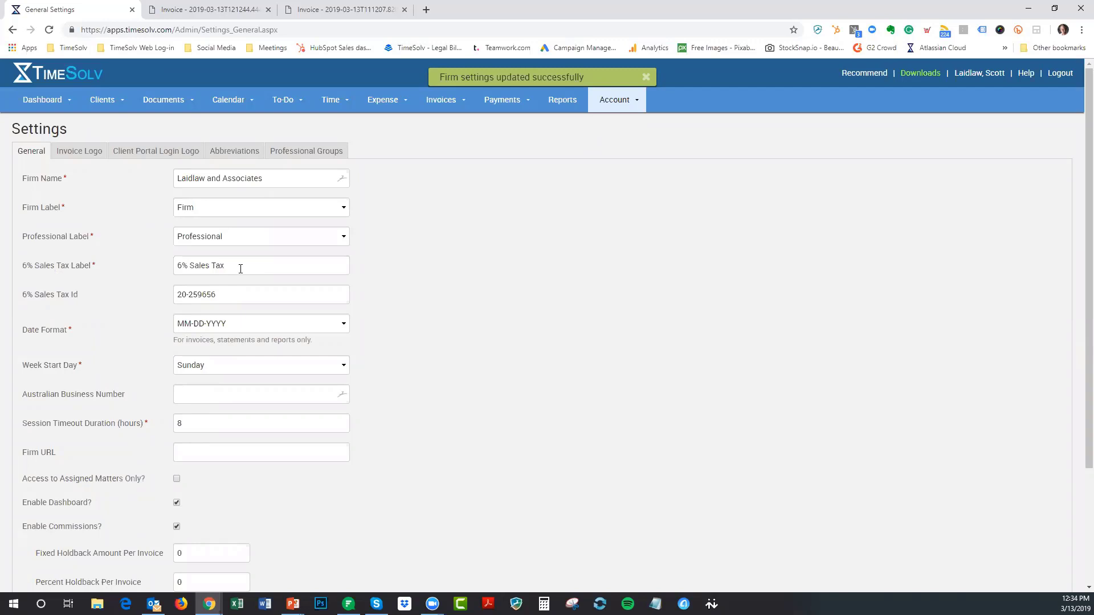
Highlight the tax label text and its percentage in the firm settings for review
{"action": "left_click_drag", "start_coordinate": [232, 266], "coordinate": [176, 266]}
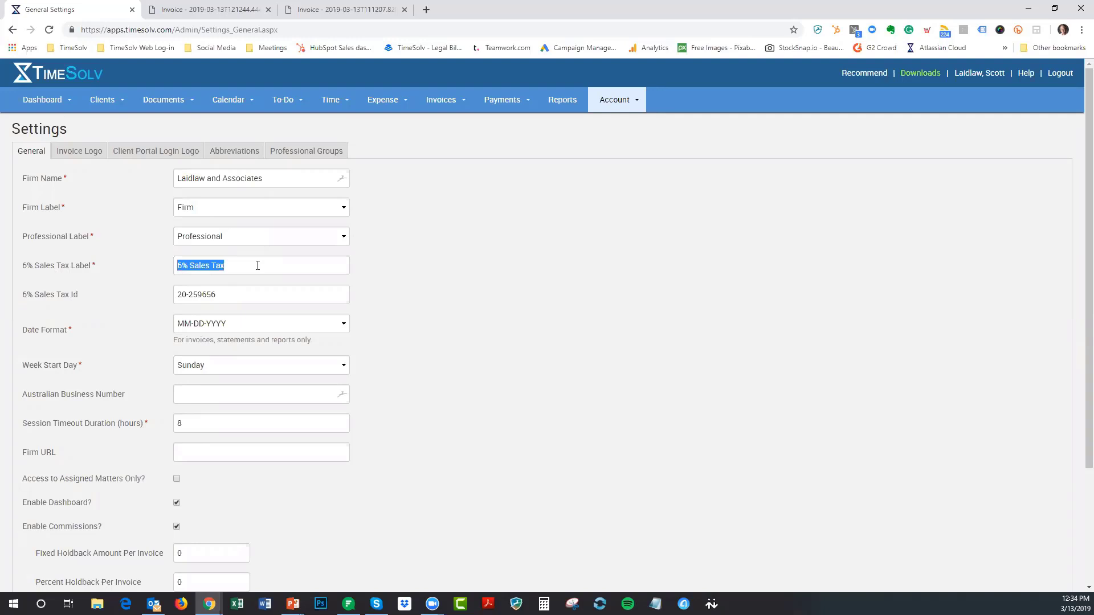
{"action": "left_click", "coordinate": [190, 265]}
{"action": "left_click_drag", "start_coordinate": [176, 265], "coordinate": [186, 265]}
{"action": "left_click", "coordinate": [246, 267]}
Set the firm's time sales tax rate to 6% in the time settings and save
{"action": "left_click", "coordinate": [335, 99]}
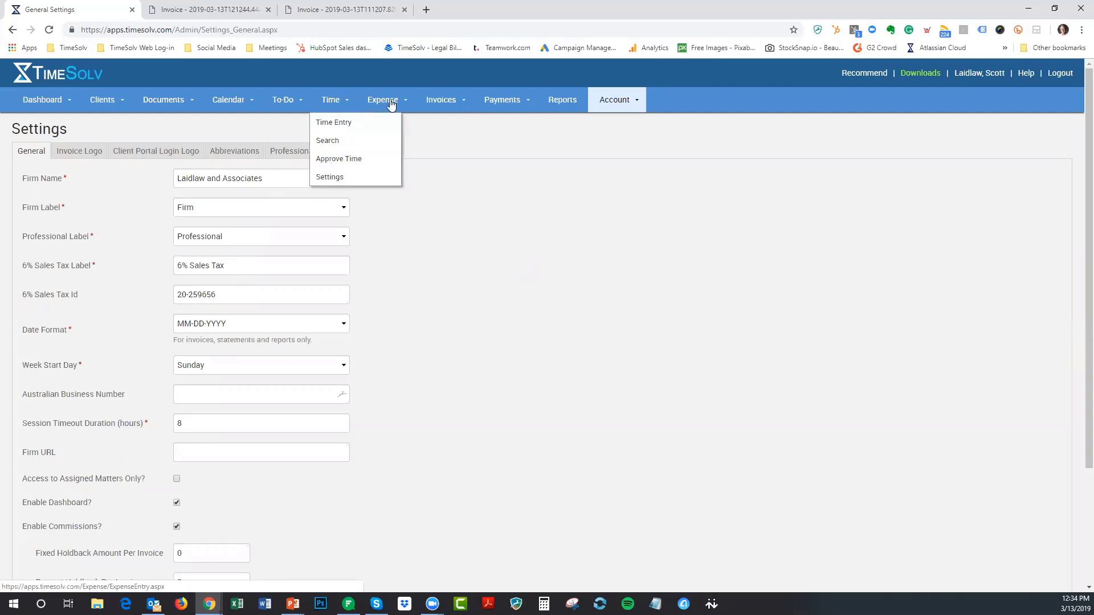
{"action": "left_click", "coordinate": [325, 179]}
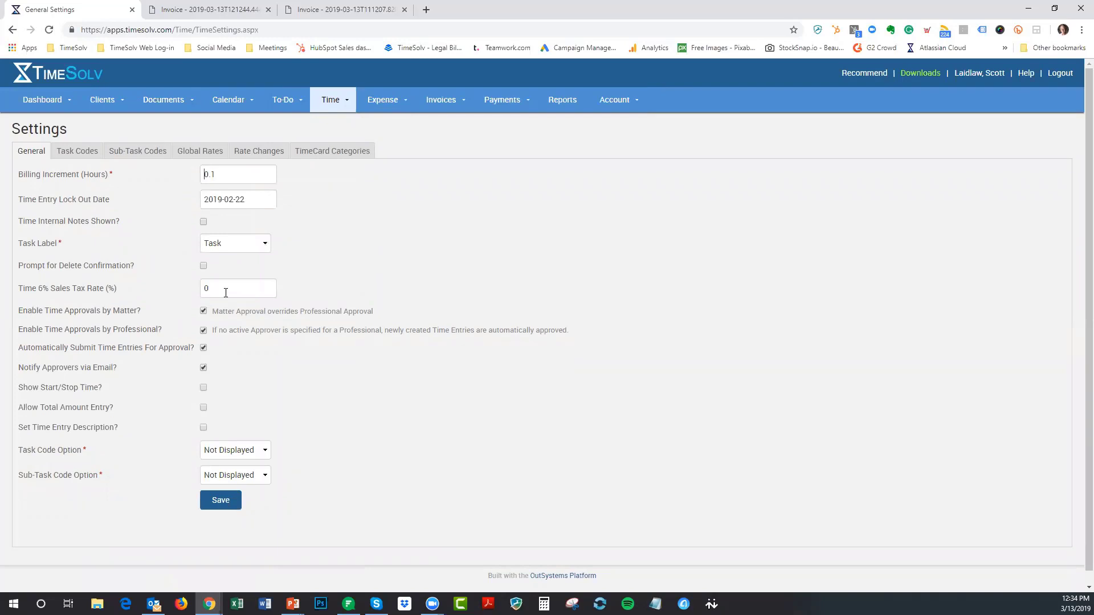
{"action": "left_click_drag", "start_coordinate": [212, 289], "coordinate": [200, 291]}
{"action": "type", "text": "6"}
{"action": "left_click", "coordinate": [225, 501]}
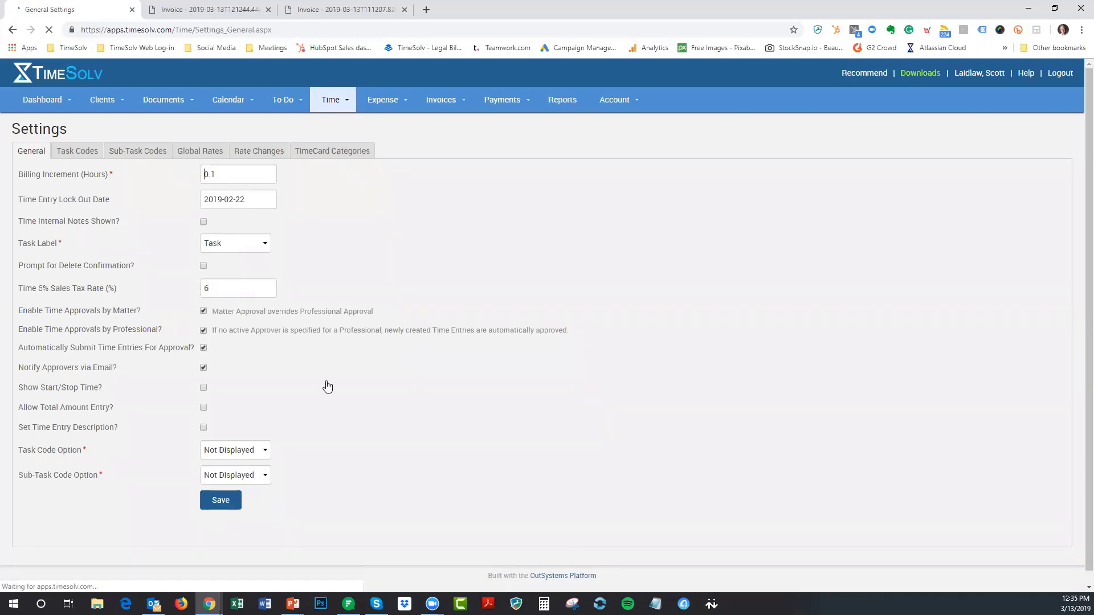
Set the expense tax rate to 6% in the expense settings and save
{"action": "left_click", "coordinate": [383, 100]}
{"action": "left_click", "coordinate": [382, 178]}
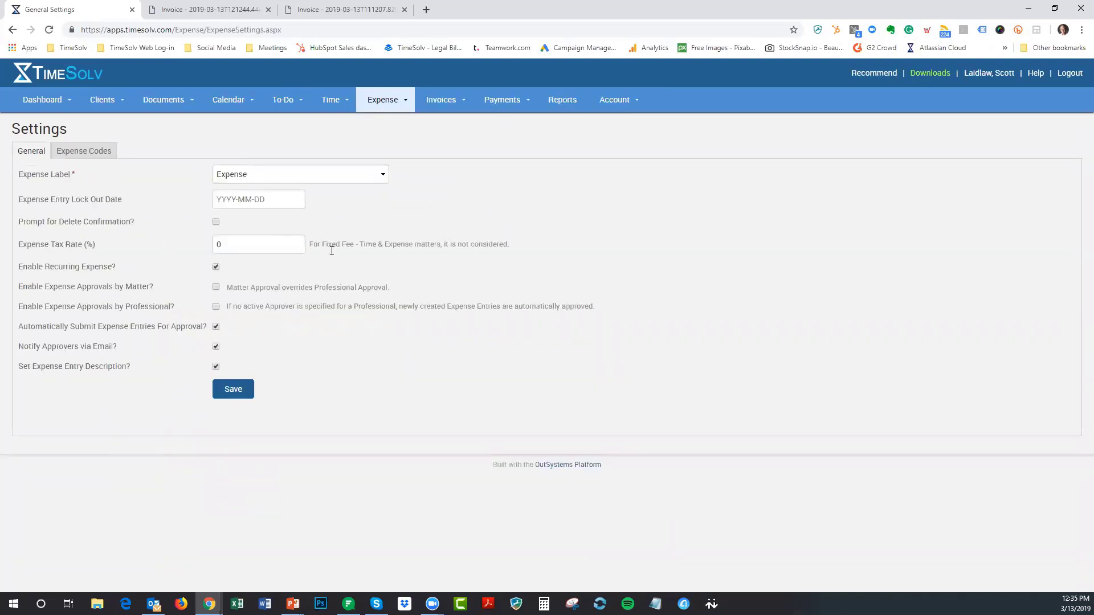
{"action": "left_click_drag", "start_coordinate": [251, 245], "coordinate": [209, 246]}
{"action": "type", "text": "6"}
{"action": "left_click", "coordinate": [232, 388]}
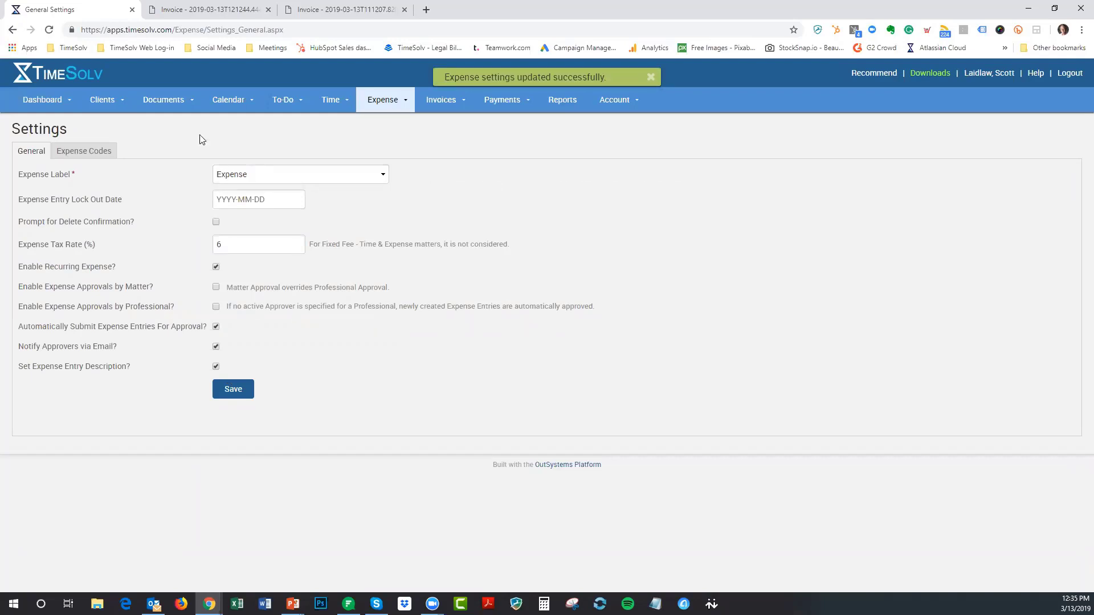
Set the default Taxable Status to Taxable in the general client settings and save
{"action": "left_click", "coordinate": [101, 99]}
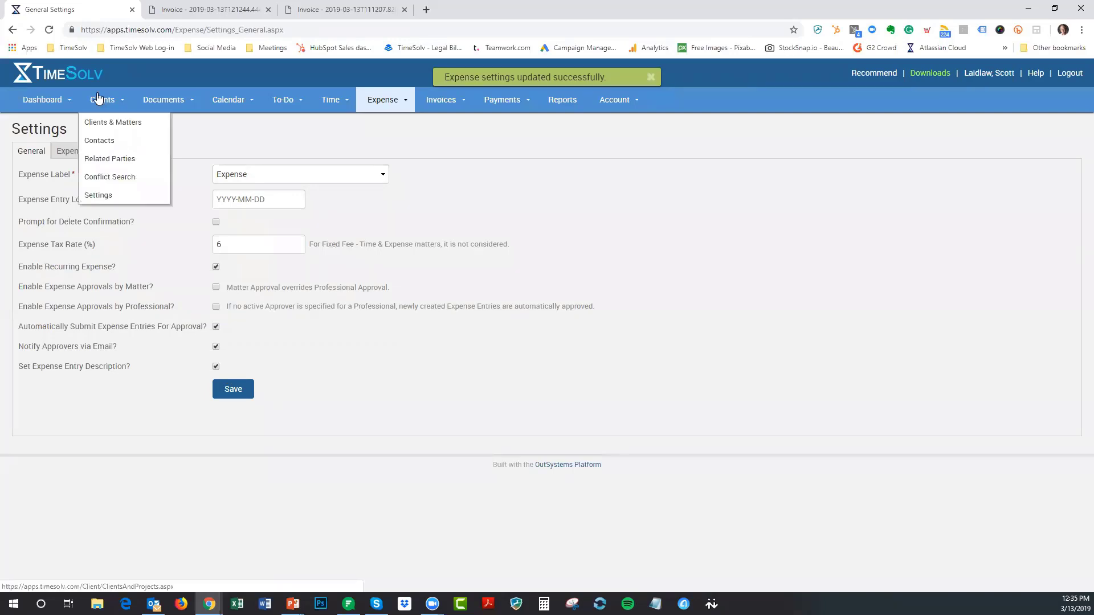
{"action": "left_click", "coordinate": [108, 196]}
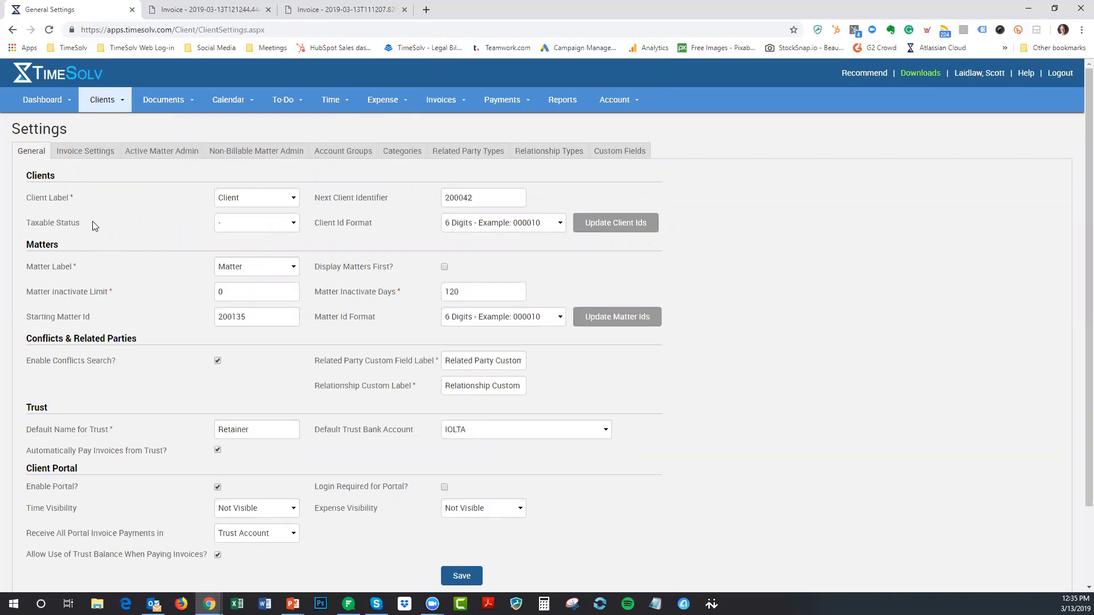
{"action": "left_click", "coordinate": [276, 225]}
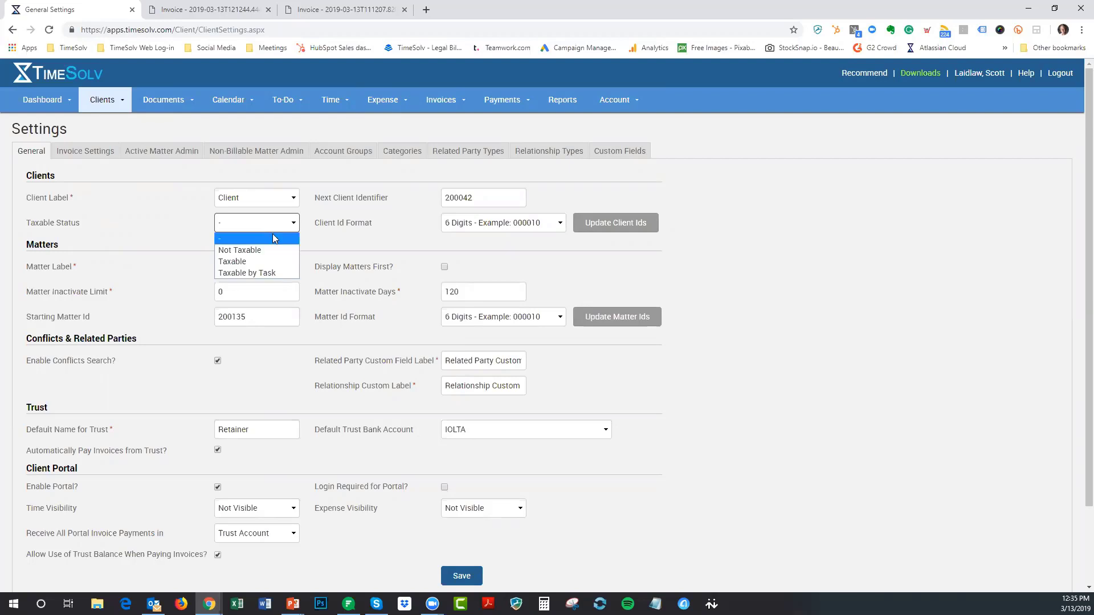
{"action": "left_click", "coordinate": [262, 261]}
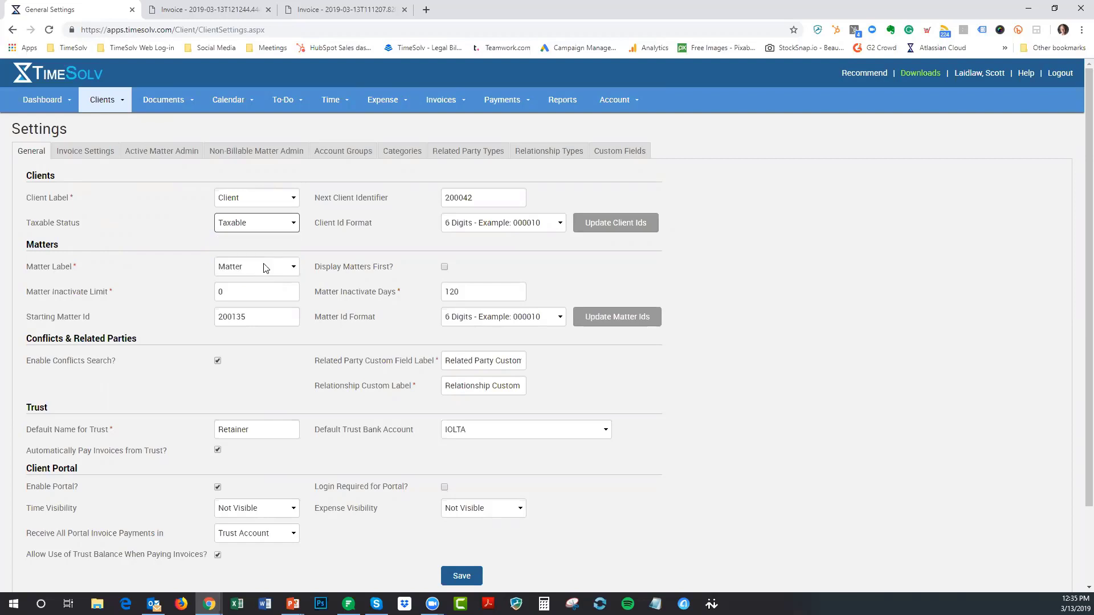
{"action": "left_click", "coordinate": [252, 225]}
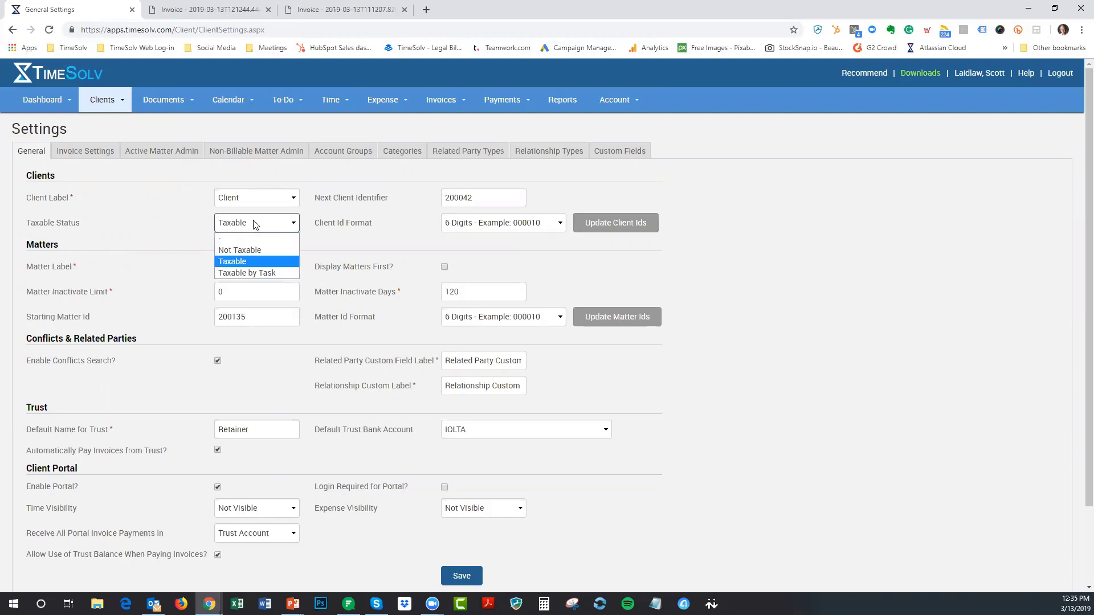
{"action": "left_click", "coordinate": [258, 262]}
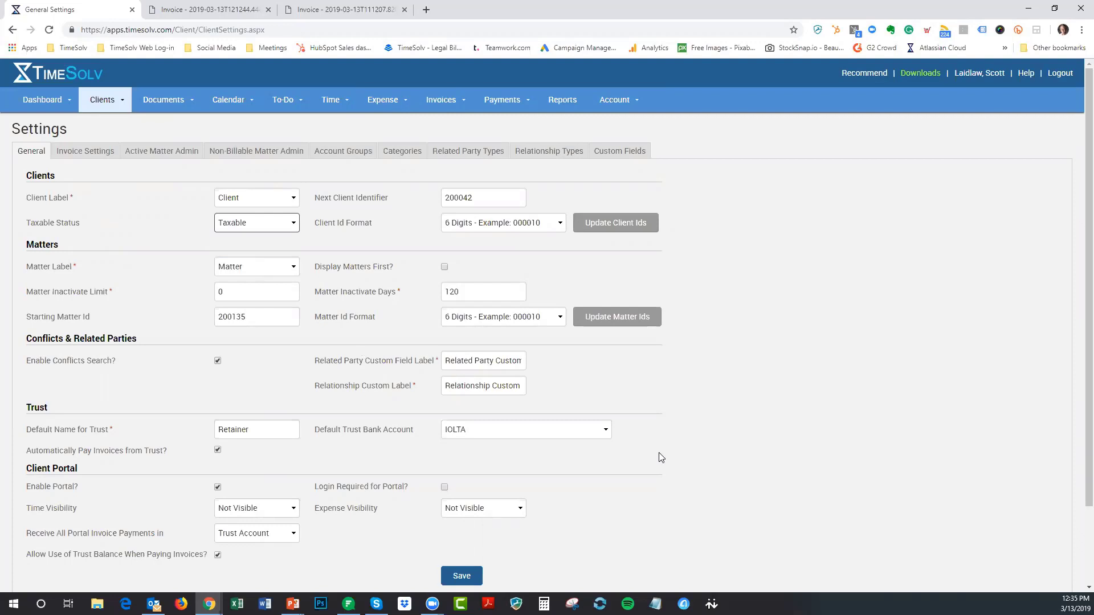
{"action": "left_click", "coordinate": [473, 577]}
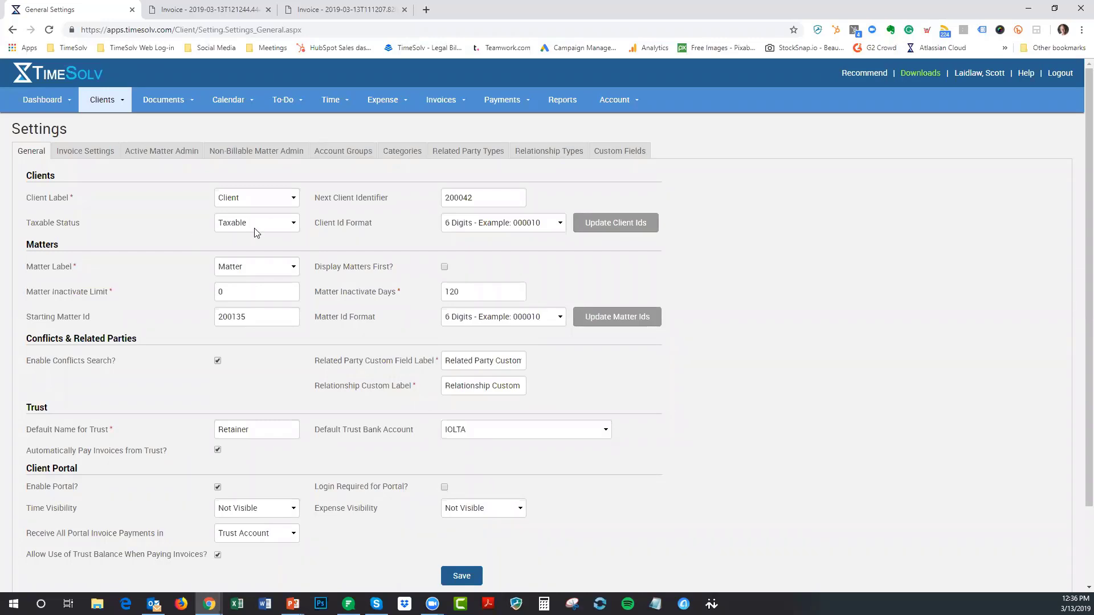
{"action": "scroll", "coordinate": [479, 336], "scroll_direction": "down", "scroll_amount": 2}
{"action": "left_click", "coordinate": [462, 483]}
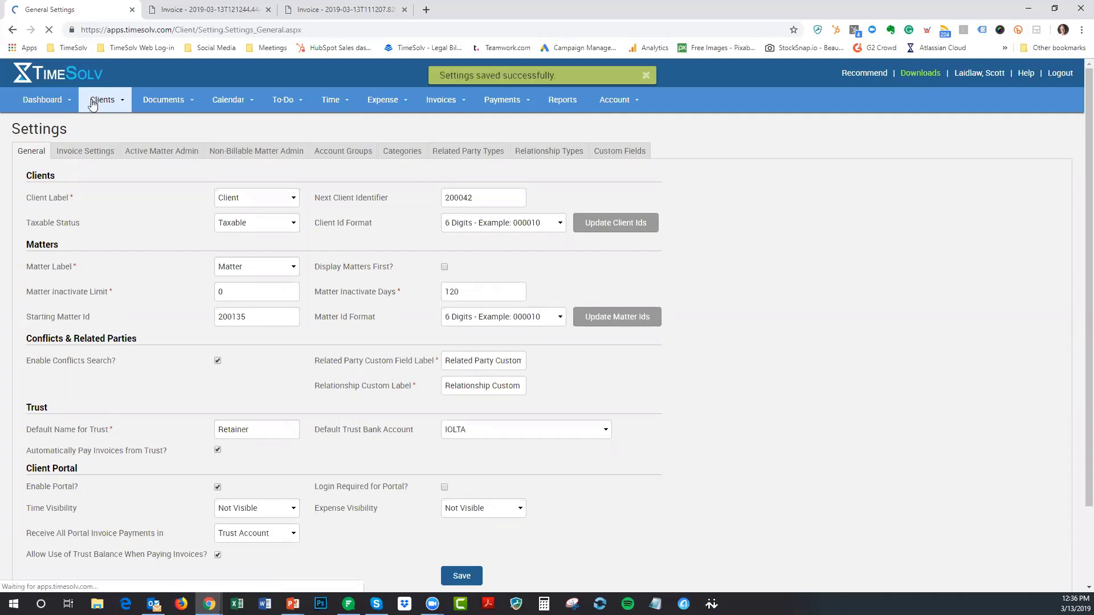
Open the March 2019 Webinar client's details and set its Taxable Status to Taxable
{"action": "mouse_move", "coordinate": [104, 100]}
{"action": "left_click", "coordinate": [111, 119]}
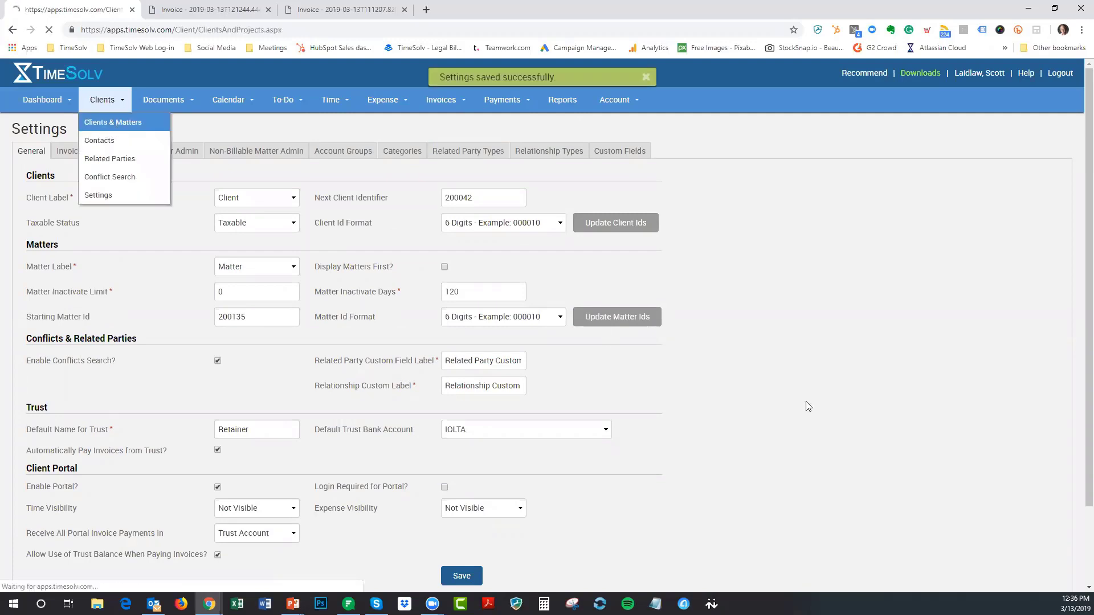
{"action": "scroll", "coordinate": [872, 403], "scroll_direction": "down", "scroll_amount": 10}
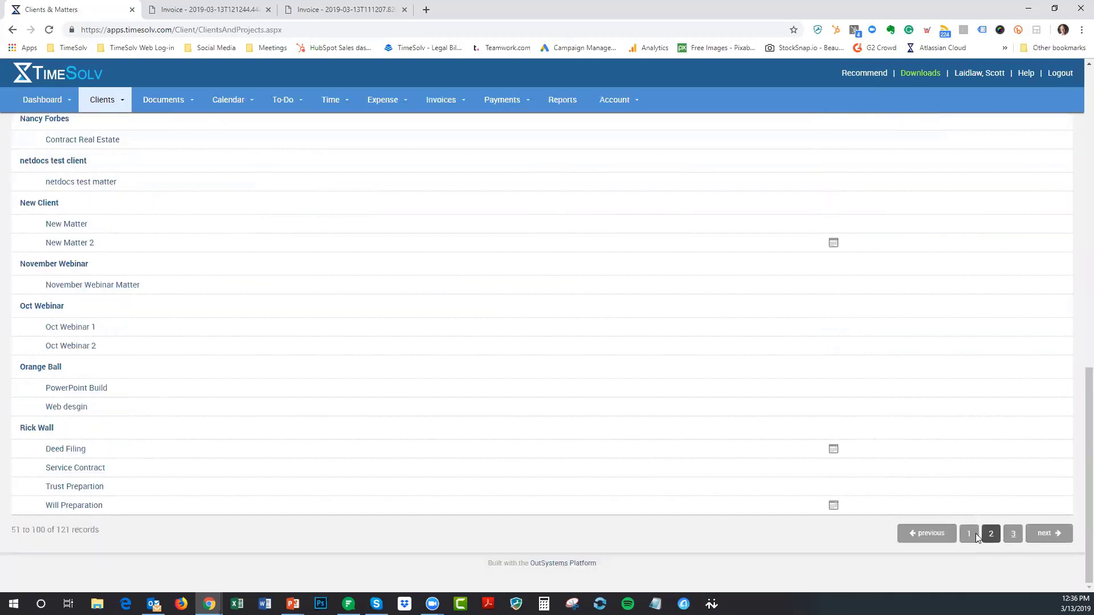
{"action": "scroll", "coordinate": [203, 404], "scroll_direction": "up", "scroll_amount": 5}
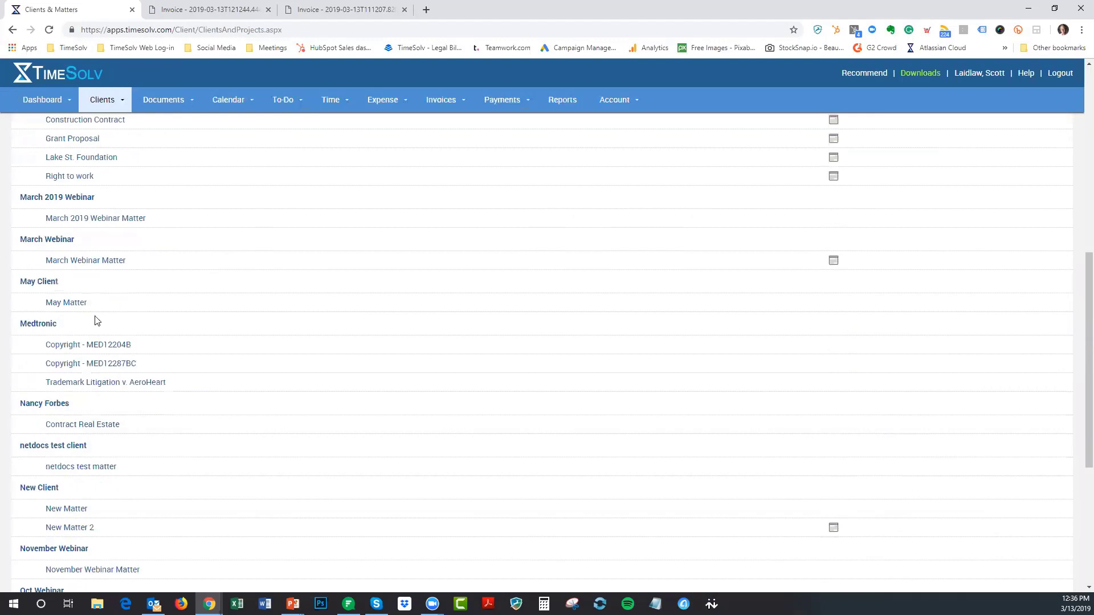
{"action": "left_click", "coordinate": [80, 198]}
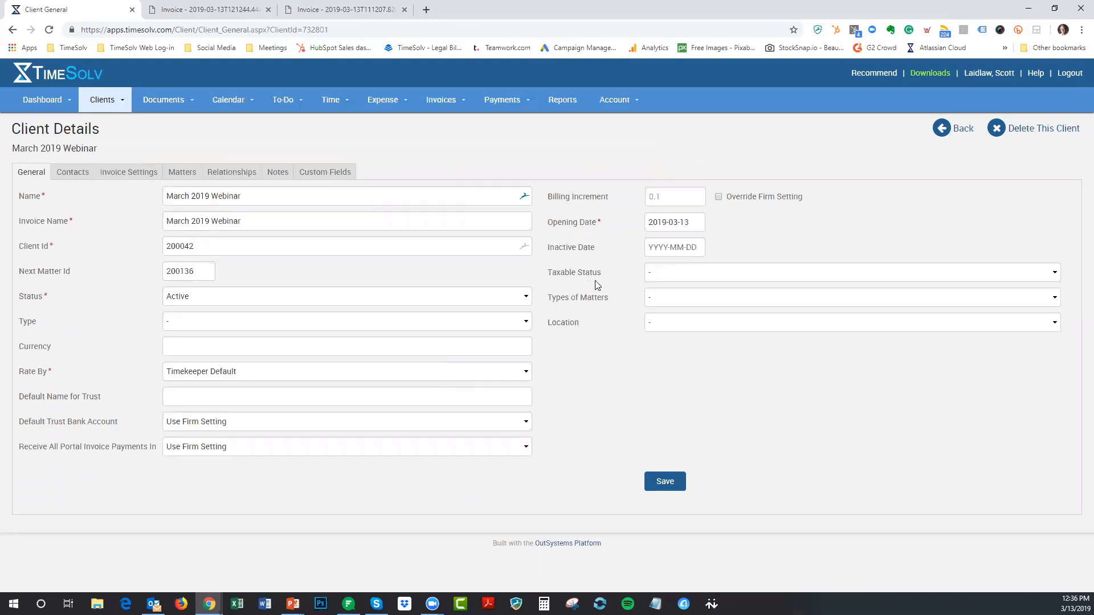
{"action": "left_click", "coordinate": [714, 273]}
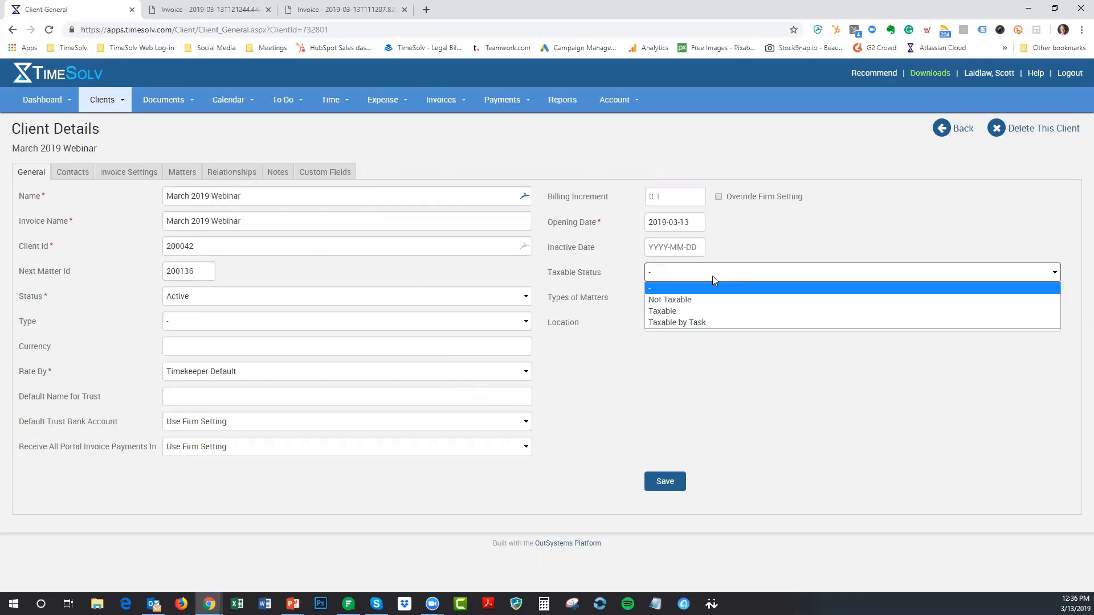
{"action": "left_click", "coordinate": [670, 312]}
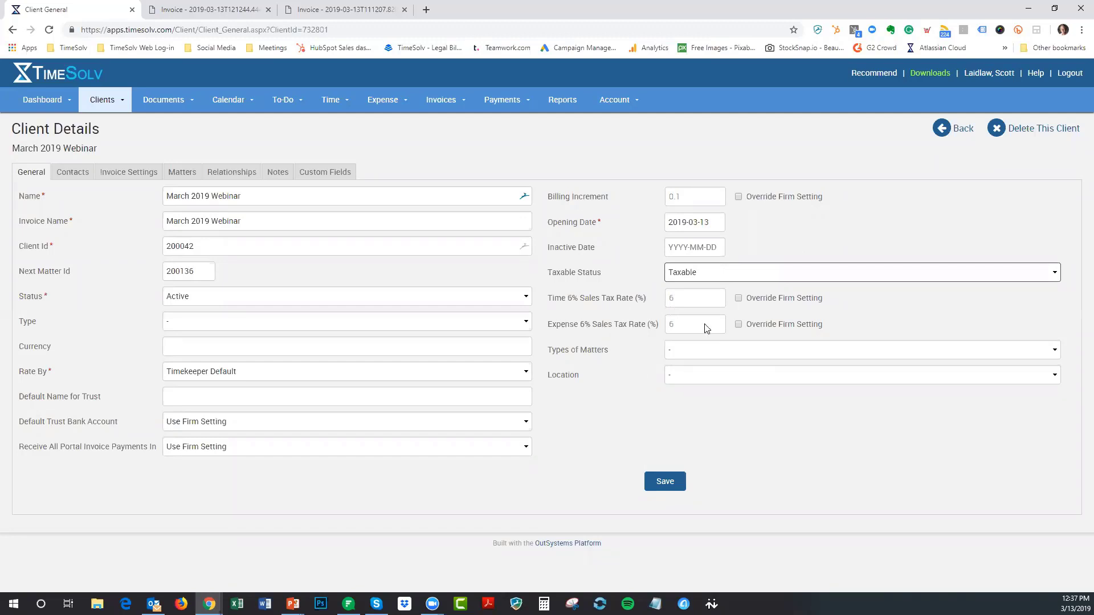
Try the firm-setting overrides for the client's time and expense sales tax rates, clear both again and save the client
{"action": "left_click", "coordinate": [738, 299]}
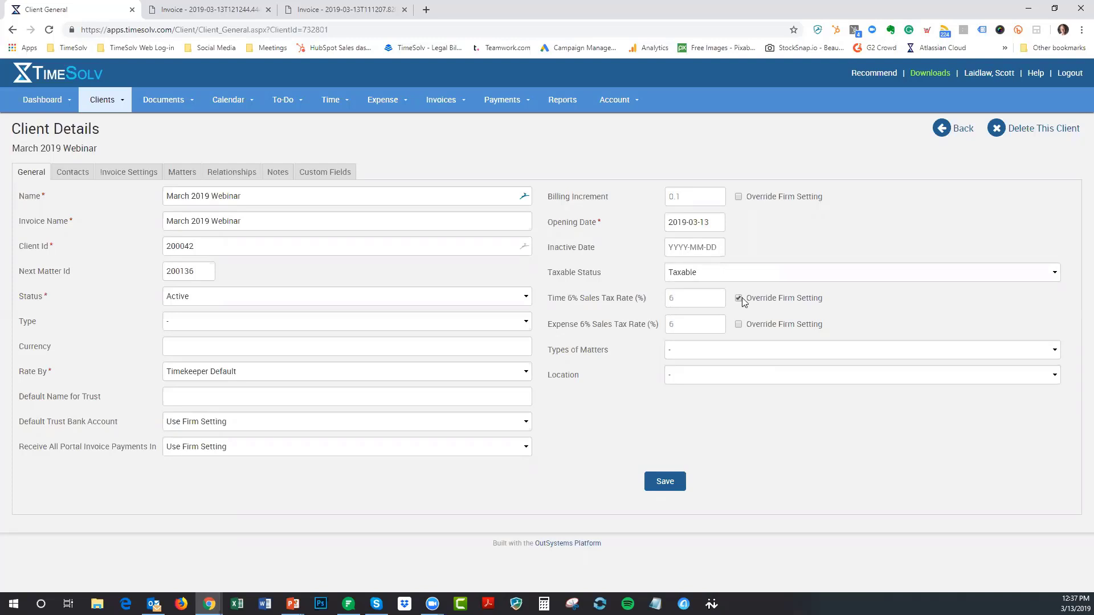
{"action": "left_click", "coordinate": [739, 324]}
{"action": "left_click", "coordinate": [739, 298]}
{"action": "left_click", "coordinate": [739, 325]}
{"action": "left_click", "coordinate": [661, 484]}
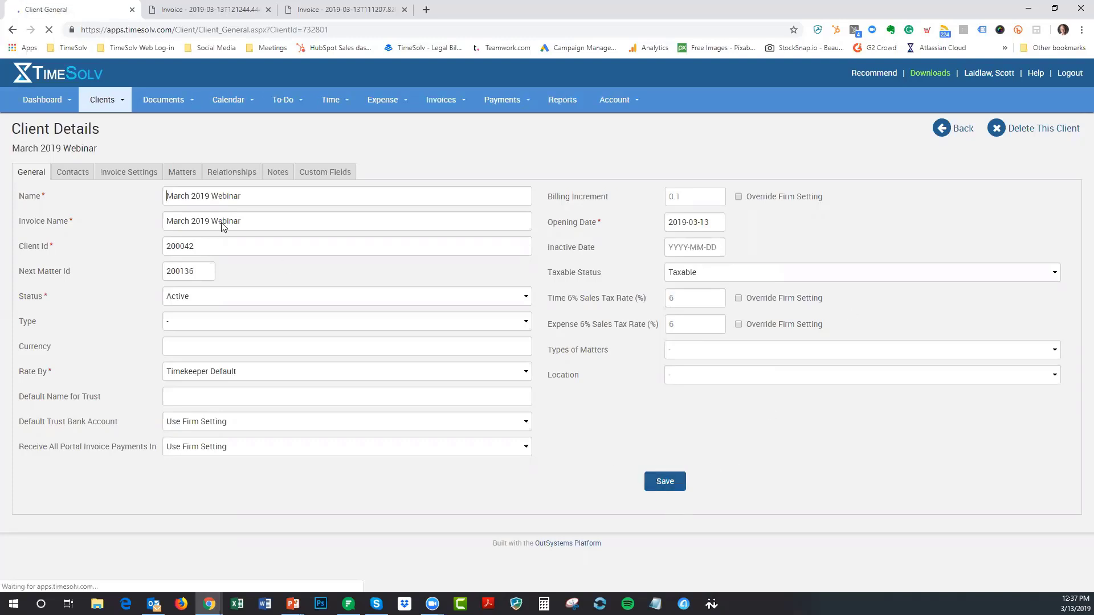
Open the client's March 2019 Webinar Matter and review its general details and invoice settings
{"action": "left_click", "coordinate": [188, 176]}
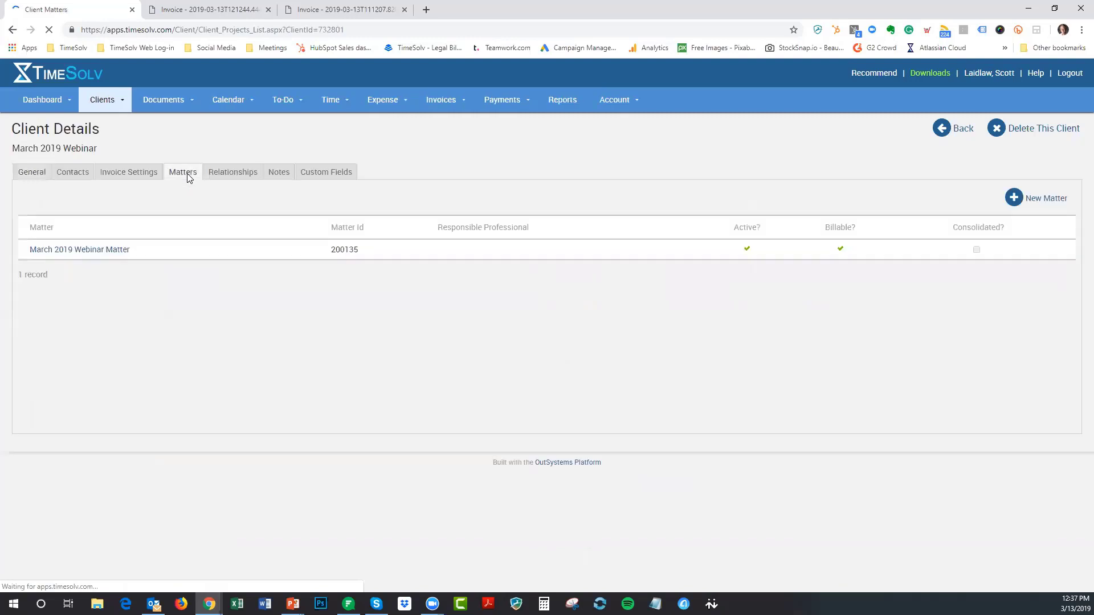
{"action": "left_click", "coordinate": [95, 254]}
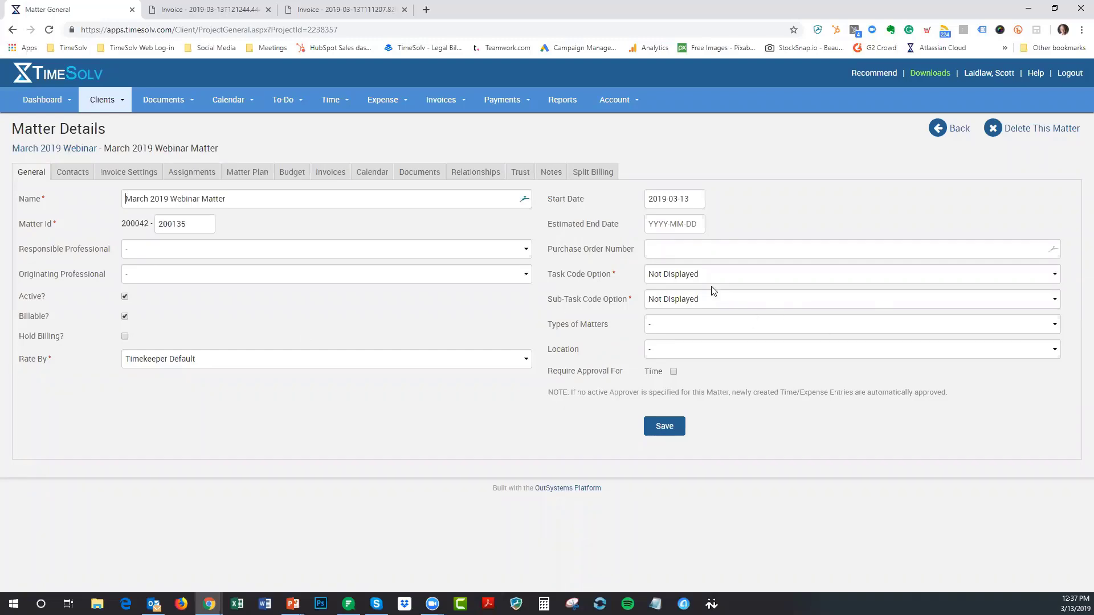
{"action": "left_click", "coordinate": [127, 173]}
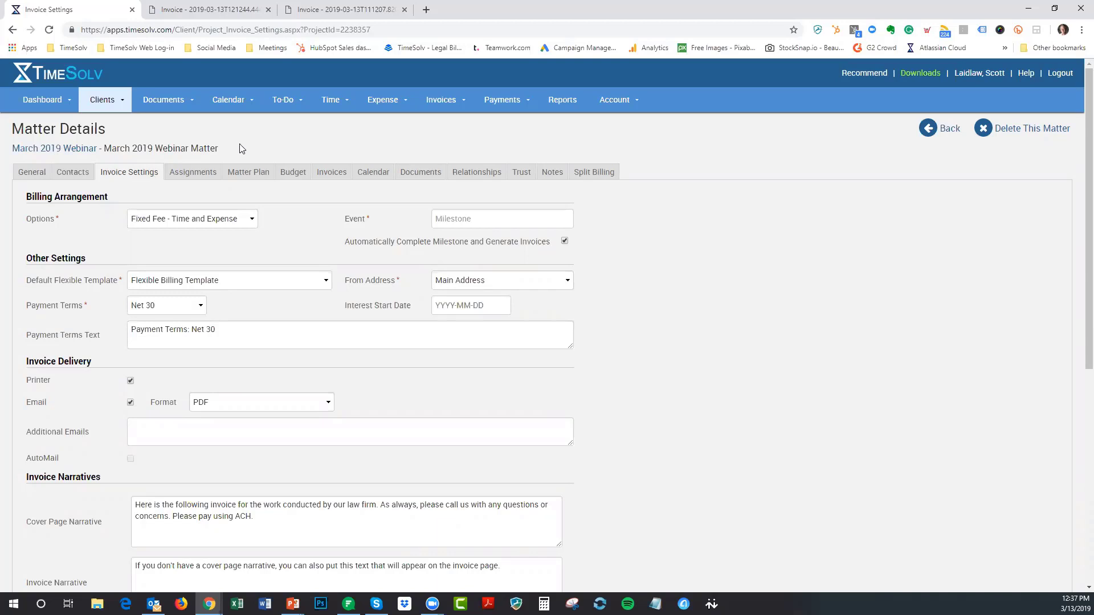
{"action": "left_click", "coordinate": [23, 173]}
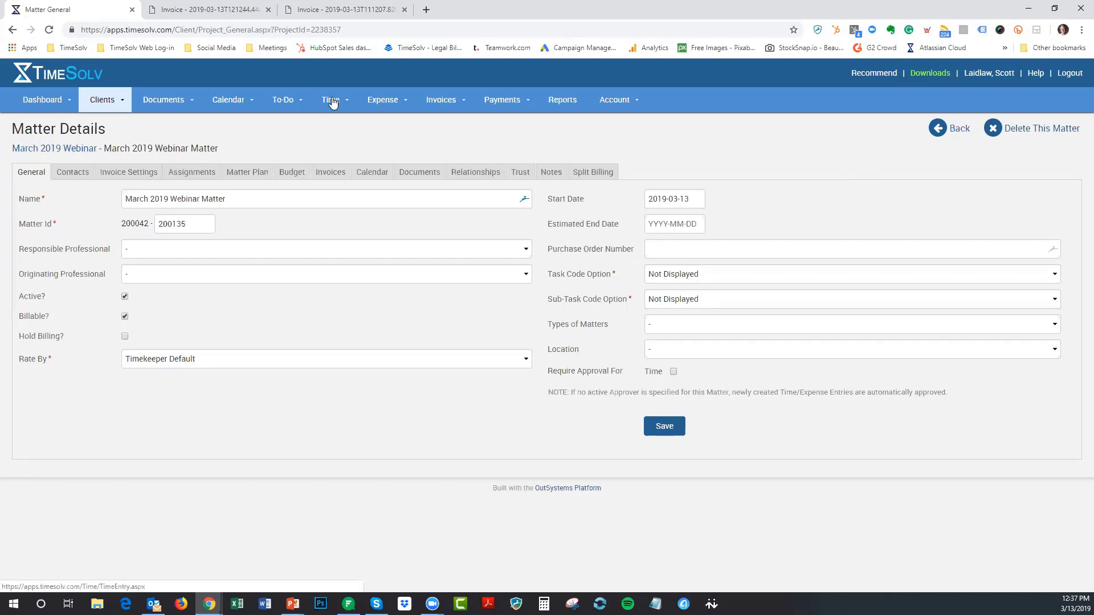
Mark the C100 - Fact Gathering task code as taxable in the firm's time settings and save it
{"action": "mouse_move", "coordinate": [333, 102]}
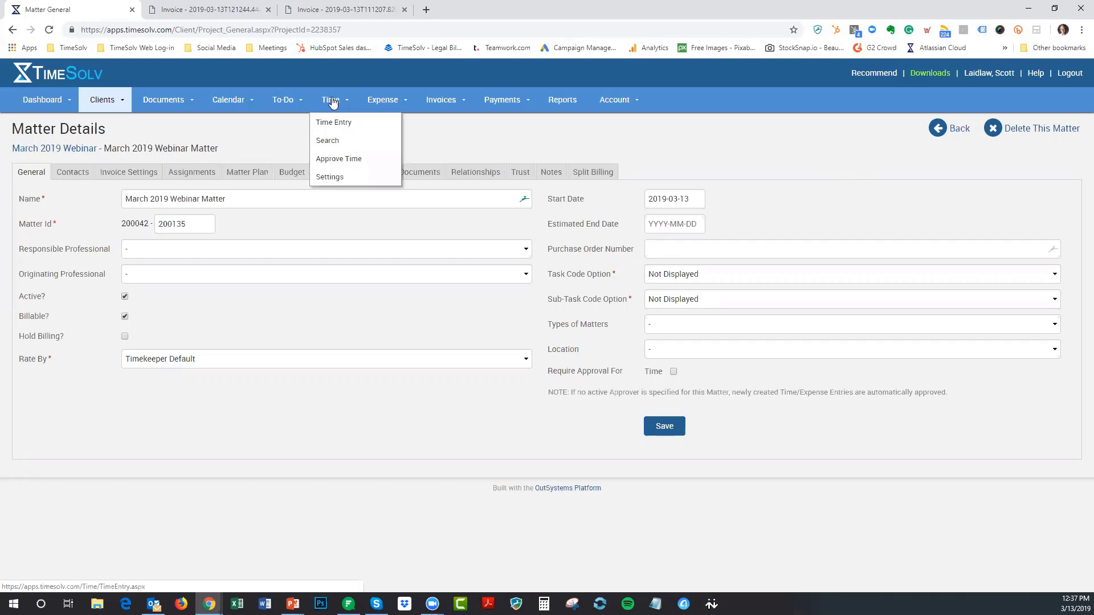
{"action": "left_click", "coordinate": [335, 180]}
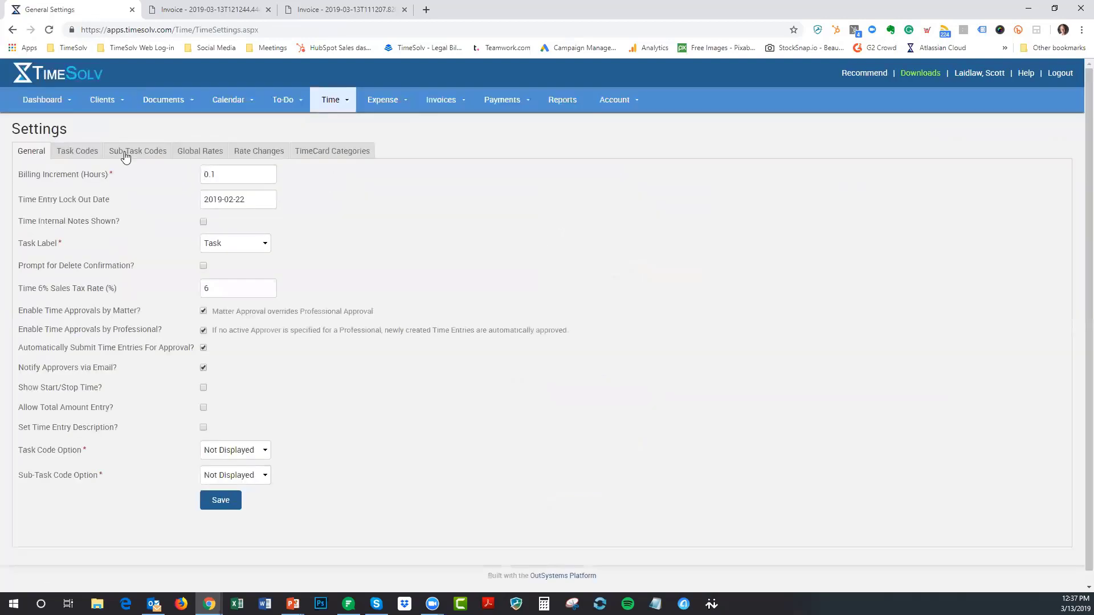
{"action": "left_click", "coordinate": [80, 155]}
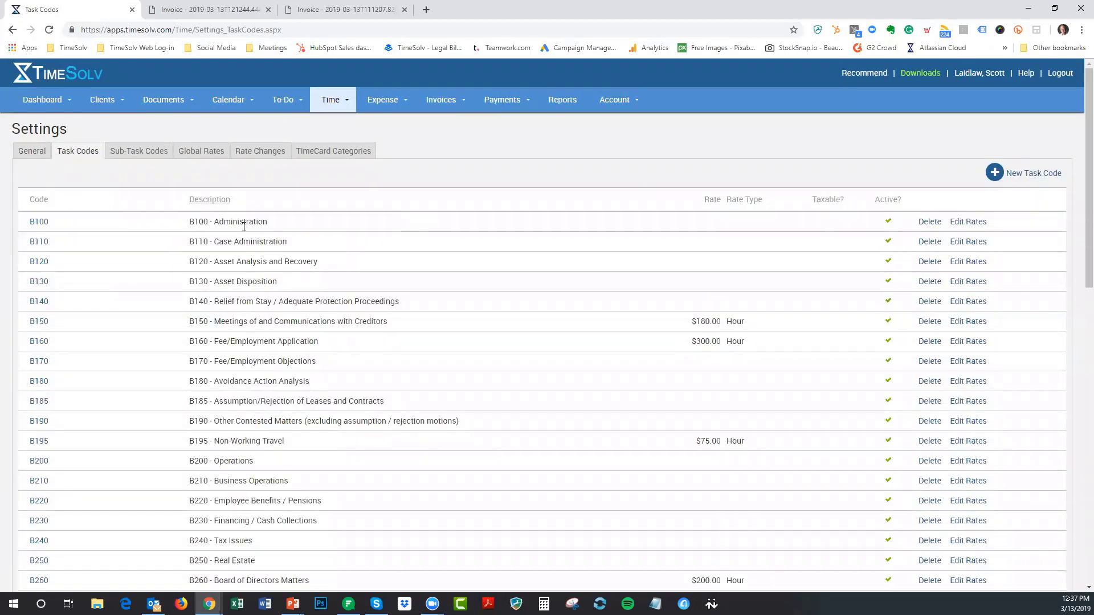
{"action": "scroll", "coordinate": [433, 287], "scroll_direction": "down", "scroll_amount": 4}
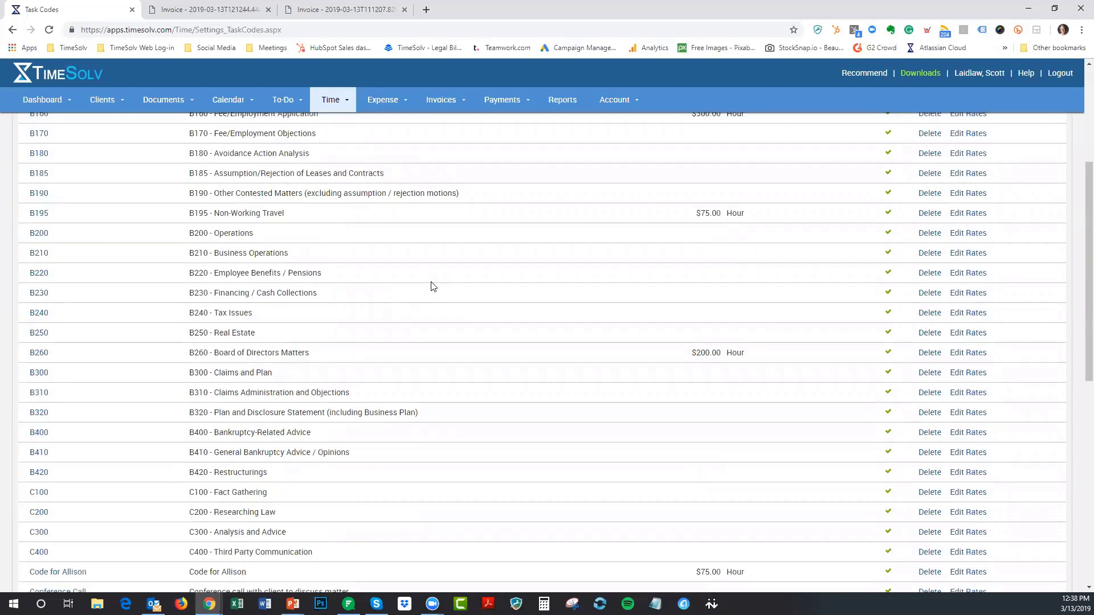
{"action": "scroll", "coordinate": [433, 287], "scroll_direction": "down", "scroll_amount": 1}
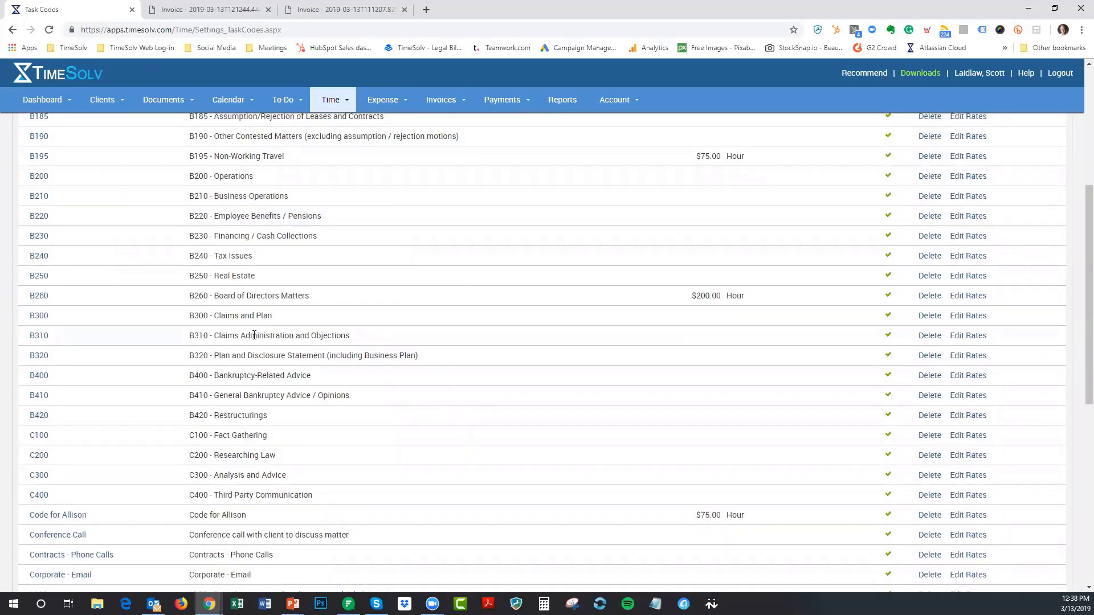
{"action": "scroll", "coordinate": [255, 335], "scroll_direction": "down", "scroll_amount": 2}
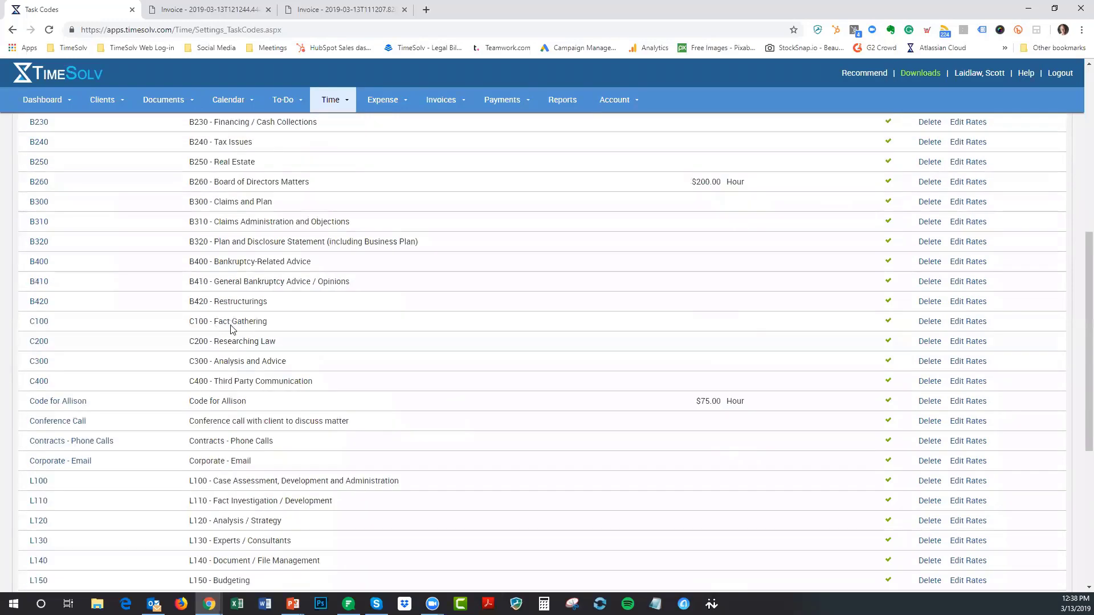
{"action": "left_click", "coordinate": [38, 323]}
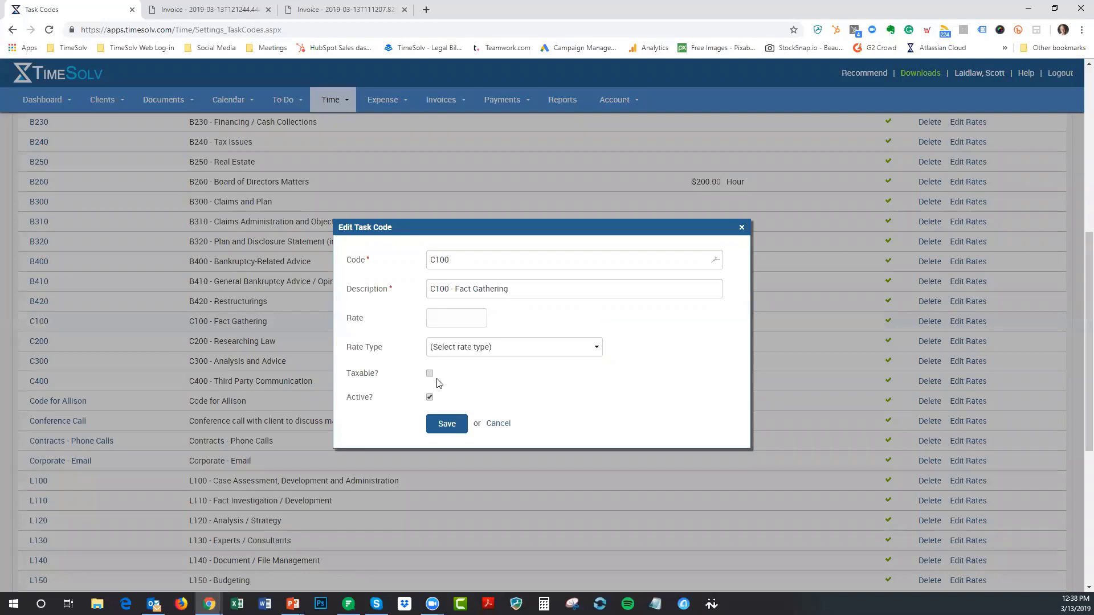
{"action": "left_click", "coordinate": [430, 374]}
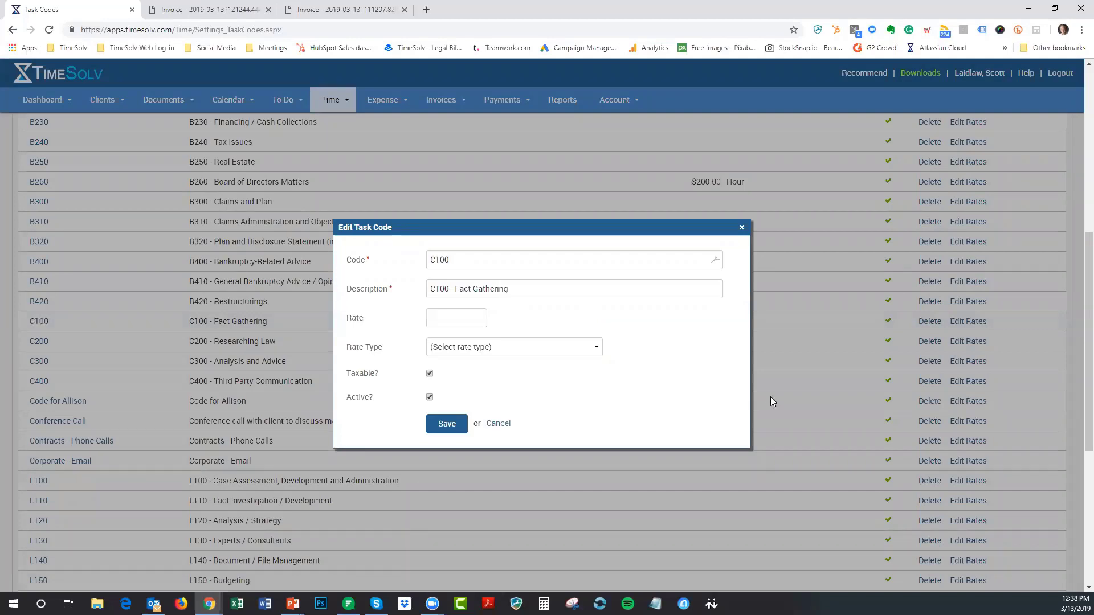
{"action": "left_click", "coordinate": [454, 425]}
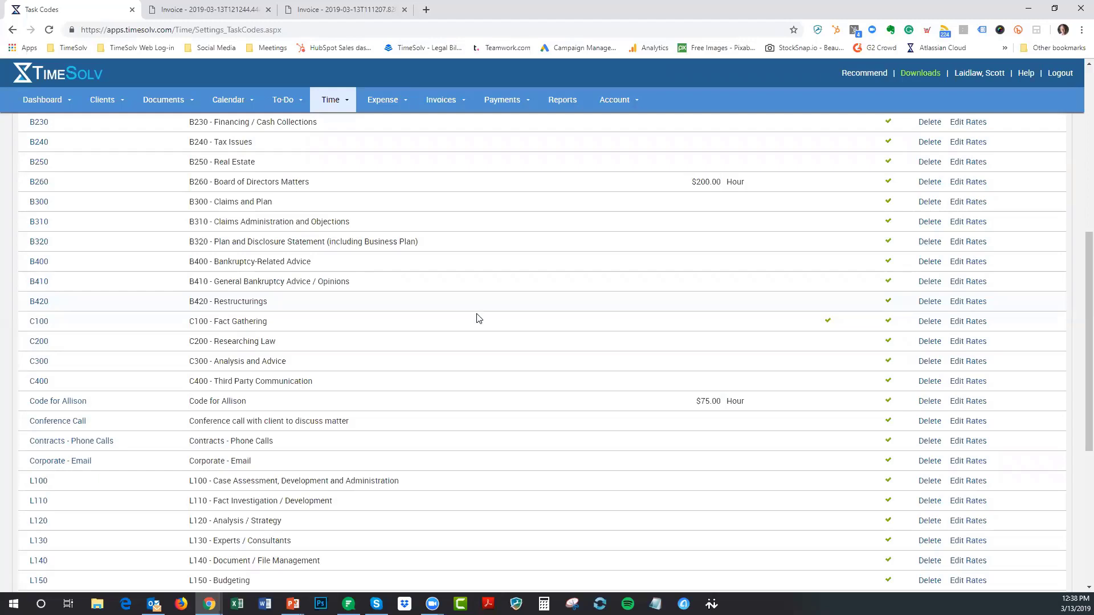
Leave the task code settings and open the time entry page to view its Task Code field
{"action": "scroll", "coordinate": [538, 279], "scroll_direction": "up", "scroll_amount": 7}
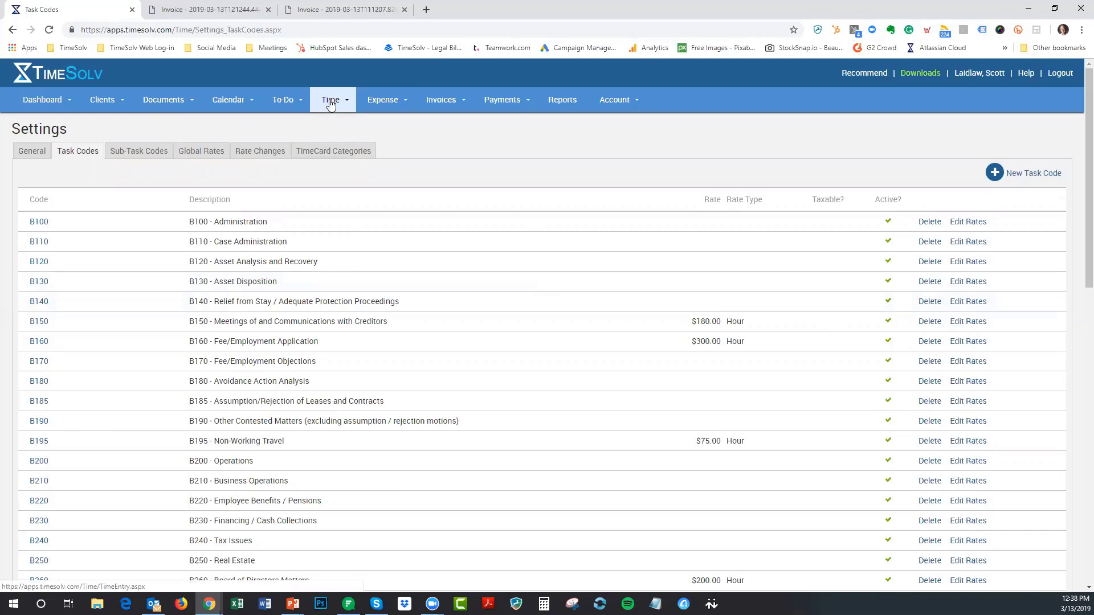
{"action": "mouse_move", "coordinate": [331, 104]}
{"action": "left_click", "coordinate": [335, 124]}
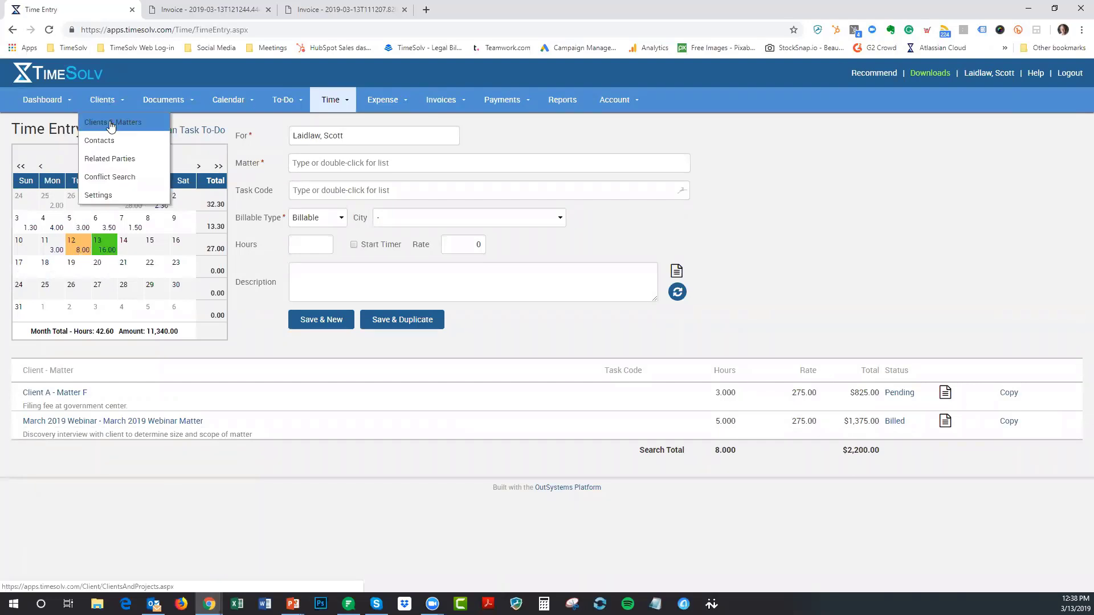
Open the March 2019 Webinar Matter's plan and try to delete the March Billing milestone
{"action": "left_click", "coordinate": [112, 123]}
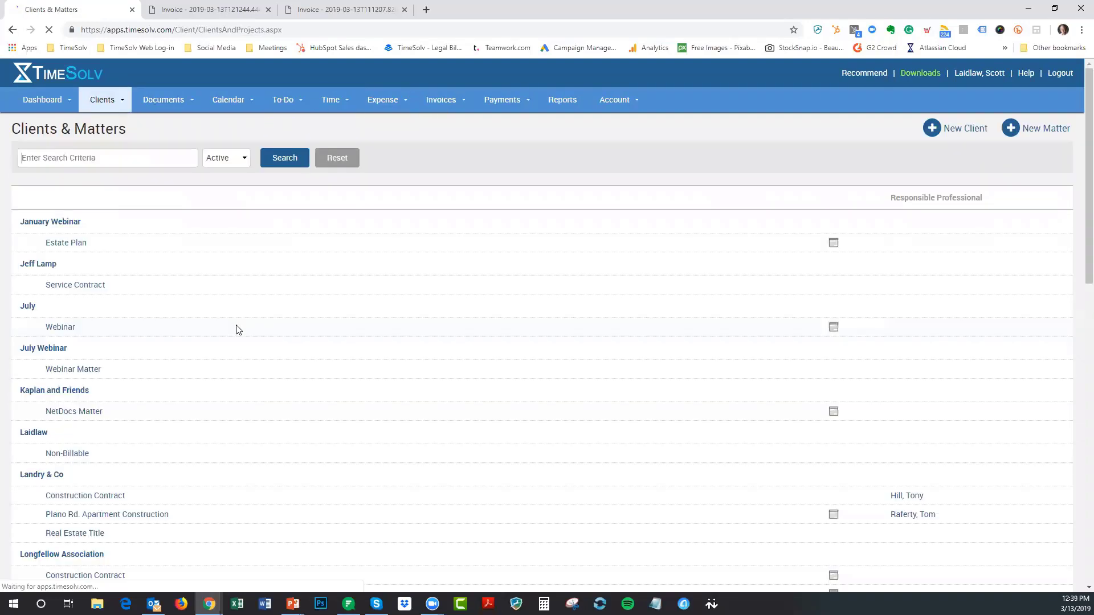
{"action": "scroll", "coordinate": [233, 325], "scroll_direction": "down", "scroll_amount": 4}
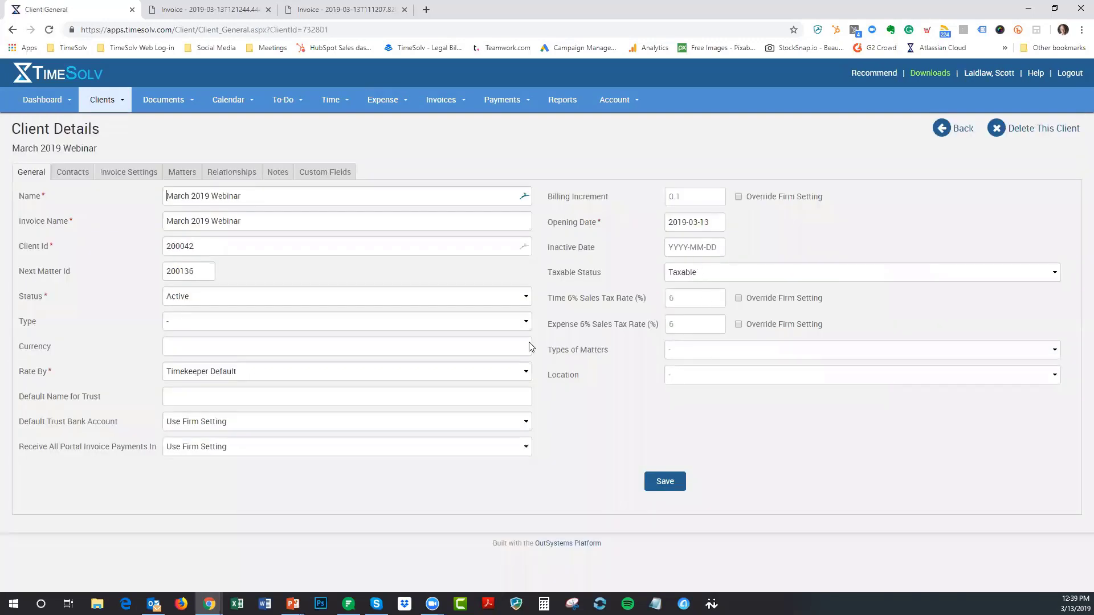
{"action": "left_click", "coordinate": [333, 101]}
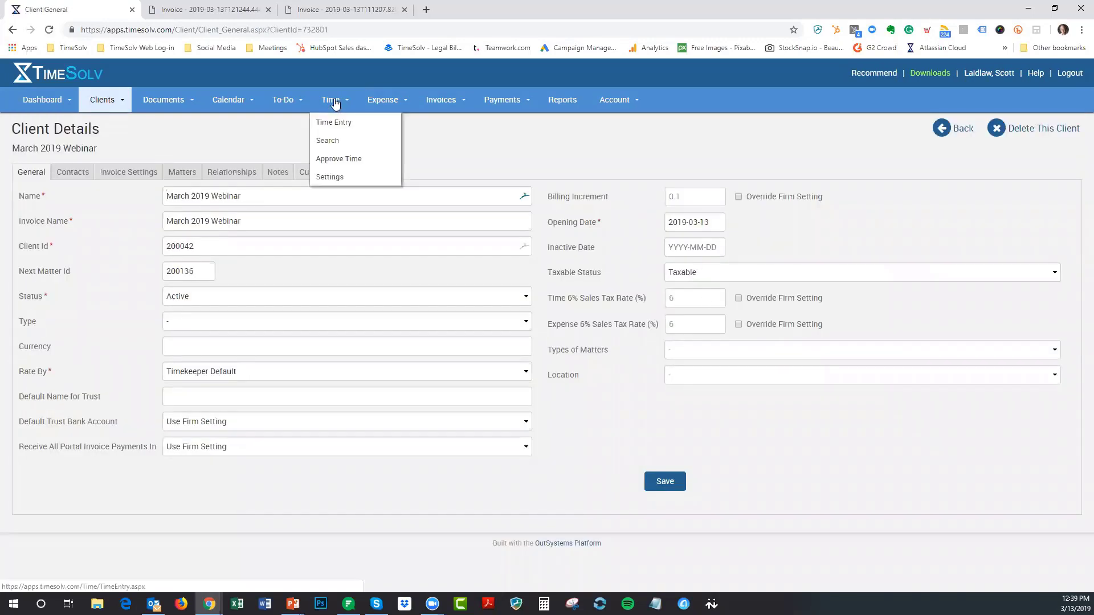
{"action": "left_click", "coordinate": [181, 173]}
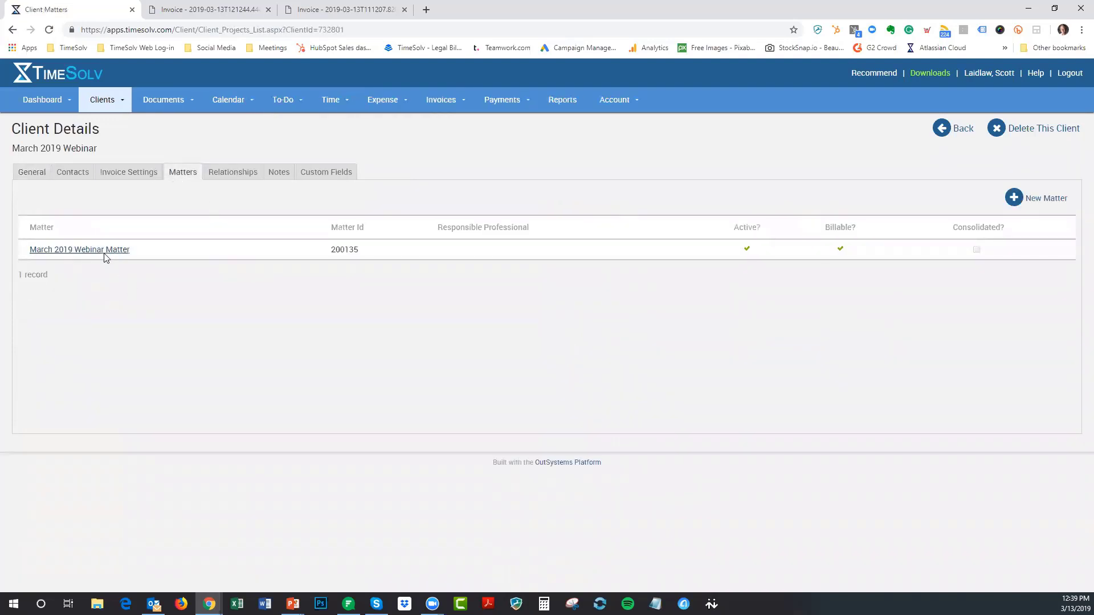
{"action": "left_click", "coordinate": [104, 257]}
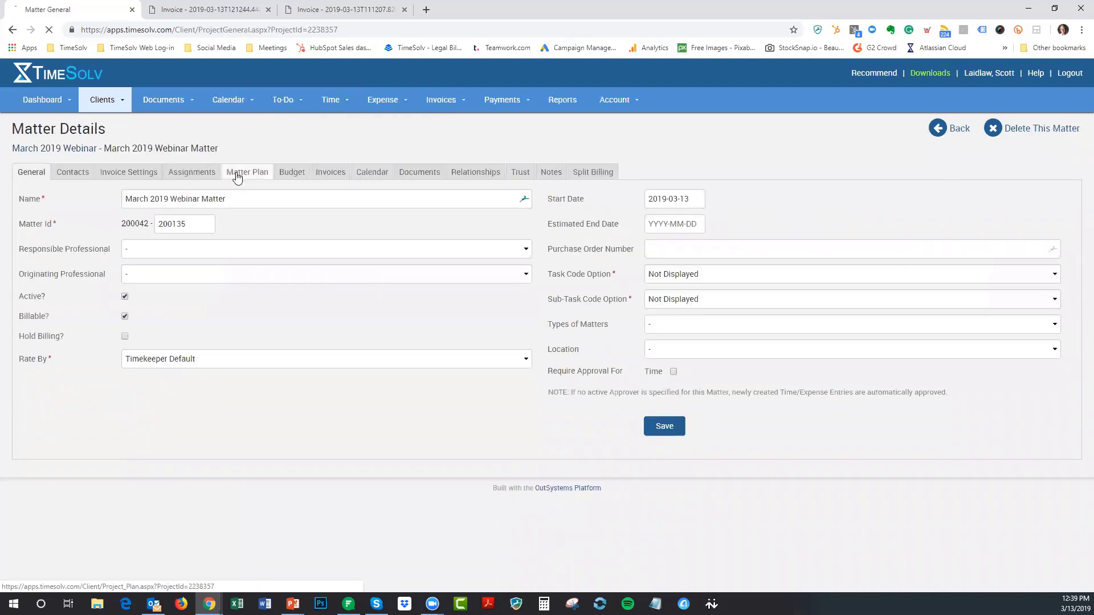
{"action": "left_click", "coordinate": [237, 177]}
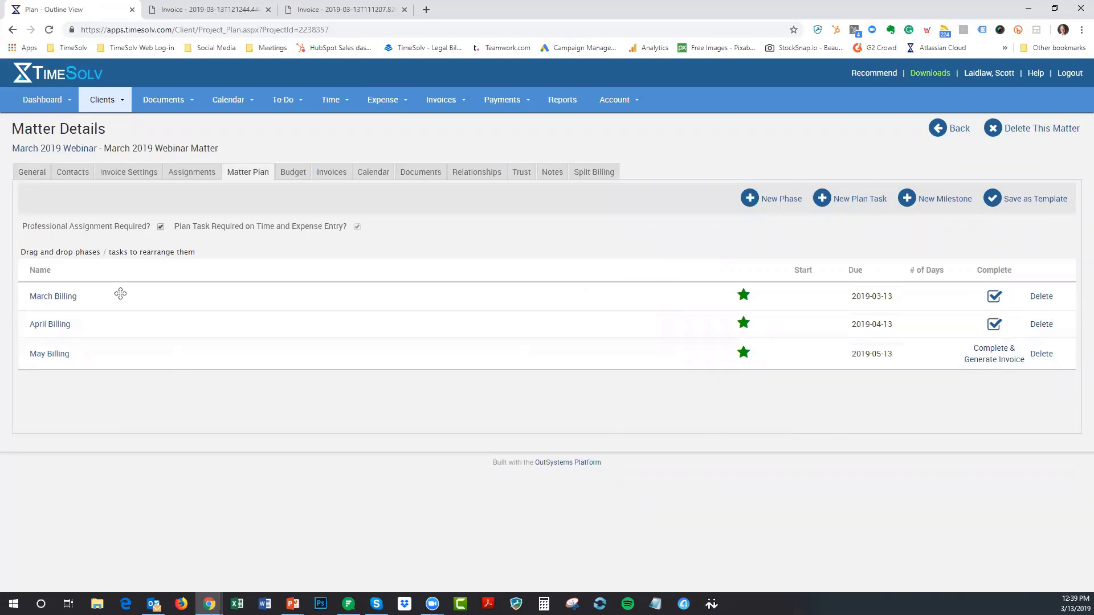
{"action": "left_click", "coordinate": [1041, 297]}
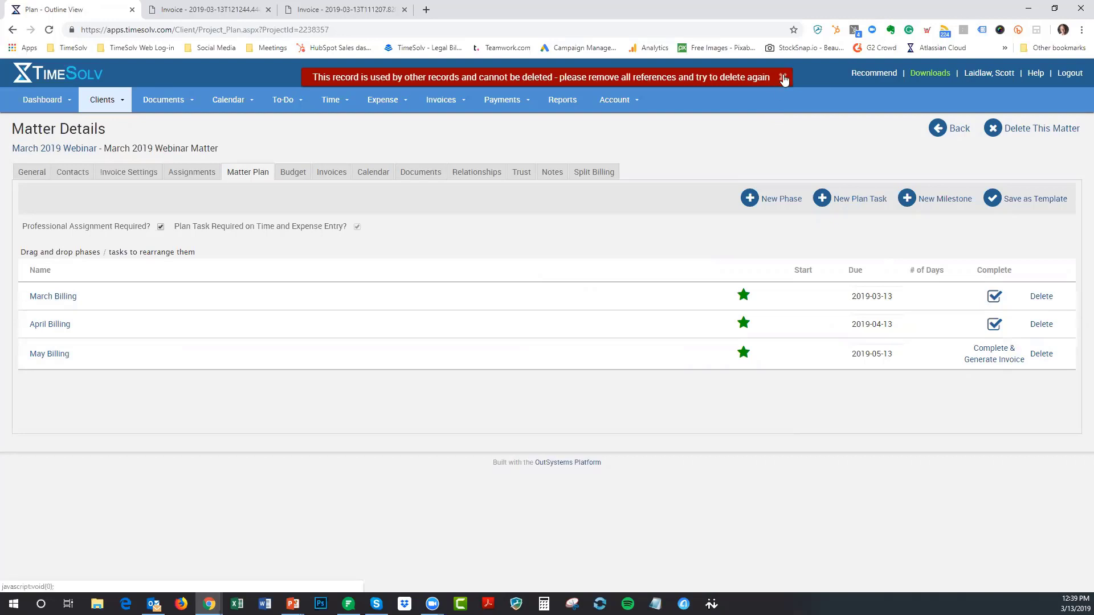
{"action": "left_click", "coordinate": [784, 78]}
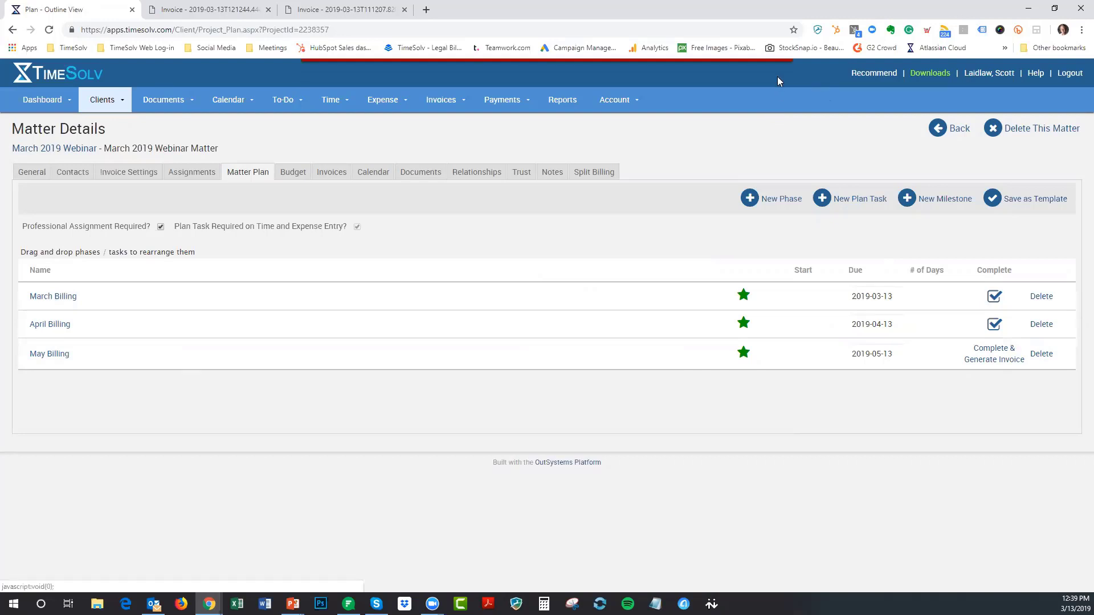
Void all the draft invoices and confirm
{"action": "mouse_move", "coordinate": [441, 101]}
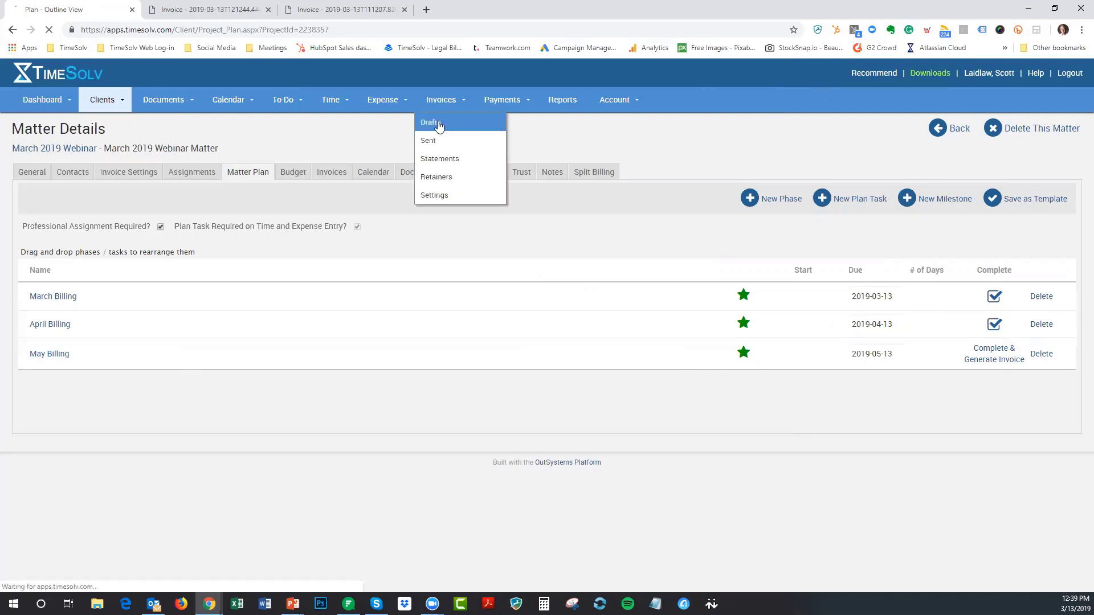
{"action": "left_click", "coordinate": [439, 124]}
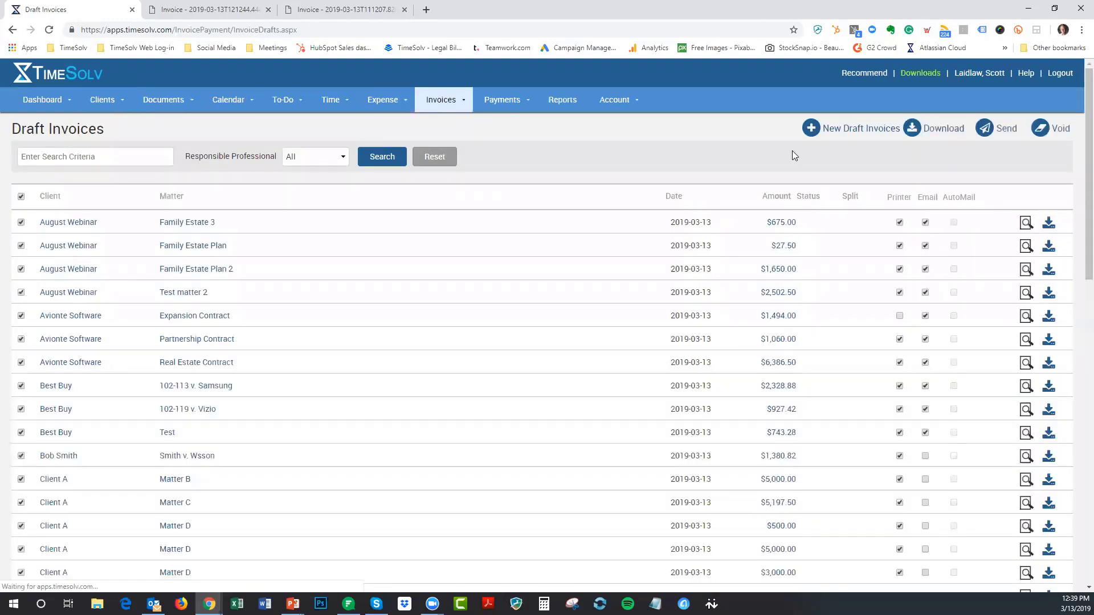
{"action": "left_click", "coordinate": [1055, 130]}
{"action": "key", "text": "Return"}
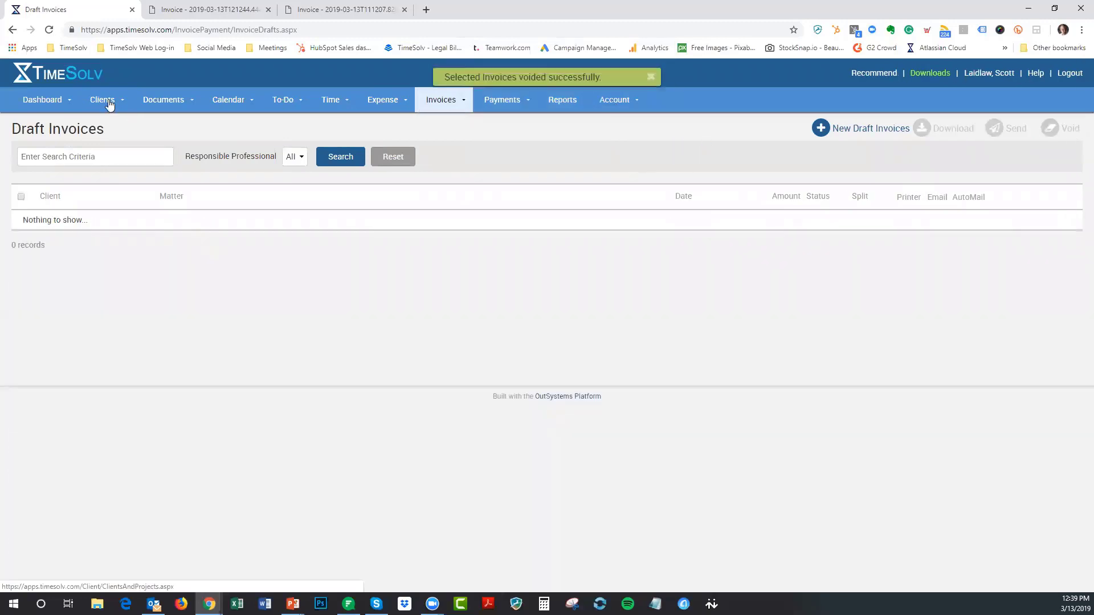
Return to the March 2019 Webinar Matter's plan and try again to delete the March Billing milestone
{"action": "left_click", "coordinate": [110, 105]}
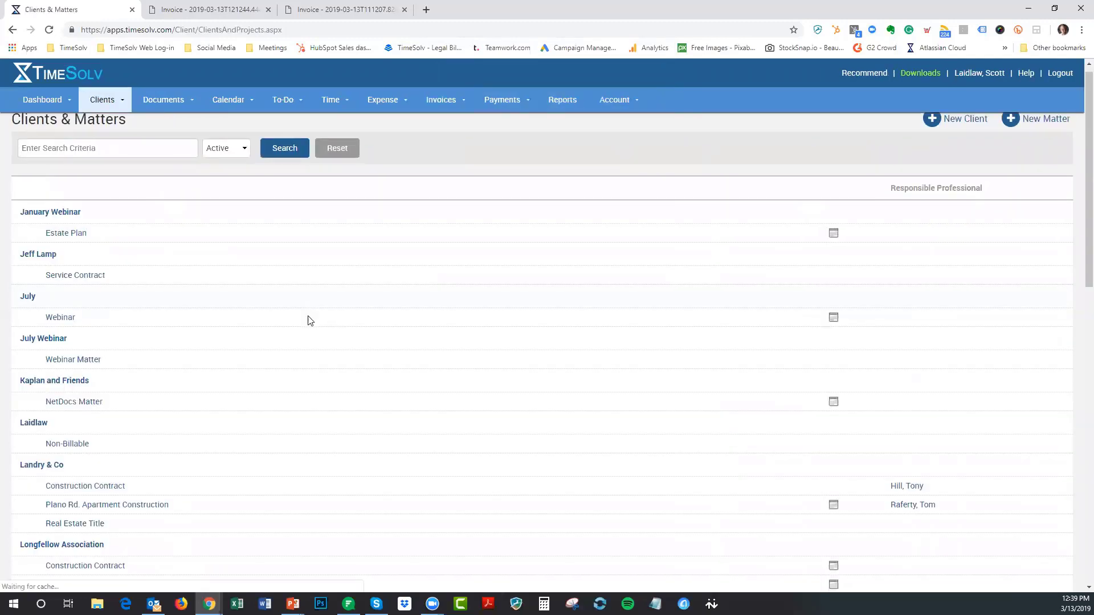
{"action": "scroll", "coordinate": [296, 331], "scroll_direction": "down", "scroll_amount": 5}
{"action": "scroll", "coordinate": [228, 399], "scroll_direction": "up", "scroll_amount": 3}
{"action": "scroll", "coordinate": [114, 387], "scroll_direction": "down", "scroll_amount": 3}
{"action": "left_click", "coordinate": [58, 373]}
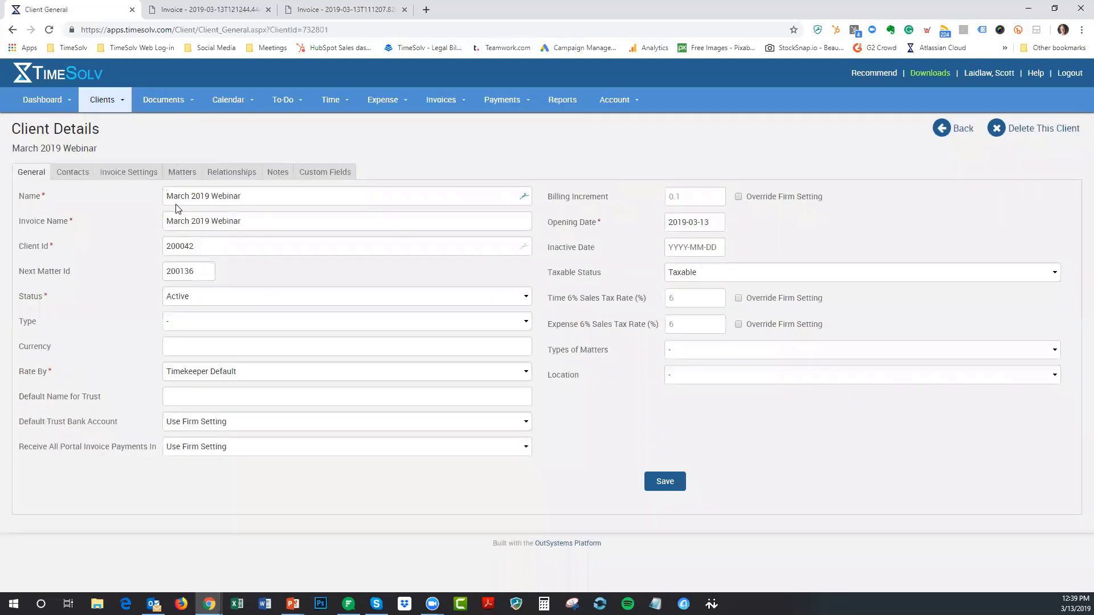
{"action": "left_click", "coordinate": [182, 172]}
{"action": "left_click", "coordinate": [108, 251]}
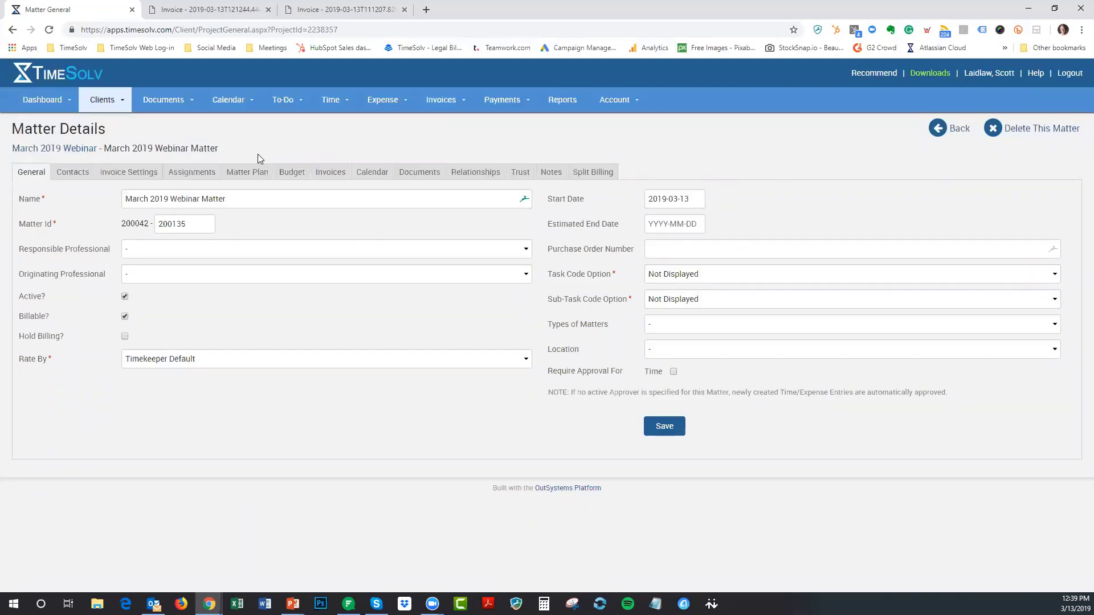
{"action": "left_click", "coordinate": [247, 172]}
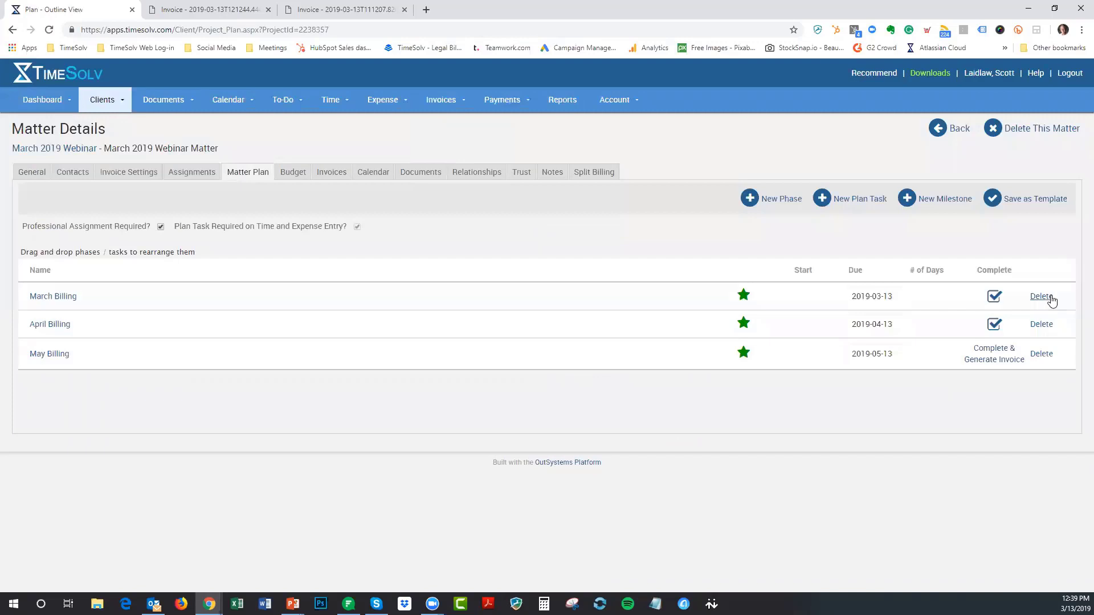
{"action": "left_click", "coordinate": [1050, 297]}
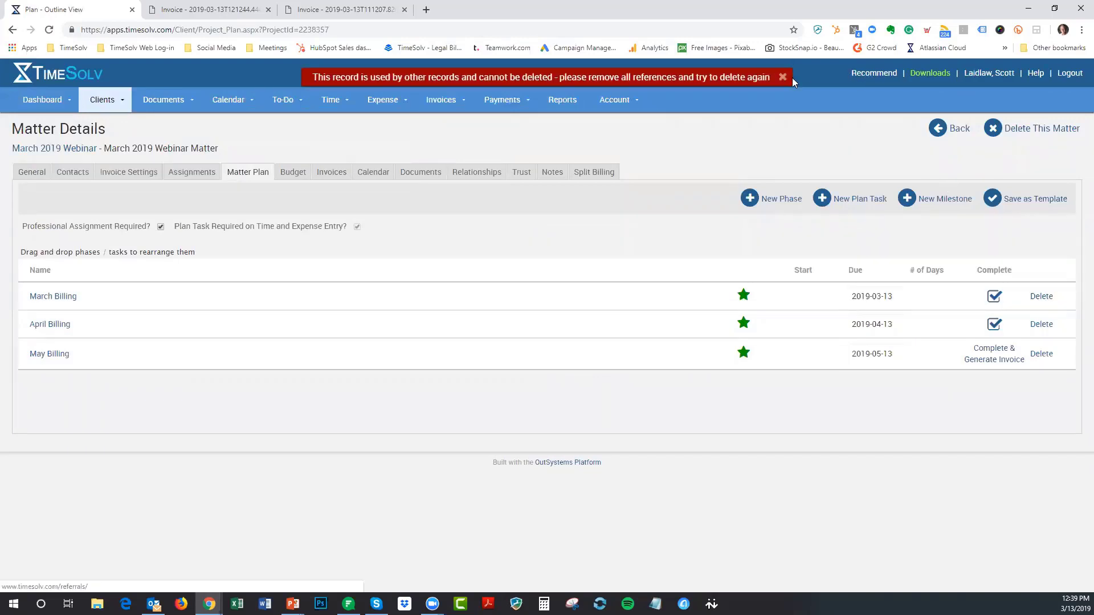
{"action": "left_click", "coordinate": [783, 78]}
Open the time entry page and check the billing status of the March 2019 Webinar Matter's entry
{"action": "mouse_move", "coordinate": [331, 101]}
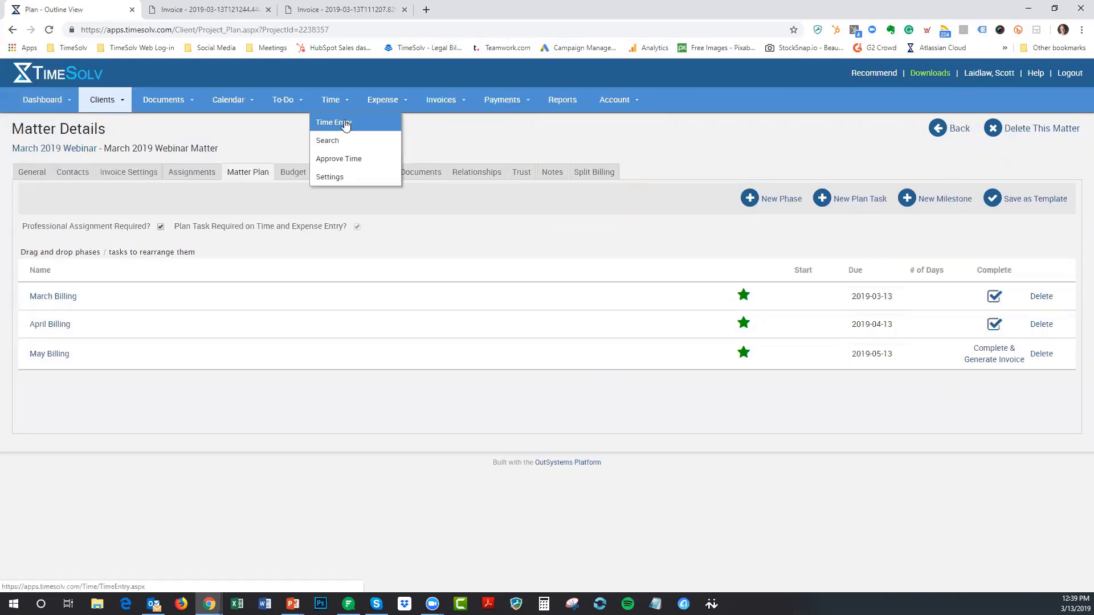
{"action": "left_click", "coordinate": [345, 123]}
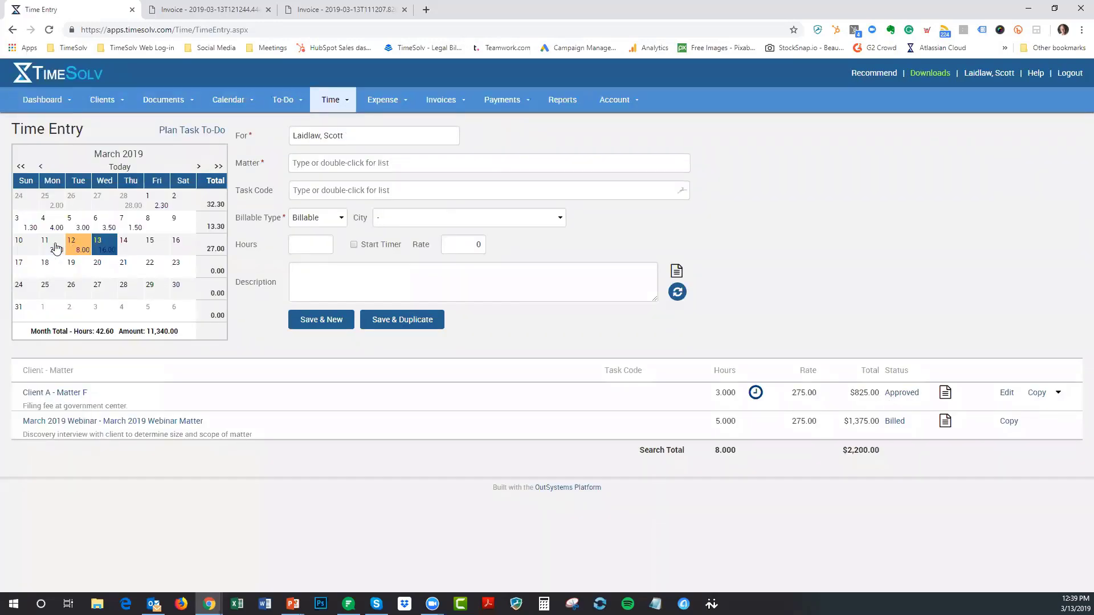
{"action": "mouse_move", "coordinate": [898, 424]}
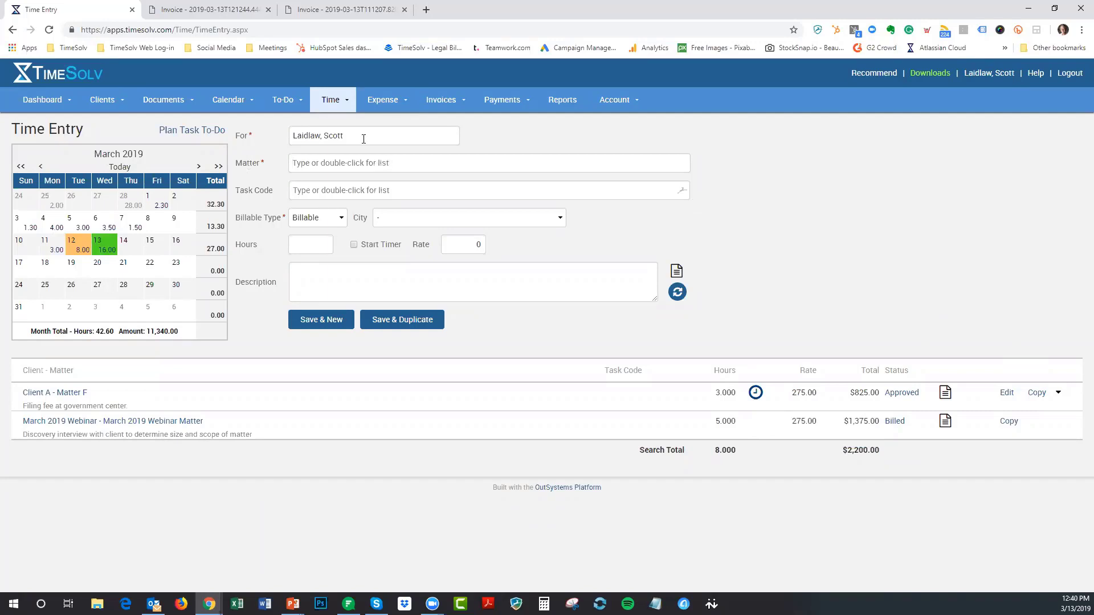
Create a new matter named Matter 2 for the March Webinar client
{"action": "mouse_move", "coordinate": [109, 101]}
{"action": "left_click", "coordinate": [111, 125]}
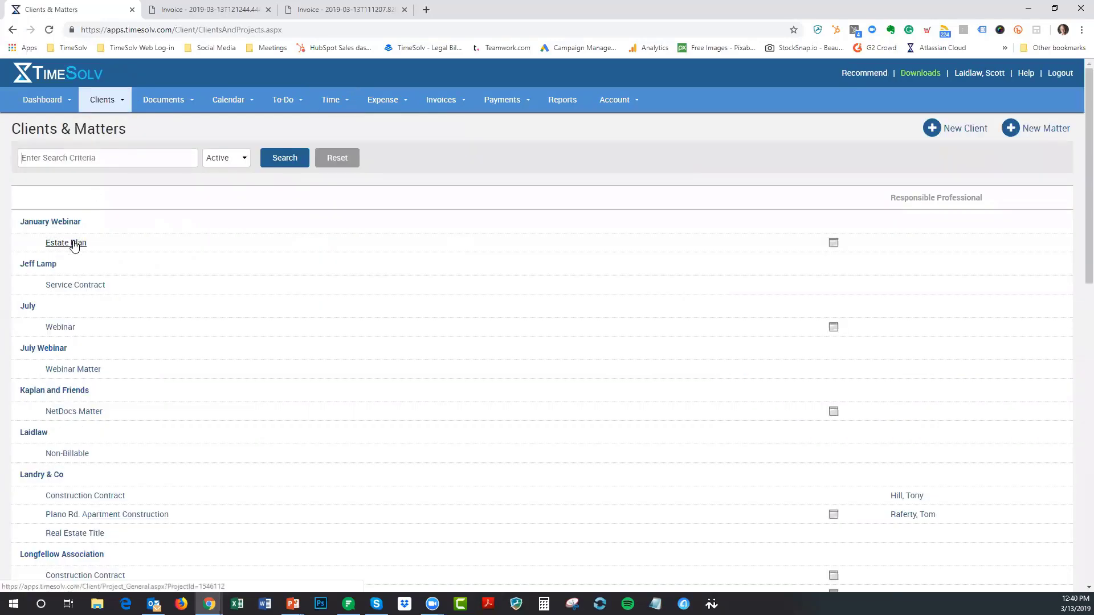
{"action": "scroll", "coordinate": [272, 330], "scroll_direction": "down", "scroll_amount": 5}
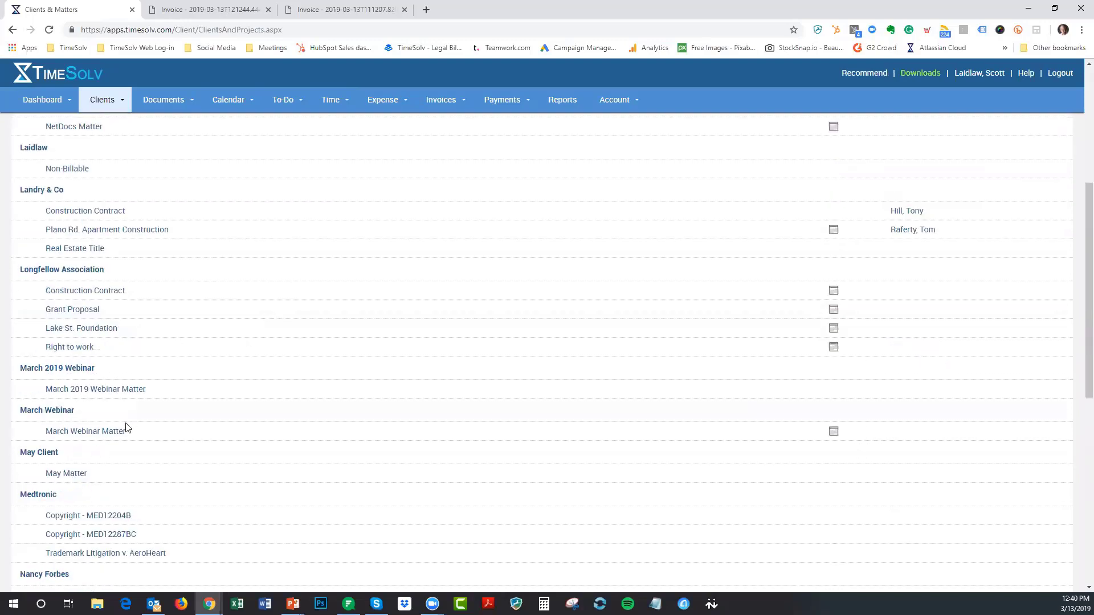
{"action": "left_click", "coordinate": [64, 415]}
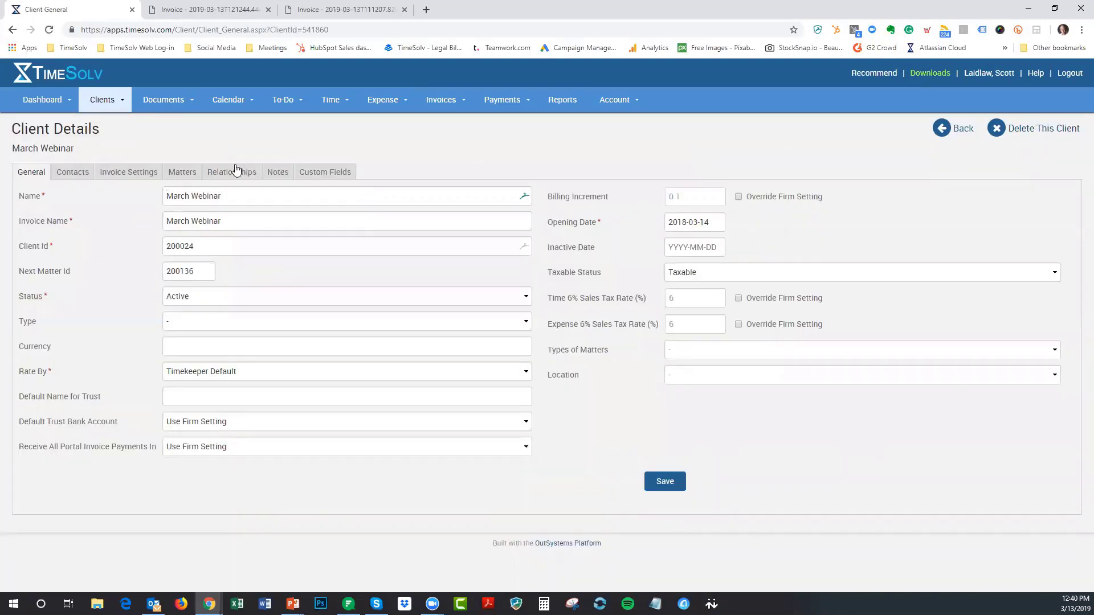
{"action": "left_click", "coordinate": [182, 172]}
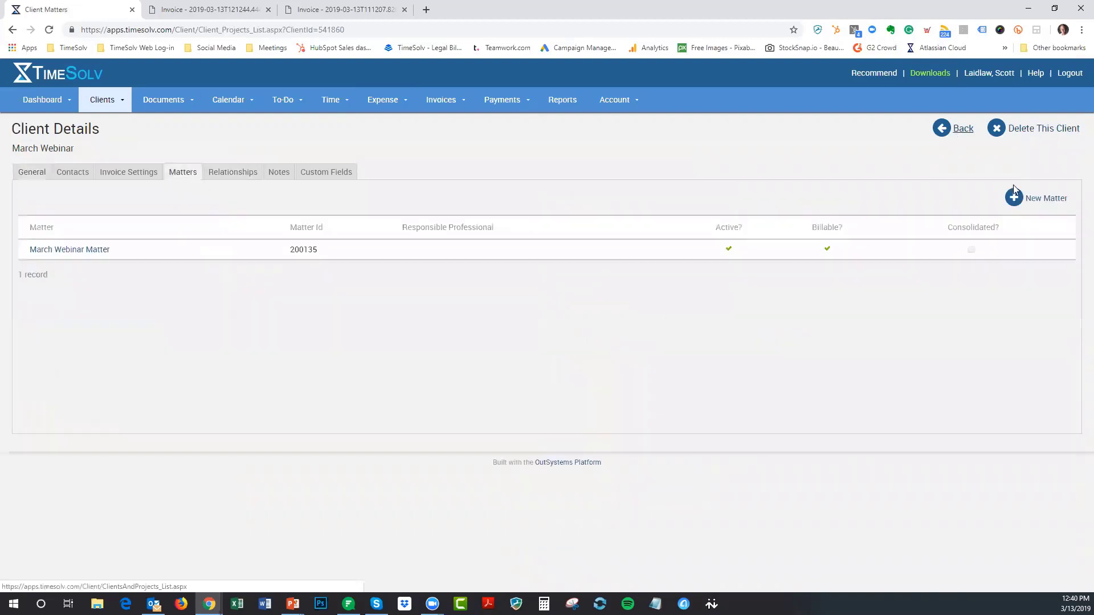
{"action": "left_click", "coordinate": [1013, 200]}
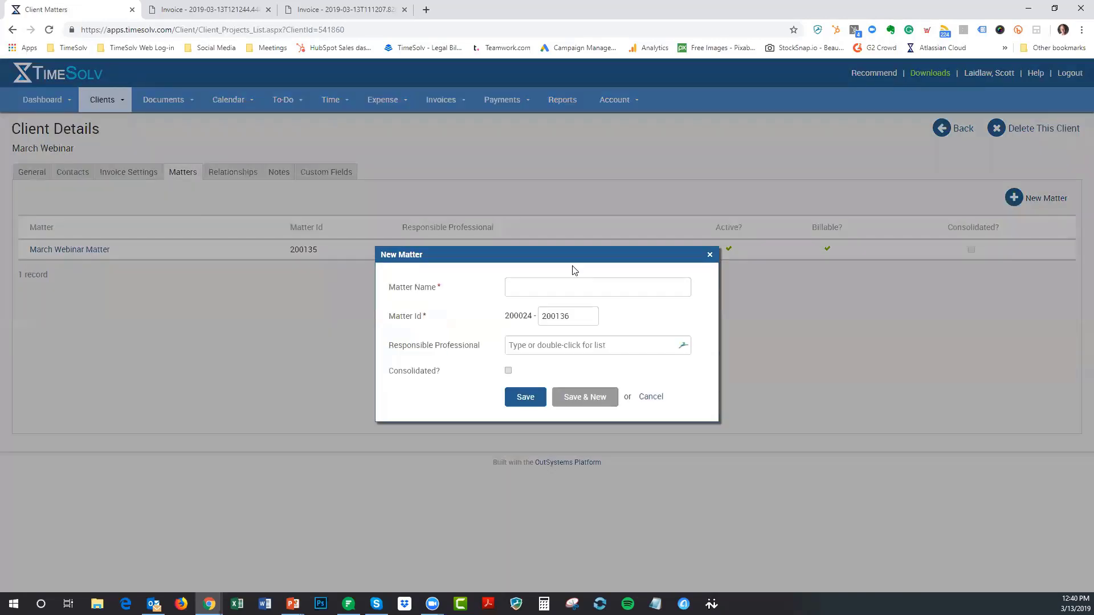
{"action": "left_click", "coordinate": [534, 292]}
{"action": "type", "text": "Matter 2"}
{"action": "left_click", "coordinate": [531, 395]}
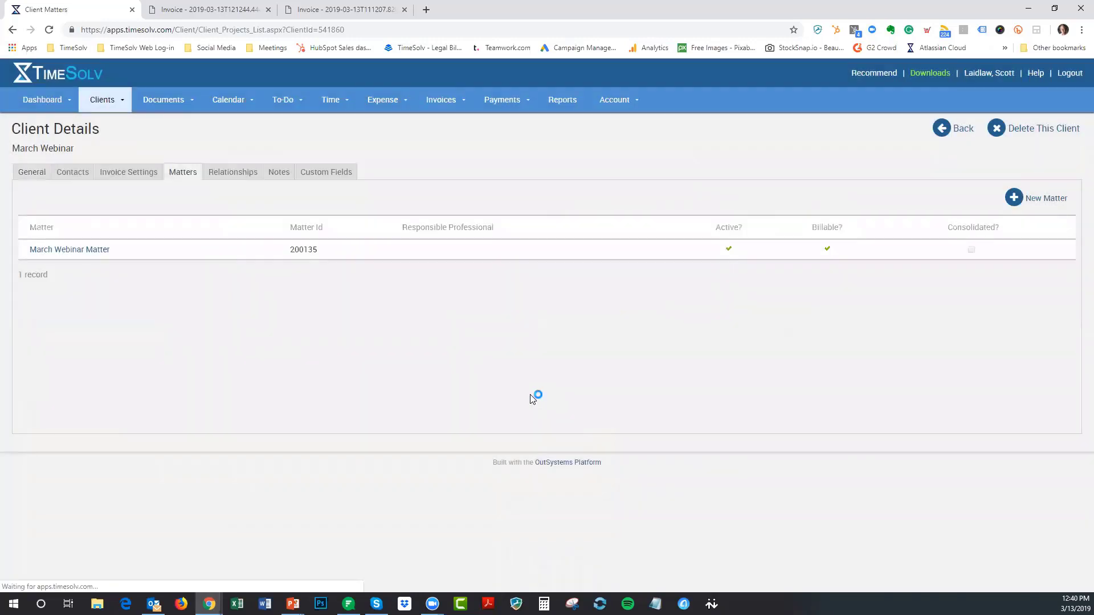
Save a 6-hour time entry for March Webinar - Matter 2 with the description "Conference call with client to discuss matter"
{"action": "mouse_move", "coordinate": [330, 105]}
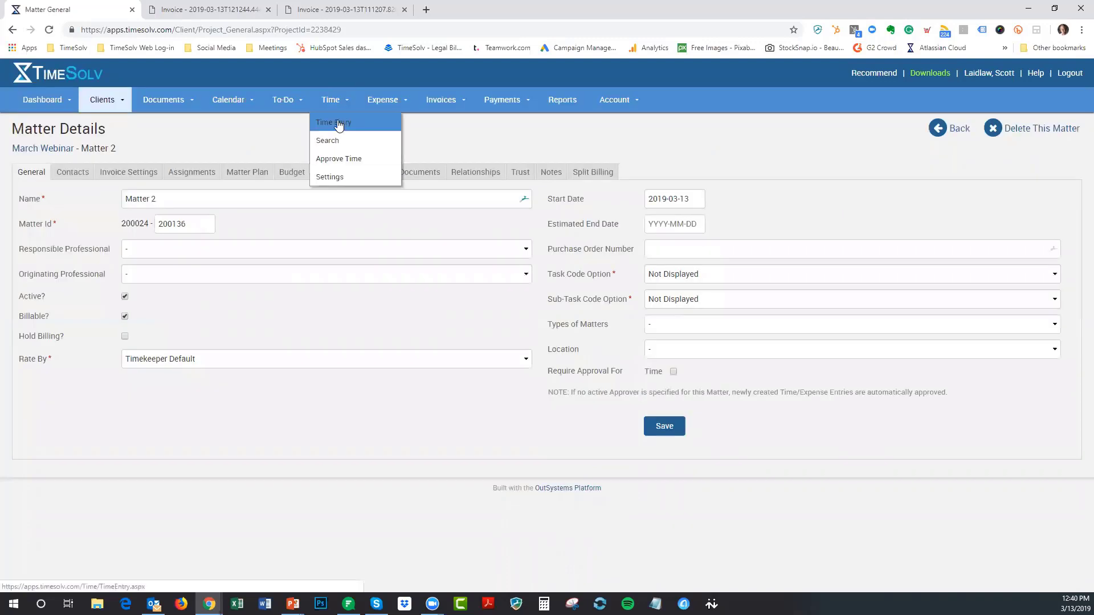
{"action": "left_click", "coordinate": [338, 124]}
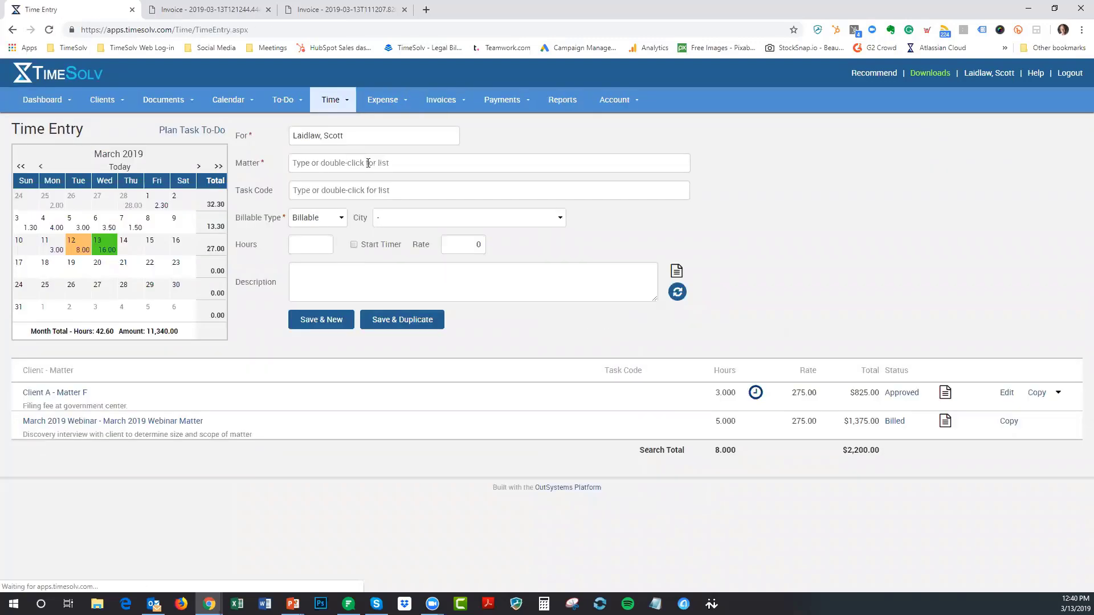
{"action": "left_click", "coordinate": [368, 163]}
{"action": "type", "text": "matter 2"}
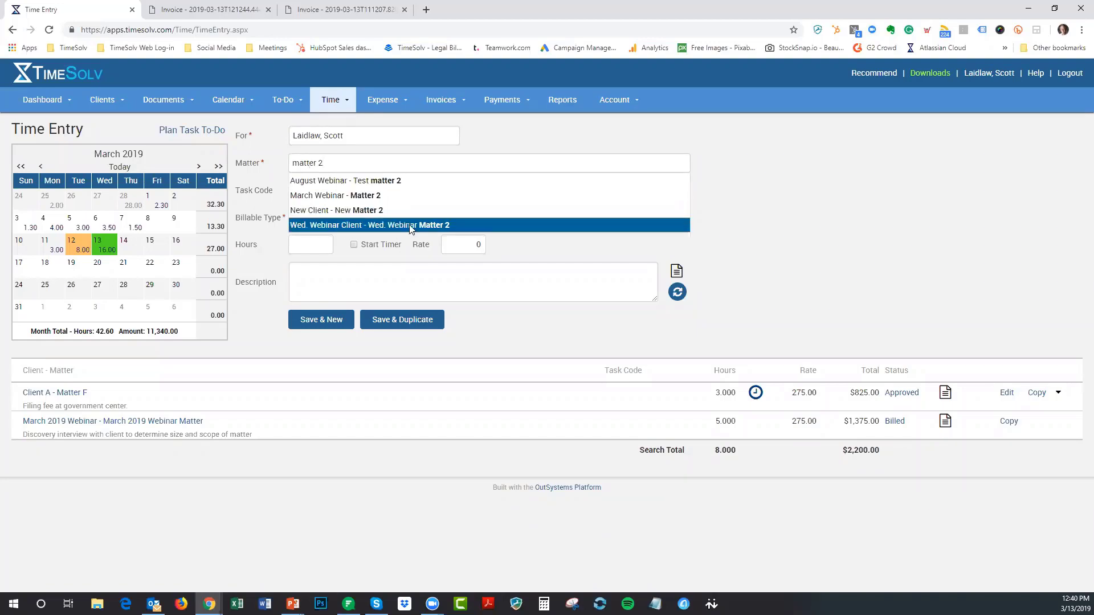
{"action": "left_click", "coordinate": [372, 198]}
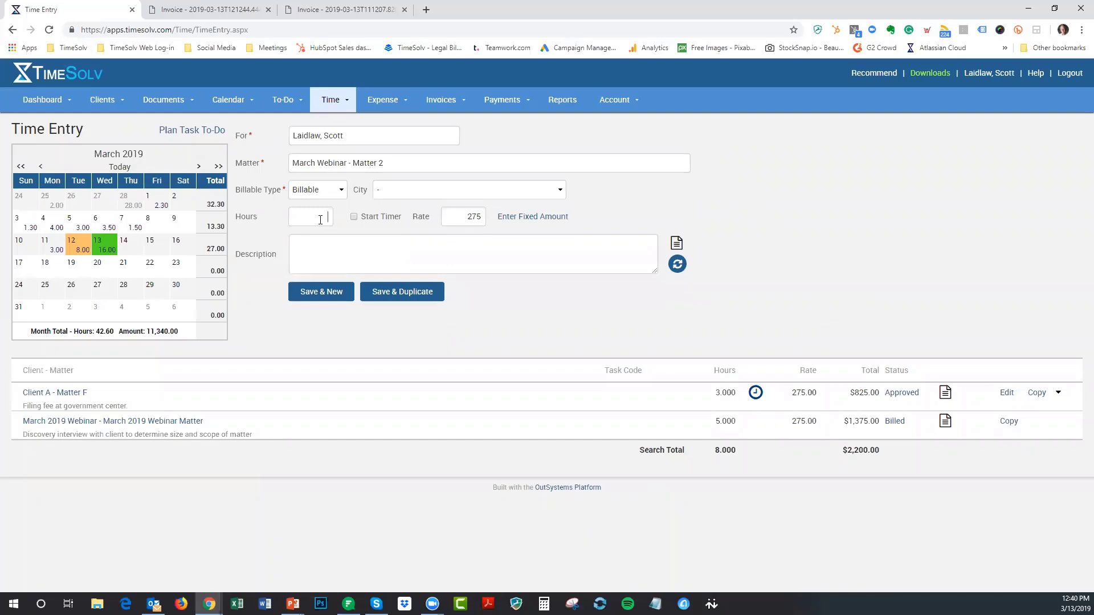
{"action": "type", "text": "6"}
{"action": "left_click", "coordinate": [677, 244]}
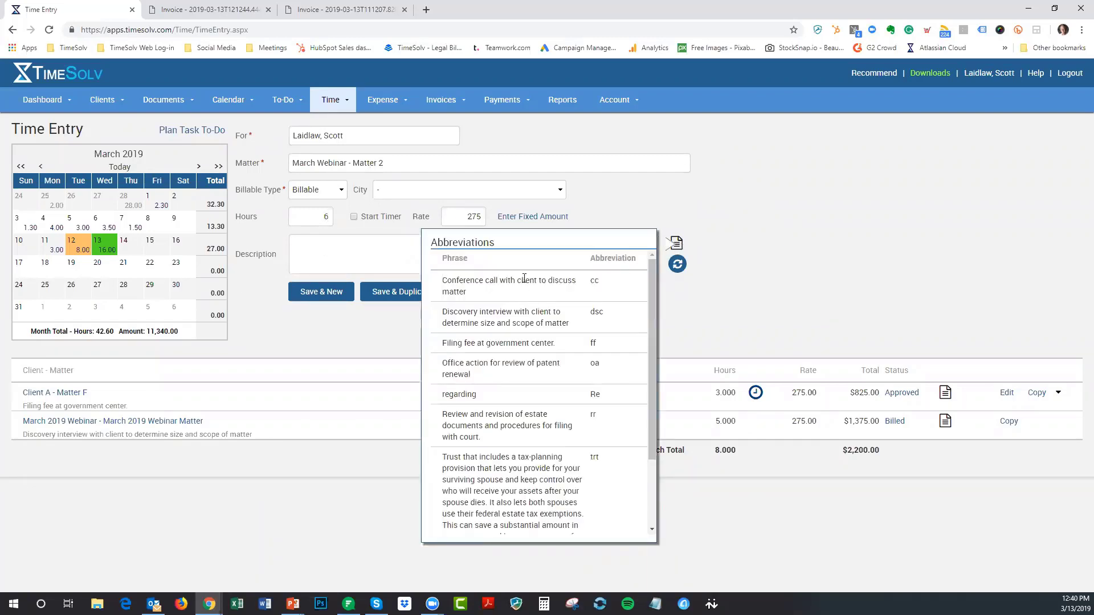
{"action": "left_click", "coordinate": [369, 263]}
{"action": "type", "text": "Conference call with client to discuss matter"}
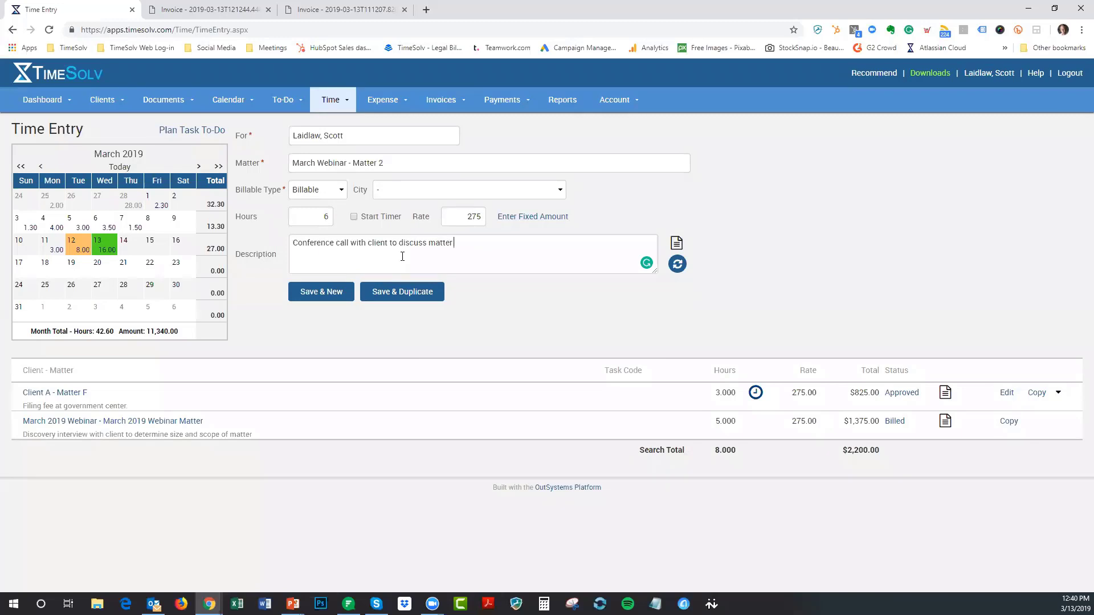
{"action": "left_click", "coordinate": [339, 293]}
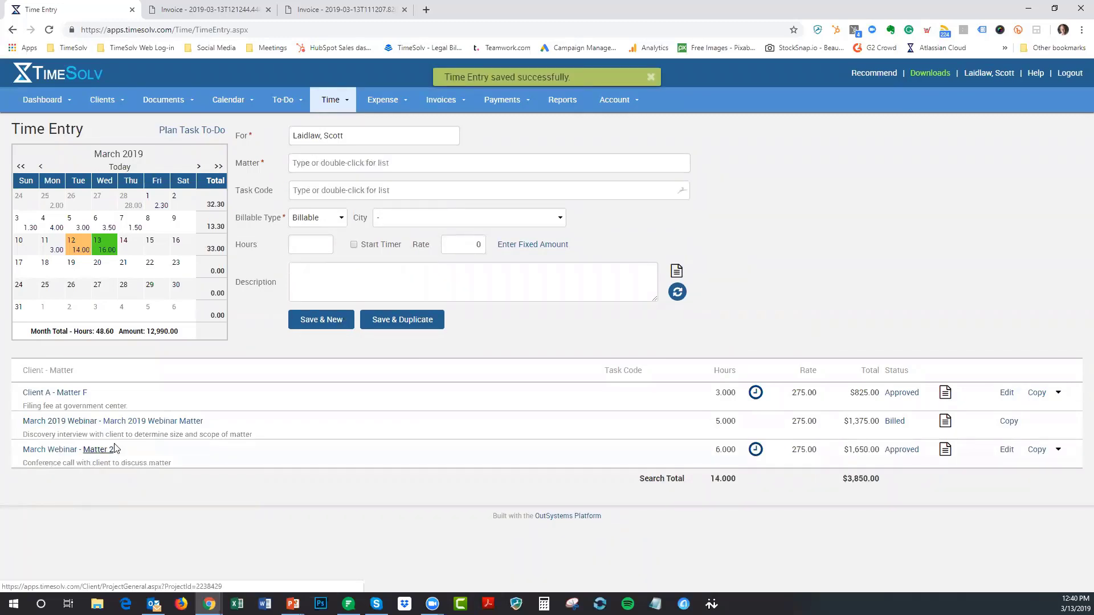
Create a draft invoice for March Webinar - Matter 2, chosen from all matters
{"action": "mouse_move", "coordinate": [441, 99]}
{"action": "left_click", "coordinate": [455, 123]}
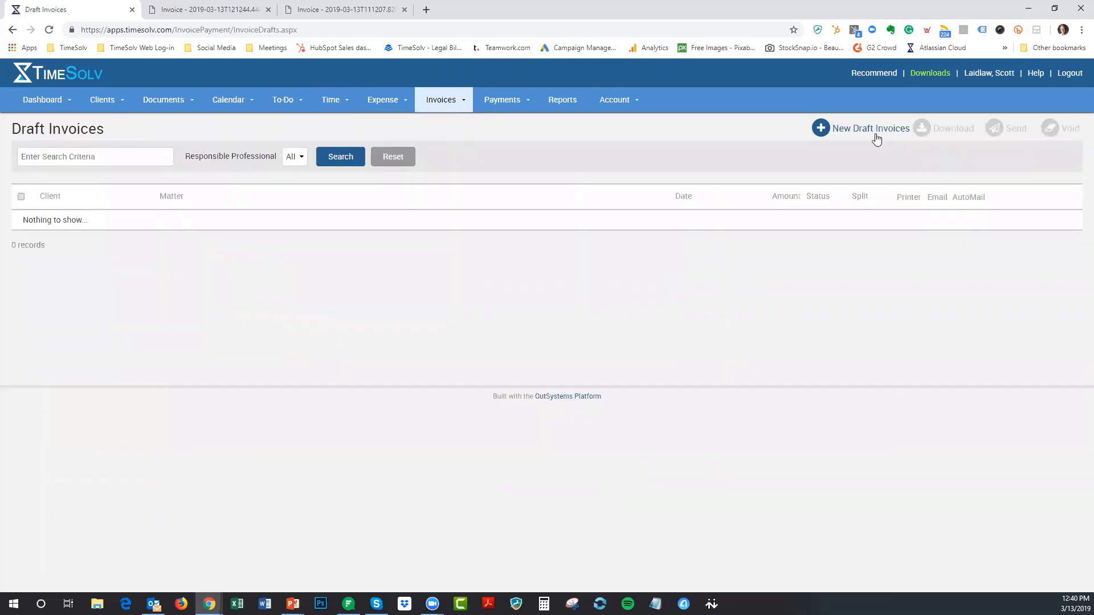
{"action": "left_click", "coordinate": [876, 134]}
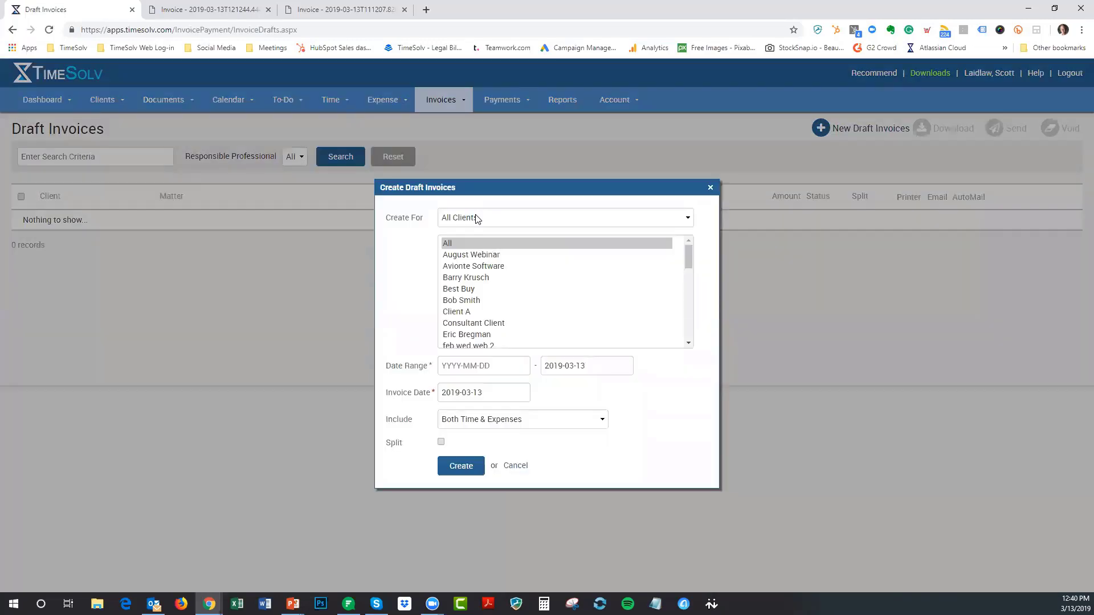
{"action": "left_click", "coordinate": [478, 219]}
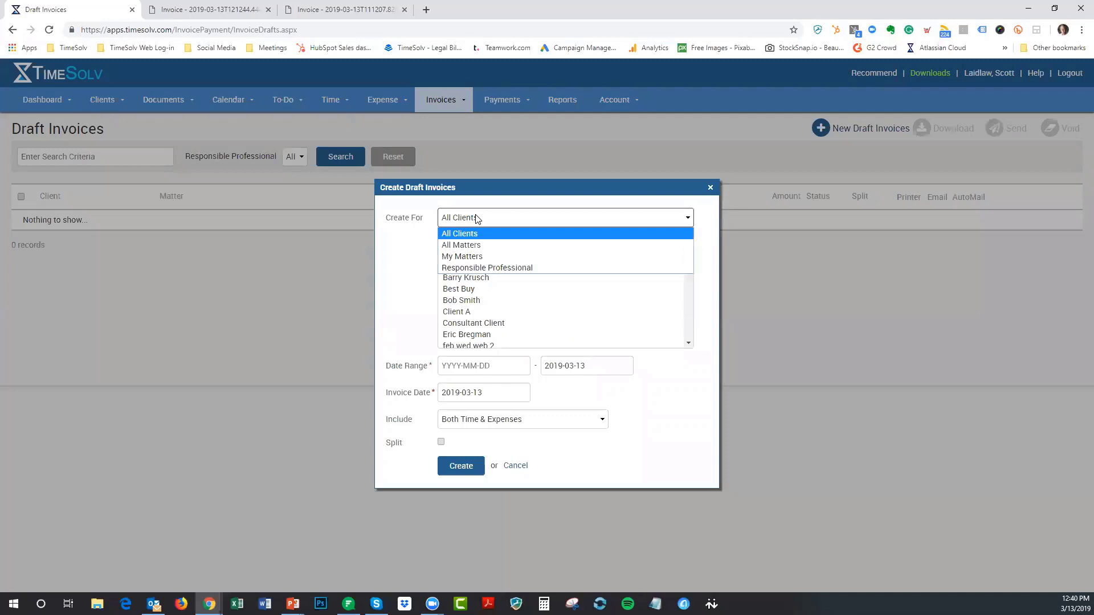
{"action": "left_click", "coordinate": [472, 244]}
{"action": "scroll", "coordinate": [557, 318], "scroll_direction": "down", "scroll_amount": 6}
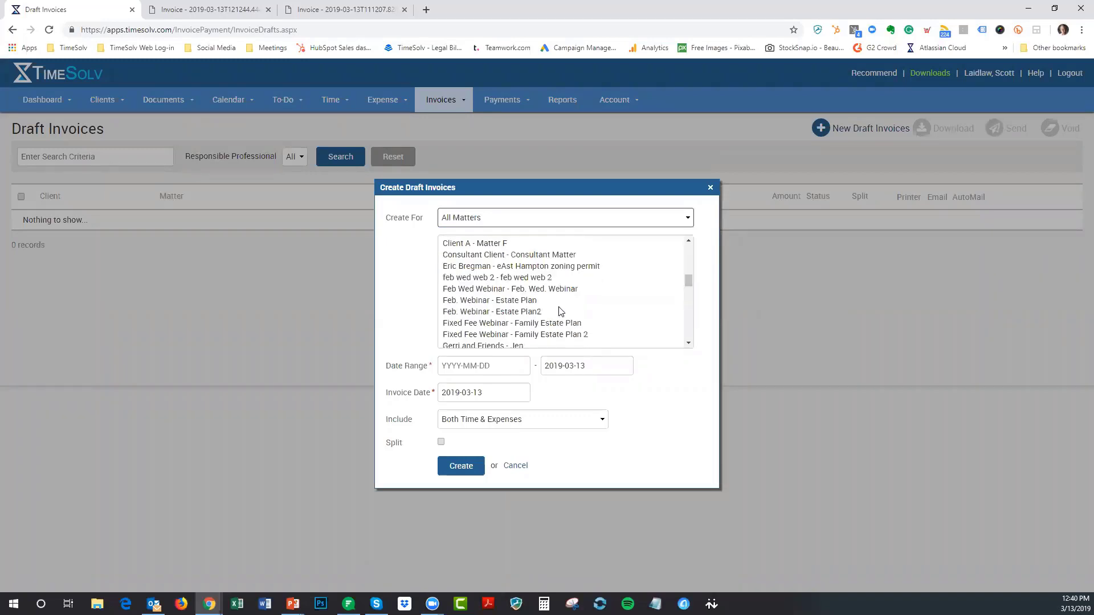
{"action": "scroll", "coordinate": [559, 309], "scroll_direction": "down", "scroll_amount": 2}
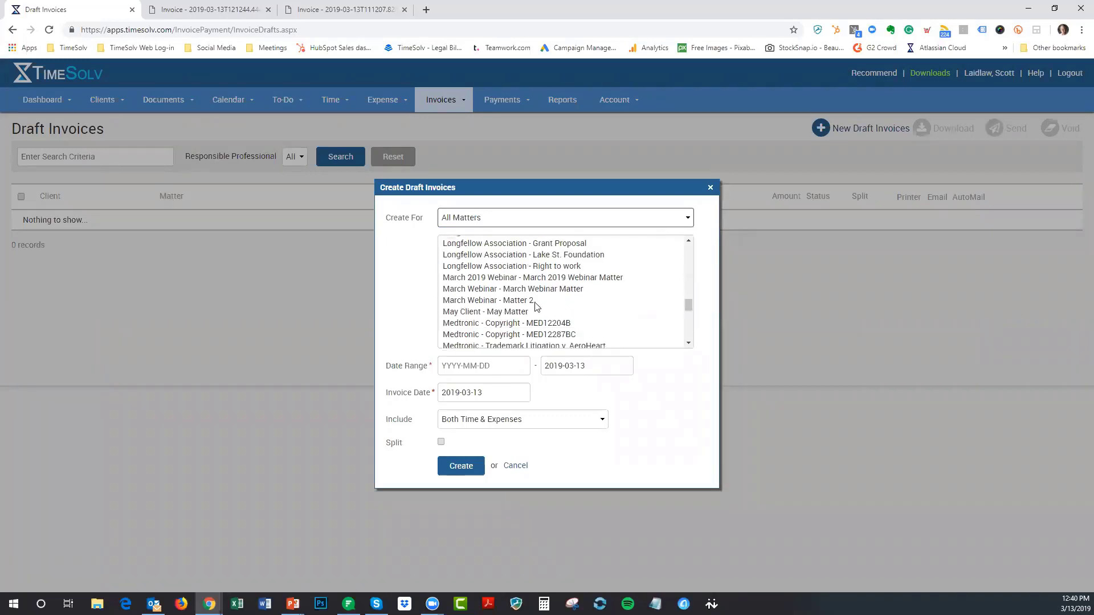
{"action": "left_click", "coordinate": [493, 300]}
{"action": "left_click", "coordinate": [464, 472]}
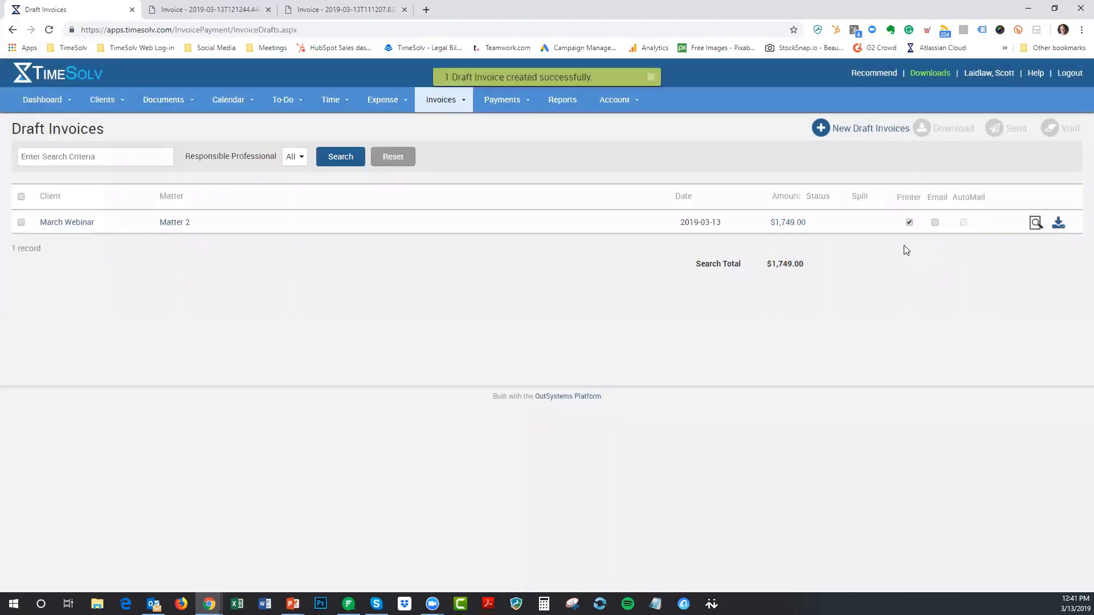
Open the Matter 2 draft invoice and review its time entries and invoice totals
{"action": "left_click", "coordinate": [788, 223]}
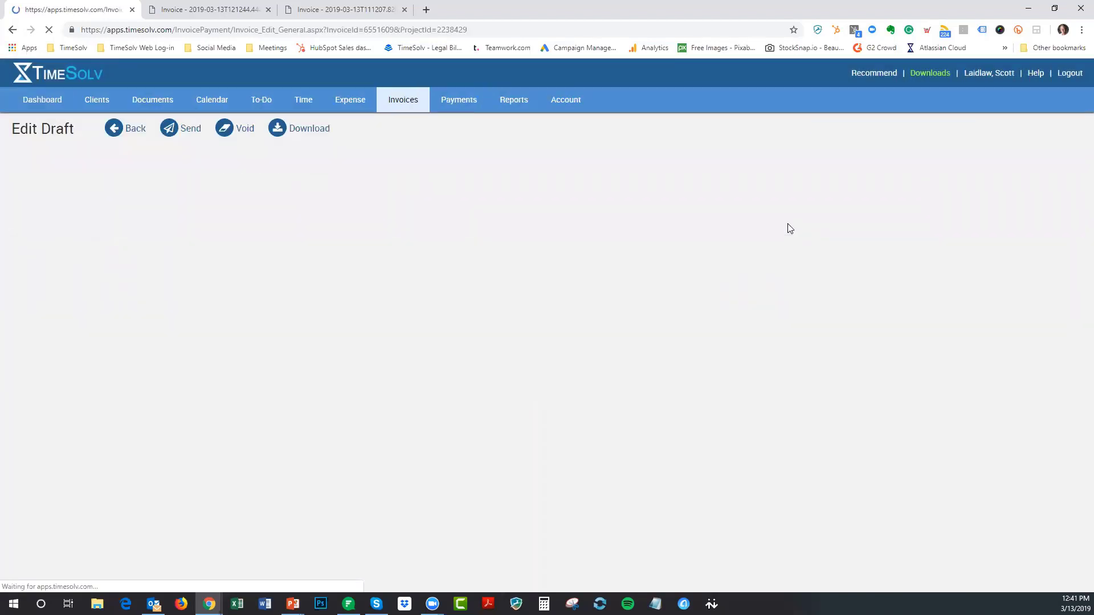
{"action": "left_click", "coordinate": [154, 180]}
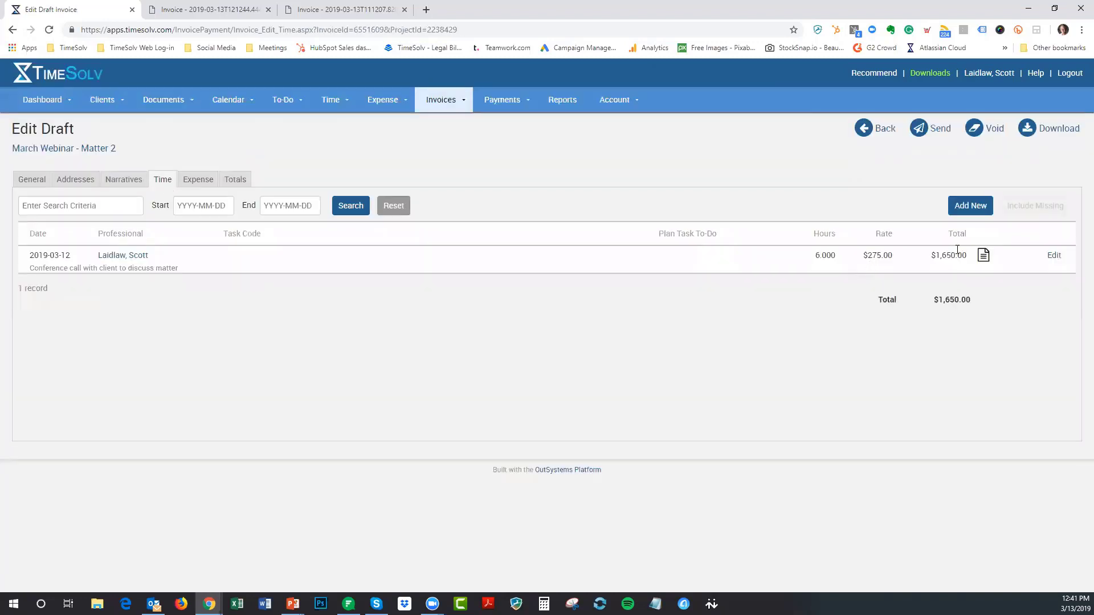
{"action": "left_click", "coordinate": [231, 181]}
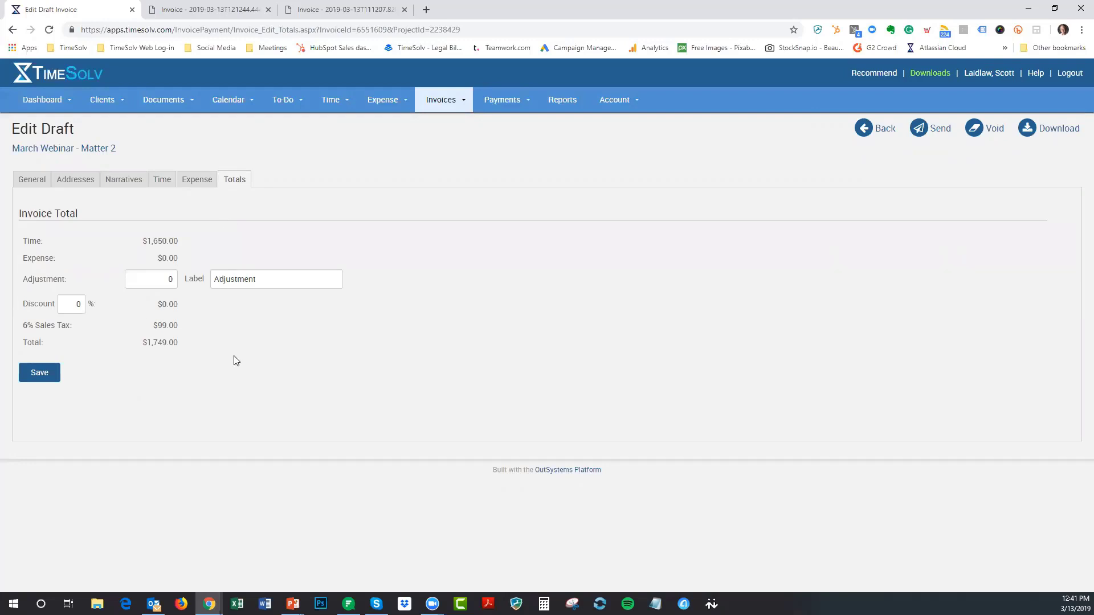
Download the Matter 2 draft invoice in PDF format and open the file
{"action": "left_click", "coordinate": [1066, 131]}
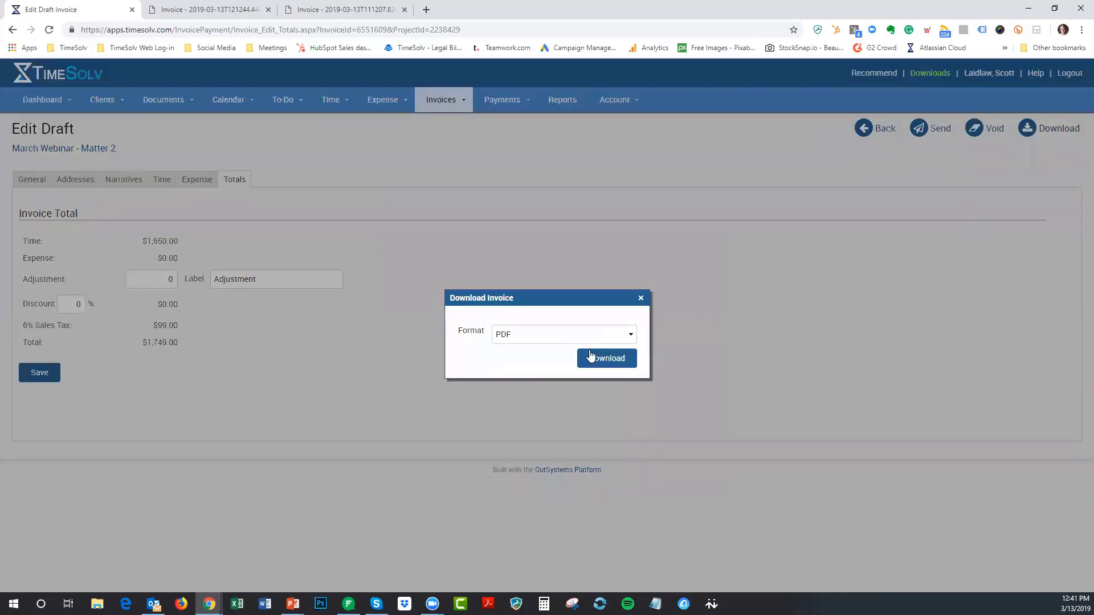
{"action": "left_click", "coordinate": [594, 355]}
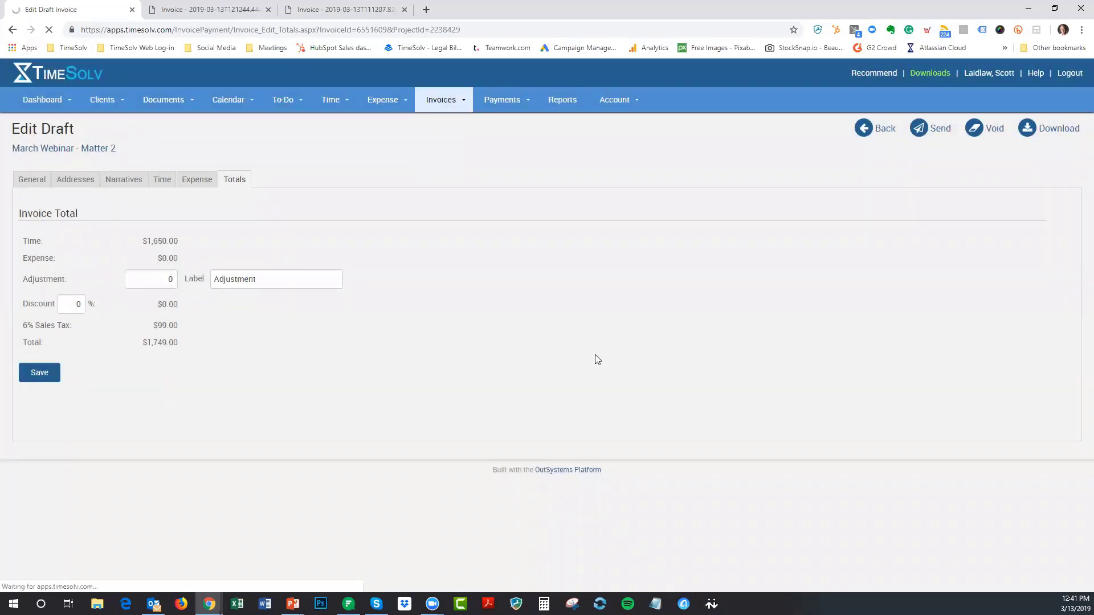
{"action": "left_click", "coordinate": [74, 587]}
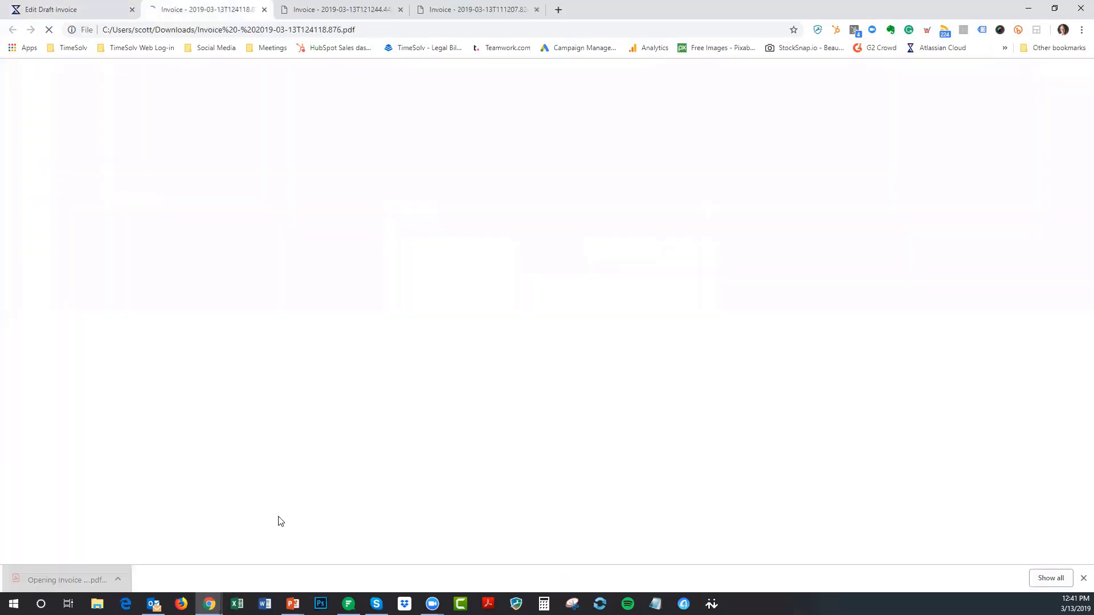
Examine the 6% Sales Tax line on the invoice PDF, then close the PDF and return to the draft
{"action": "scroll", "coordinate": [865, 302], "scroll_direction": "down", "scroll_amount": 12}
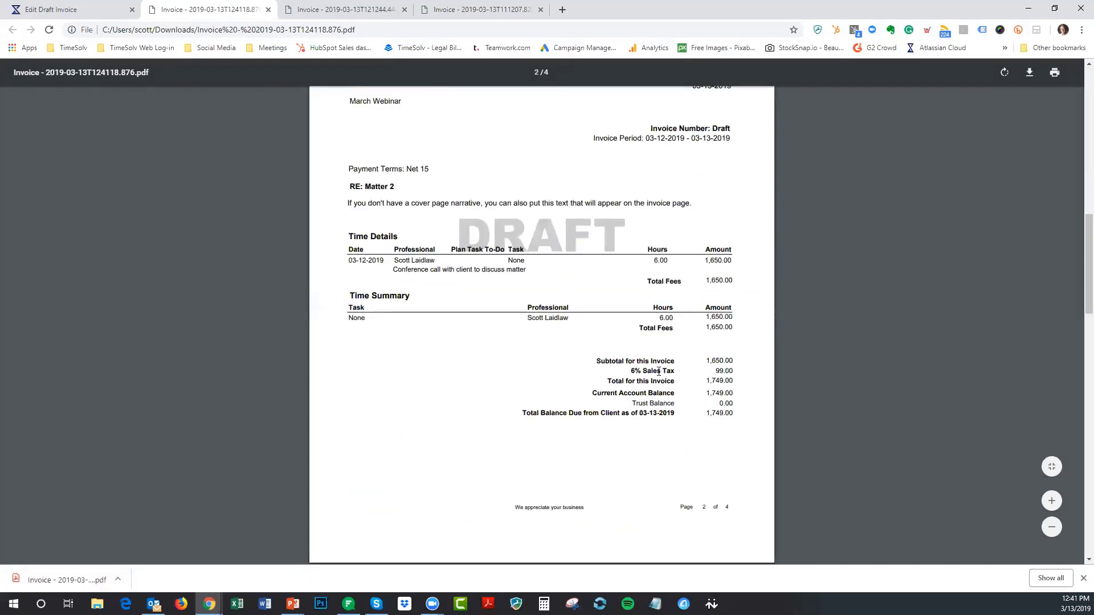
{"action": "left_click_drag", "start_coordinate": [631, 372], "coordinate": [676, 372]}
{"action": "left_click", "coordinate": [676, 373]}
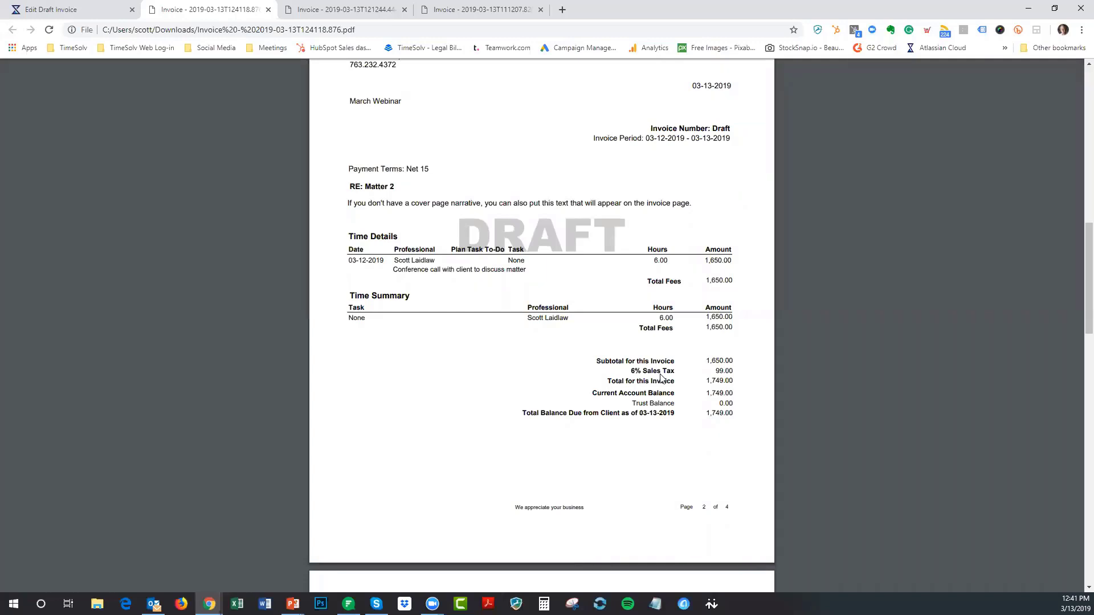
{"action": "scroll", "coordinate": [893, 302], "scroll_direction": "up", "scroll_amount": 10}
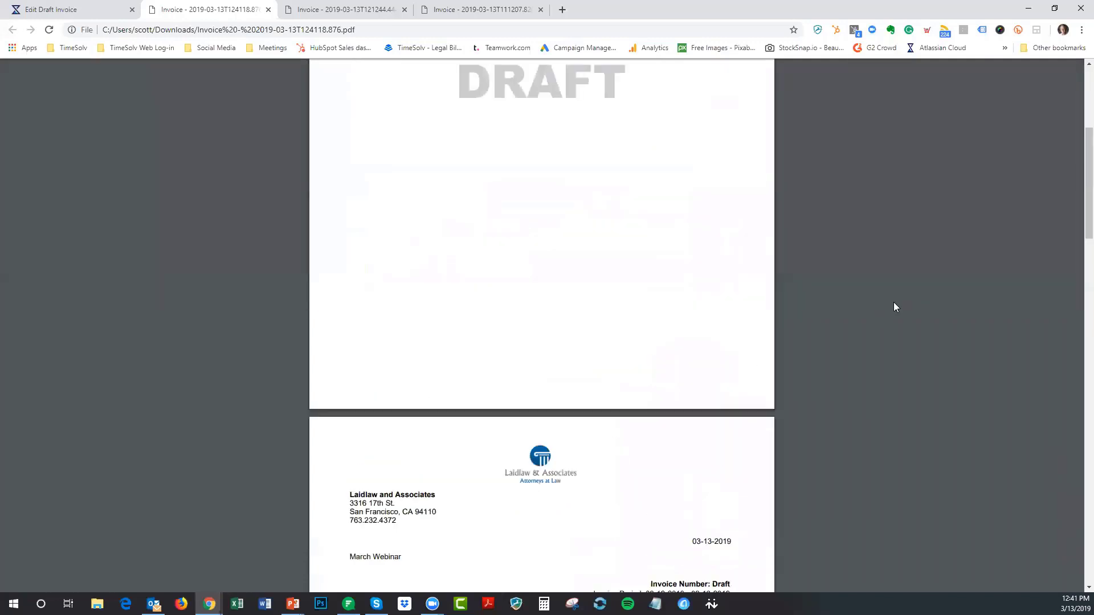
{"action": "left_click", "coordinate": [268, 10]}
{"action": "left_click", "coordinate": [67, 16]}
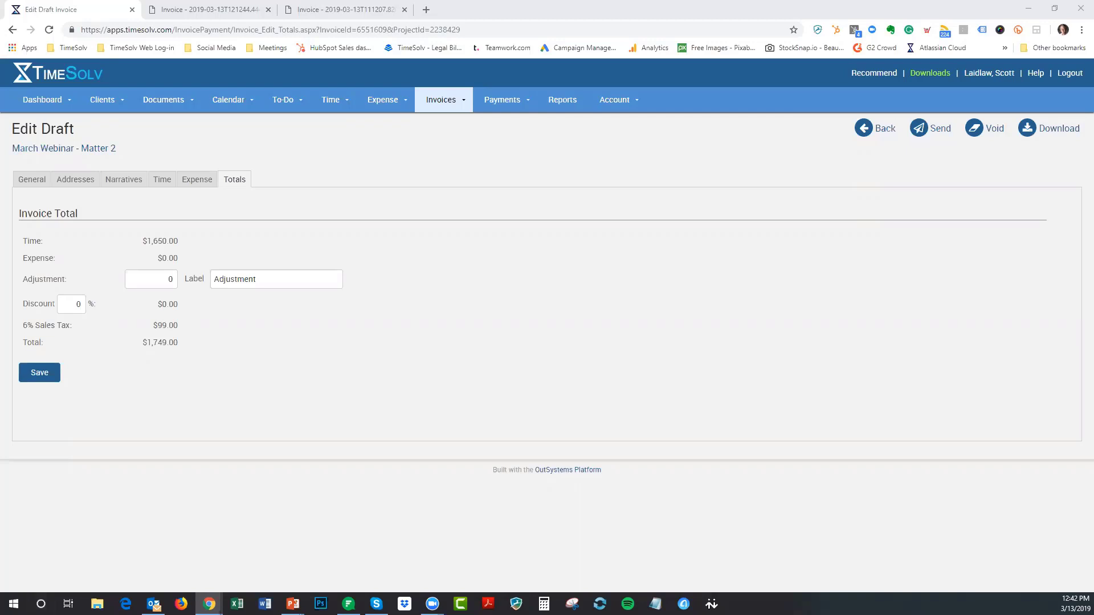
Switch to the PowerPoint slide show and advance from Tip #5 to the Questions slide
{"action": "left_click", "coordinate": [292, 604]}
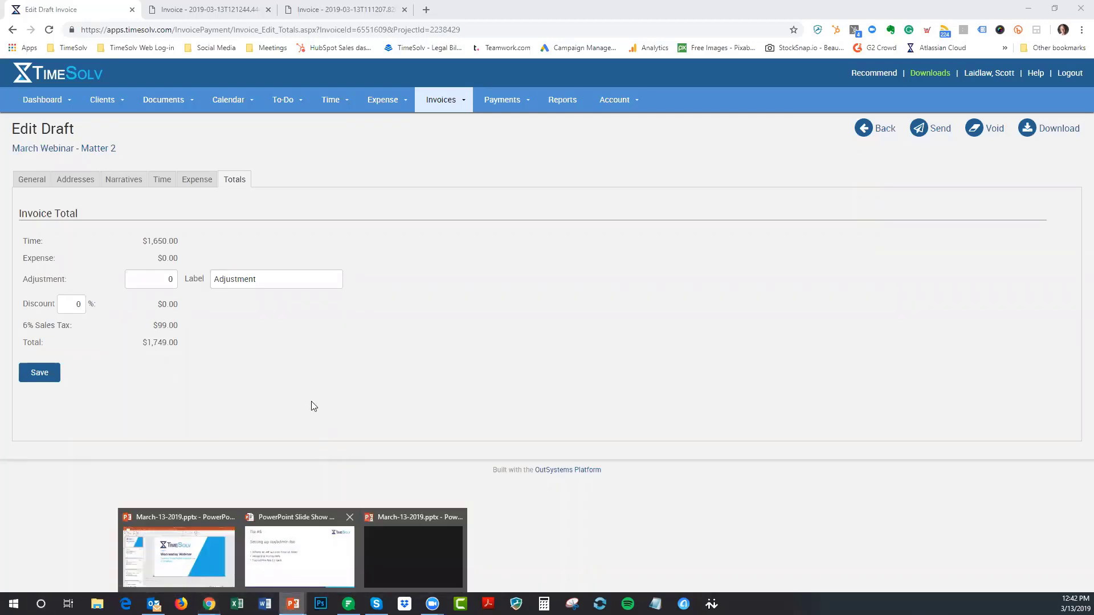
{"action": "left_click", "coordinate": [288, 545]}
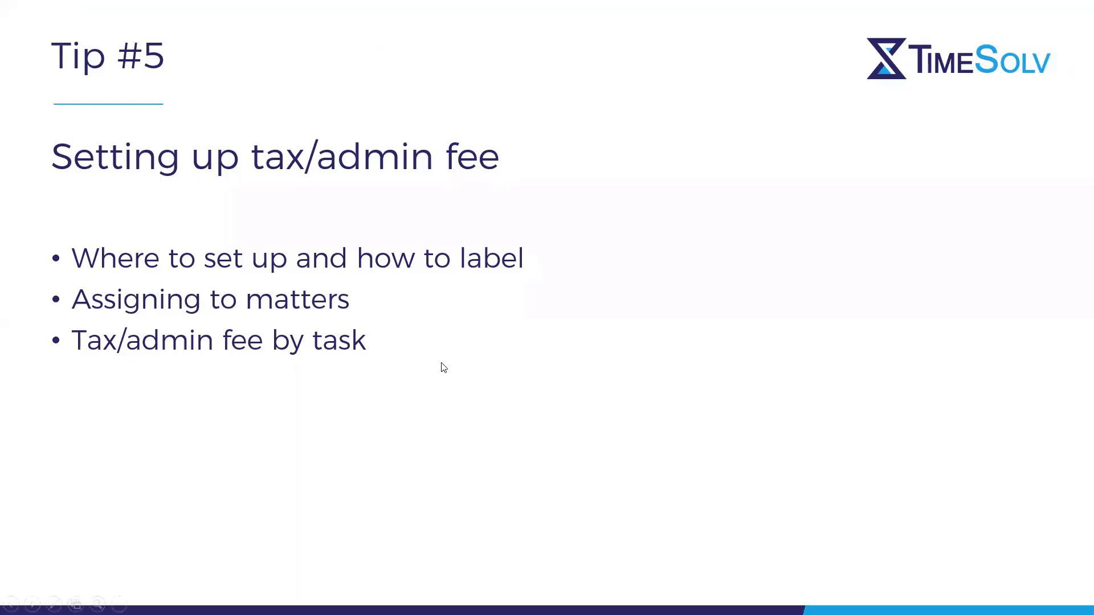
{"action": "left_click", "coordinate": [444, 367]}
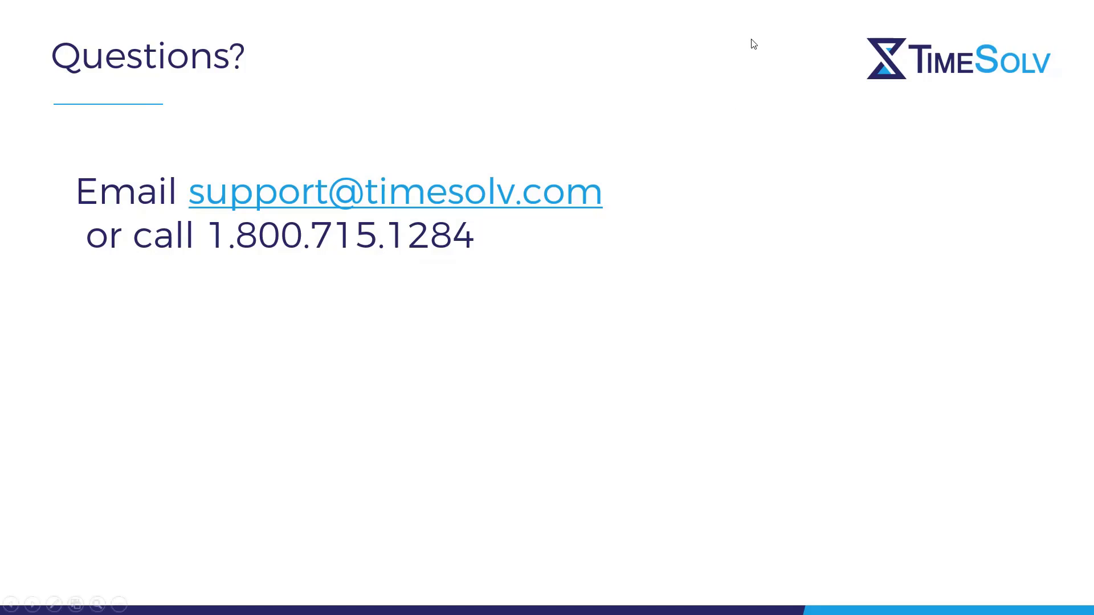
End the slide show, switch to Chrome, and open the Support page of the TimeSolv website in a new tab
{"action": "key", "text": "Escape"}
{"action": "key", "text": "alt+Tab"}
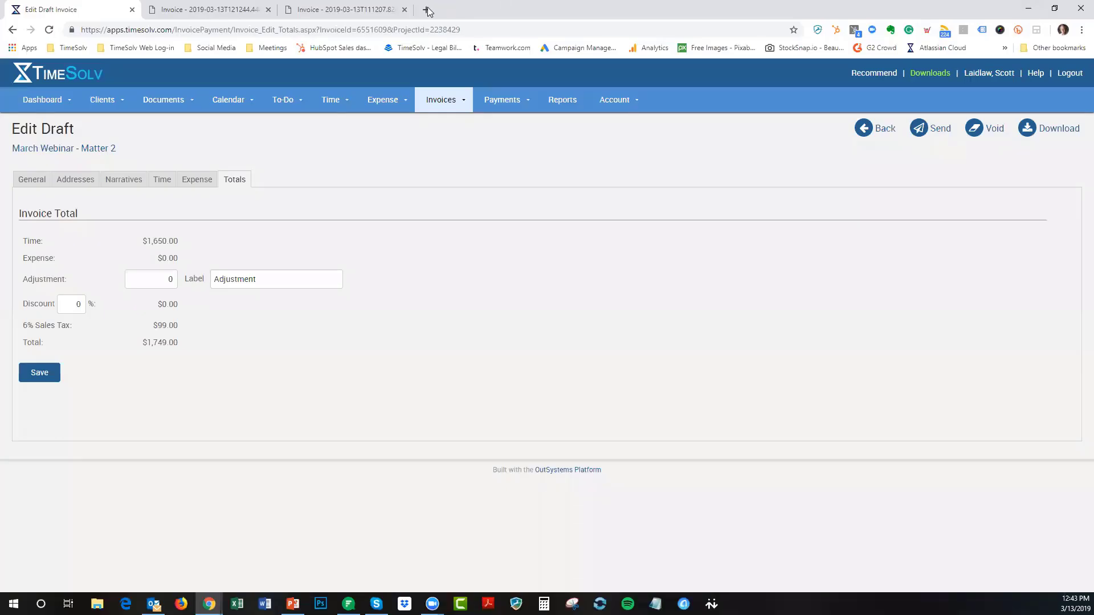
{"action": "key", "text": "ctrl+t"}
{"action": "left_click", "coordinate": [77, 52]}
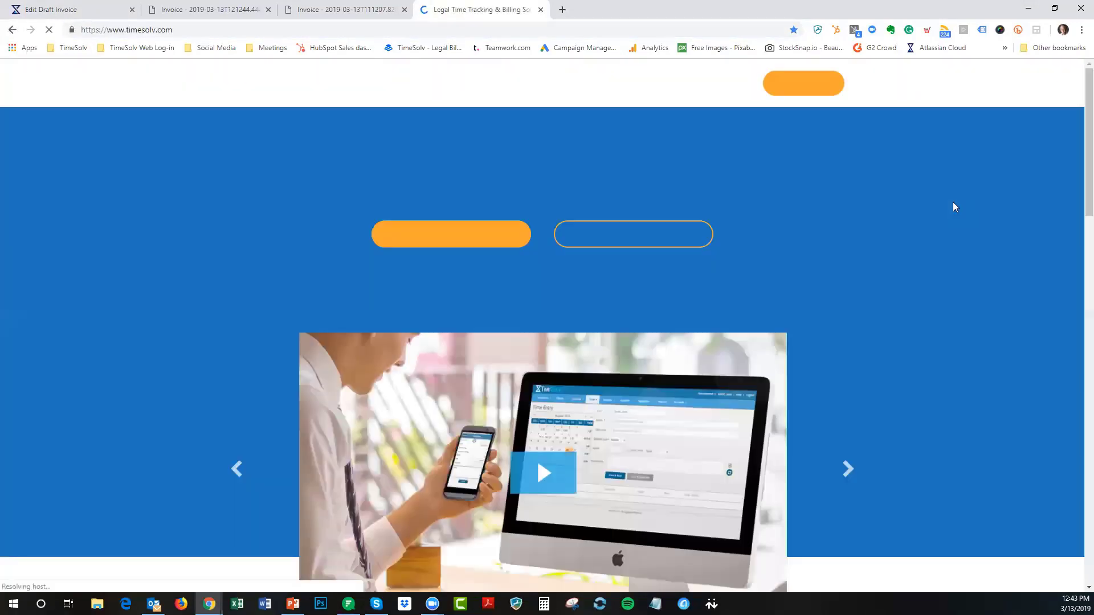
{"action": "mouse_move", "coordinate": [609, 86]}
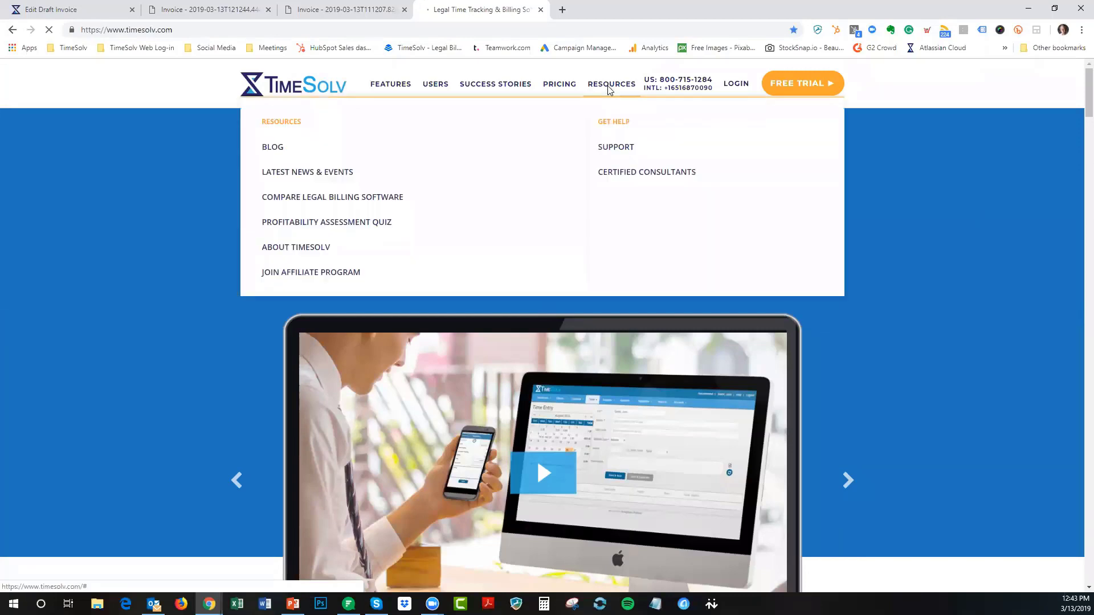
{"action": "left_click", "coordinate": [622, 154]}
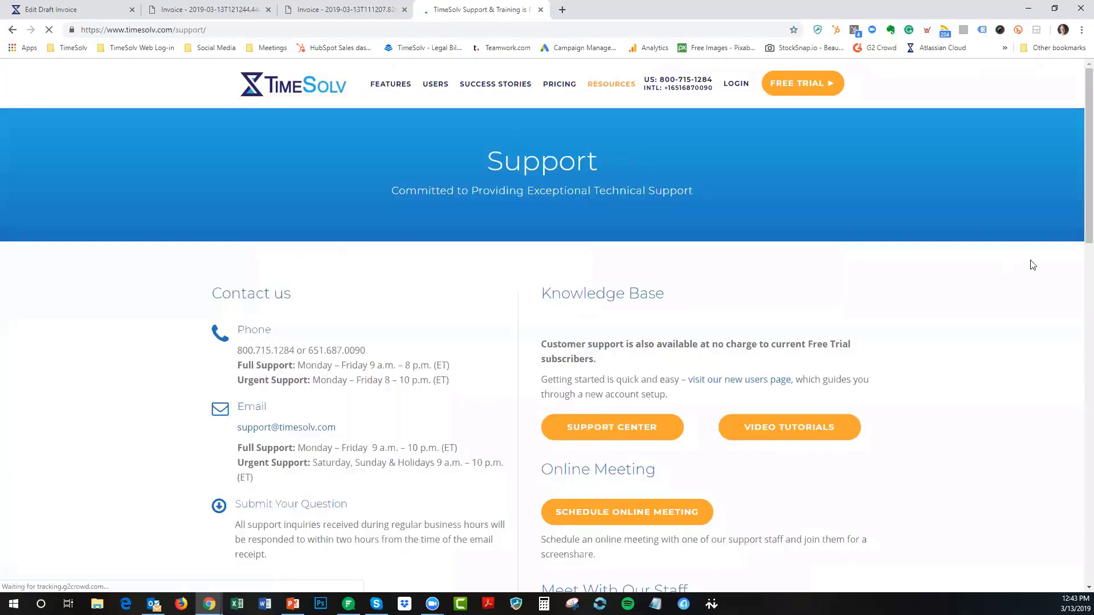
View the online support meeting scheduler from the Support page, then close it and return to the Matter 2 draft invoice
{"action": "scroll", "coordinate": [1002, 254], "scroll_direction": "down", "scroll_amount": 2}
{"action": "scroll", "coordinate": [906, 268], "scroll_direction": "down", "scroll_amount": 2}
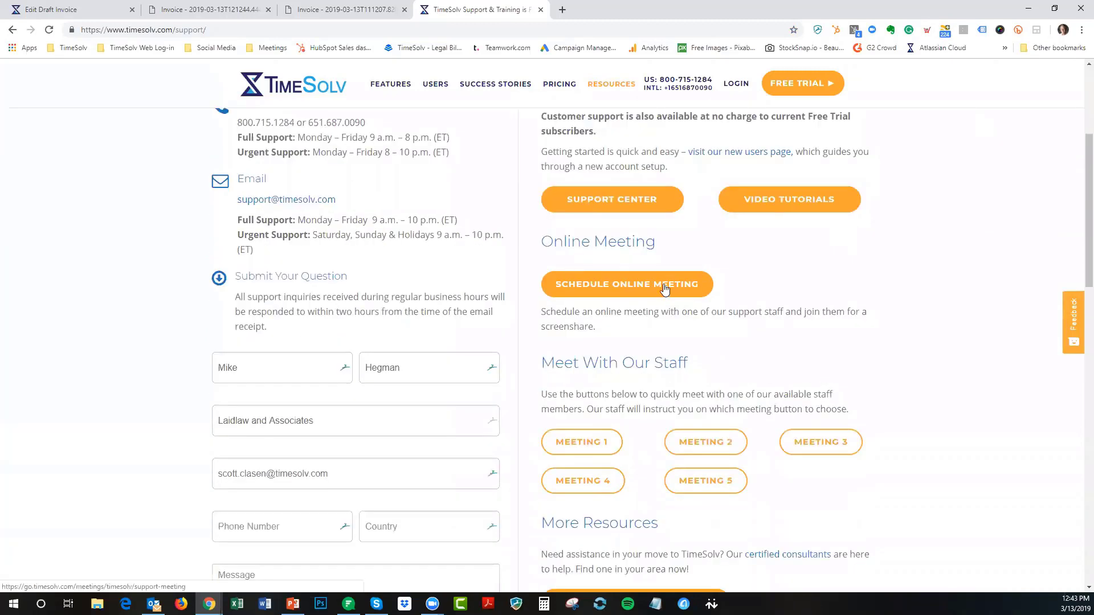
{"action": "left_click", "coordinate": [646, 286]}
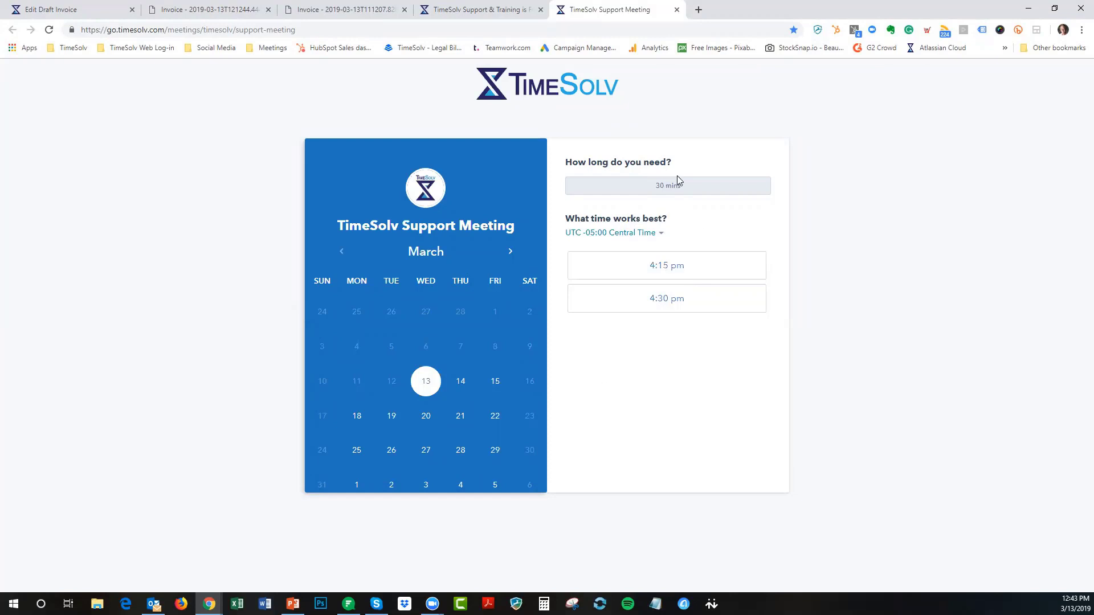
{"action": "left_click", "coordinate": [676, 12]}
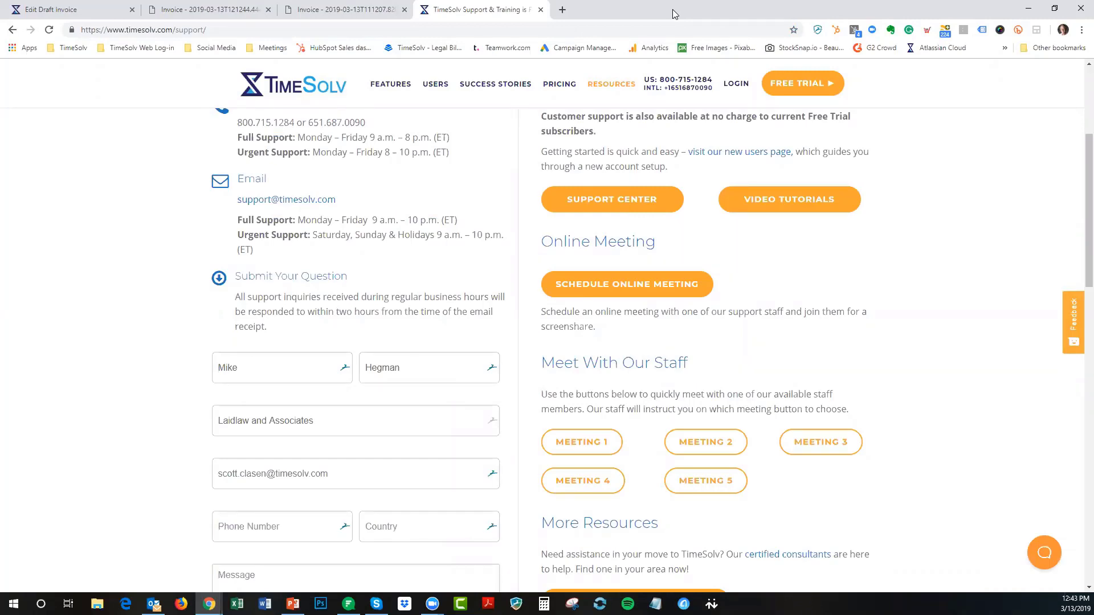
{"action": "left_click", "coordinate": [56, 9]}
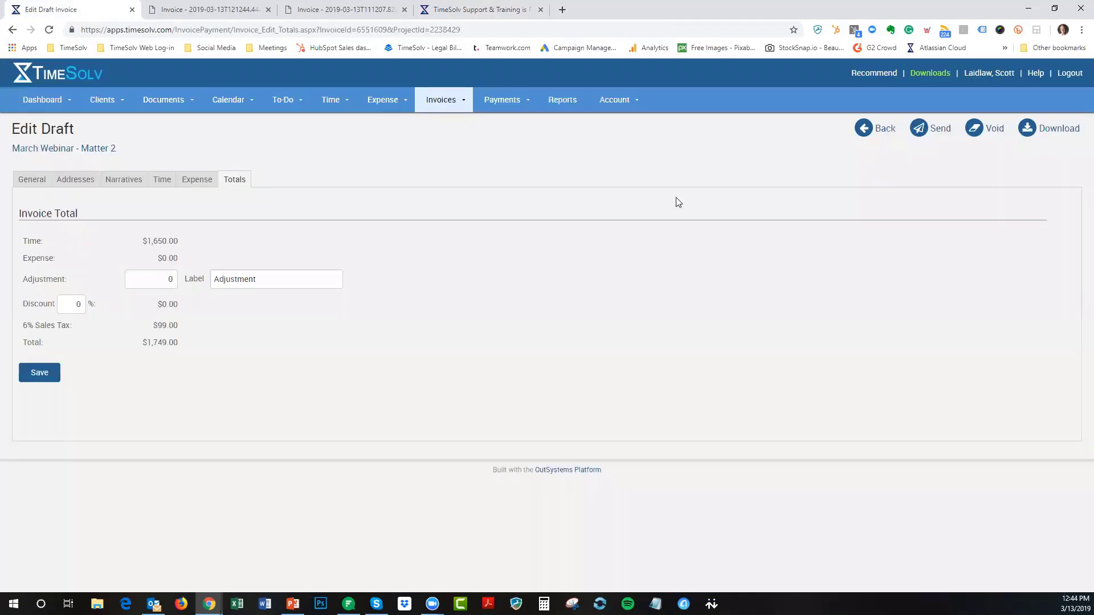